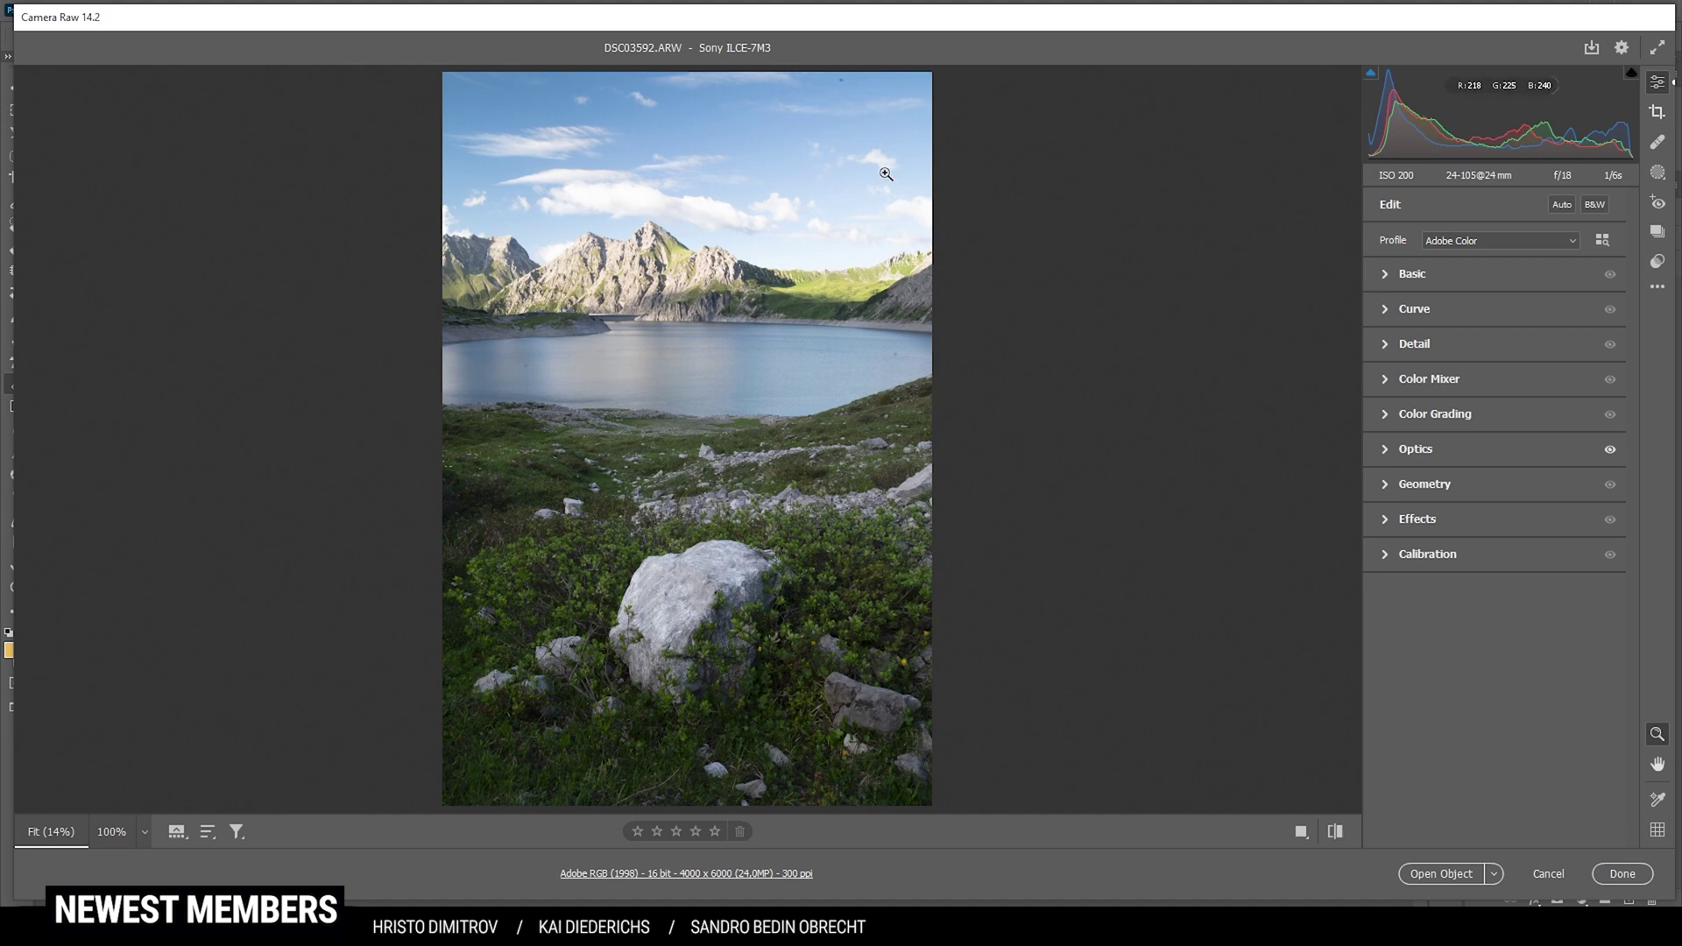
Step: Apply the Adobe Neutral camera profile and expand the Basic tone and white balance panel
click(1460, 240)
click(1472, 286)
click(1512, 245)
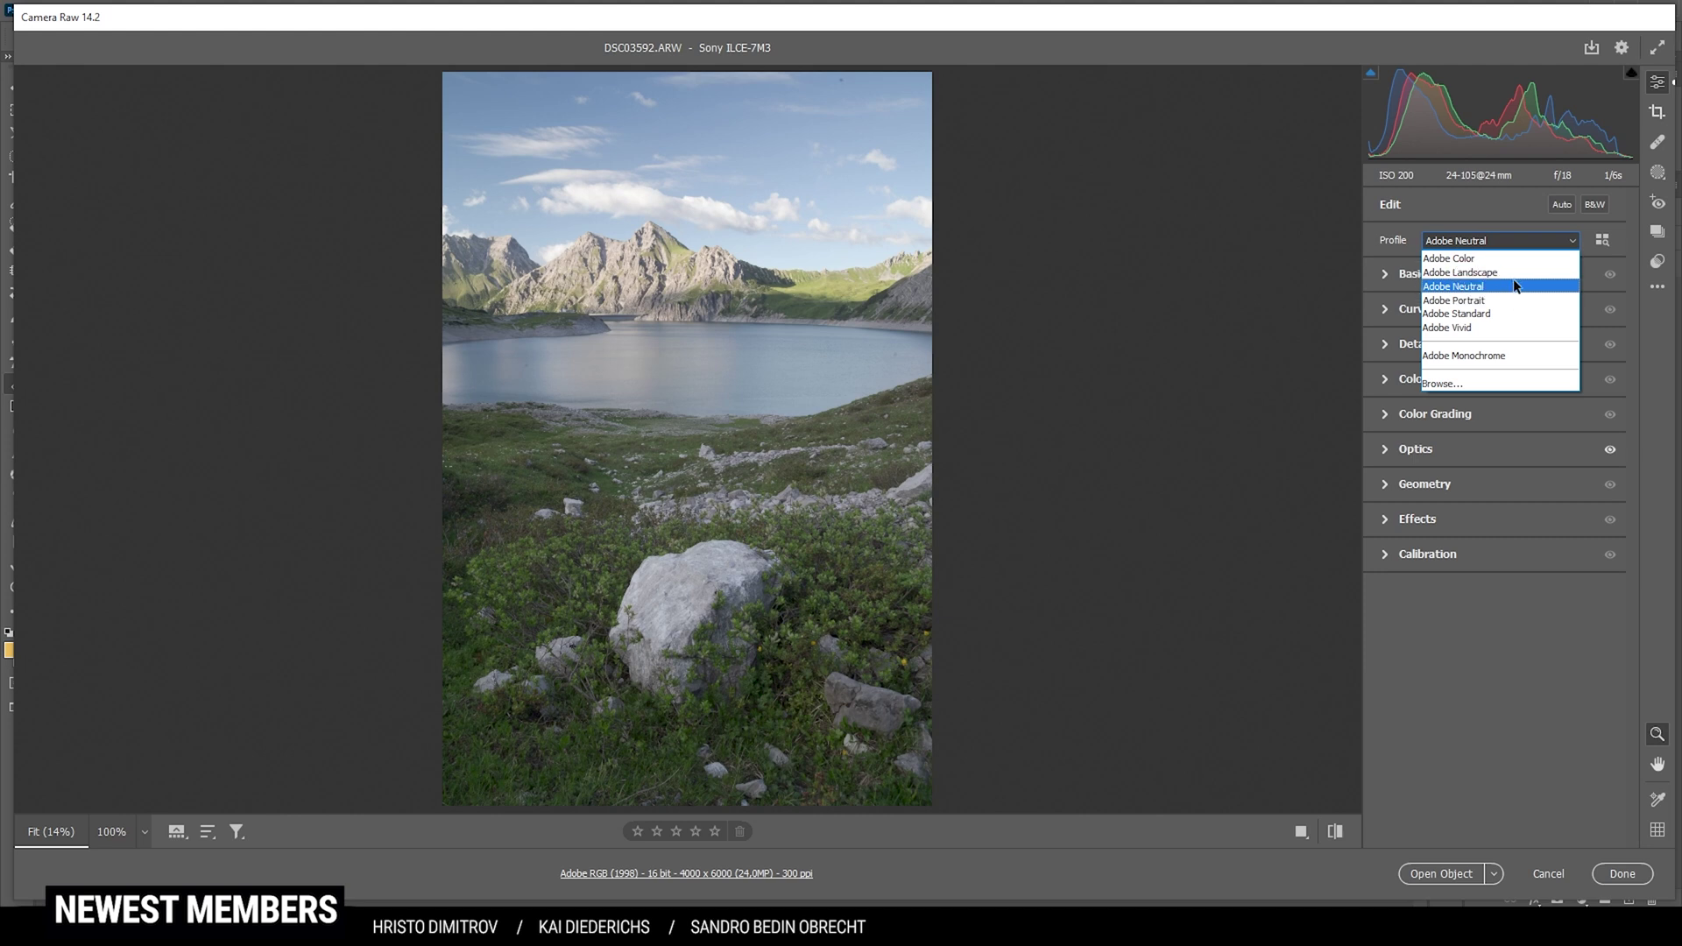
click(1470, 382)
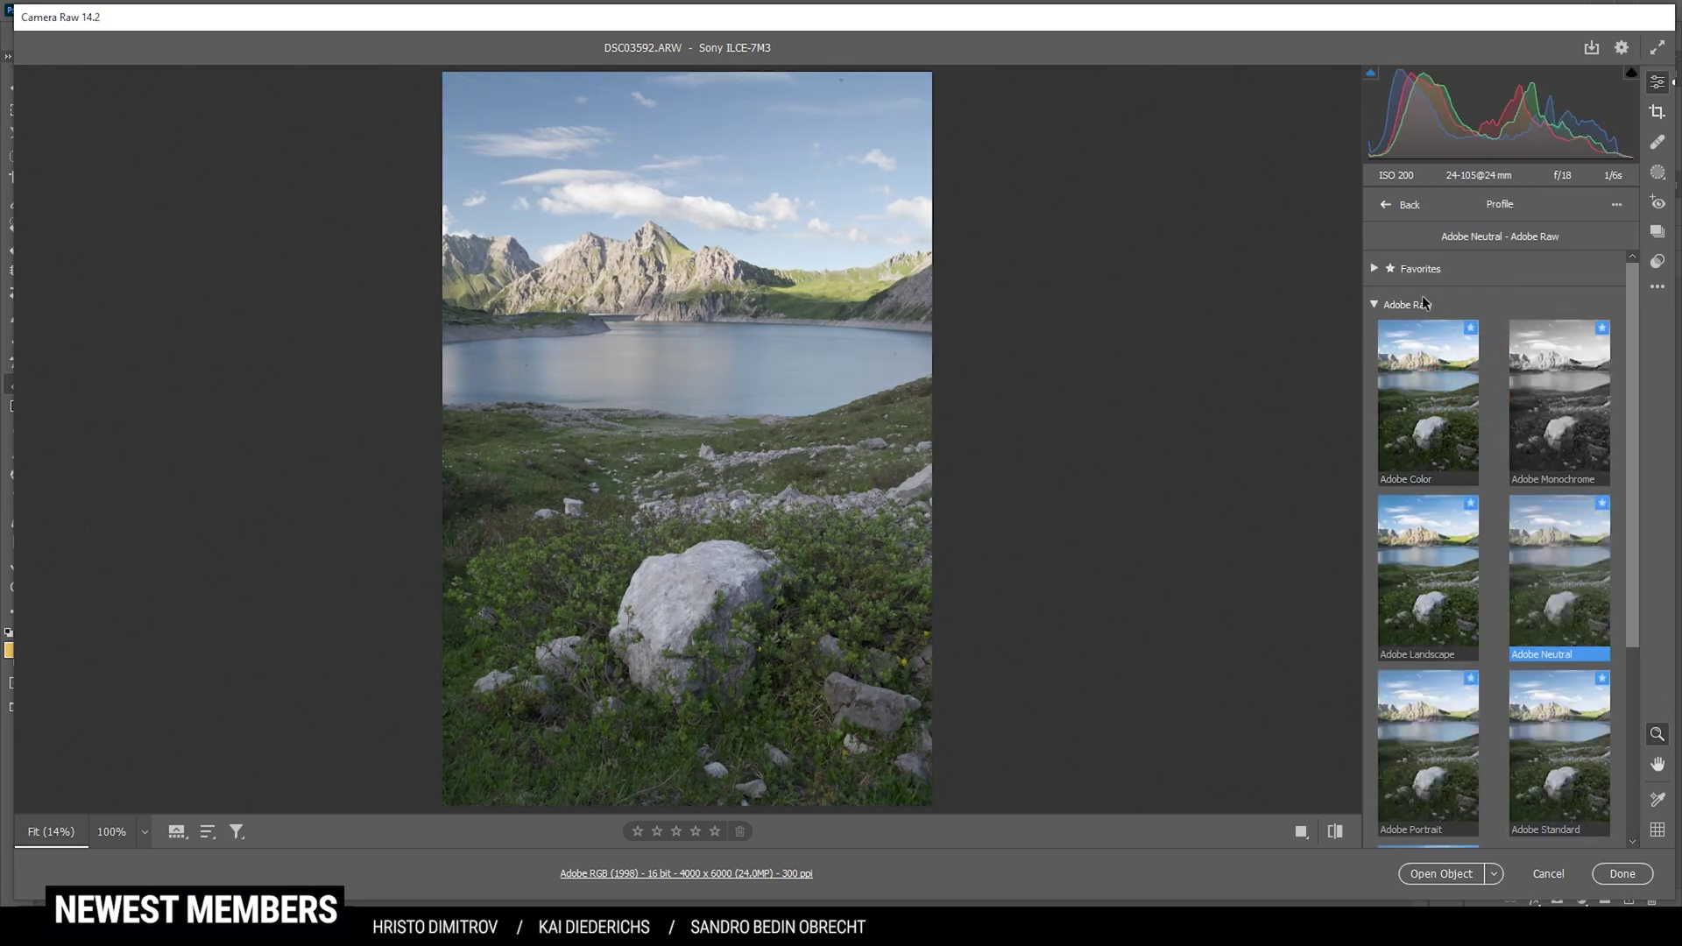
drag(1626, 282, 1616, 371)
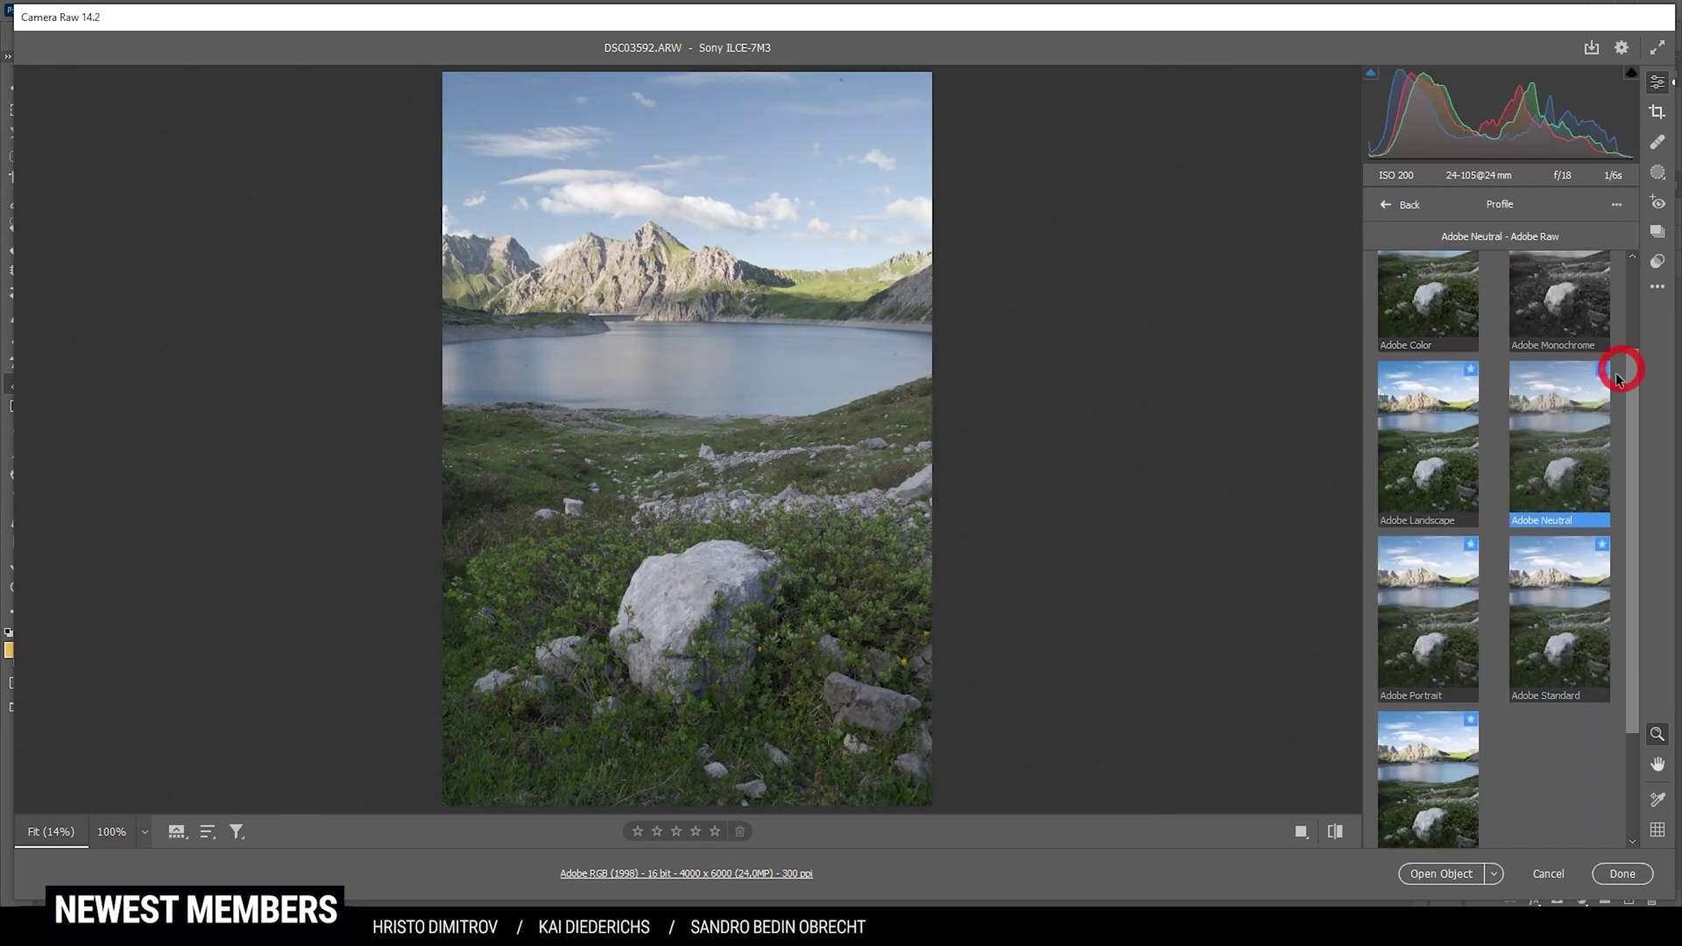
click(1571, 467)
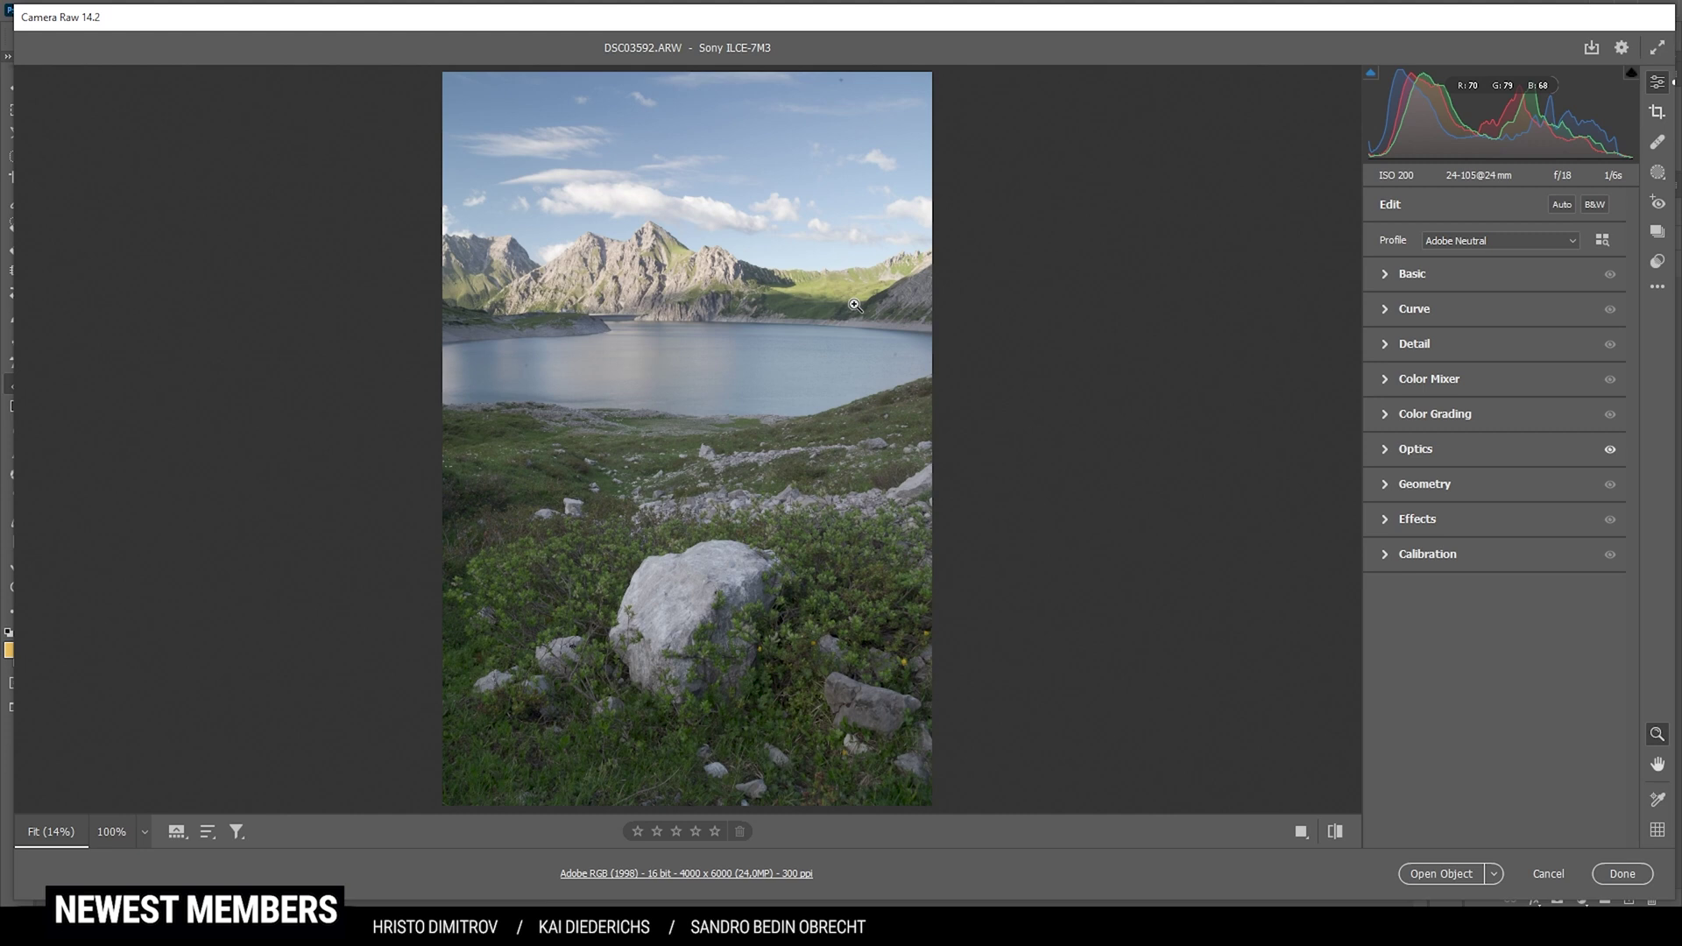
click(1385, 274)
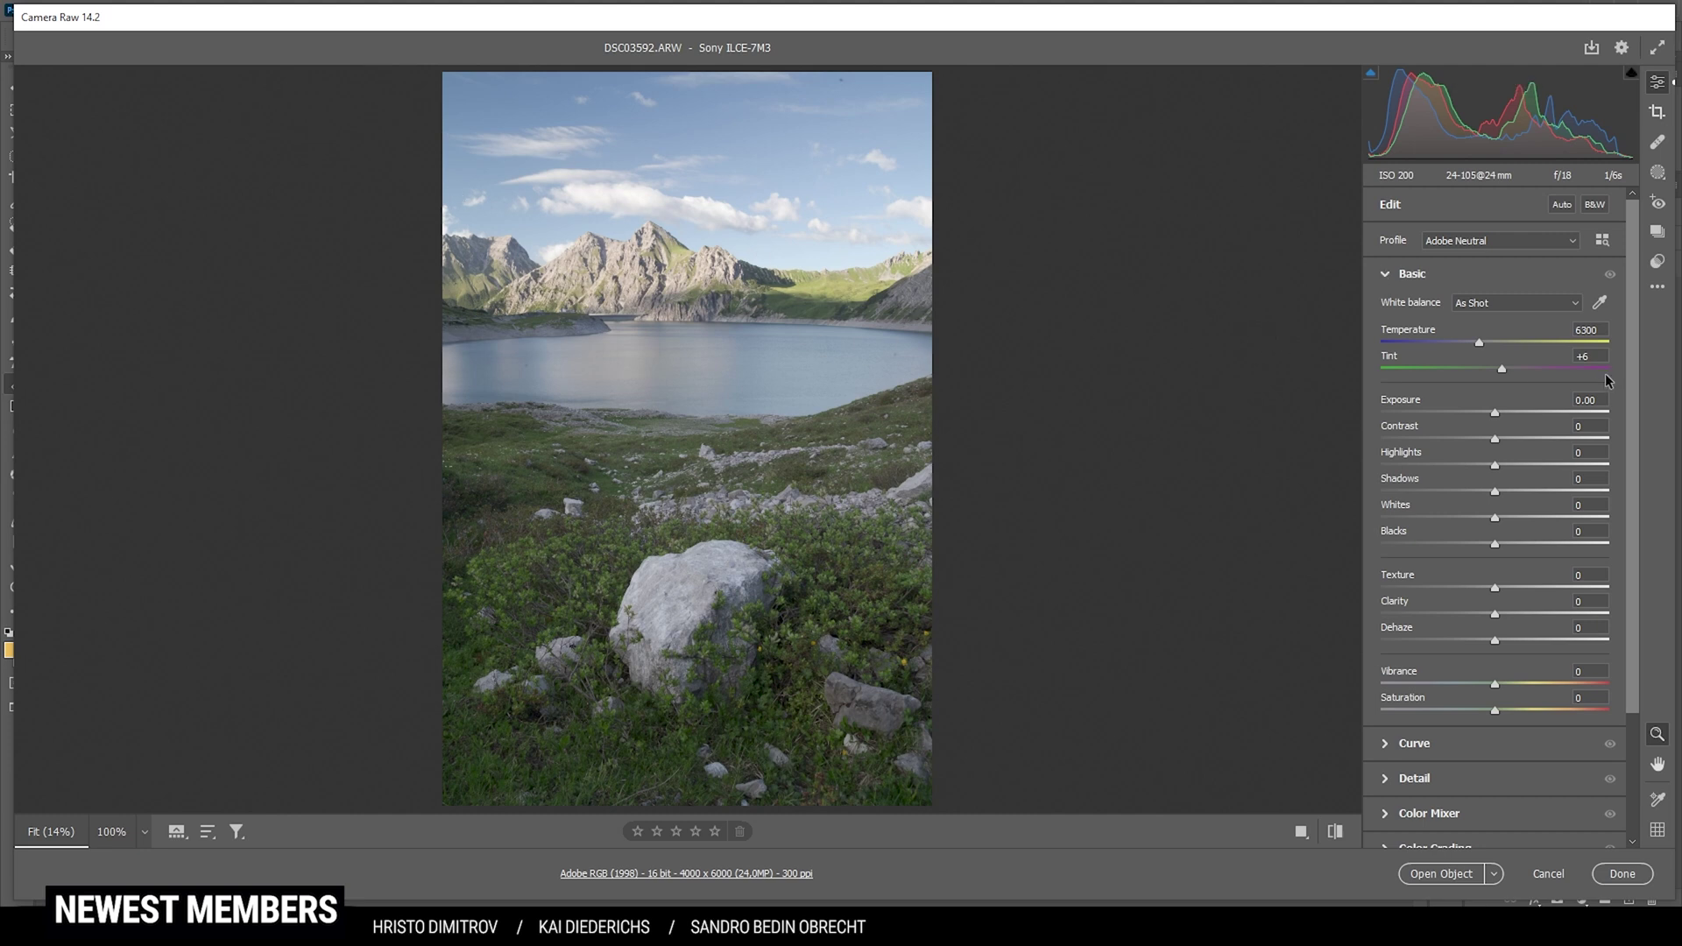
Step: Set Temperature to 8800 and Tint to +13 for a warmer lake photo
drag(1480, 342, 1511, 346)
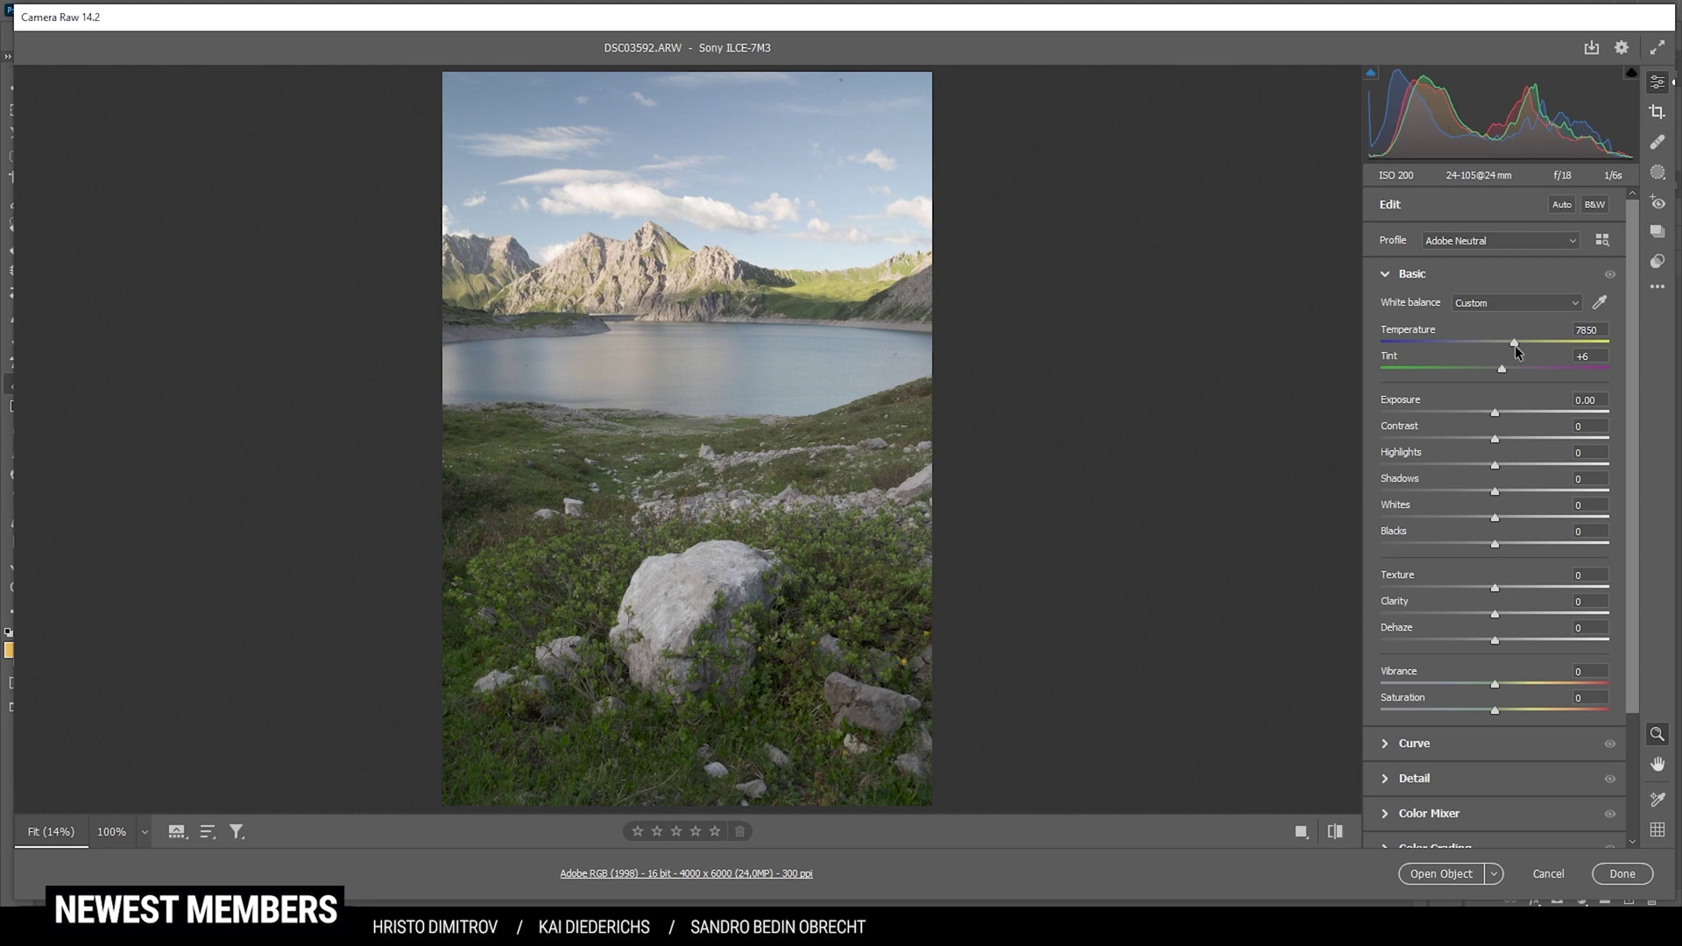
drag(1520, 345, 1525, 344)
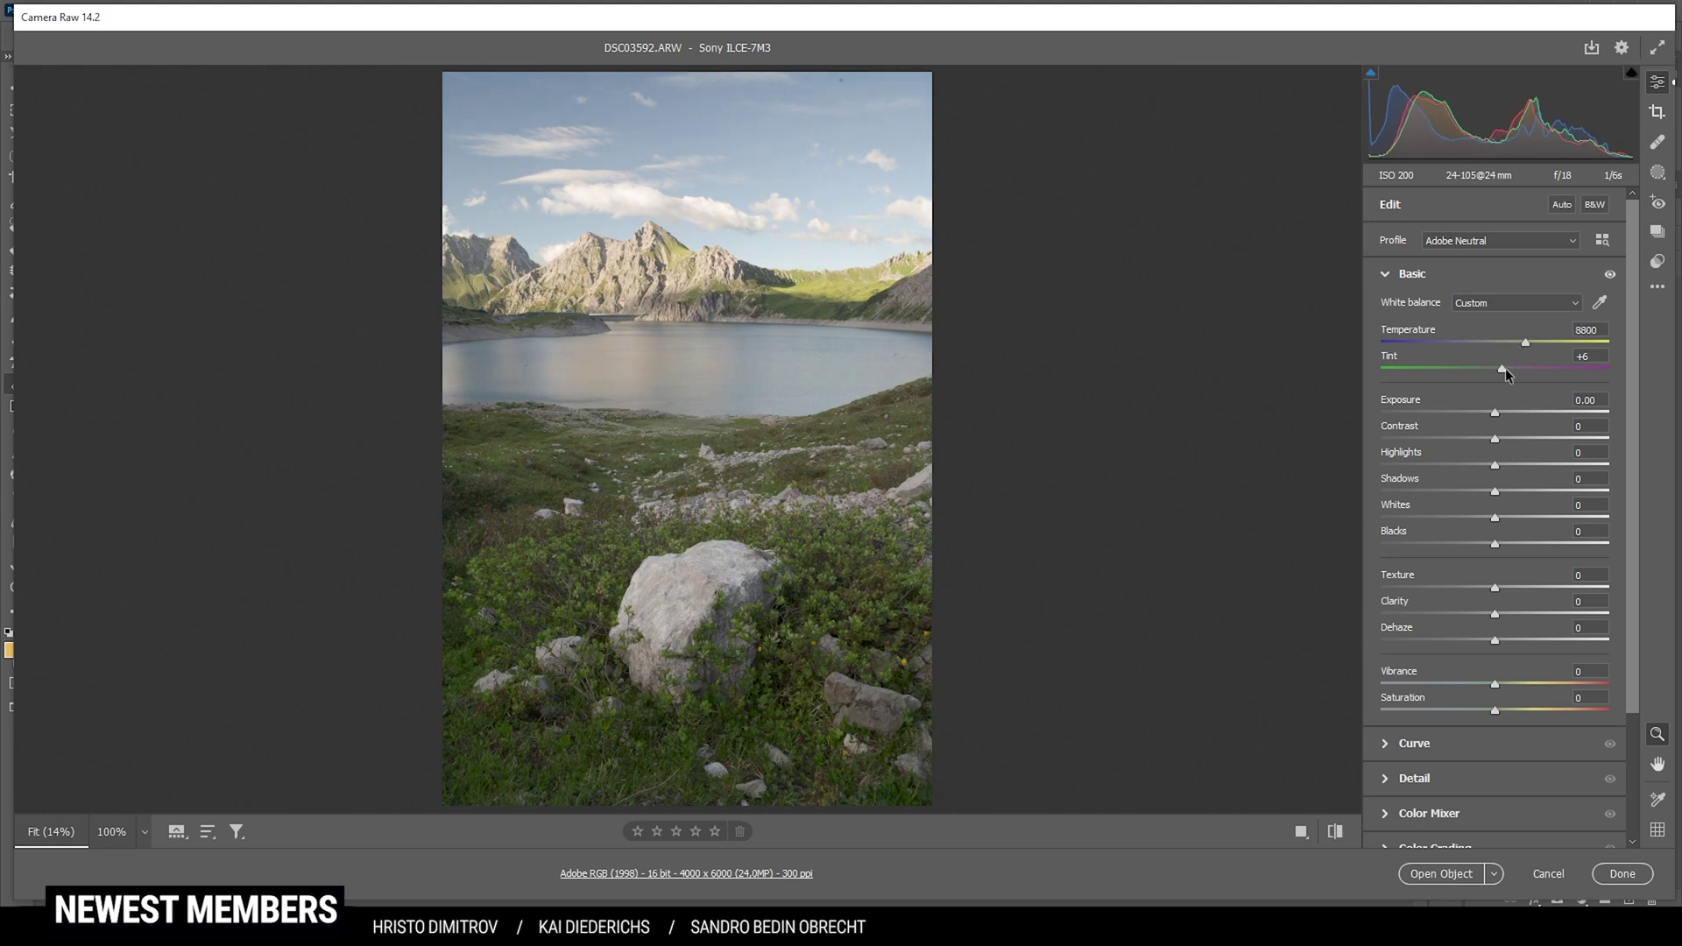
drag(1506, 370, 1511, 372)
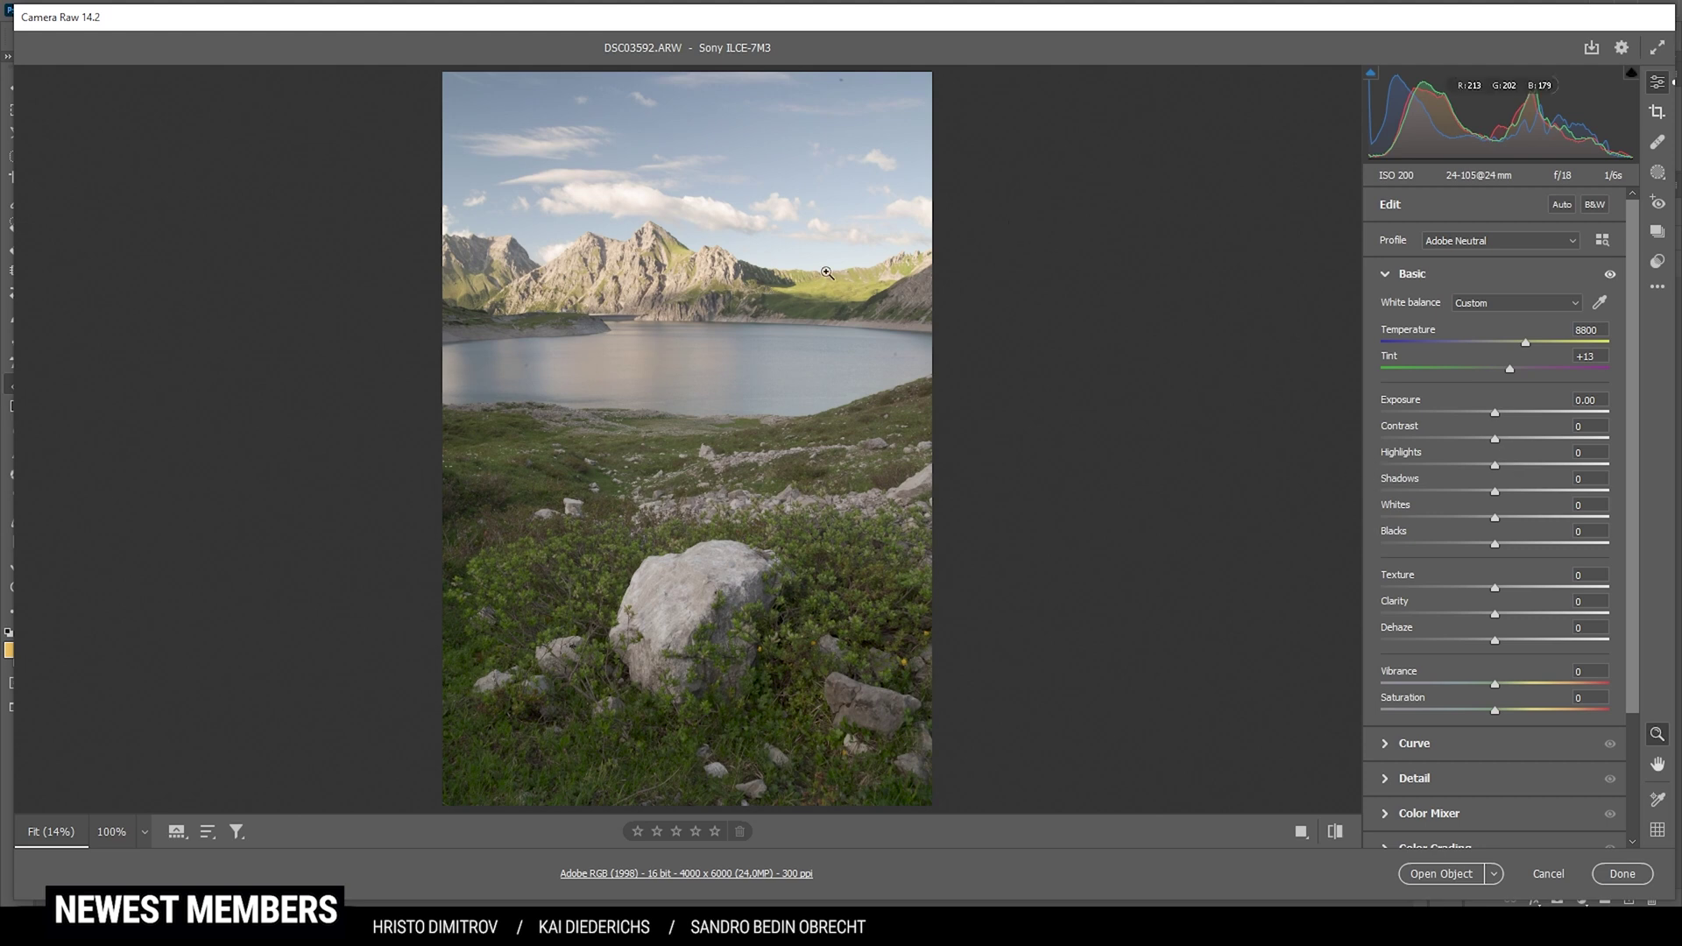
Step: Set Highlights -44, Whites +24, Blacks +9 and Contrast +22
drag(1496, 466, 1447, 464)
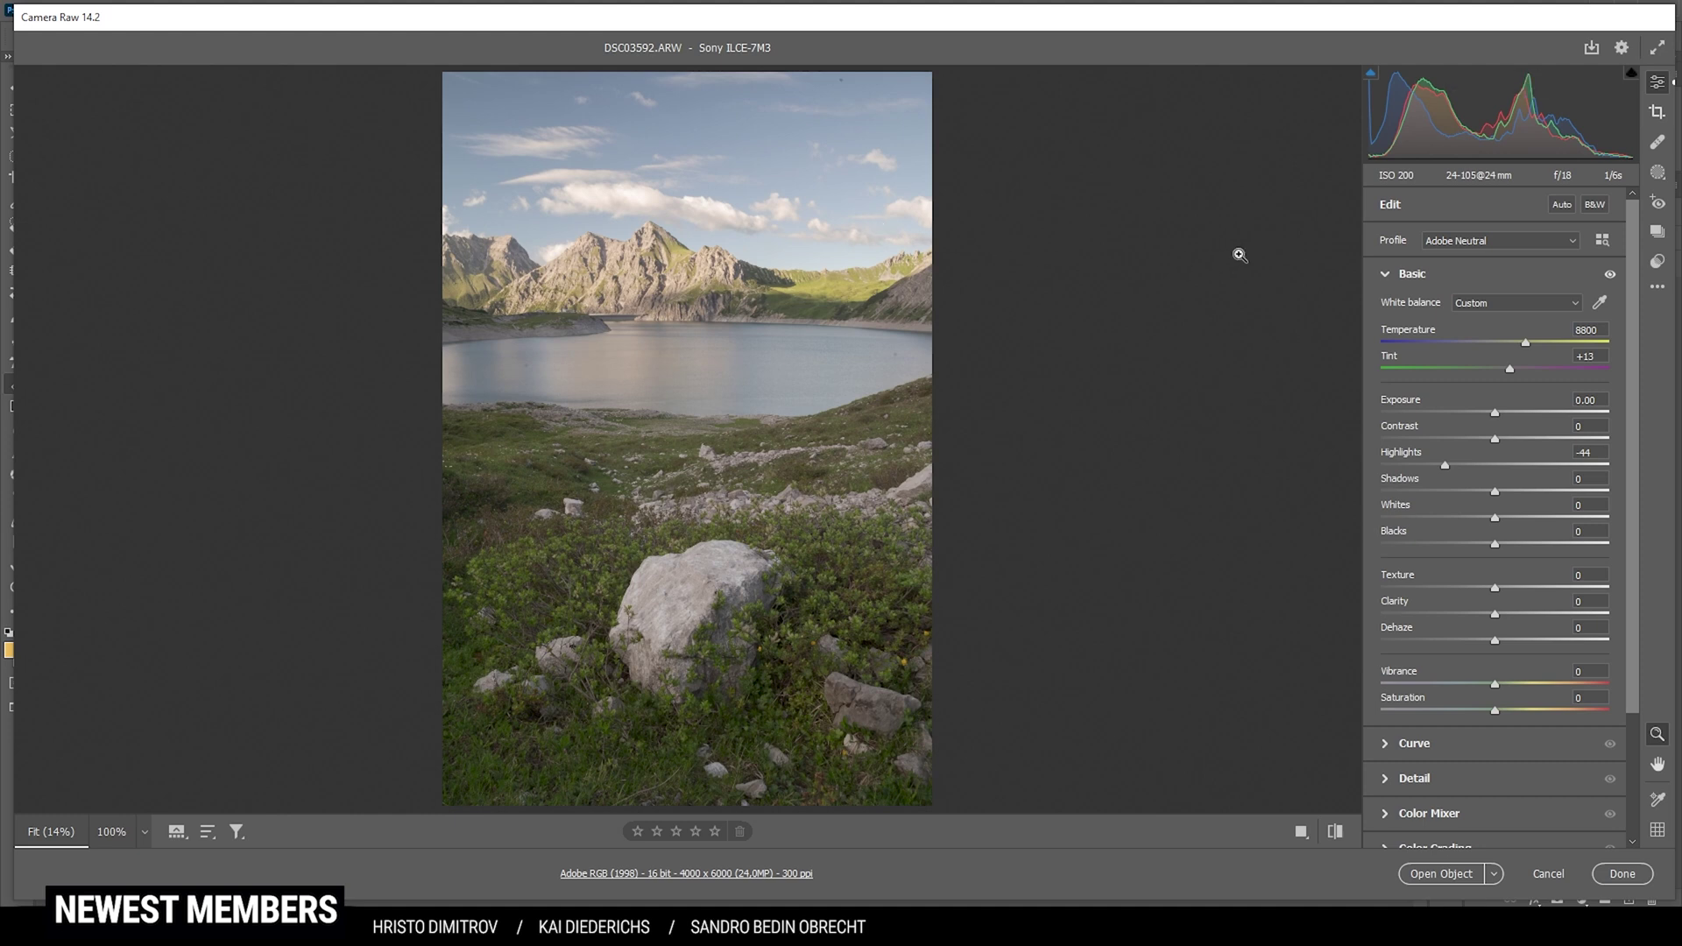
drag(1494, 518, 1515, 521)
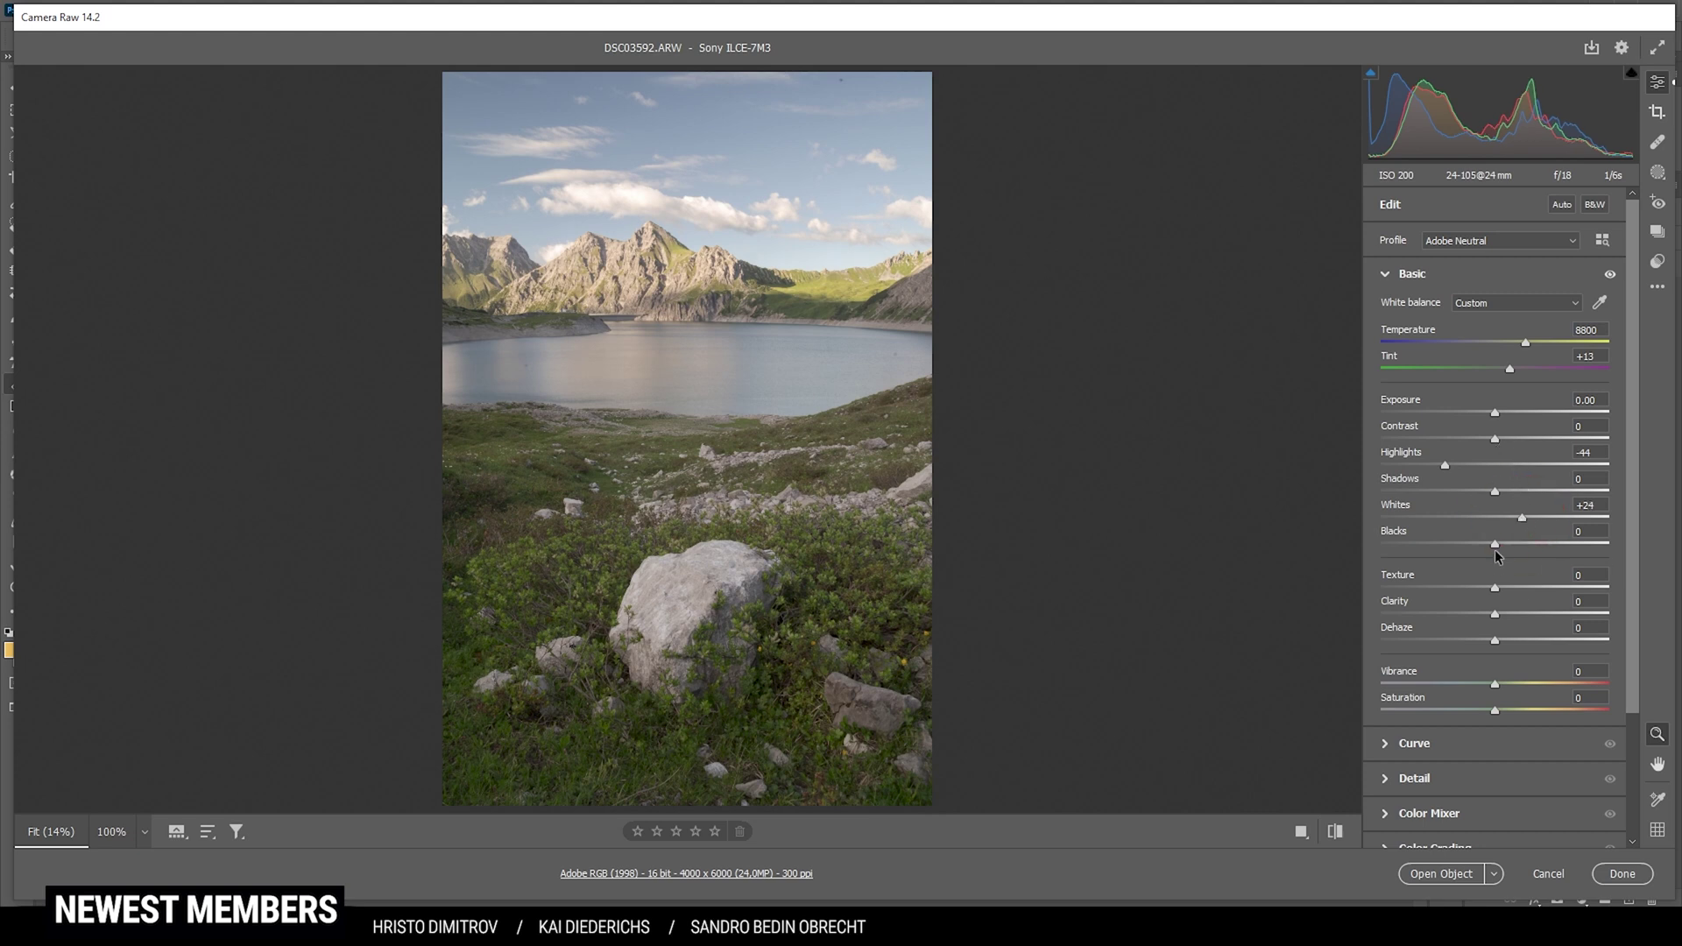
drag(1496, 544, 1498, 544)
drag(1496, 439, 1523, 443)
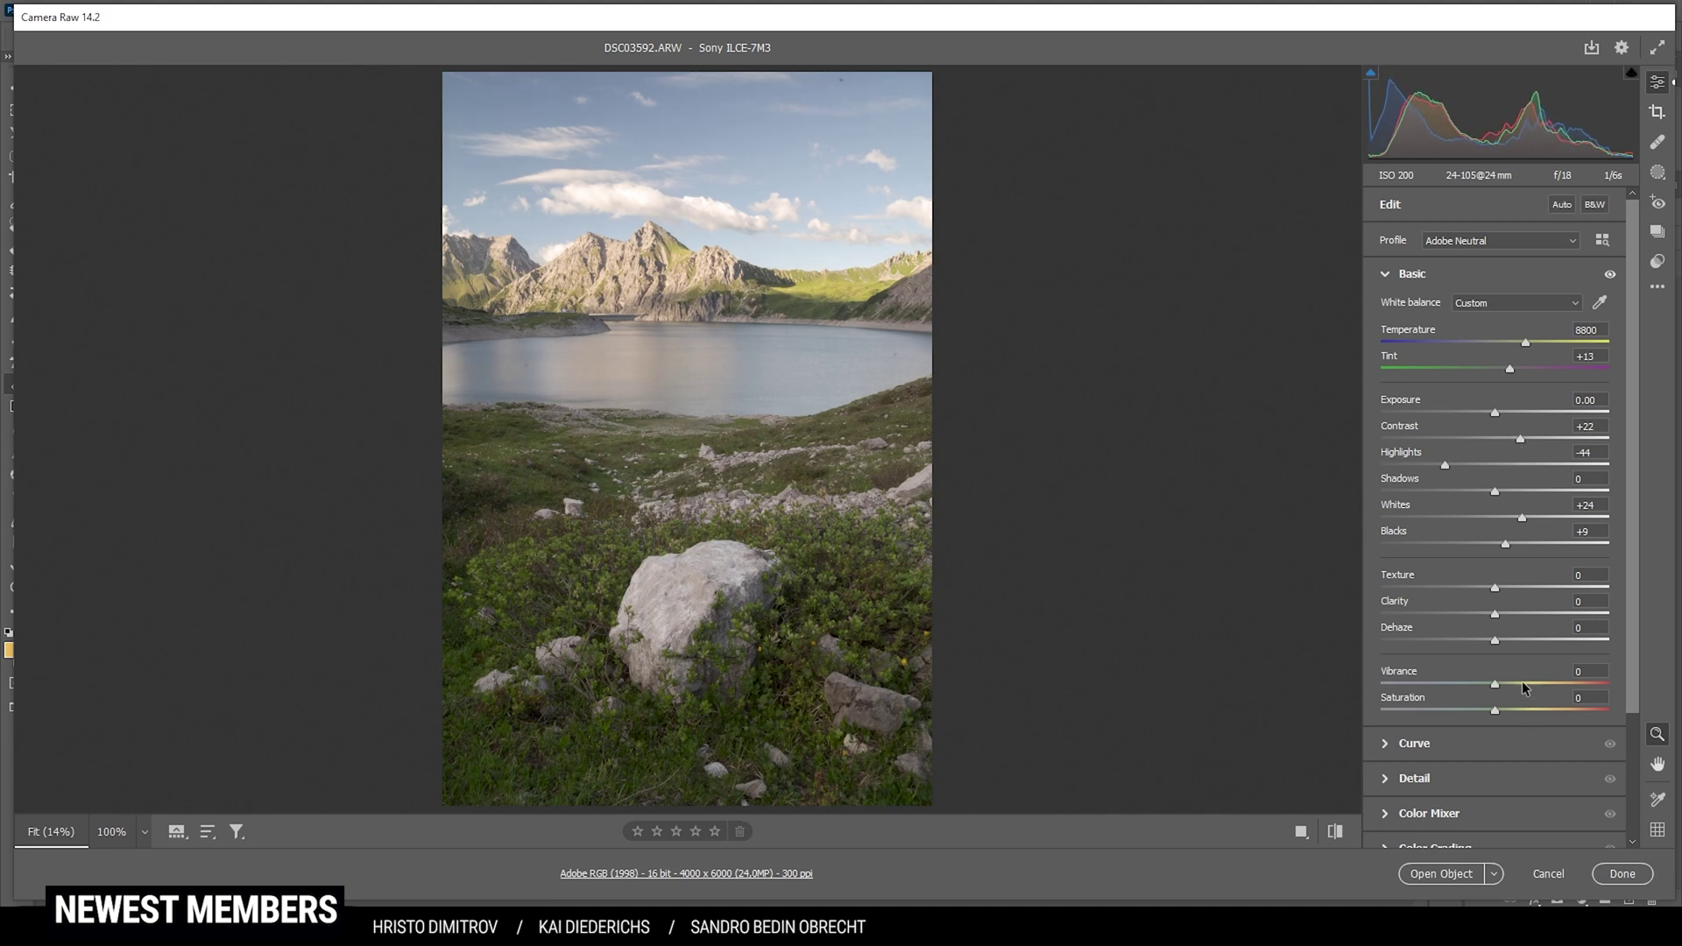
Step: Add Dehaze +16, Texture +6 and Vibrance +20
drag(1495, 640, 1504, 646)
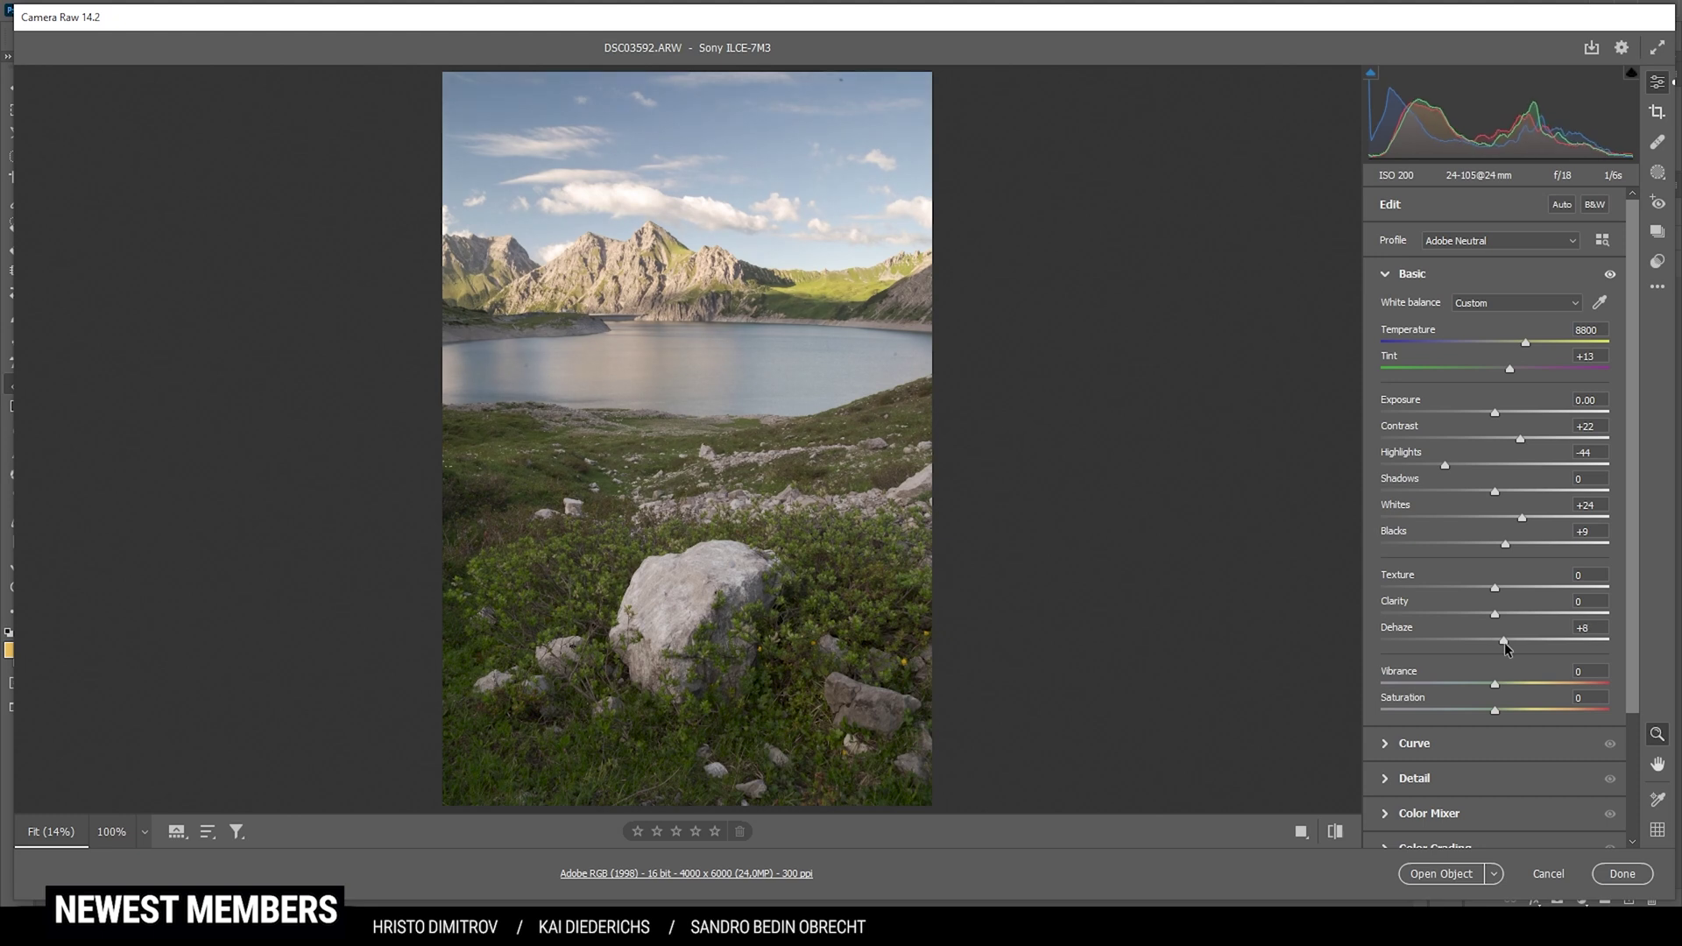
drag(1506, 643, 1514, 643)
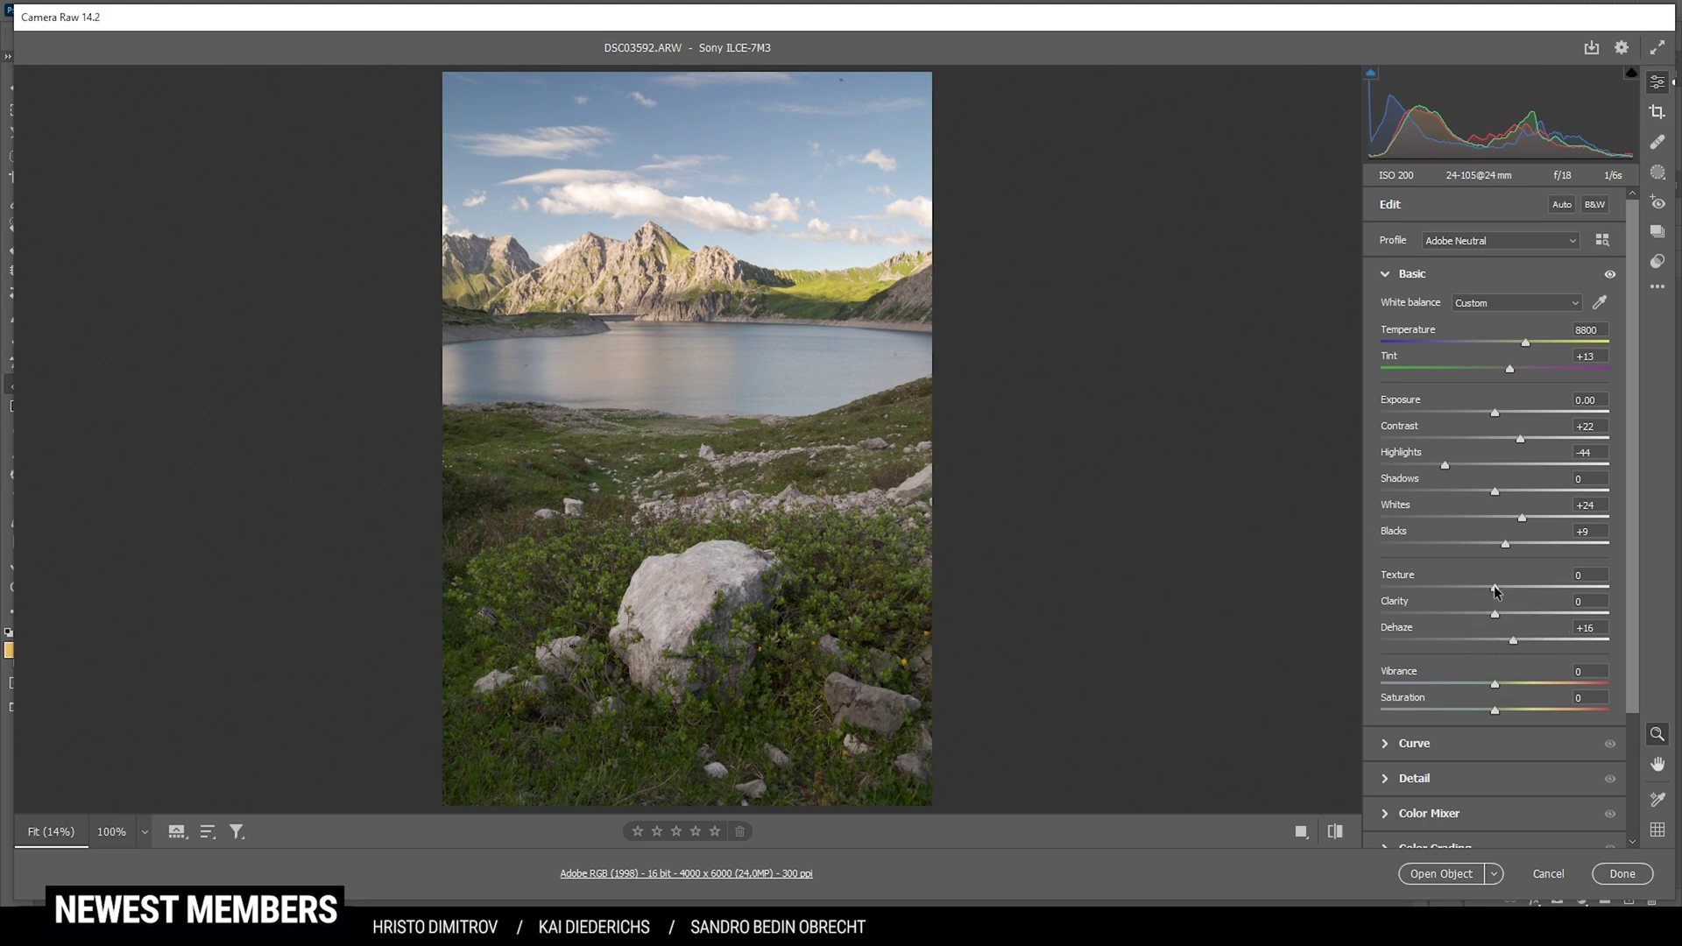
drag(1496, 591, 1502, 595)
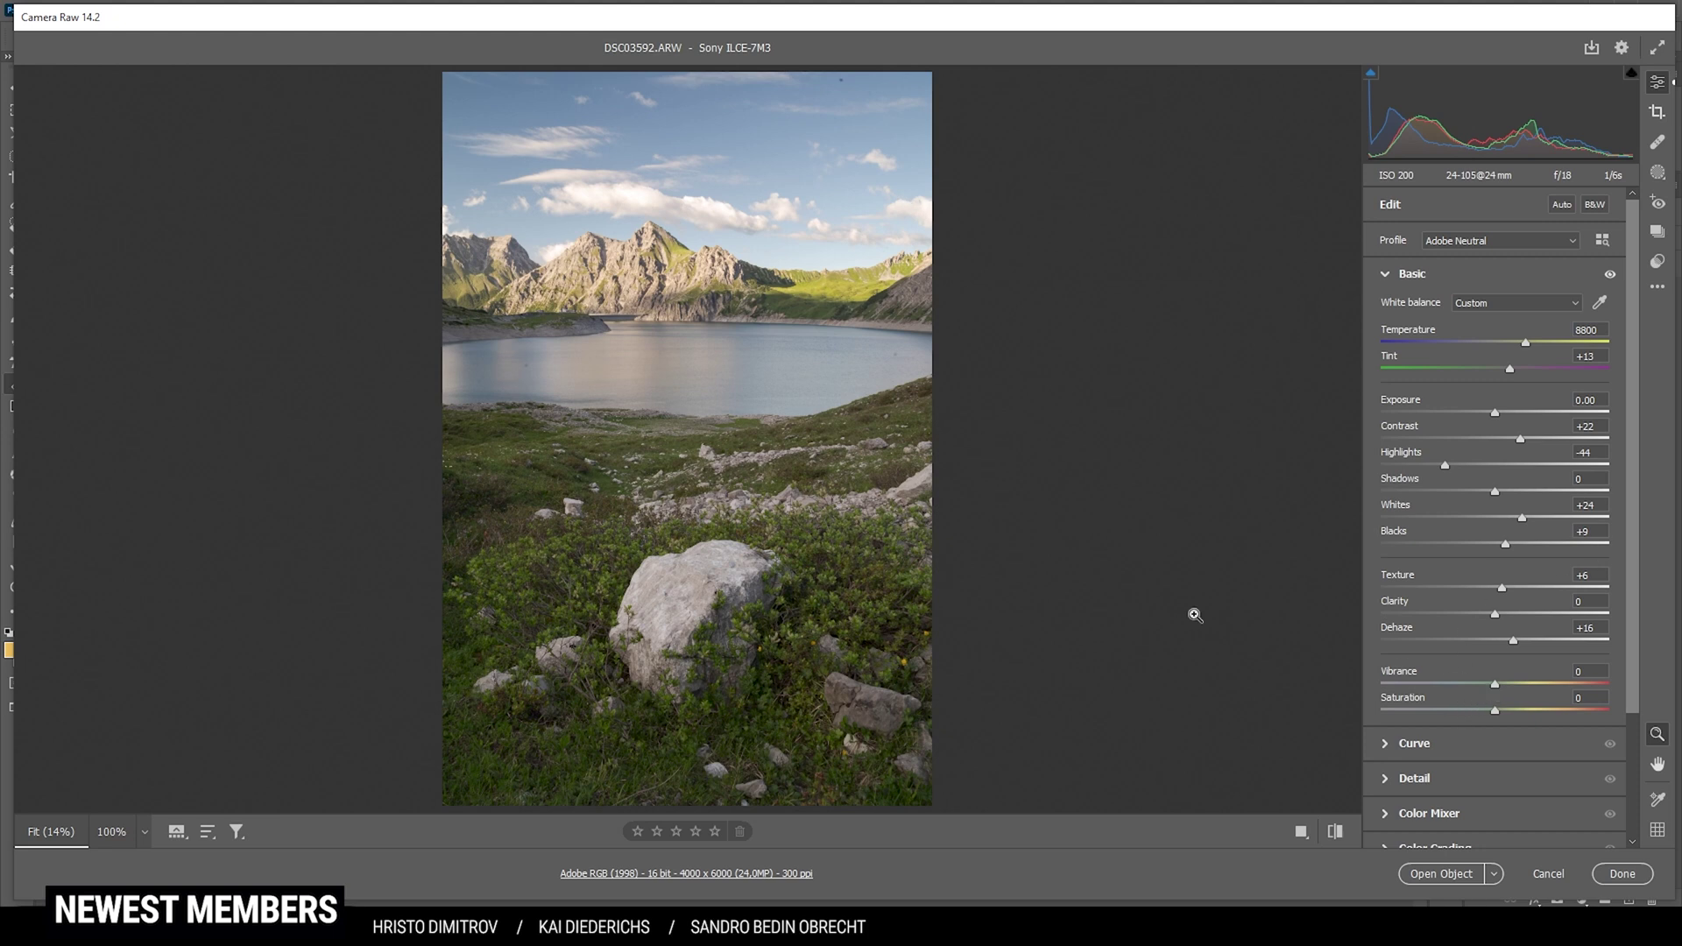
drag(1495, 683, 1518, 684)
click(1334, 839)
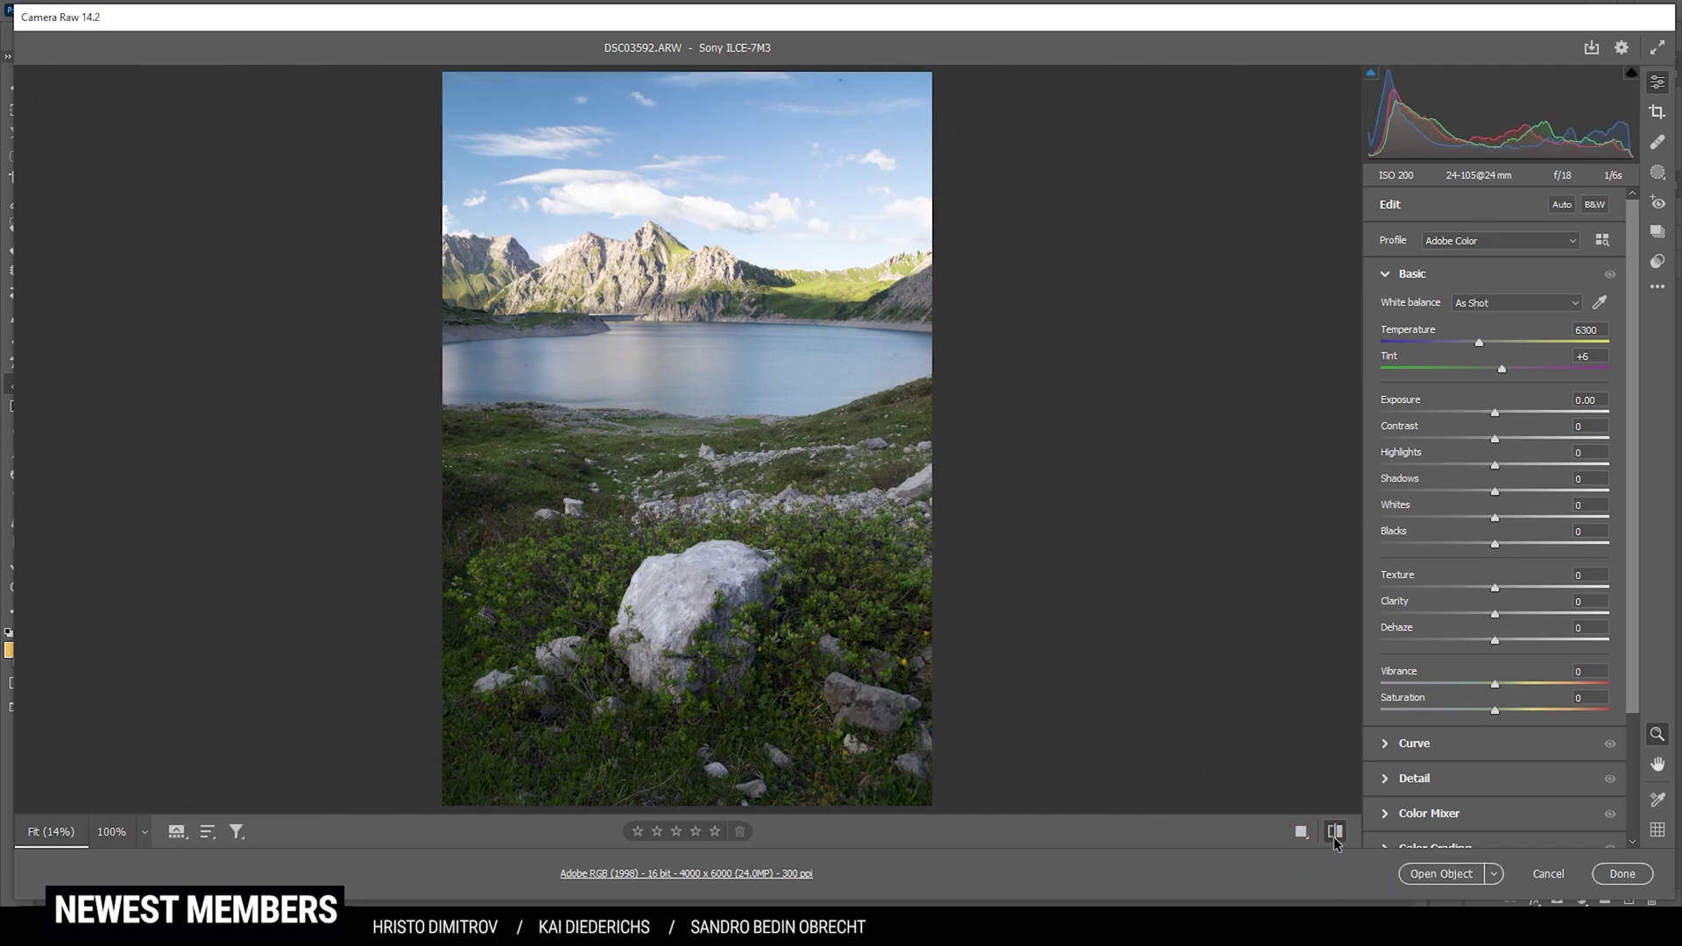
click(1334, 840)
click(1334, 839)
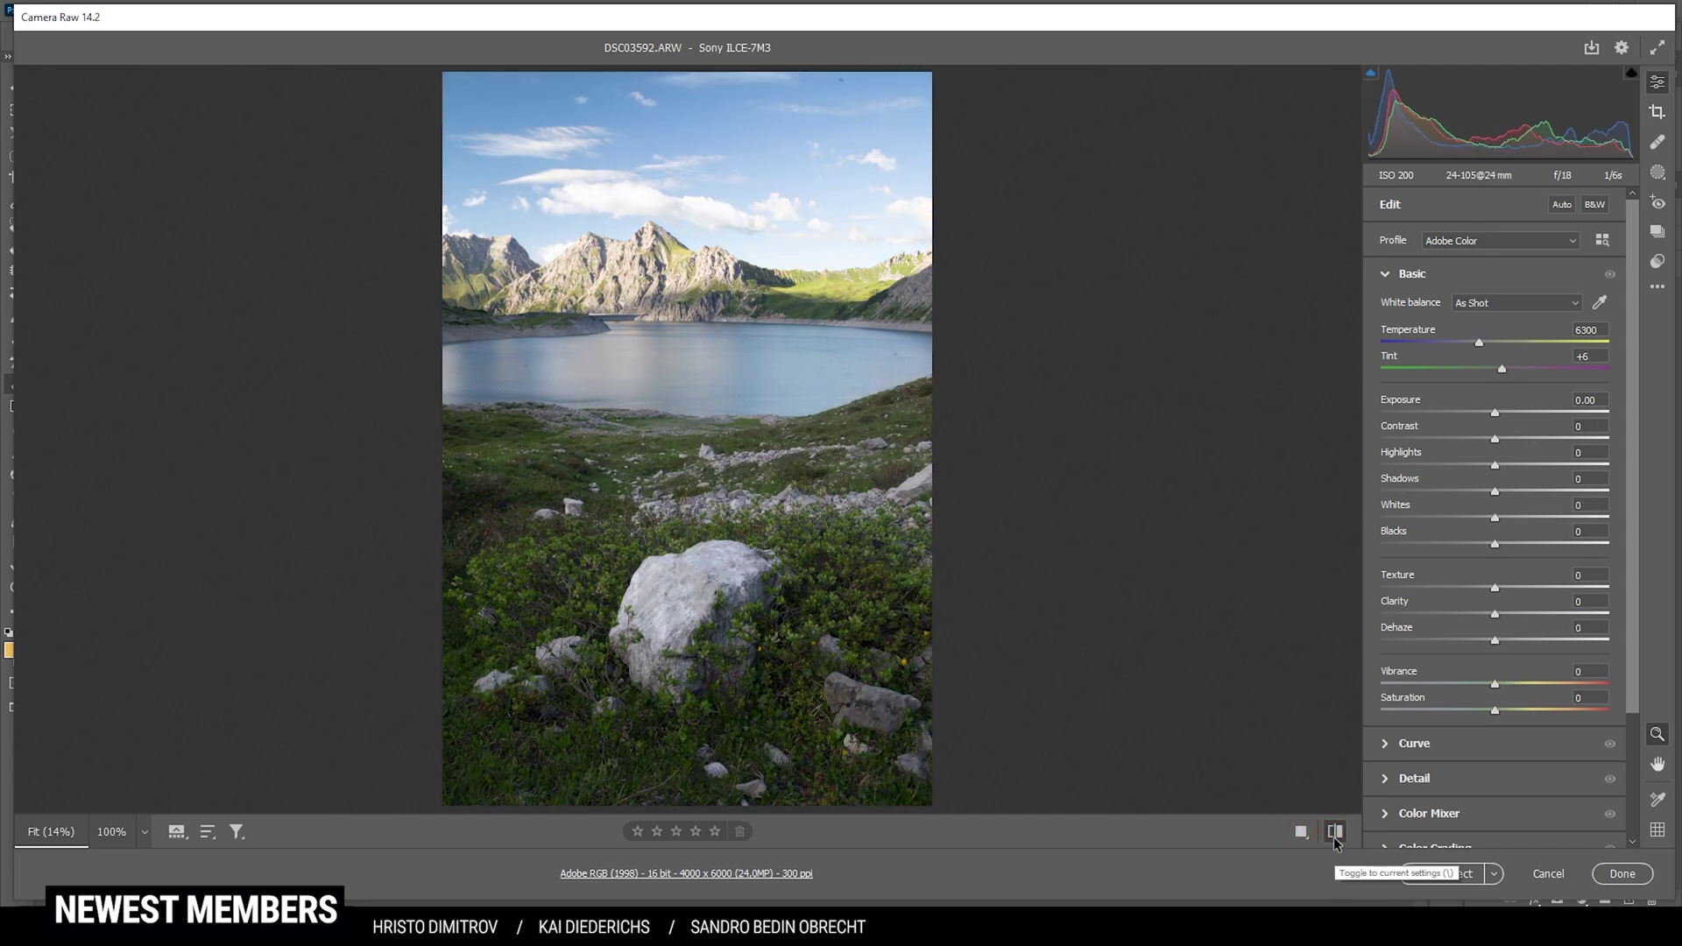
click(1334, 840)
click(1335, 839)
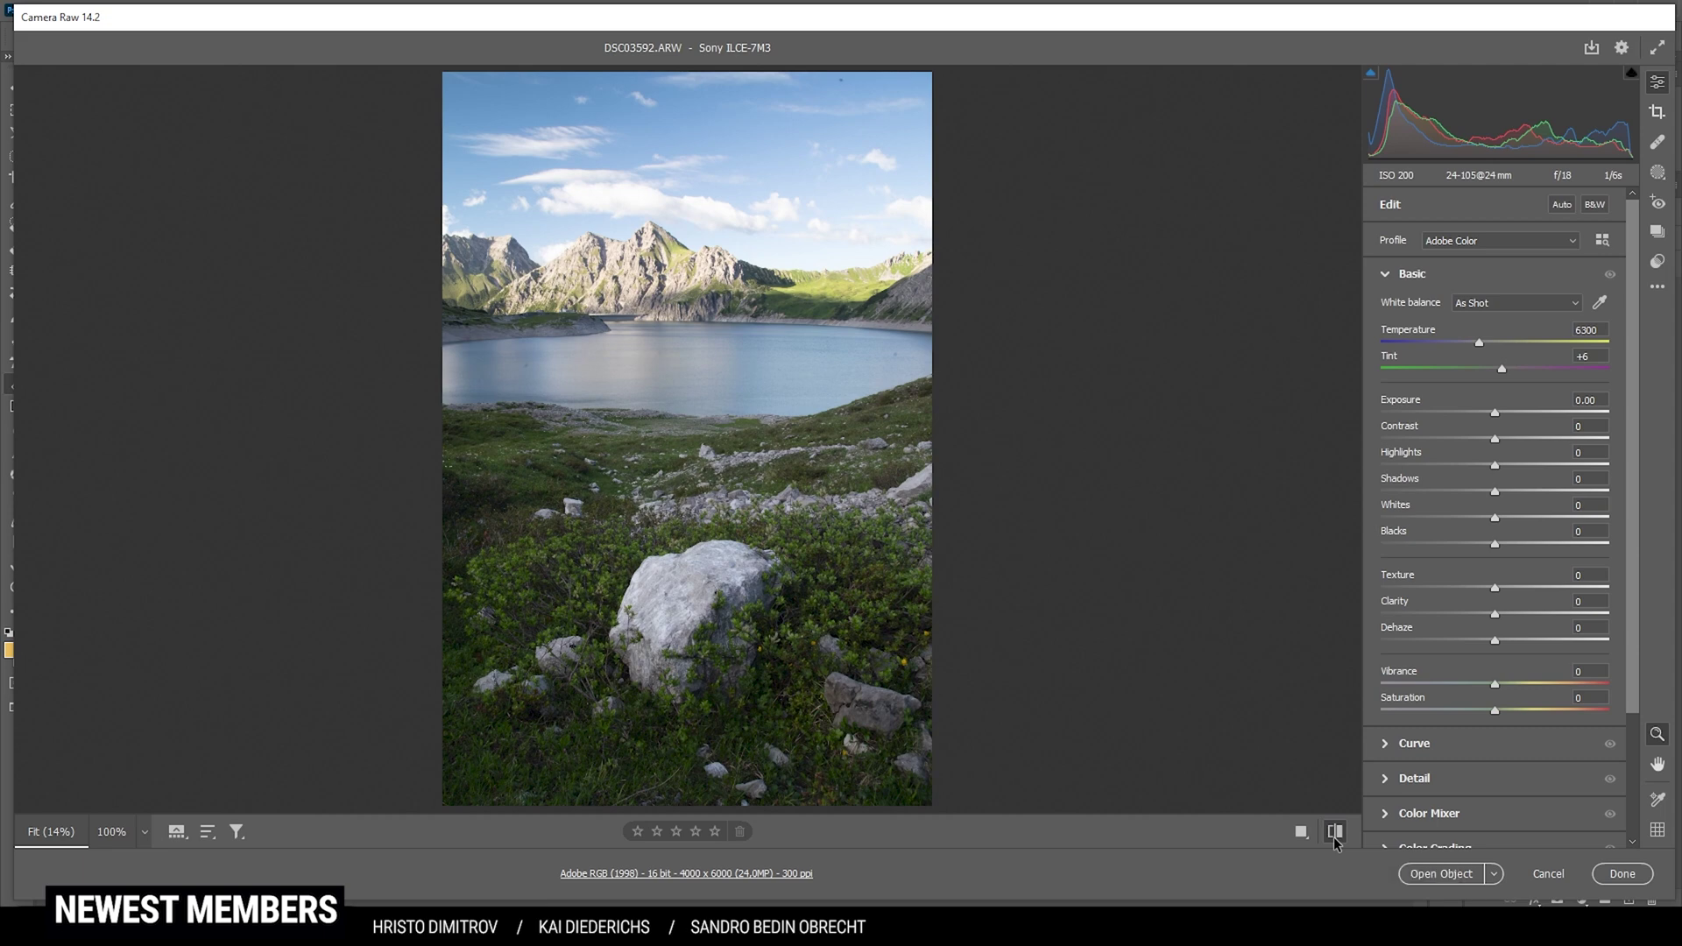
click(1334, 840)
click(1334, 840)
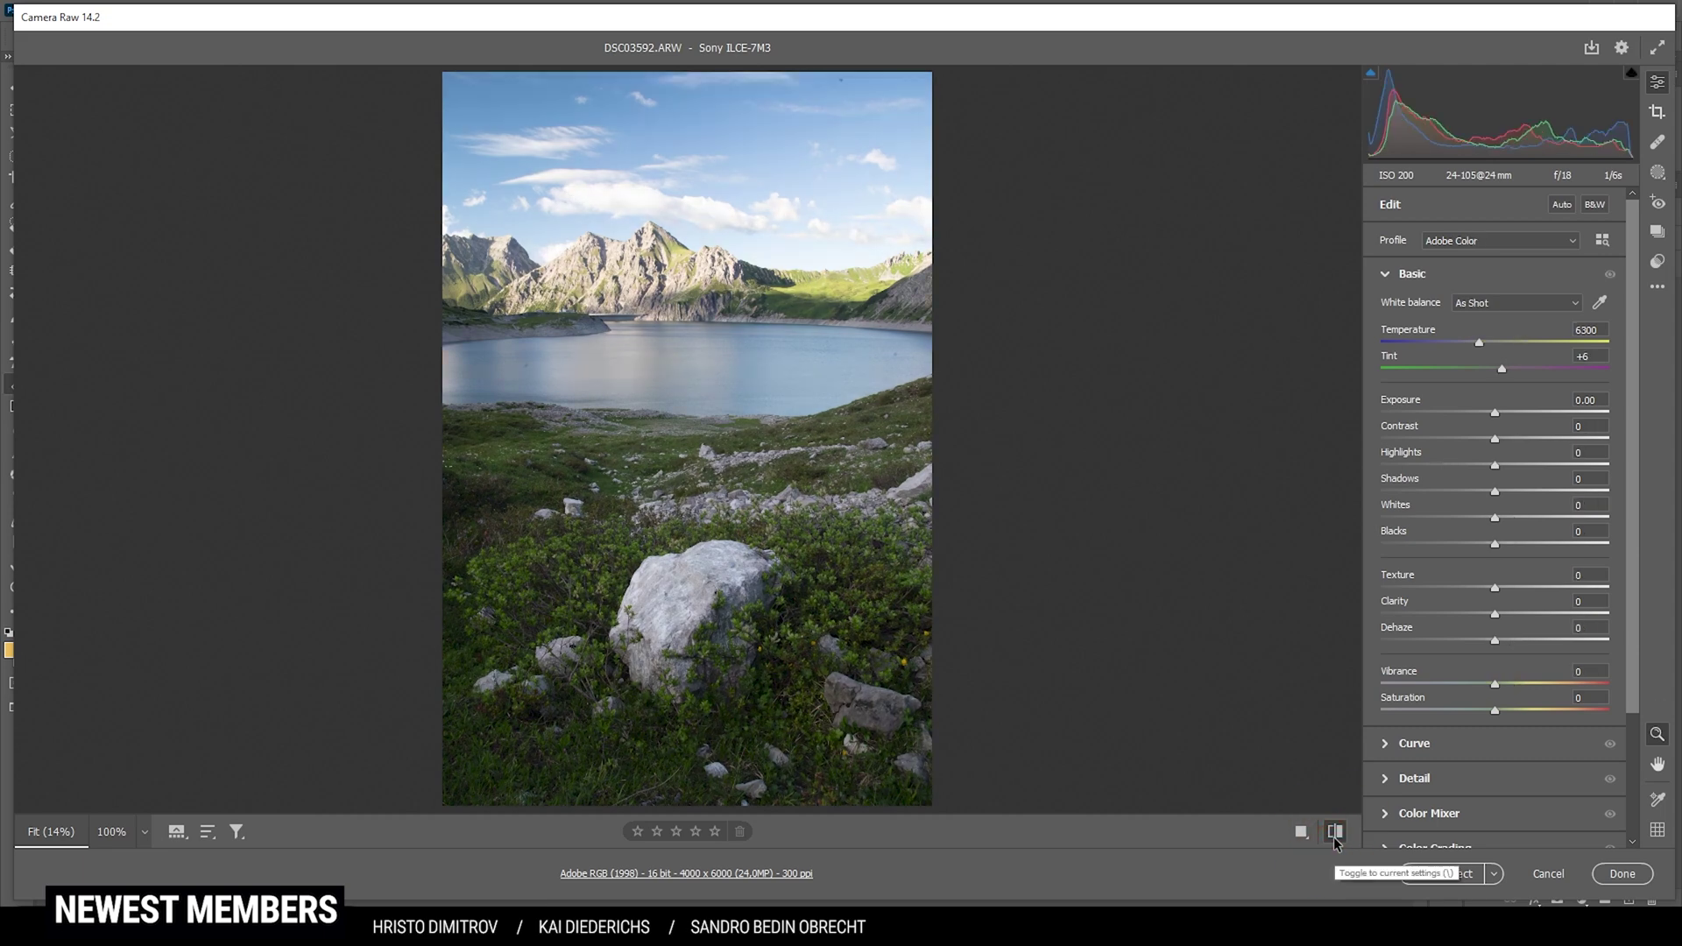
click(1334, 839)
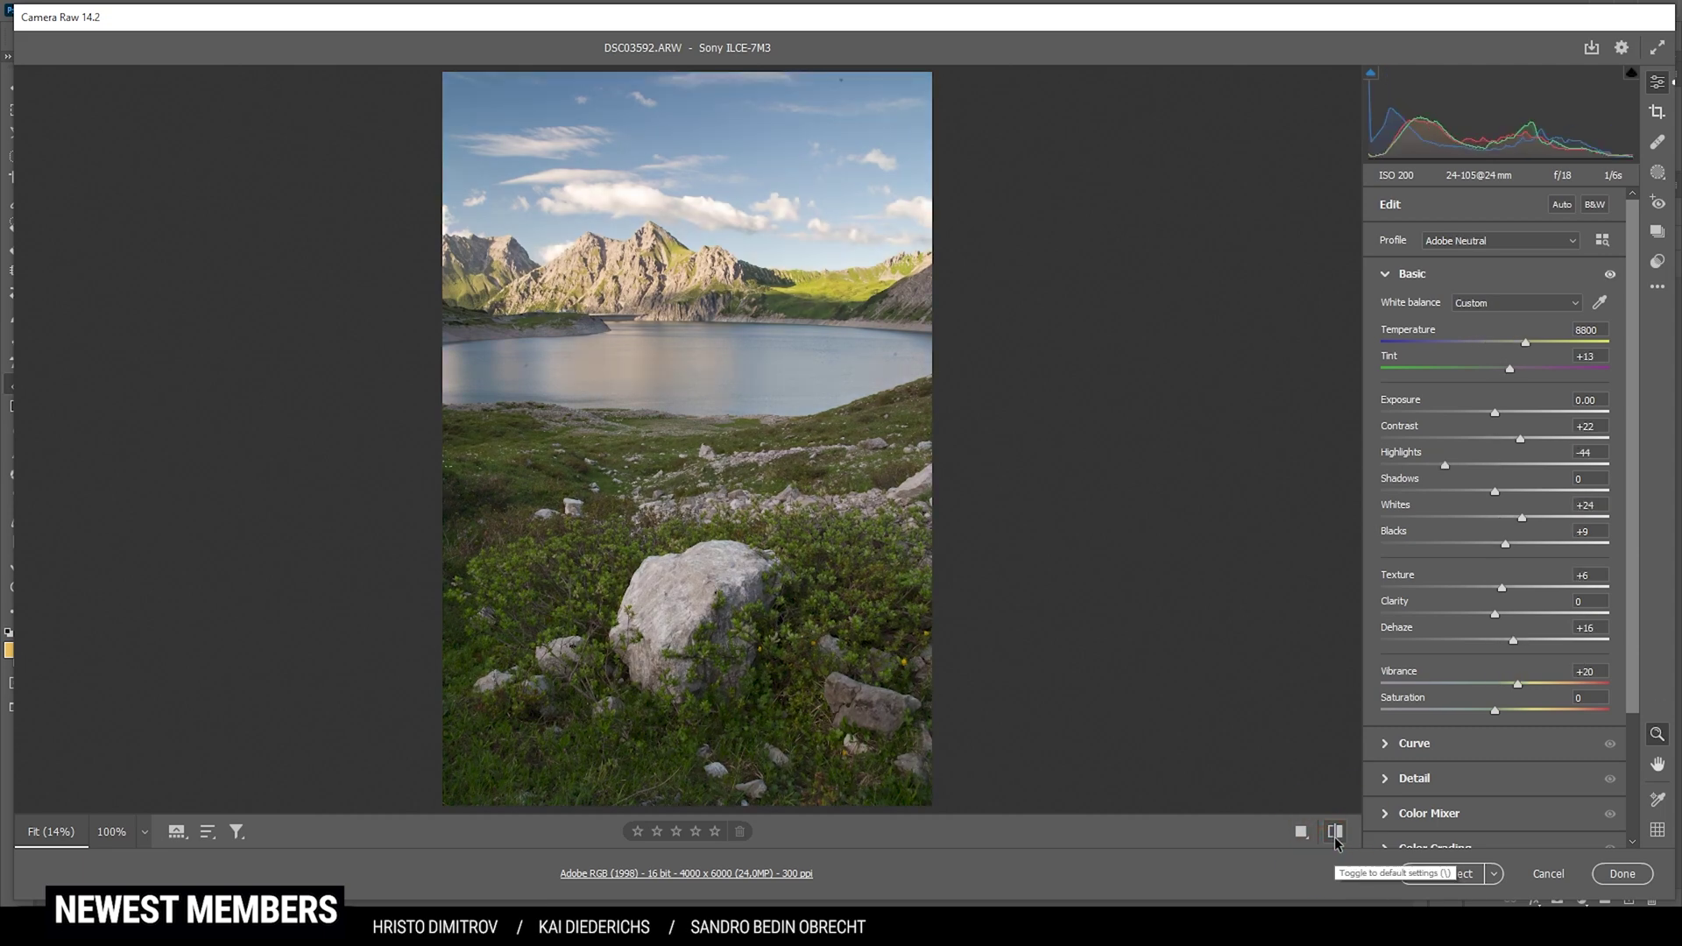
click(1334, 840)
click(1334, 840)
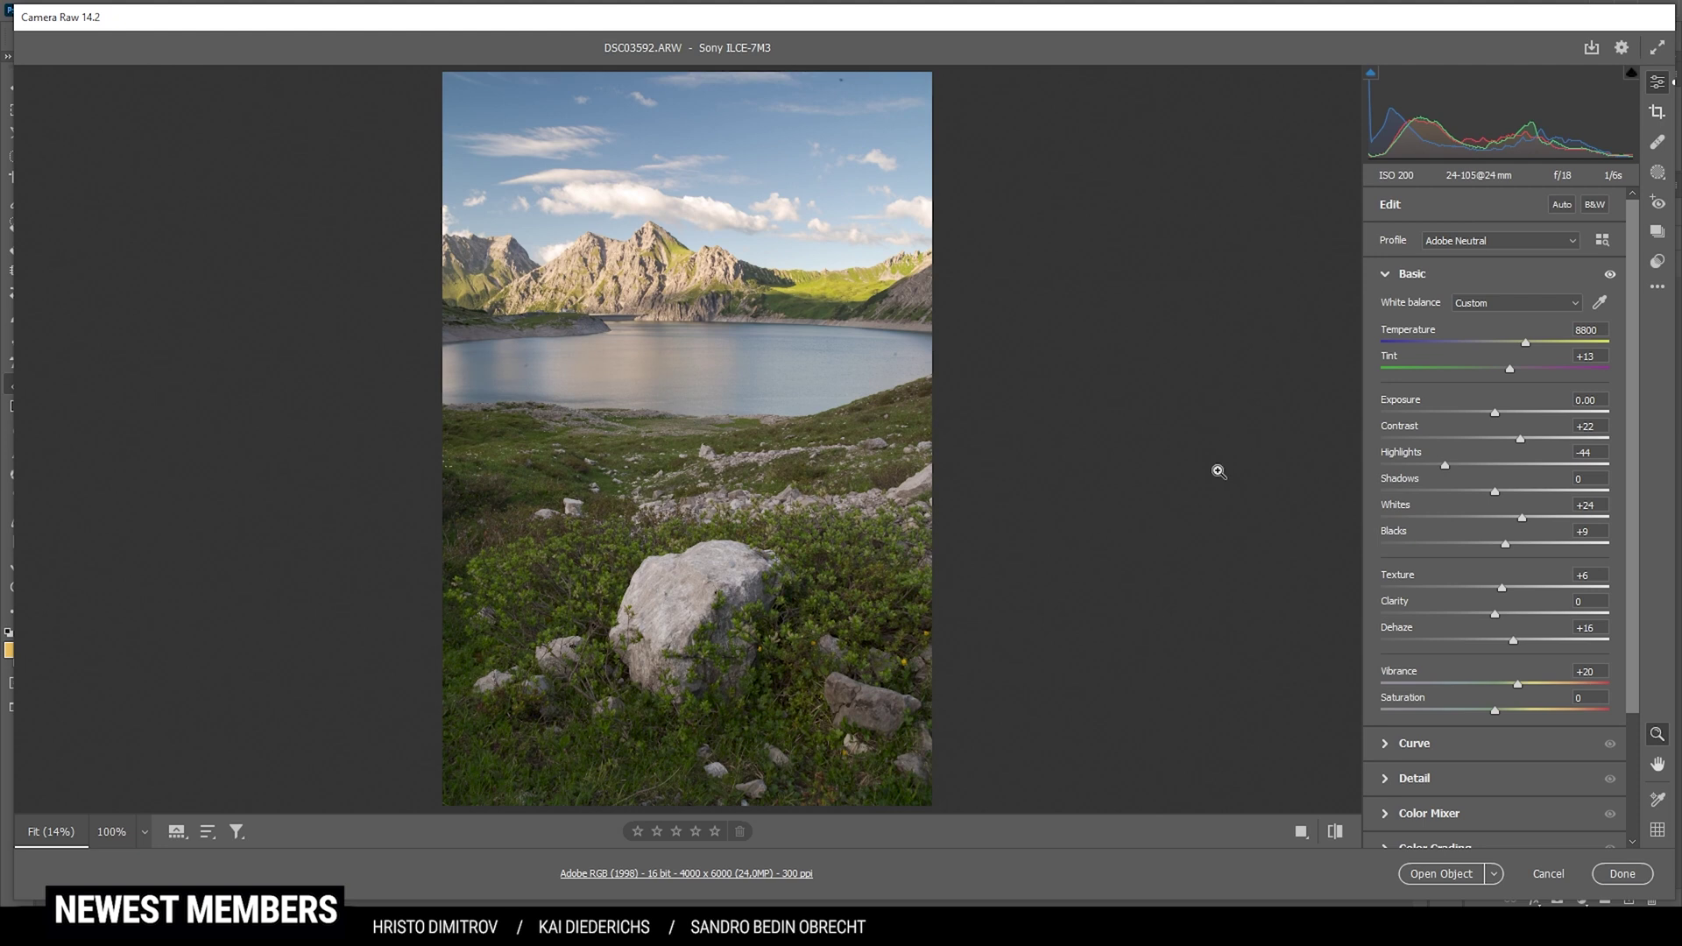
Step: Create a colour range mask by sampling the blue sky
click(1655, 173)
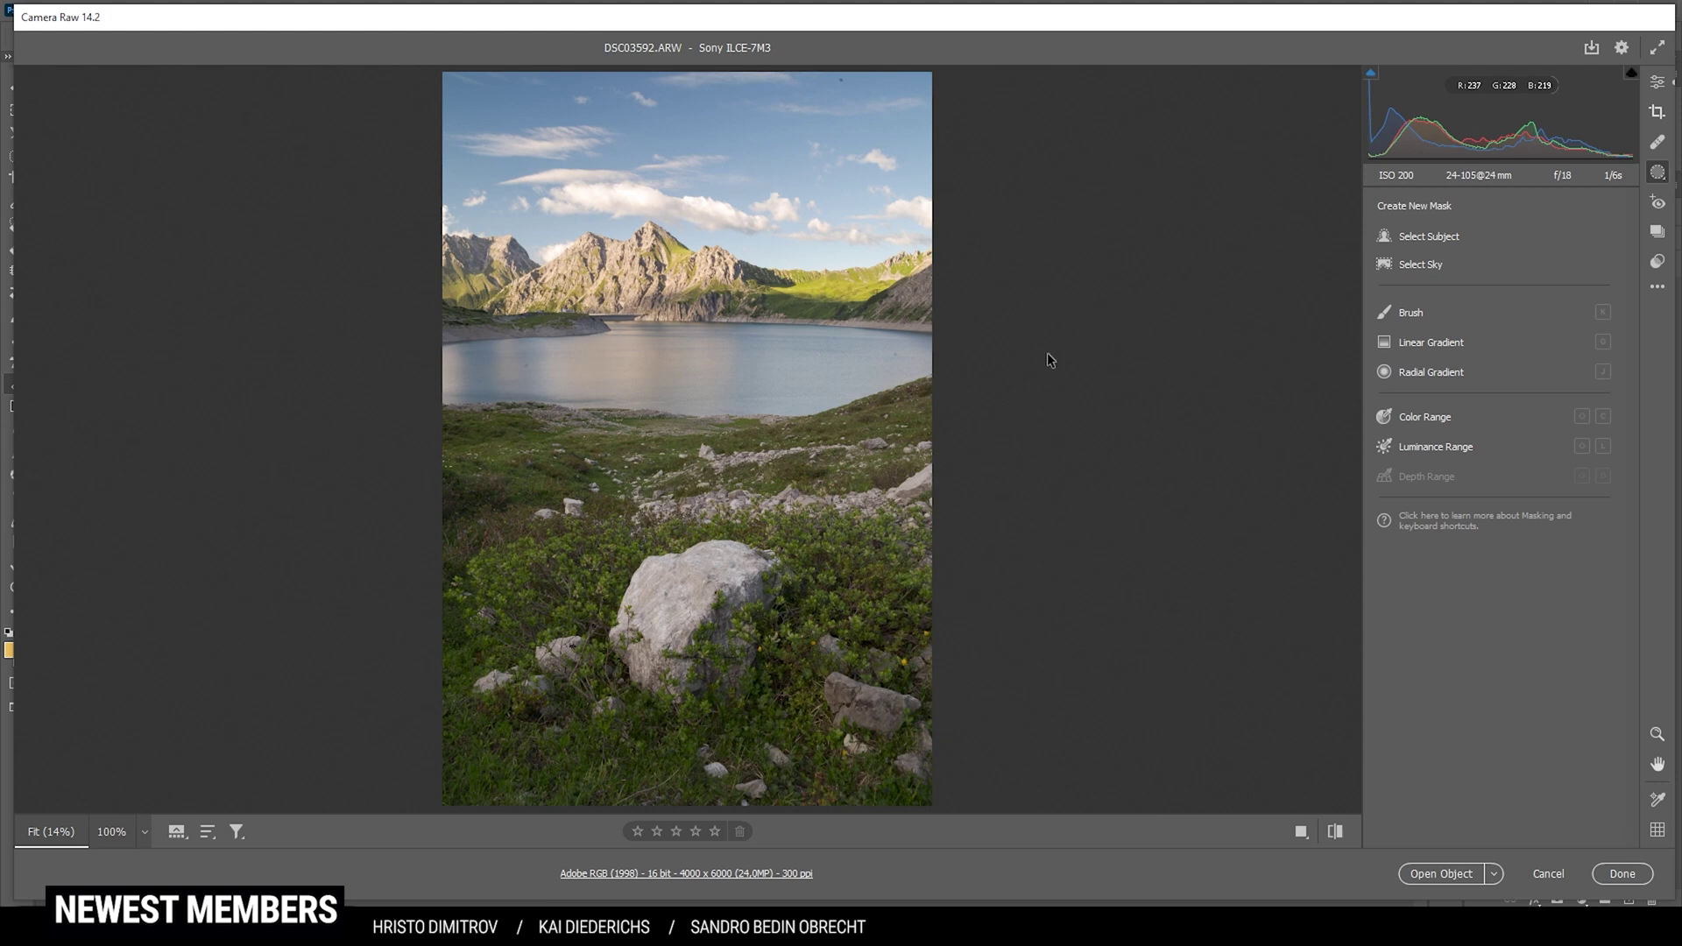
click(1437, 421)
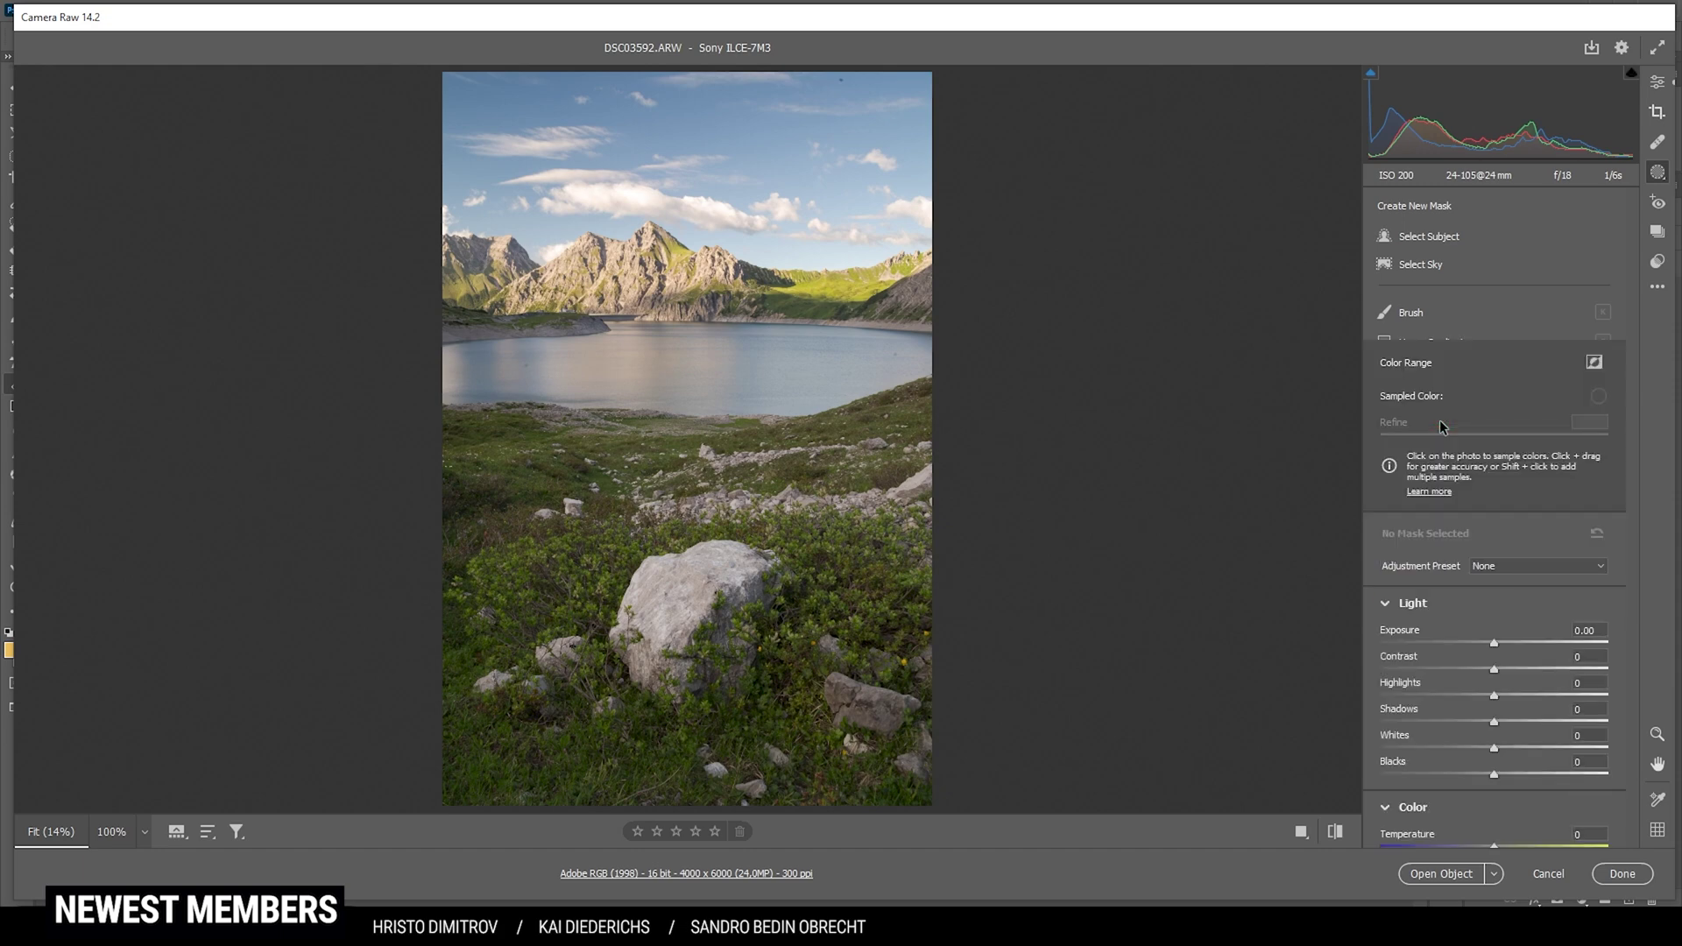
click(661, 122)
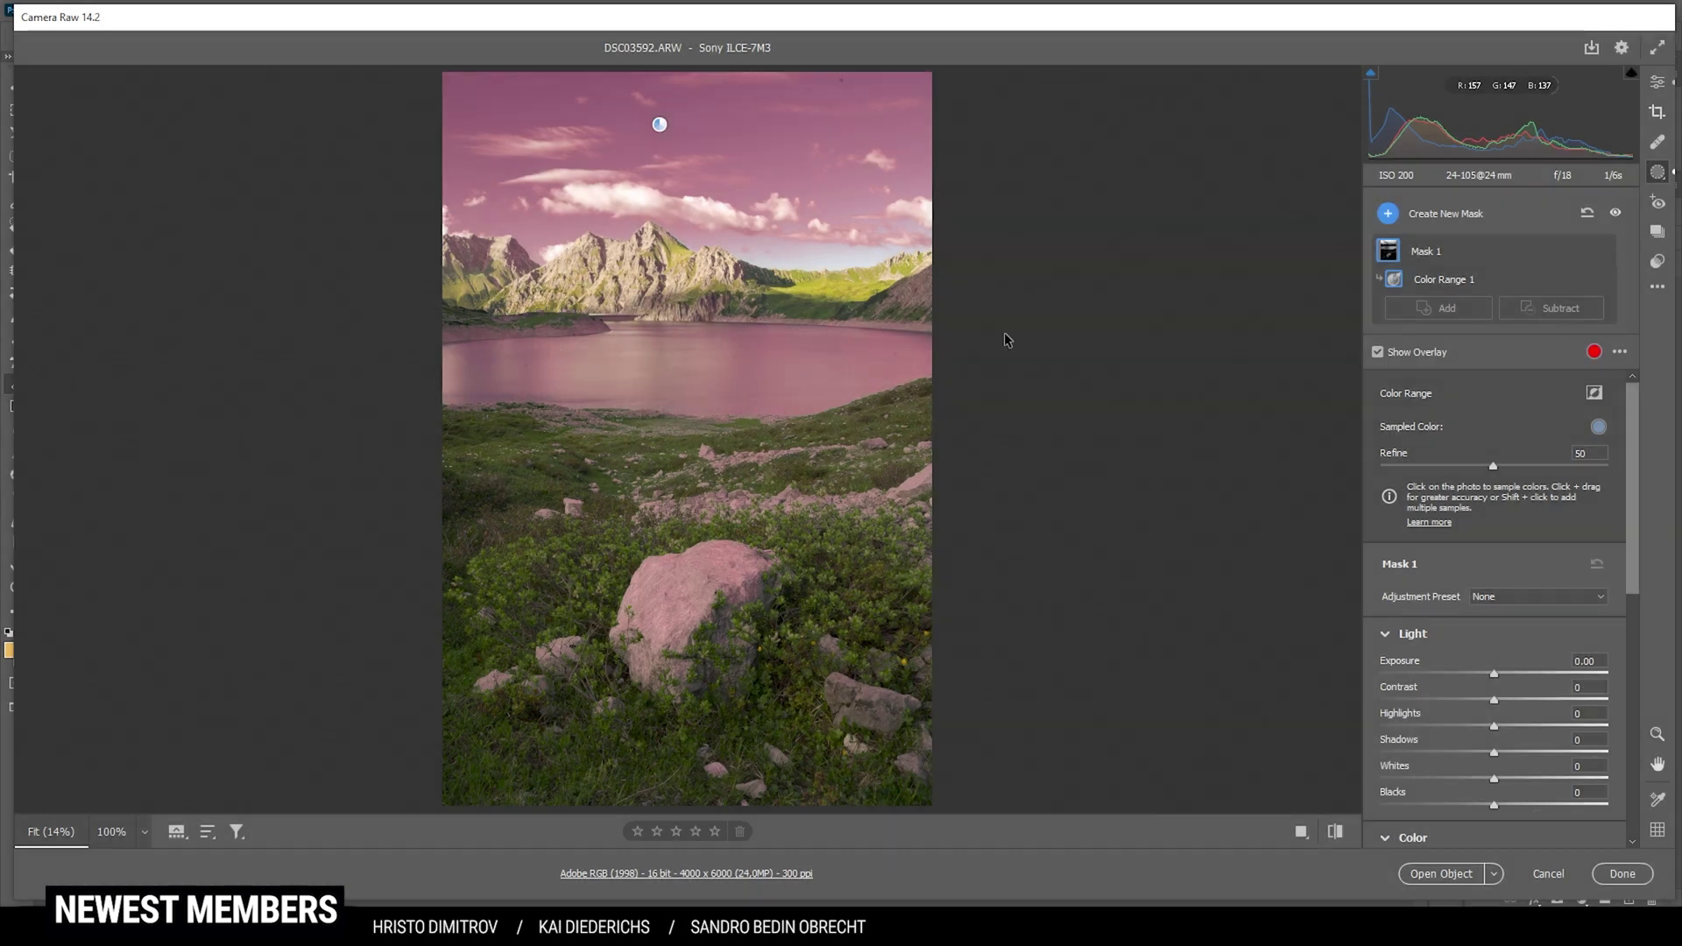
Step: Subtract a linear gradient covering the lake from the sky mask and set its Exposure to -1.50
click(1553, 308)
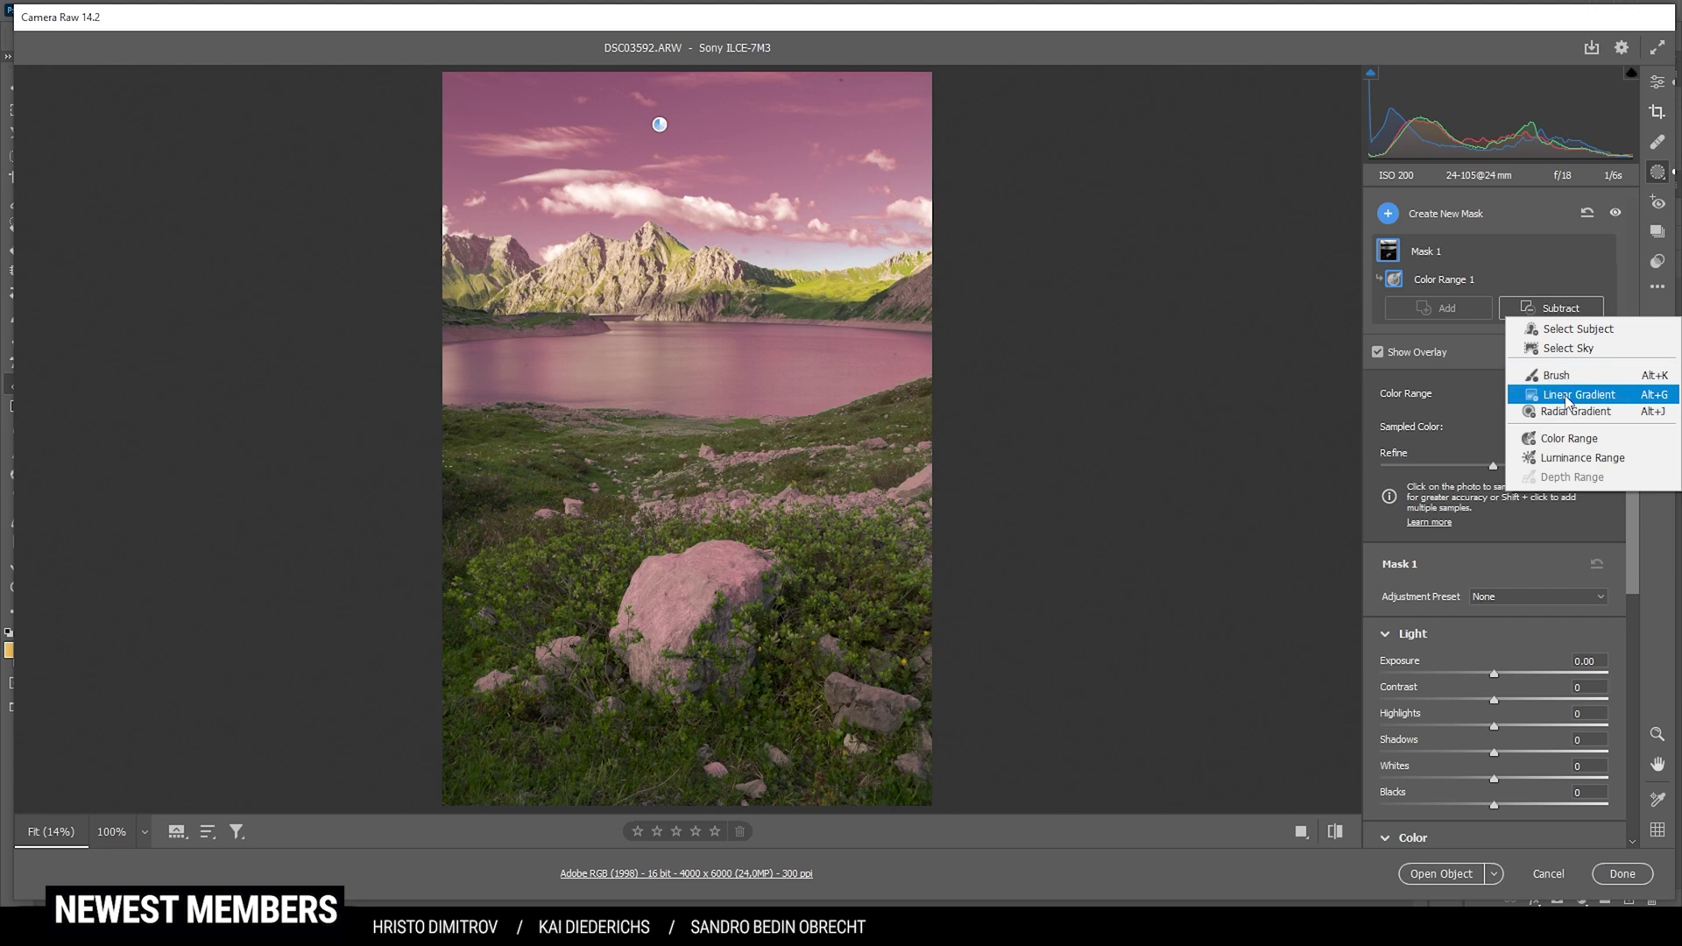
click(1569, 391)
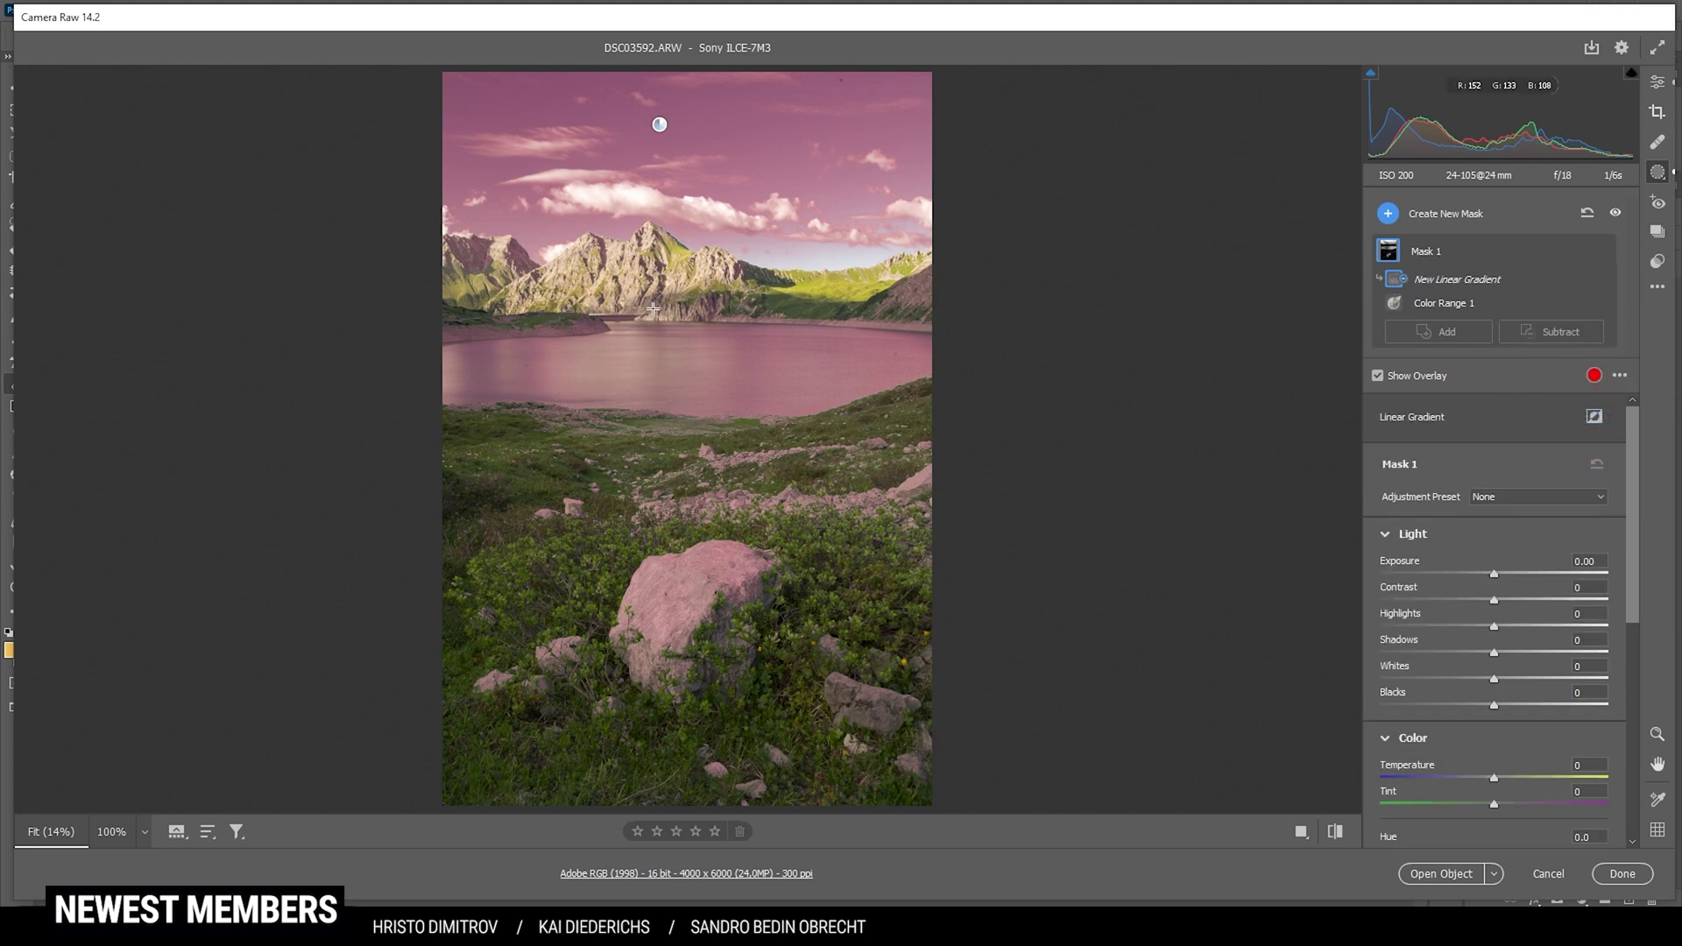
drag(657, 308, 653, 173)
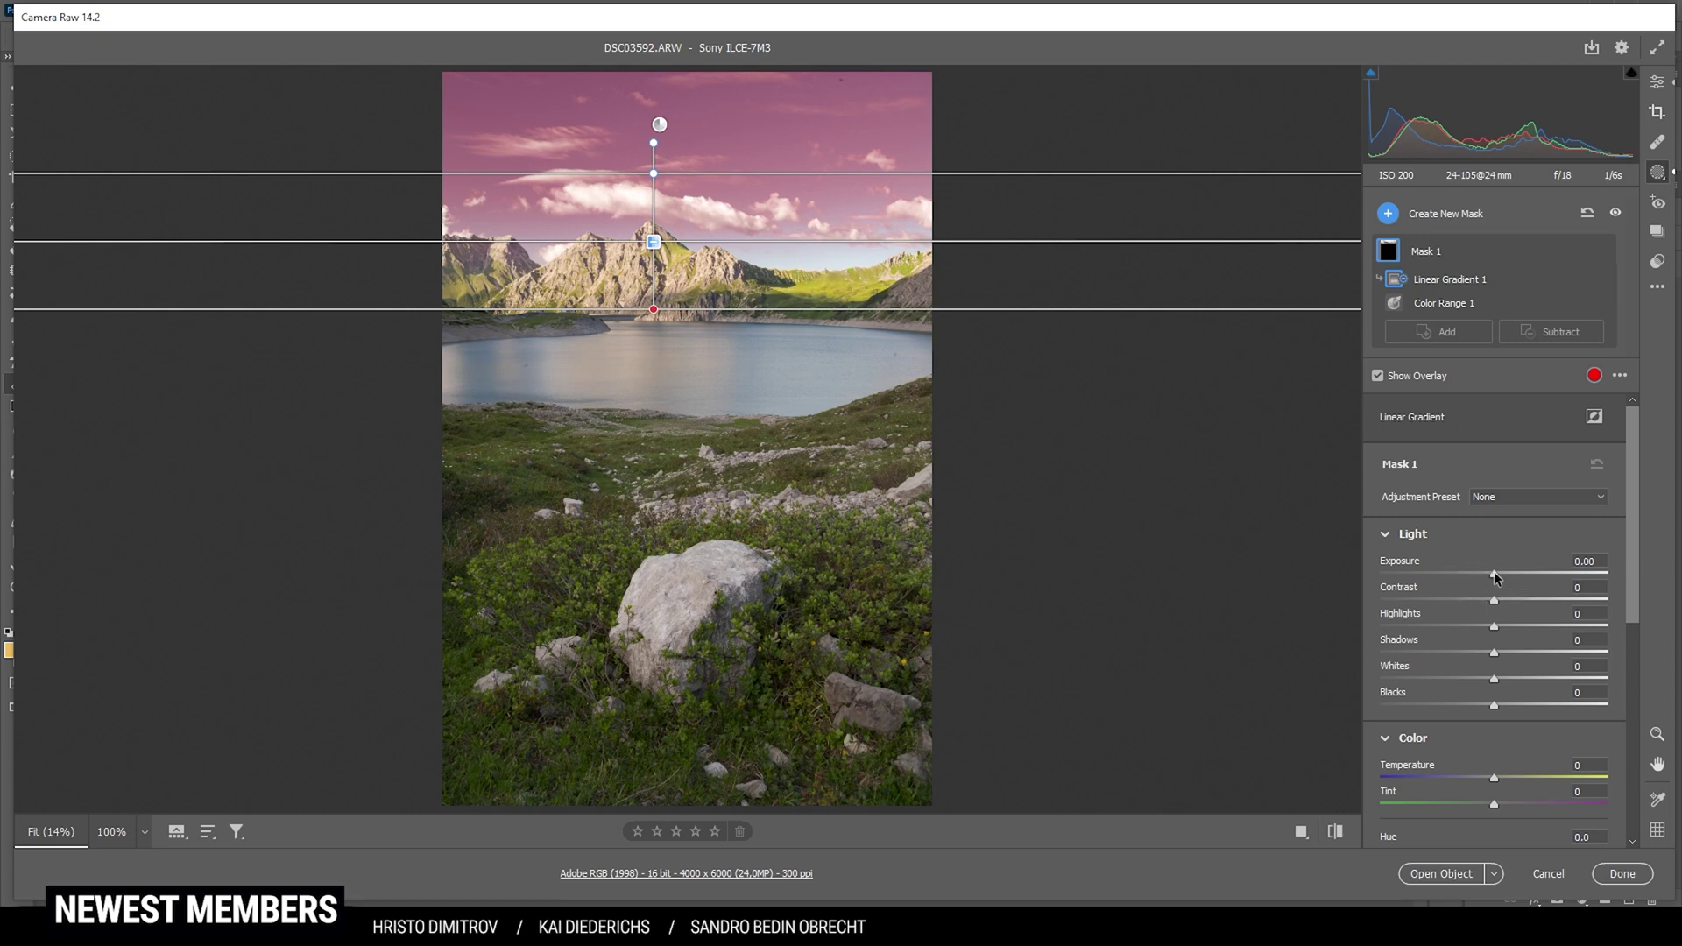
drag(1496, 575, 1451, 573)
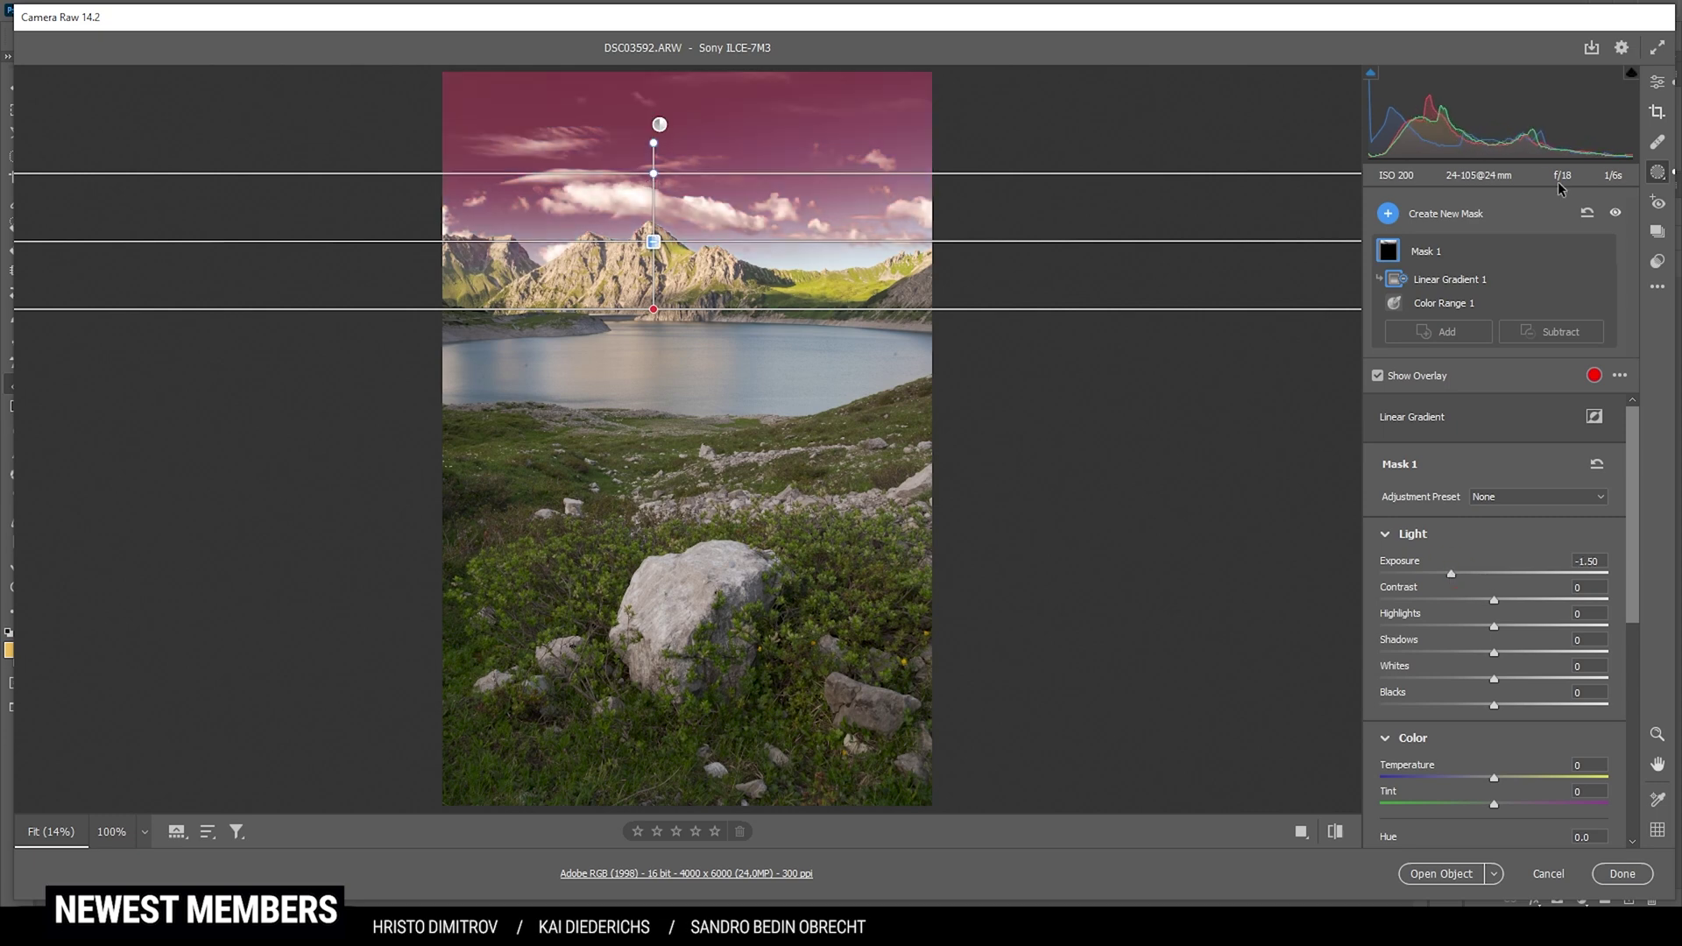
click(1400, 215)
Step: Draw a linear gradient down from the sky's top edge with Blacks -19 and Saturation -5
click(1454, 302)
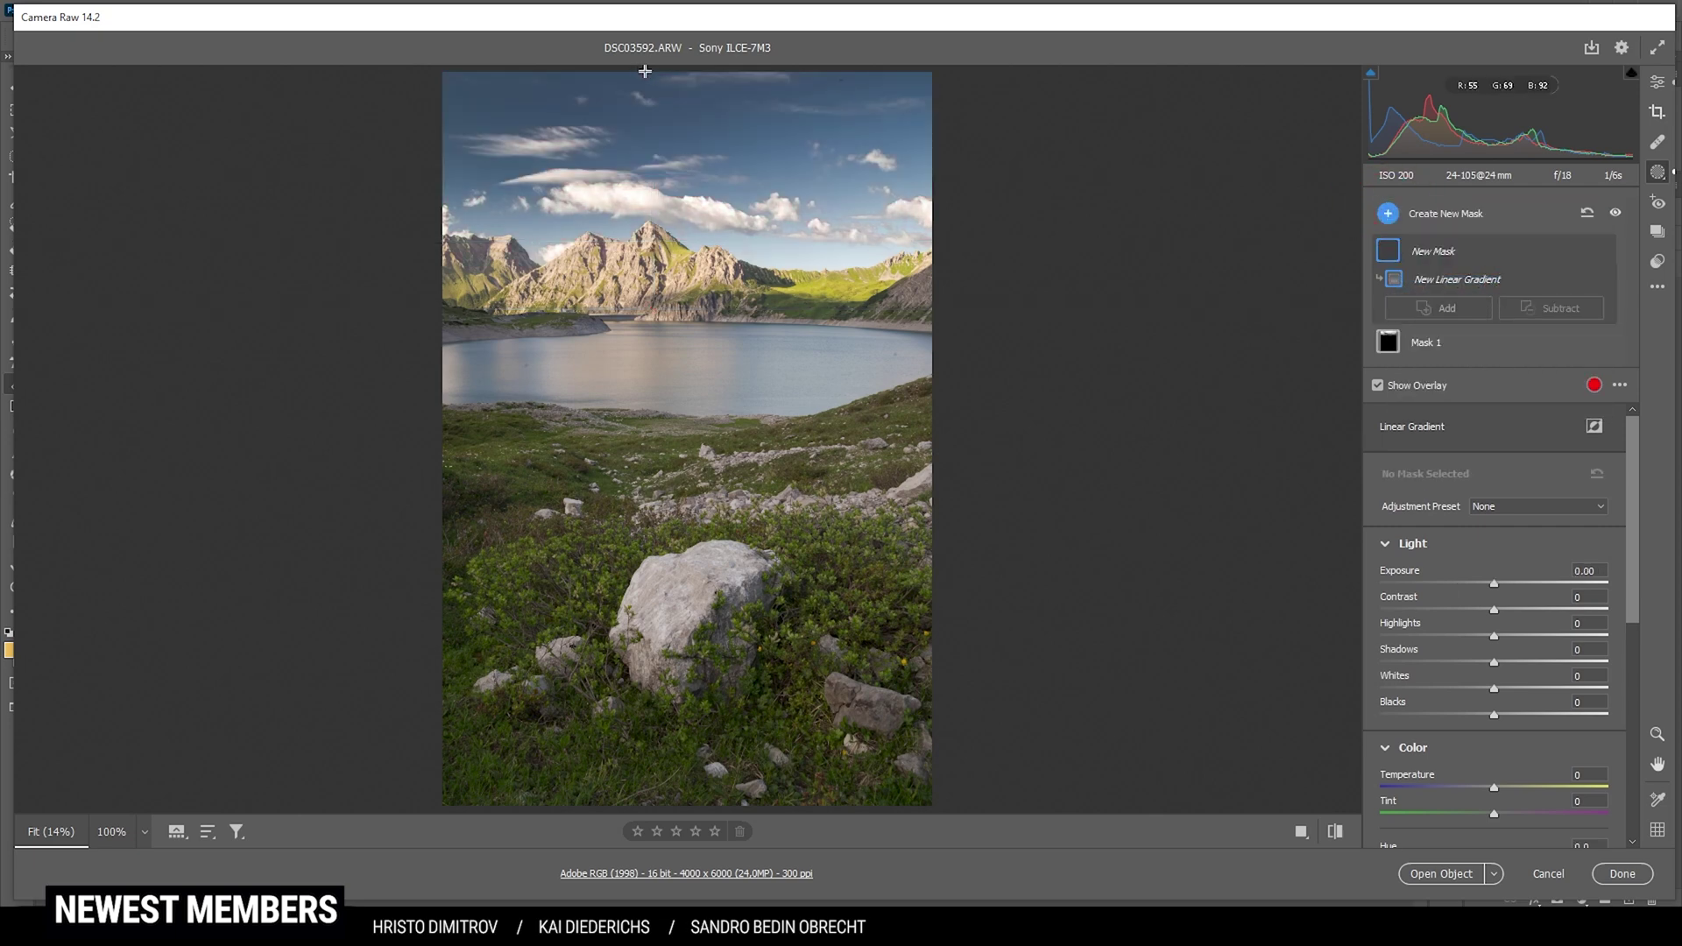
drag(646, 71, 646, 180)
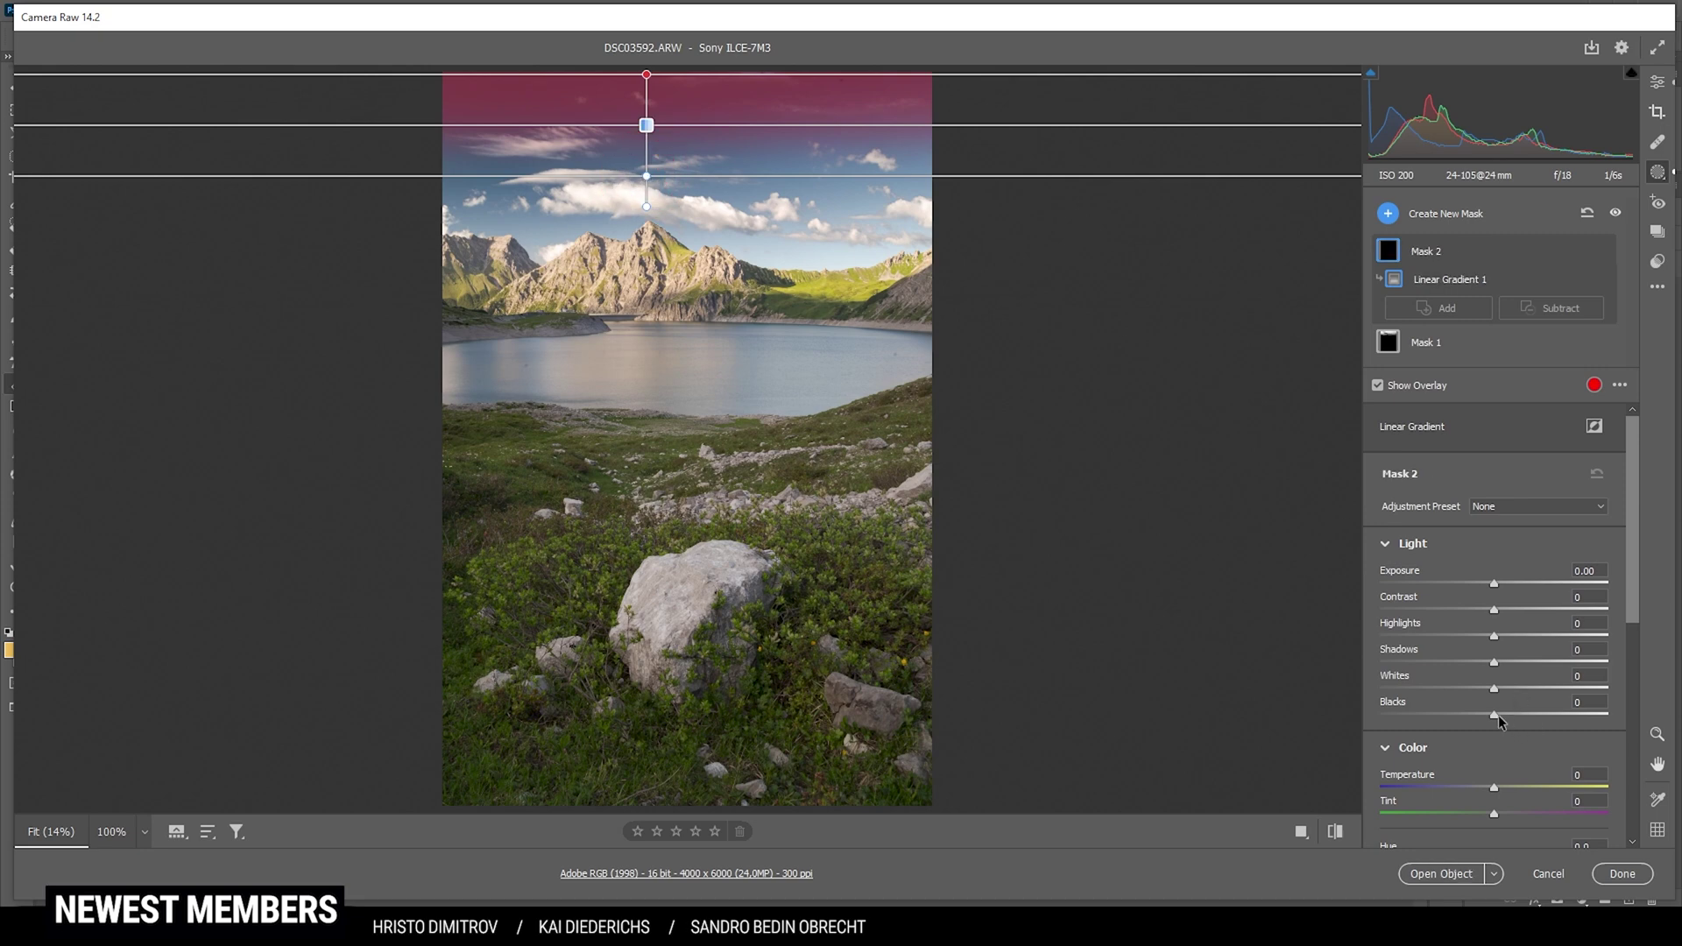
drag(1494, 715, 1475, 712)
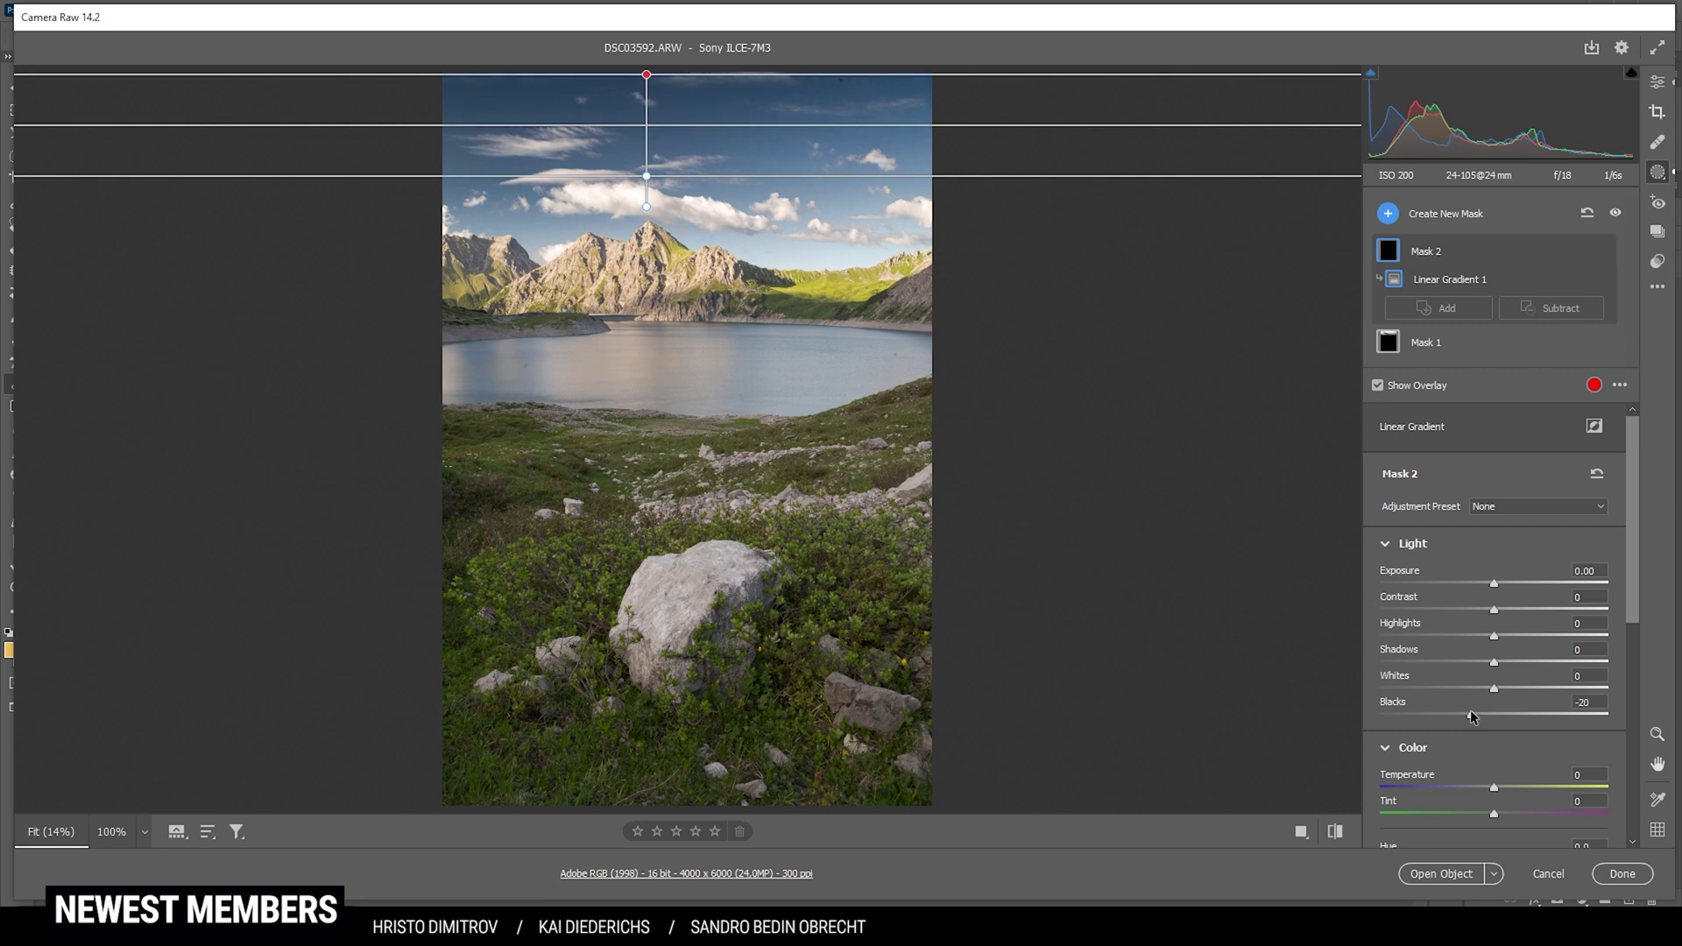
drag(1472, 715, 1472, 714)
scroll(1497, 637, down, 3)
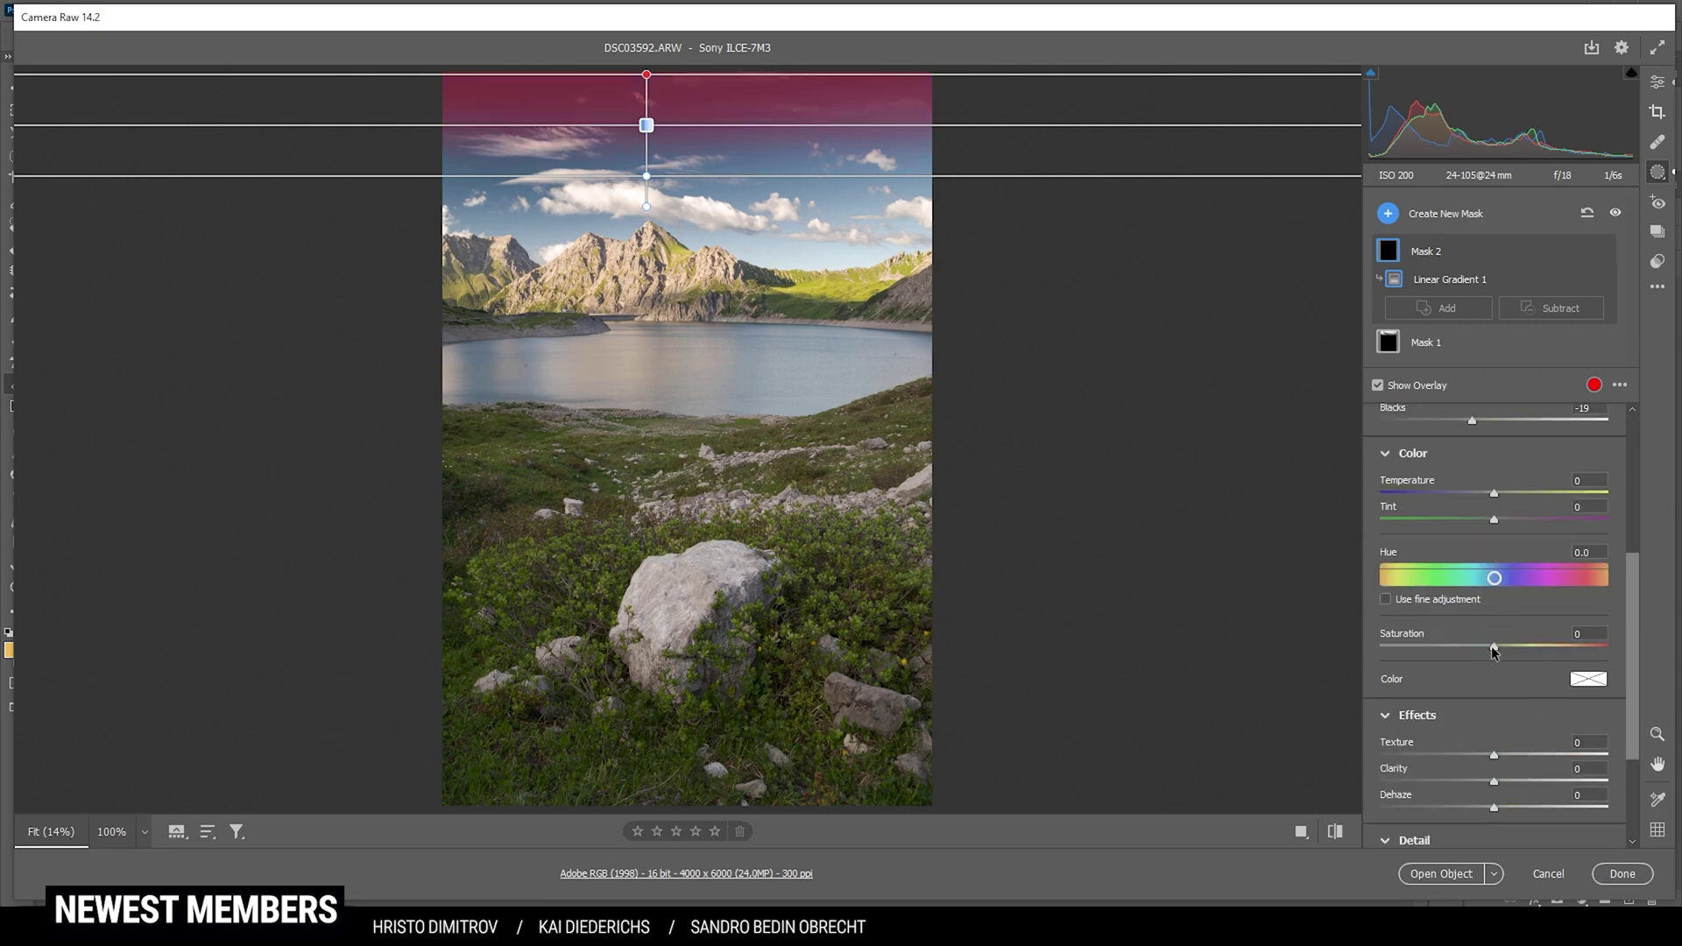
drag(1495, 646, 1490, 646)
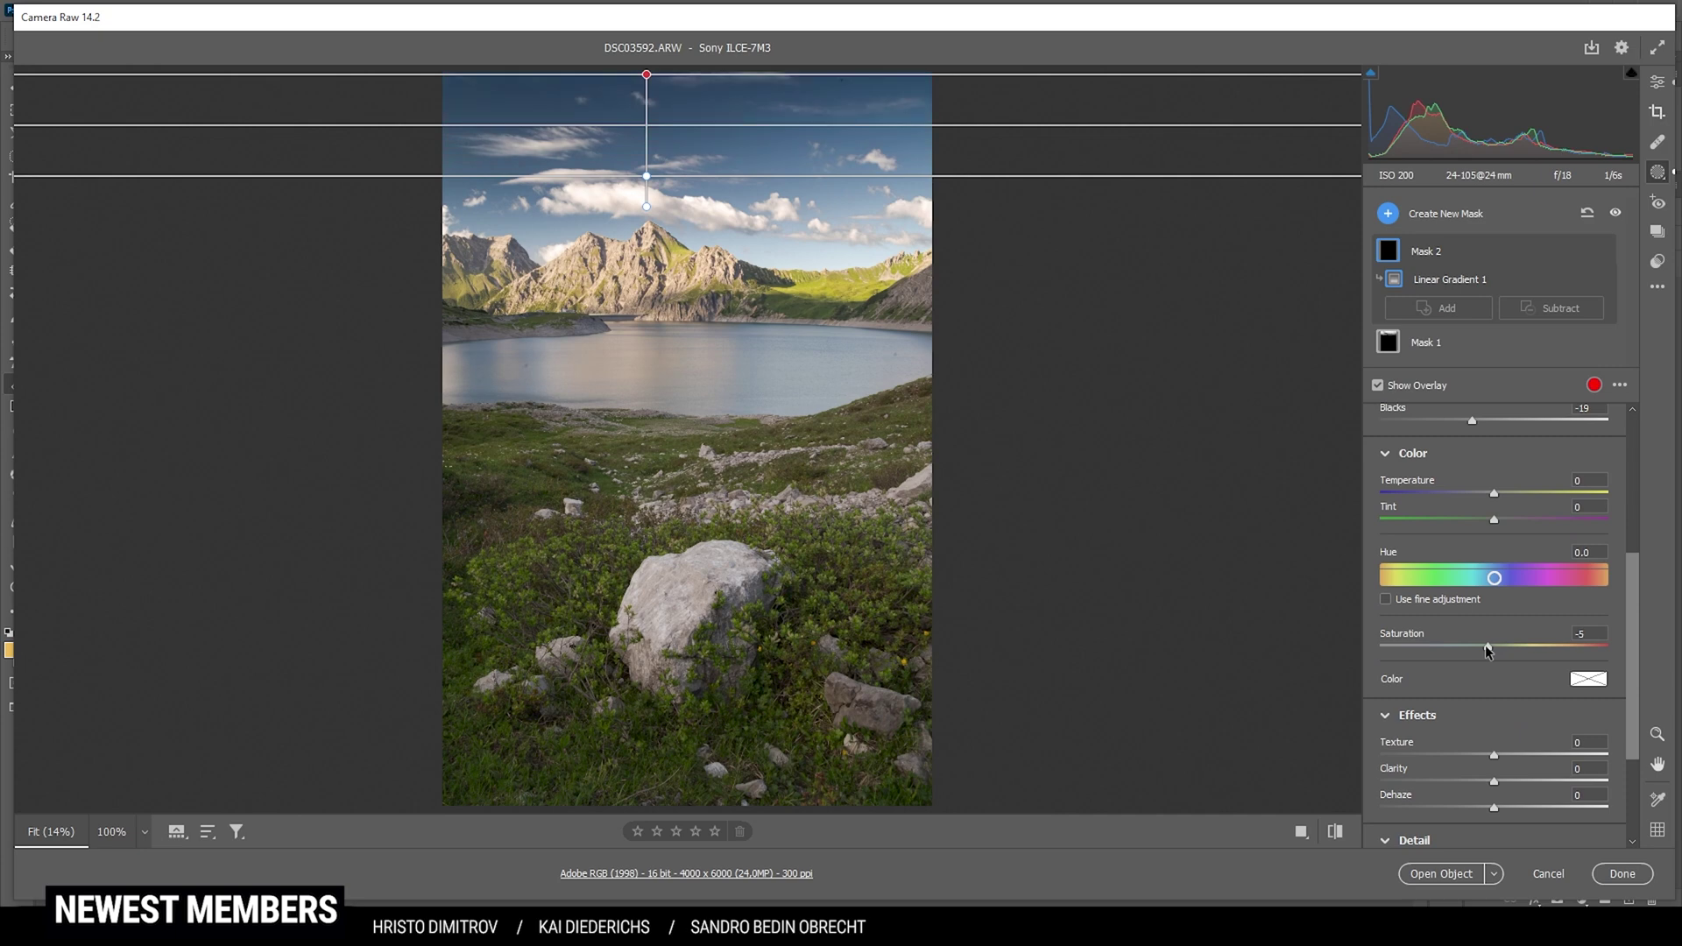
drag(1487, 651, 1487, 651)
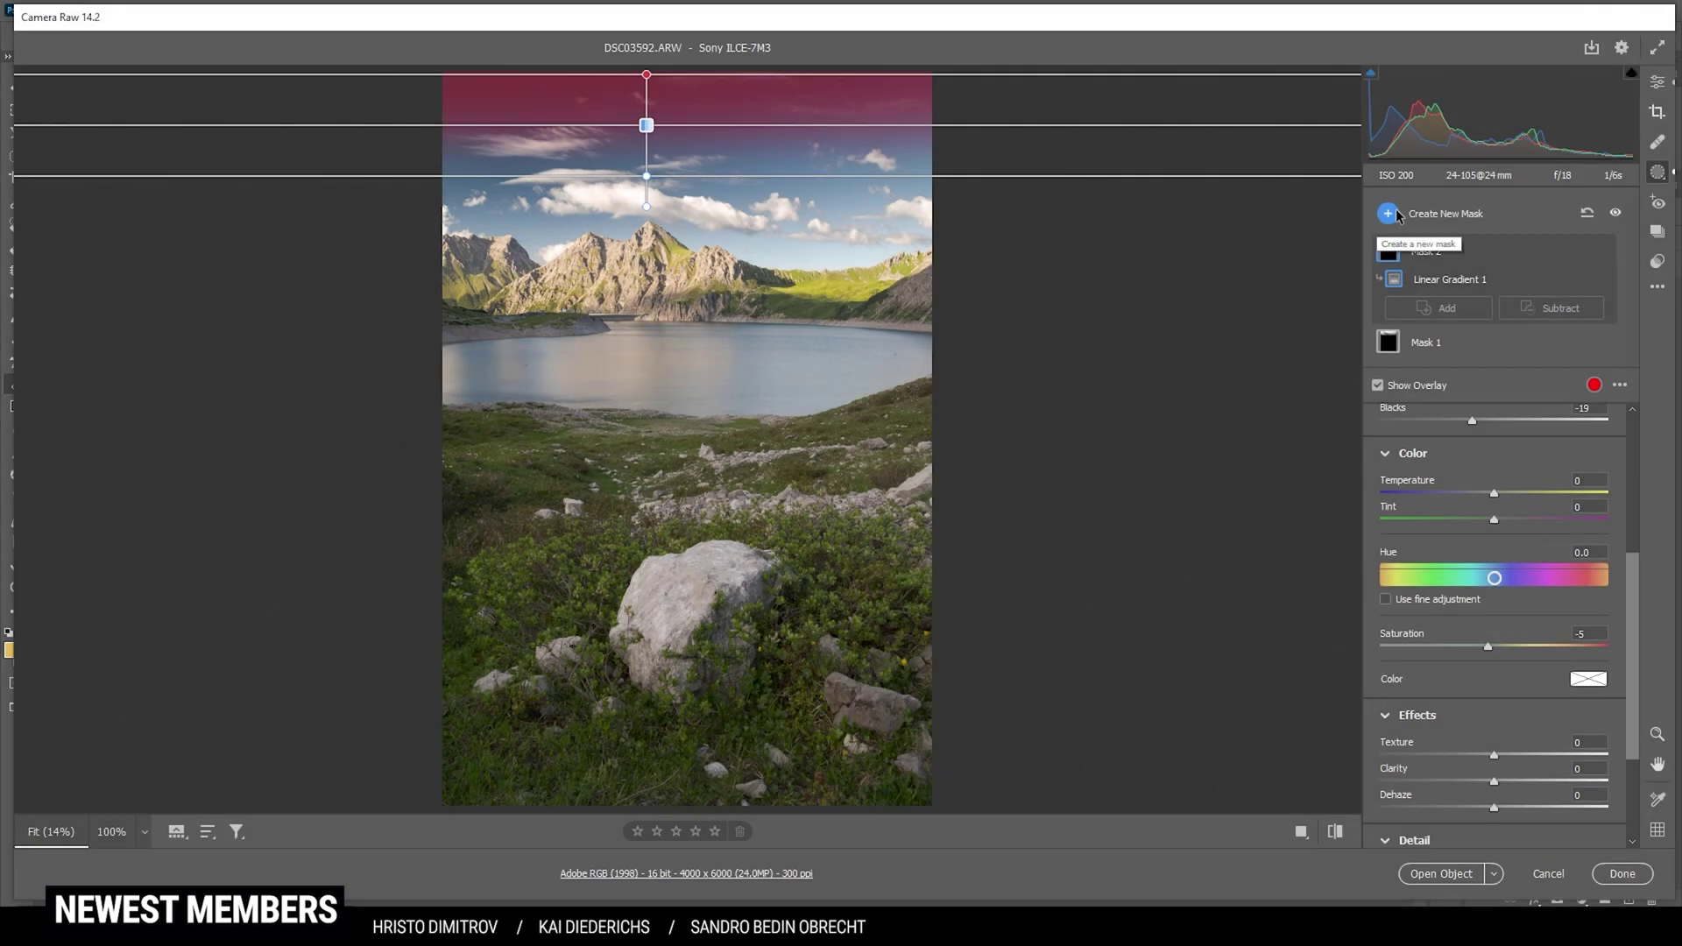
click(1396, 212)
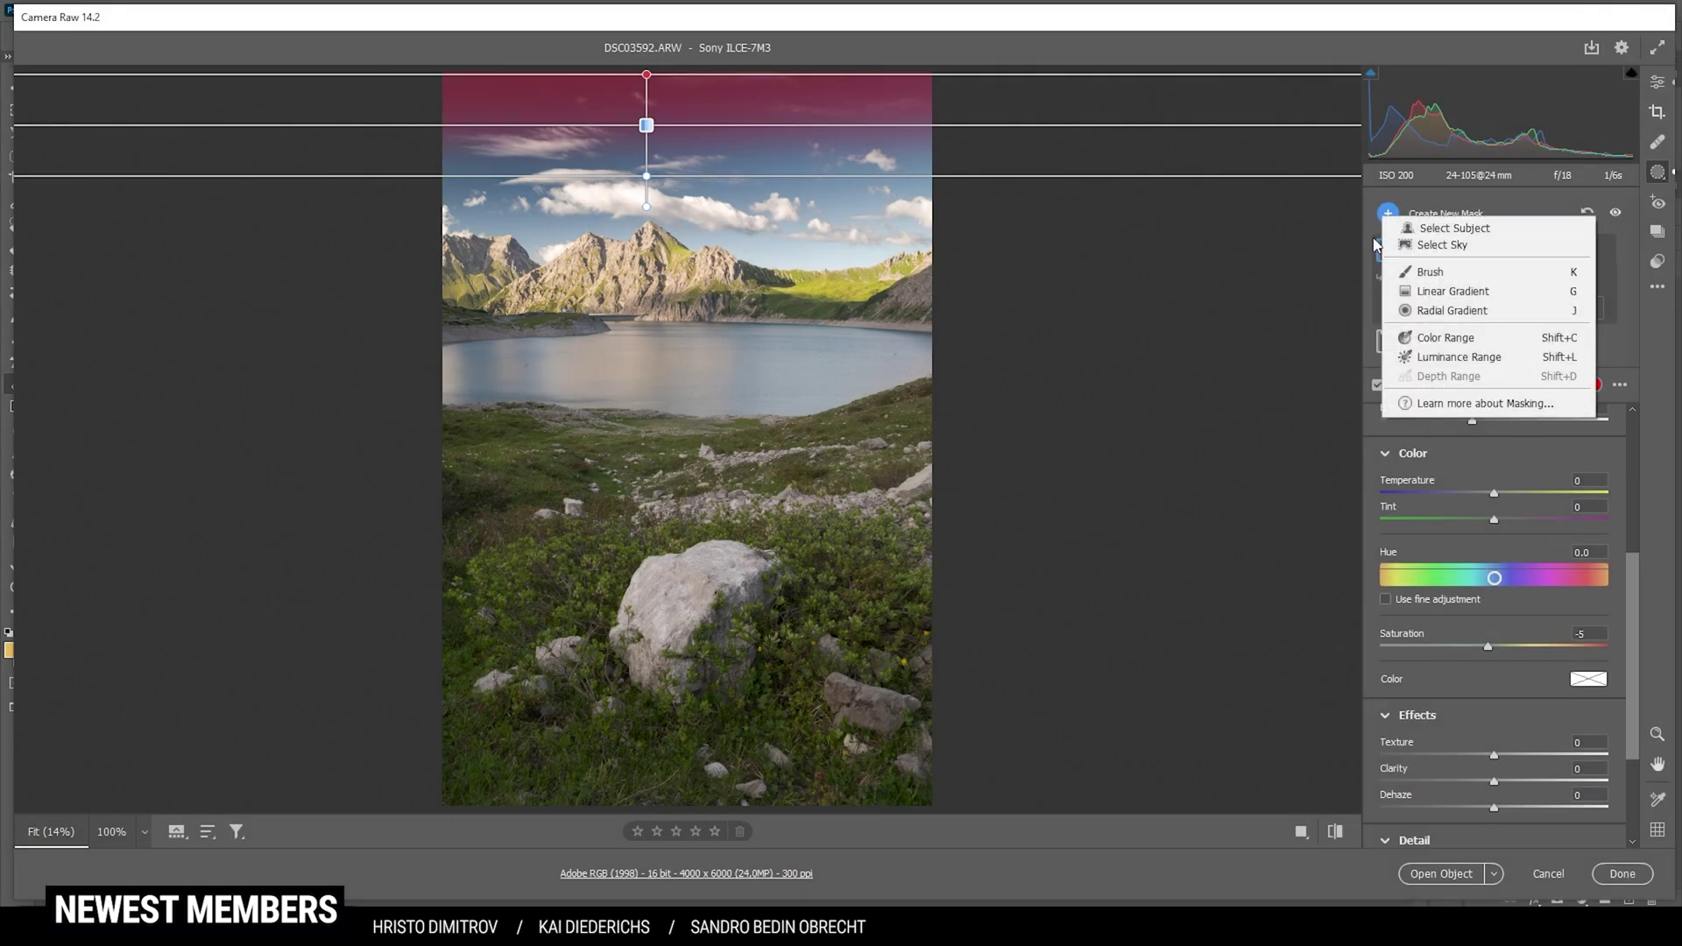
Step: Mask the mountains by inverting Select Sky, brushing out the lake and subtracting a foreground gradient
click(1432, 250)
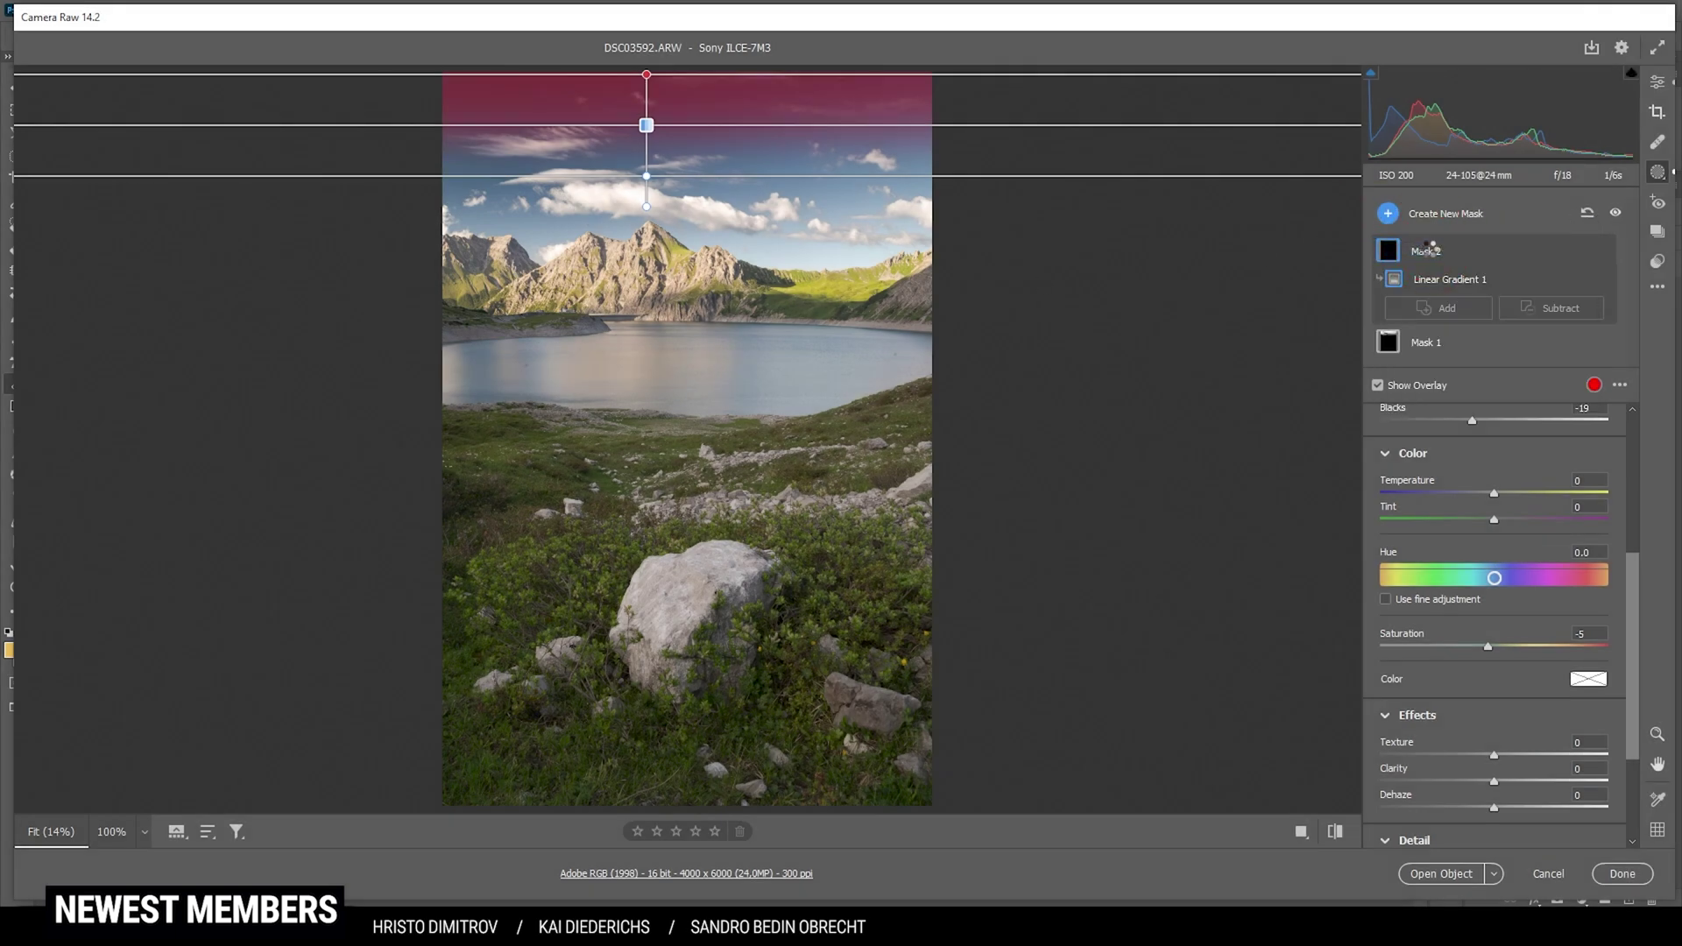
click(1595, 460)
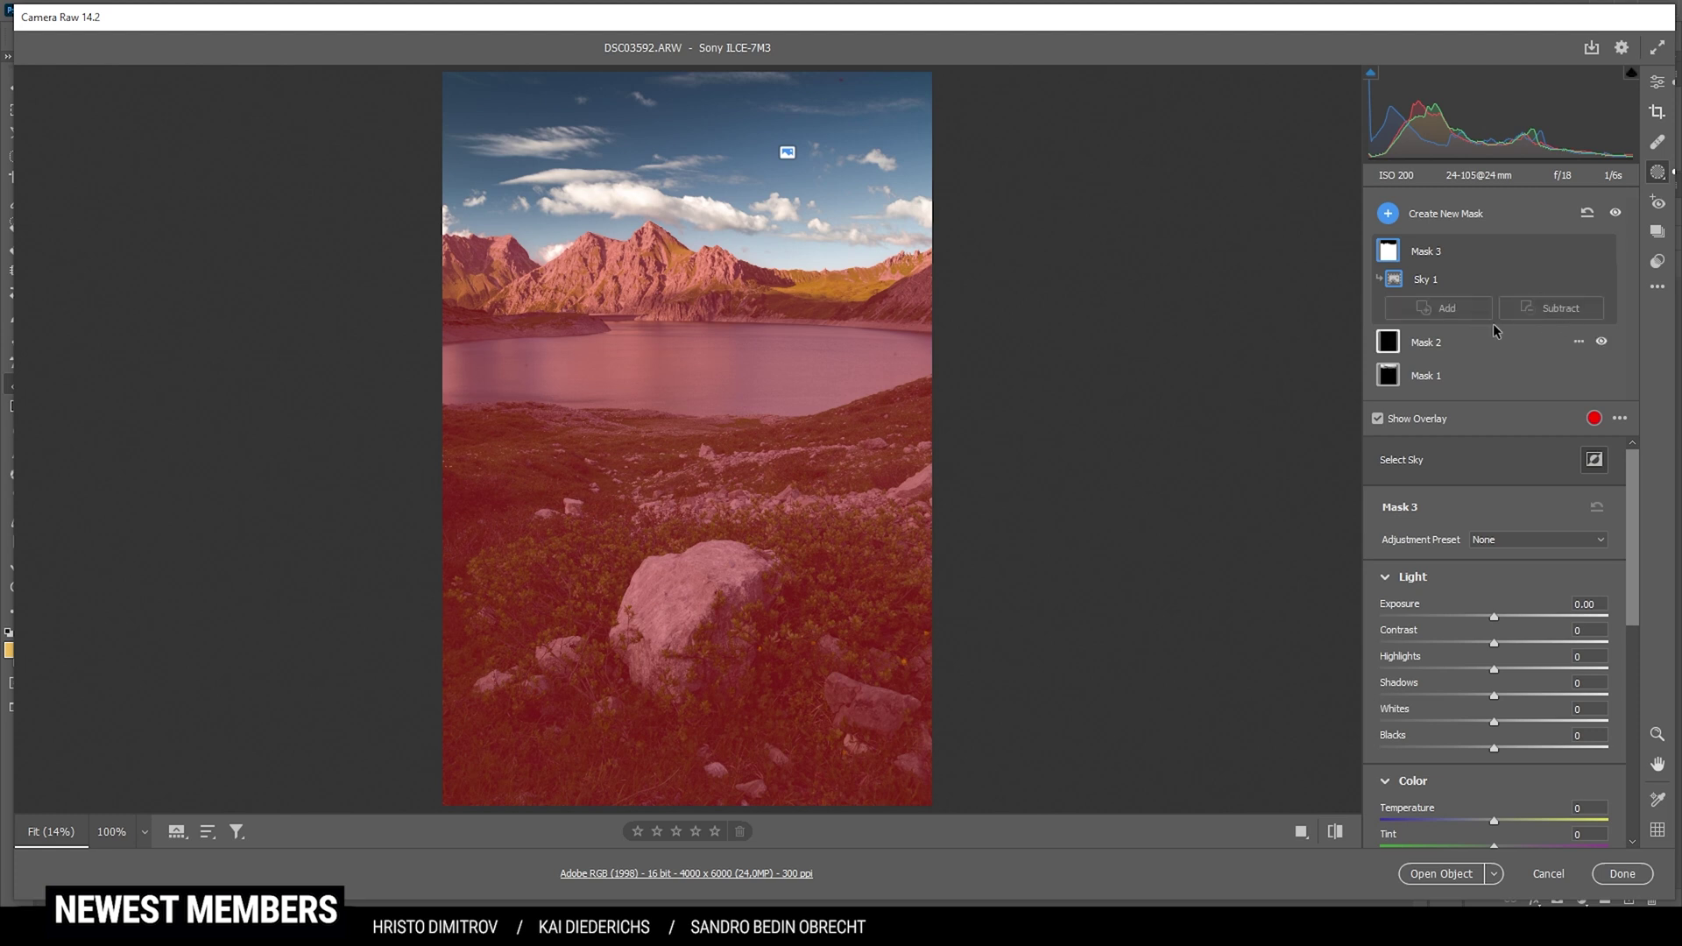
click(1532, 308)
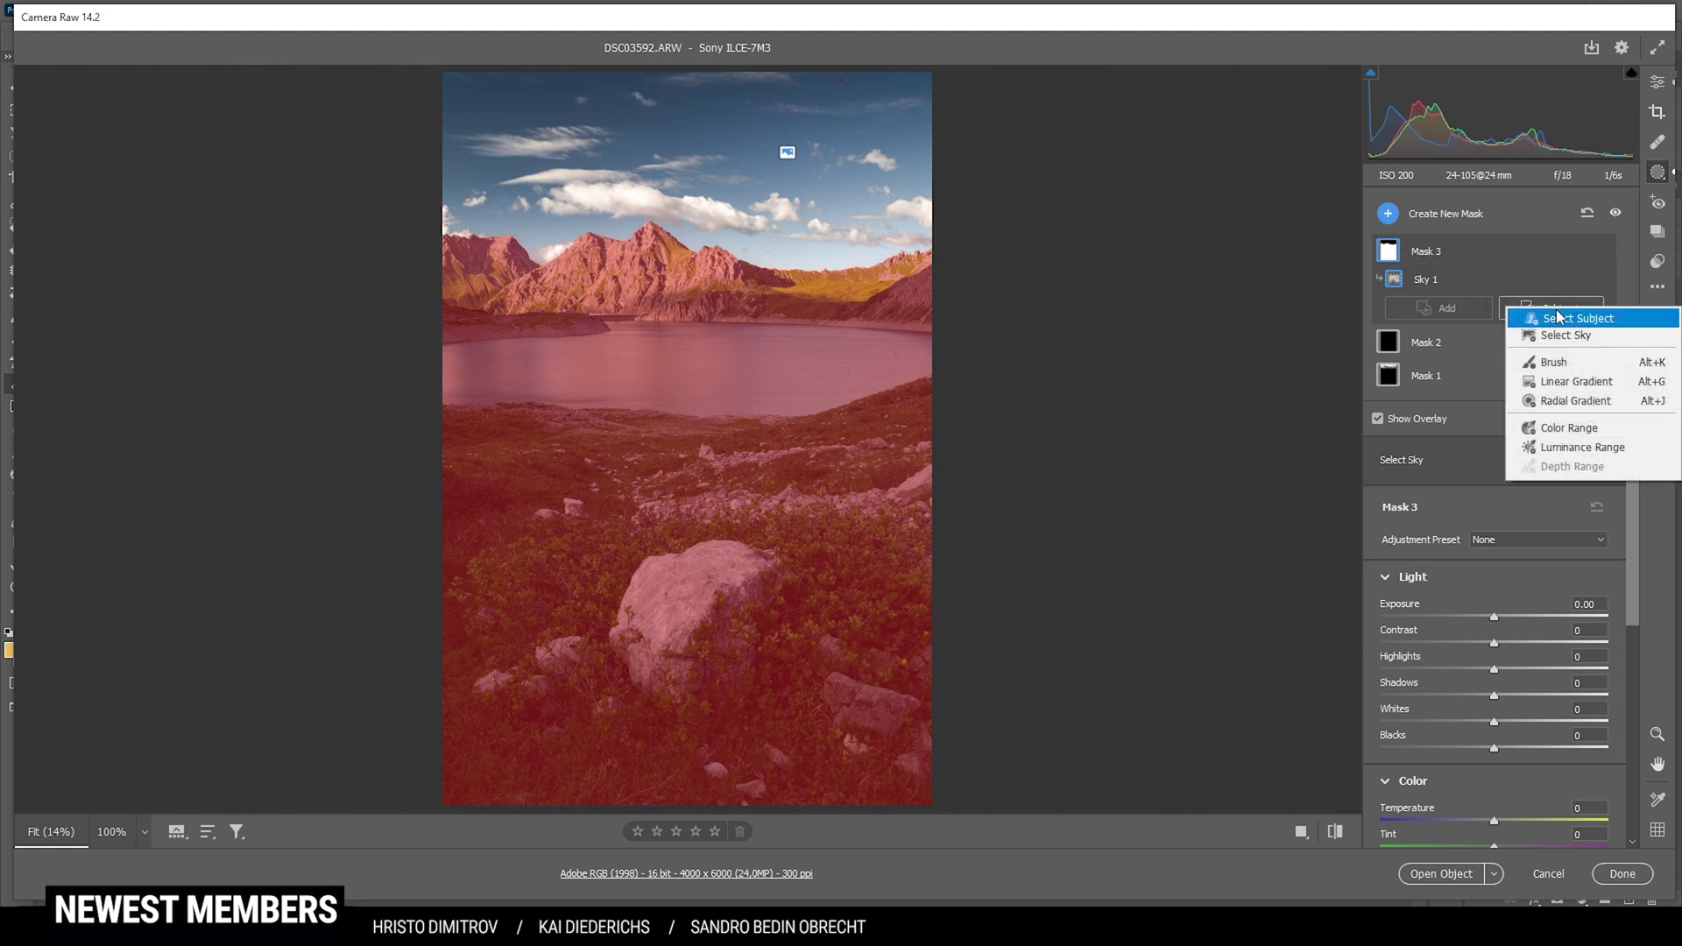
click(1551, 362)
mouse_move(632, 360)
mouse_down()
mouse_move(613, 350)
mouse_move(915, 348)
mouse_move(770, 368)
mouse_move(826, 379)
mouse_move(777, 388)
mouse_move(911, 373)
mouse_up()
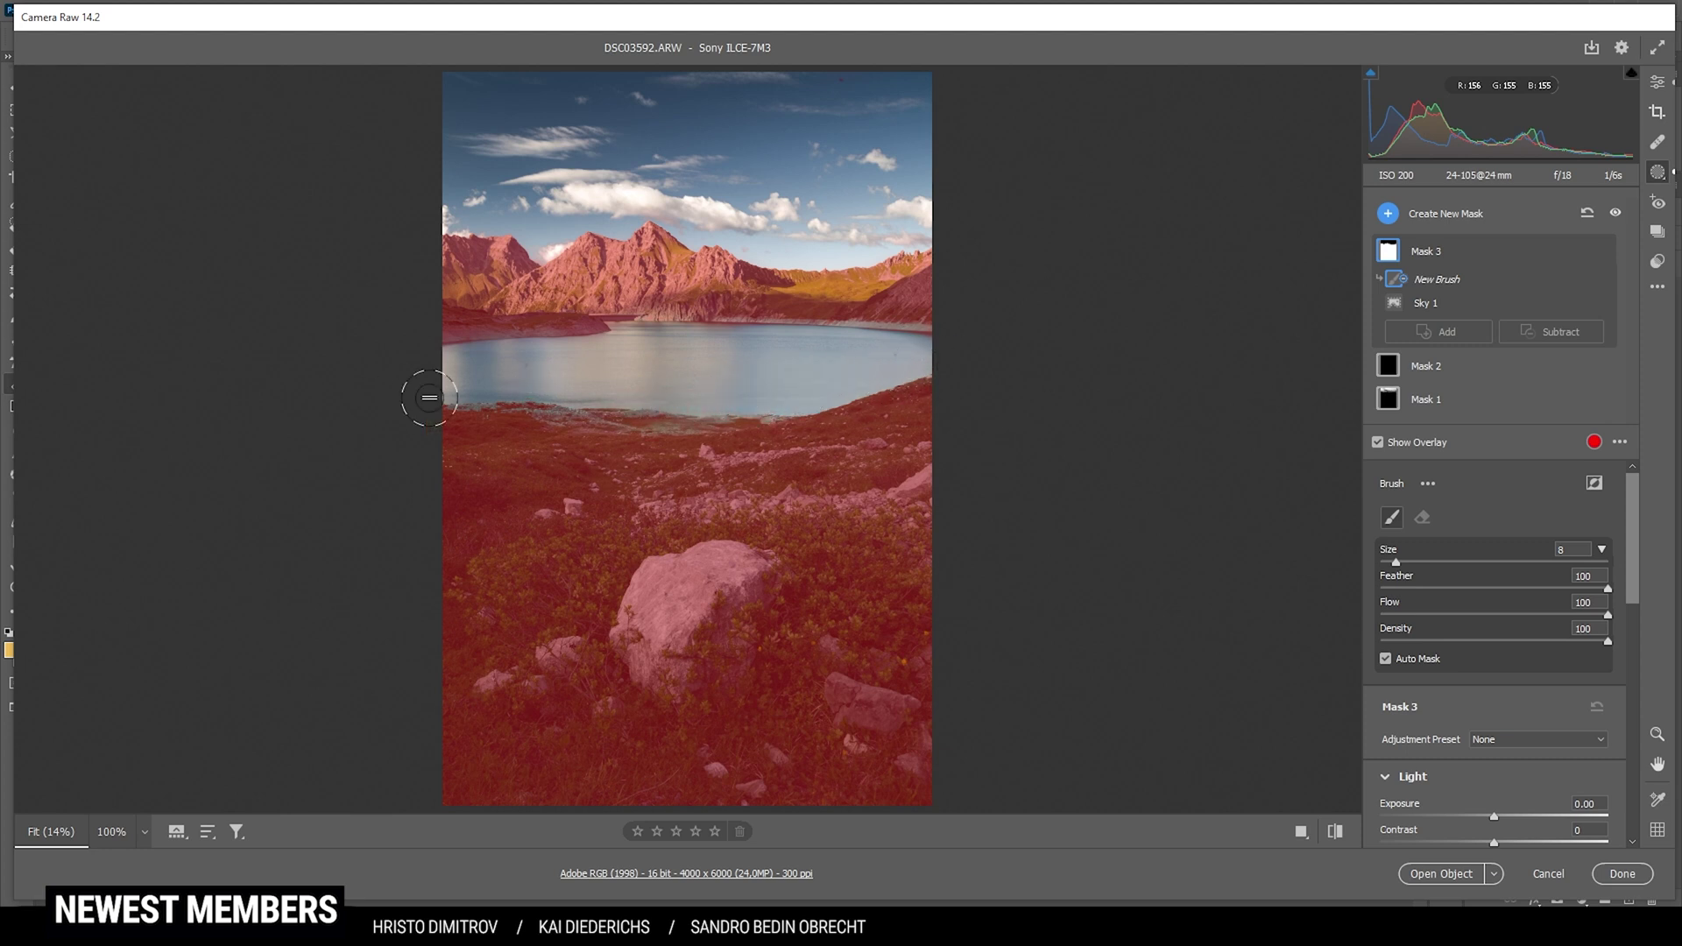
key(g)
drag(692, 400, 692, 348)
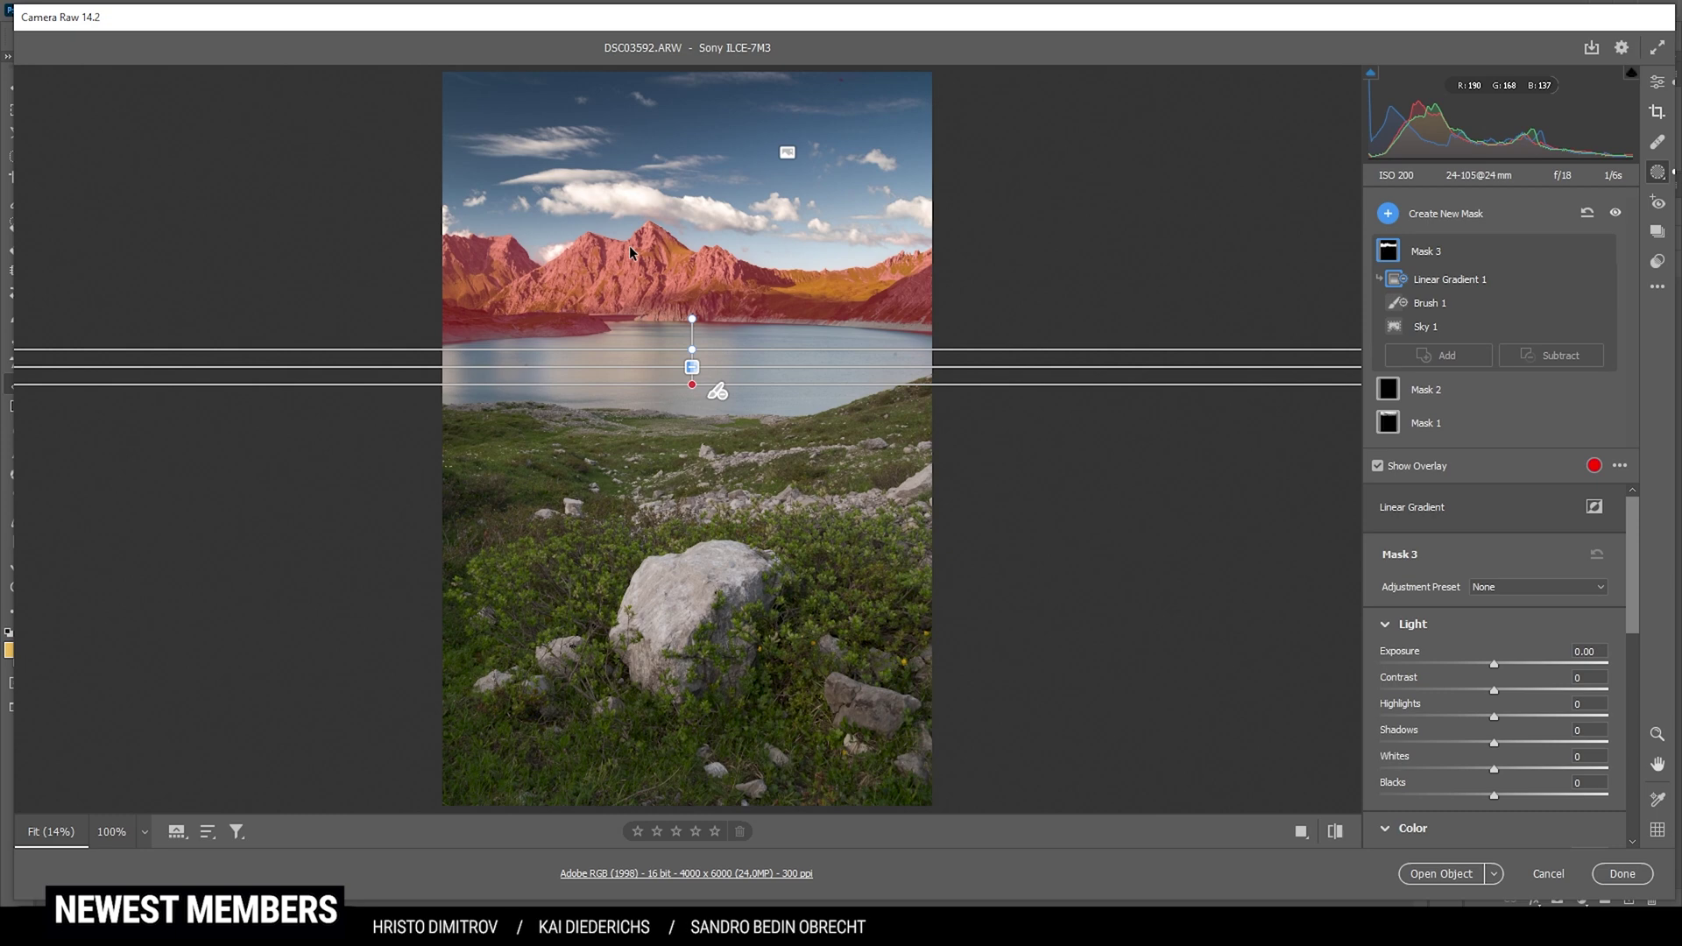
Step: Give the mountain mask Contrast +22, Shadows -100 and Clarity +11
scroll(1507, 648, down, 1)
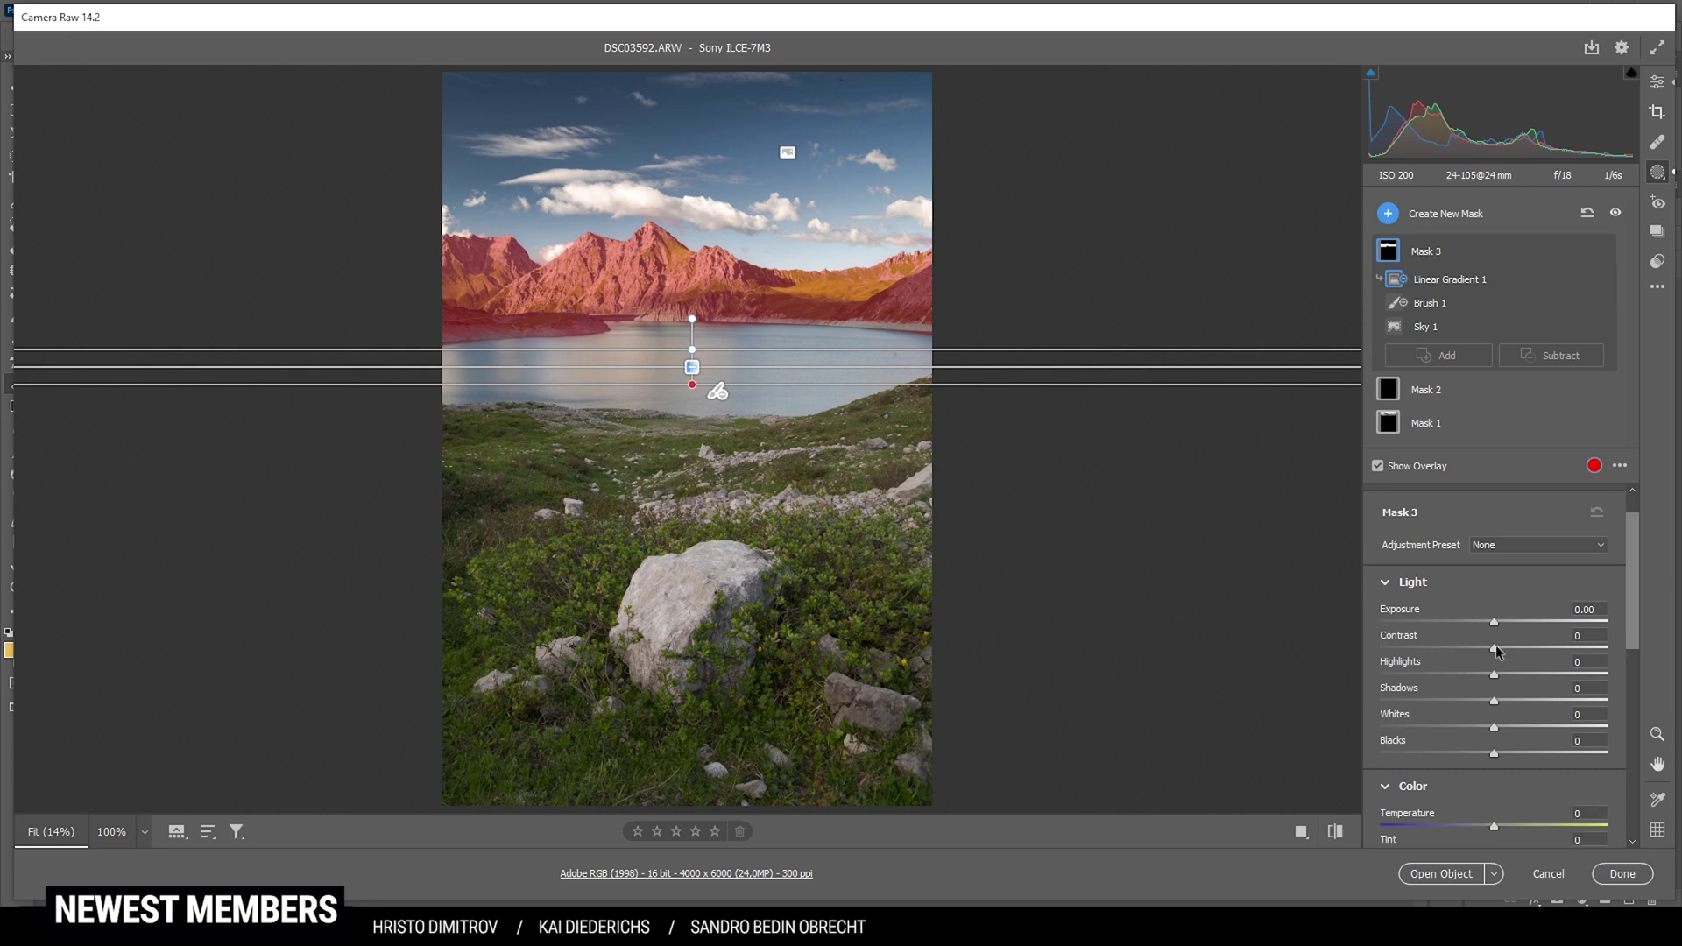
drag(1495, 645, 1520, 648)
drag(1494, 704, 1215, 712)
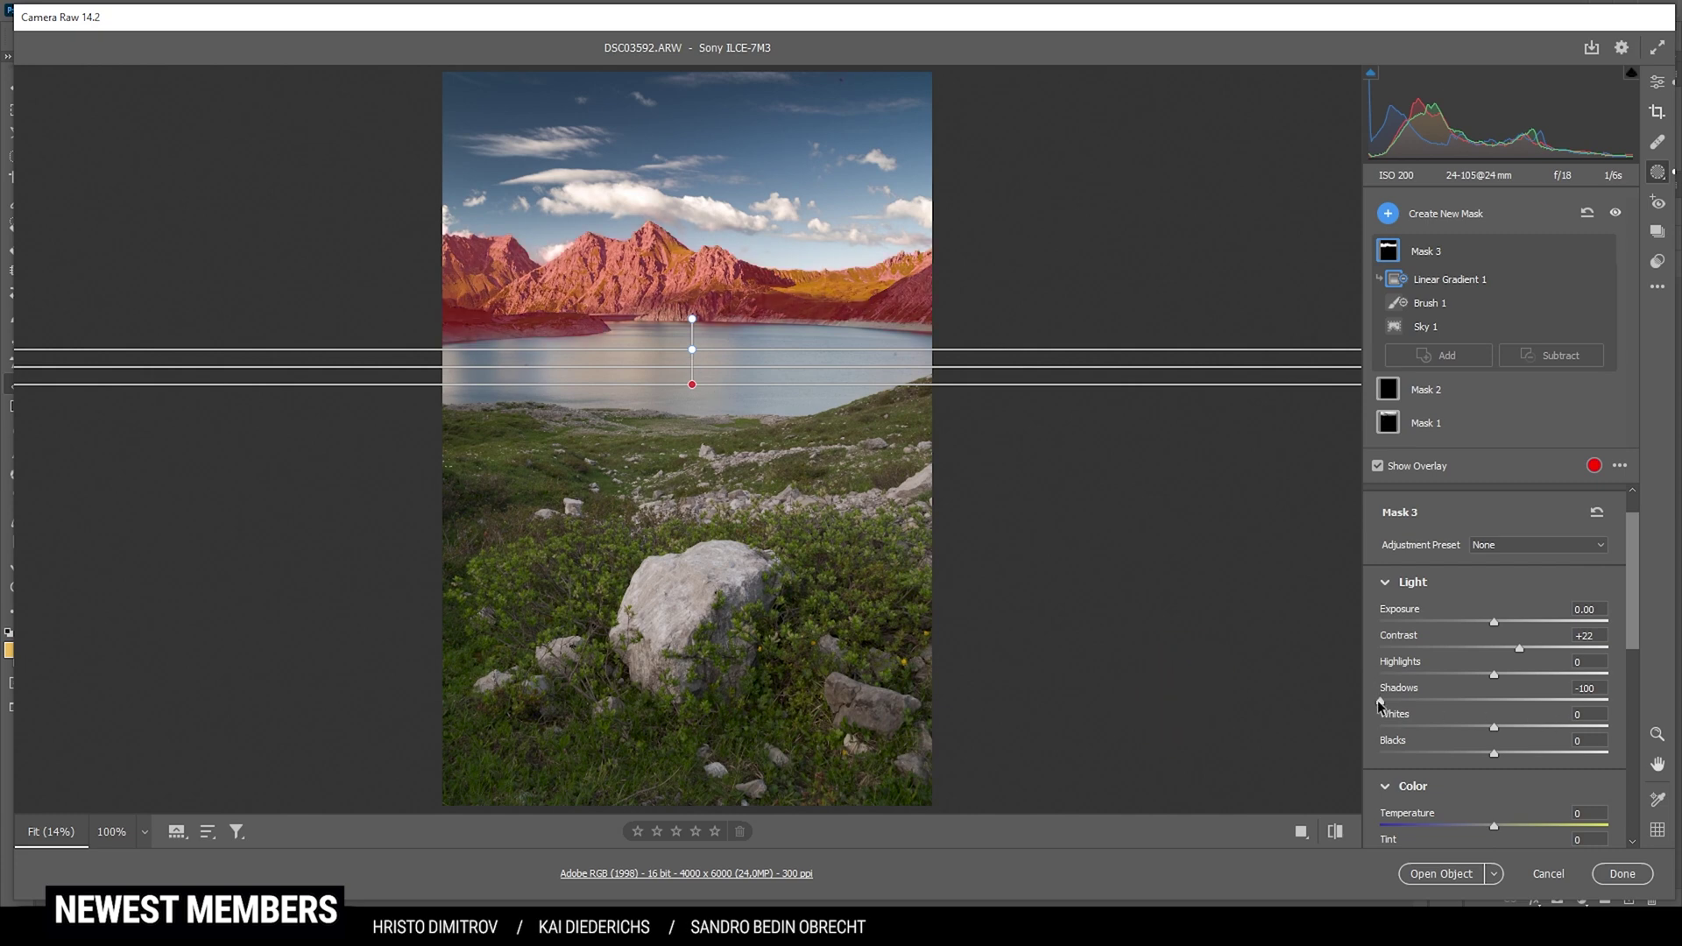
drag(1377, 701, 1324, 706)
scroll(1490, 684, down, 5)
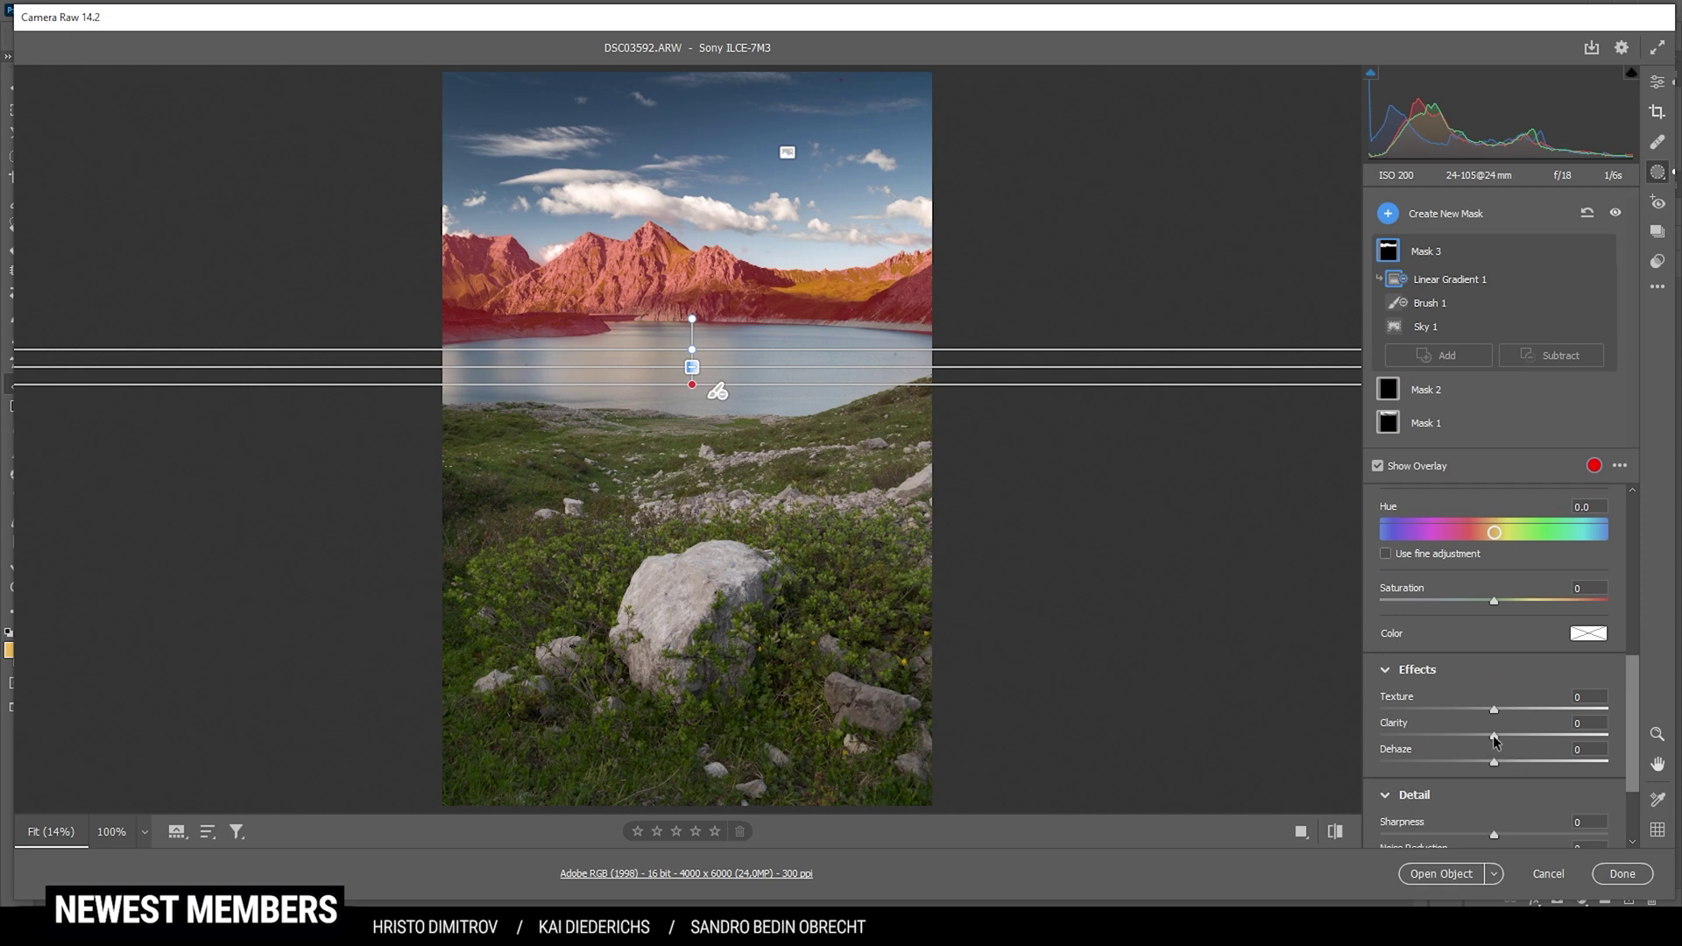
drag(1494, 736, 1498, 738)
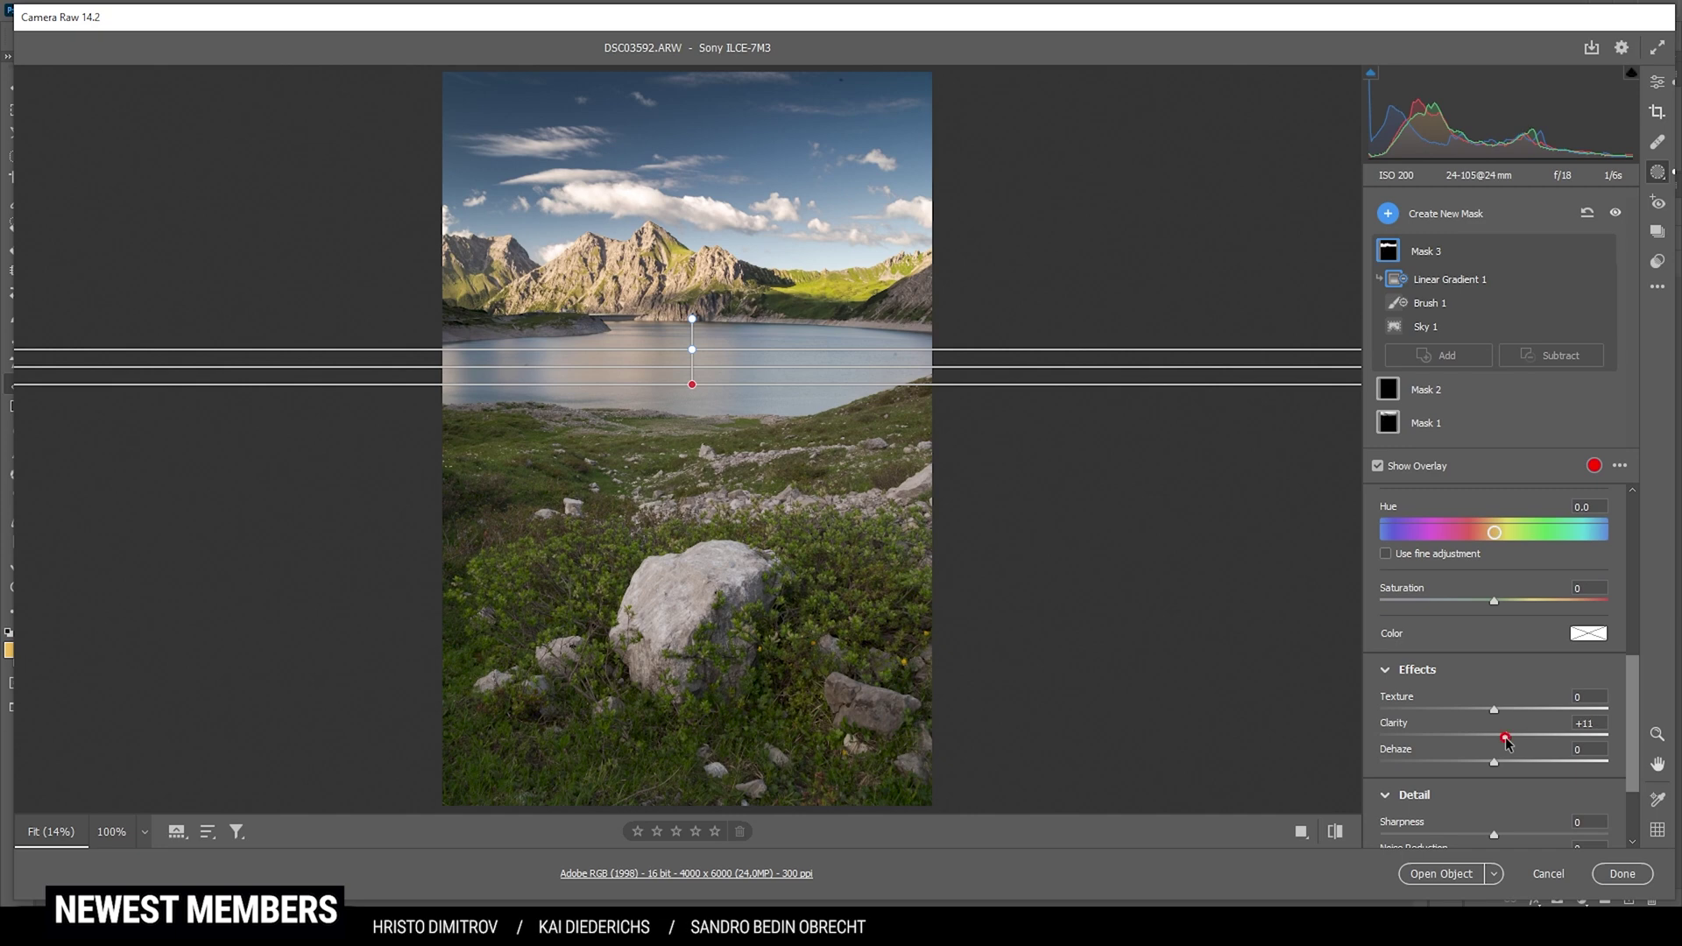
drag(1507, 742, 1508, 743)
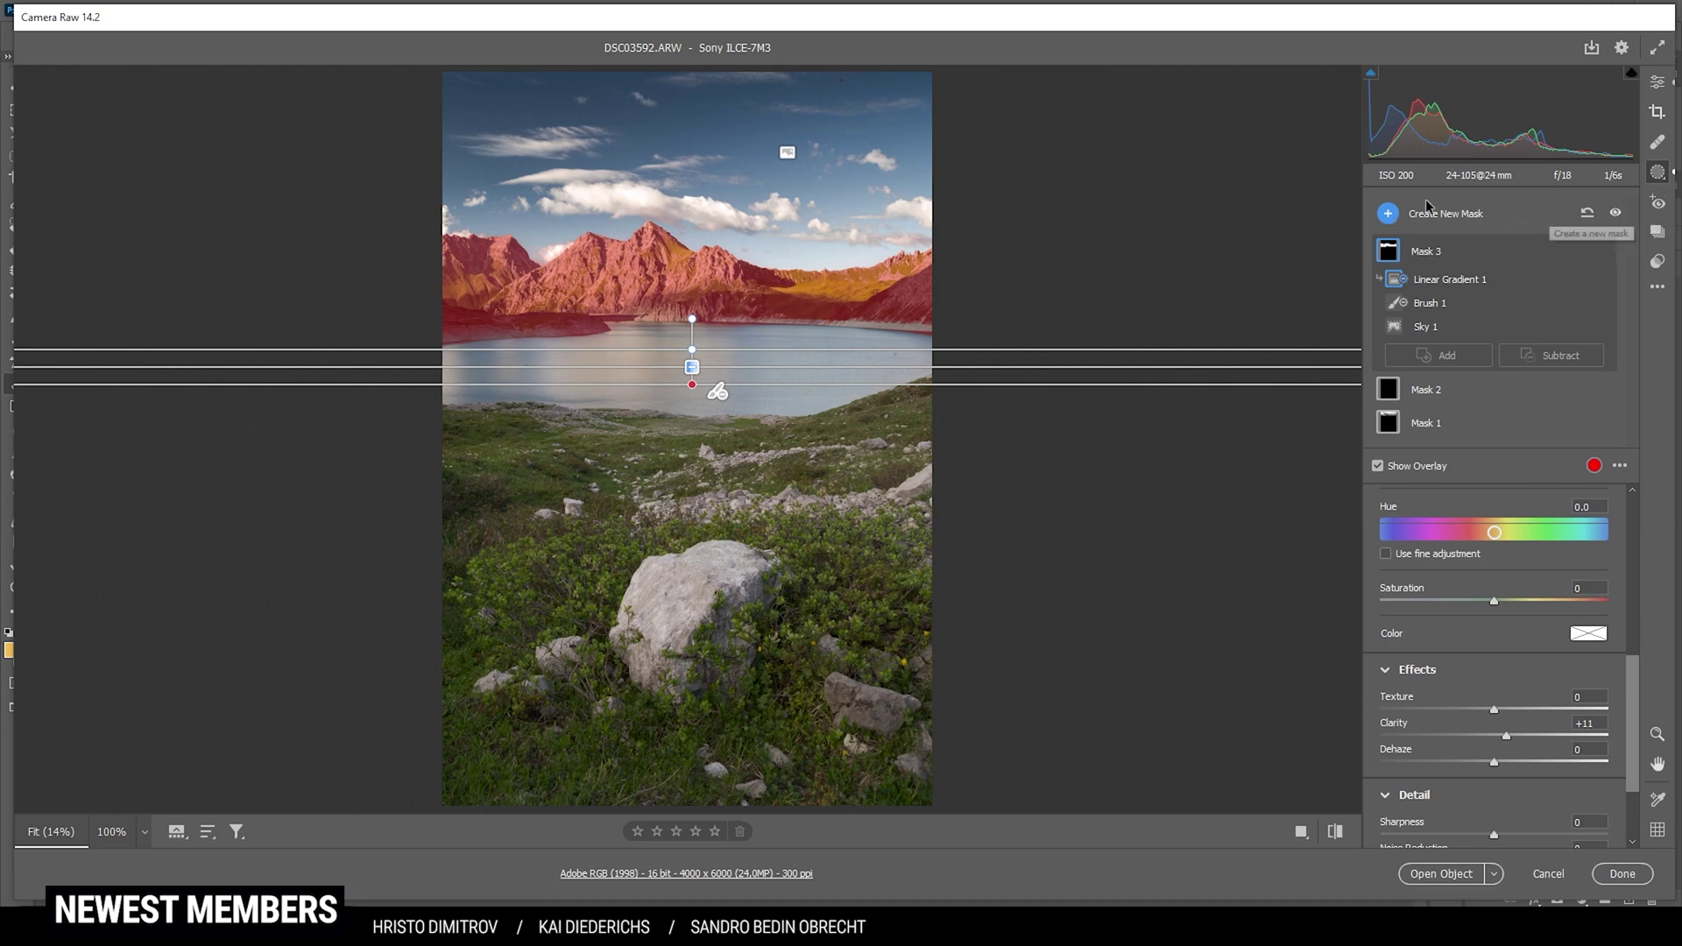
click(1389, 214)
Step: Mask the foreground meadow with a linear gradient and brush the lake out of it
click(1492, 295)
mouse_move(703, 361)
mouse_down()
mouse_move(718, 385)
mouse_move(697, 390)
mouse_move(704, 360)
mouse_up()
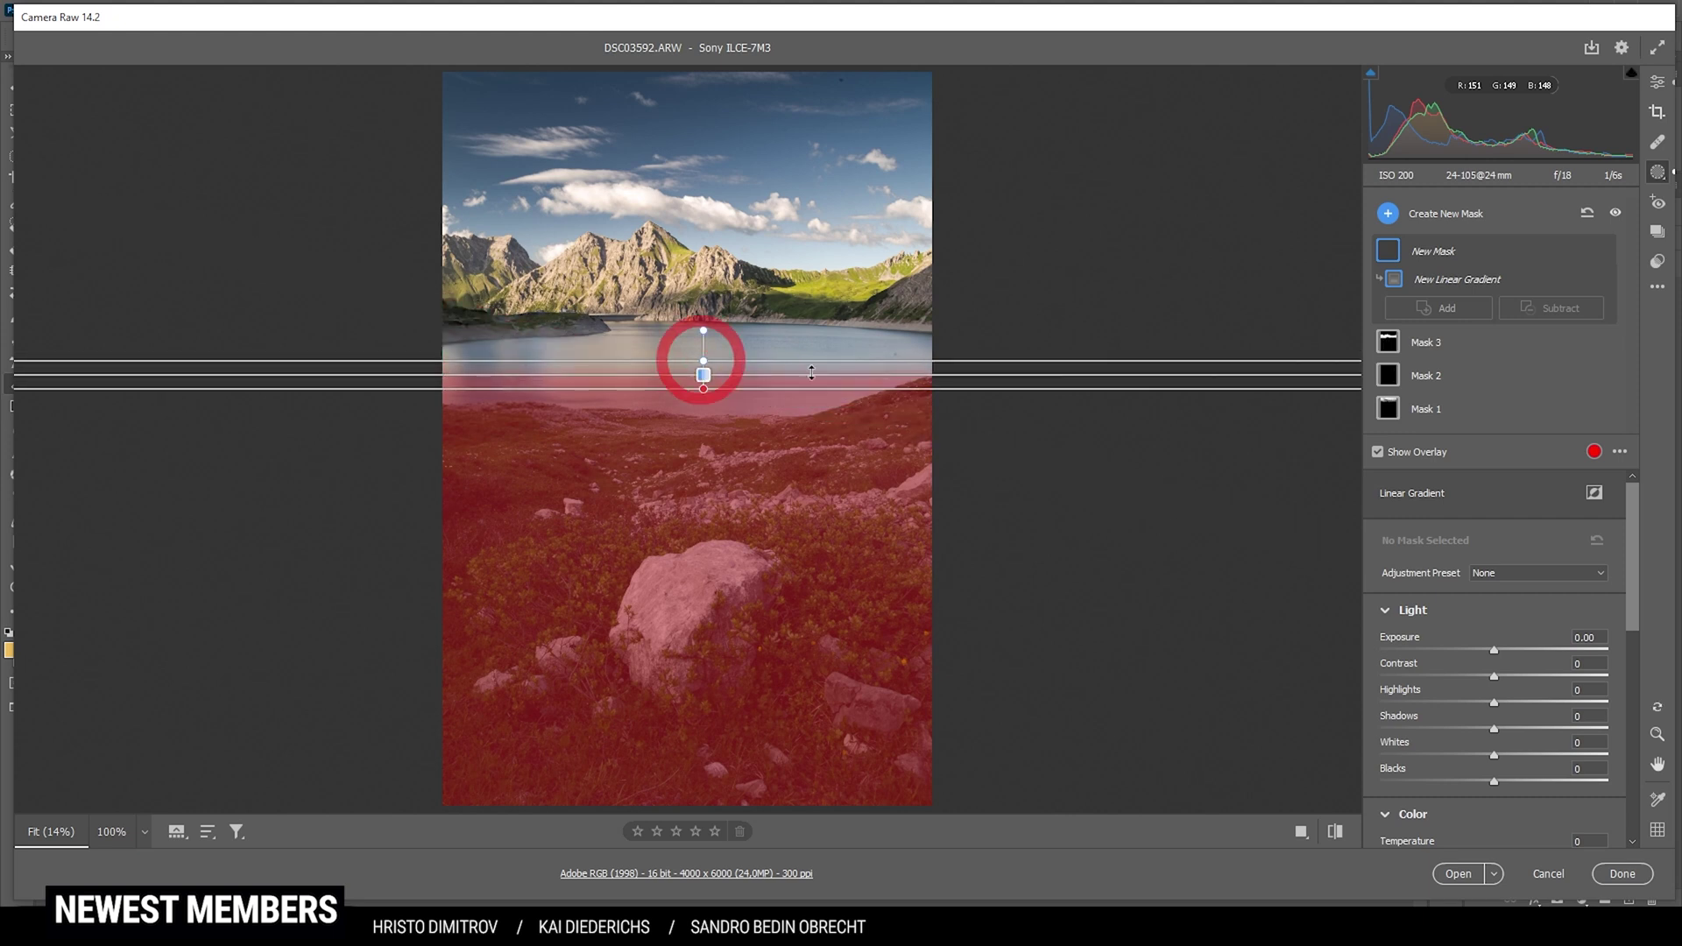
click(1516, 314)
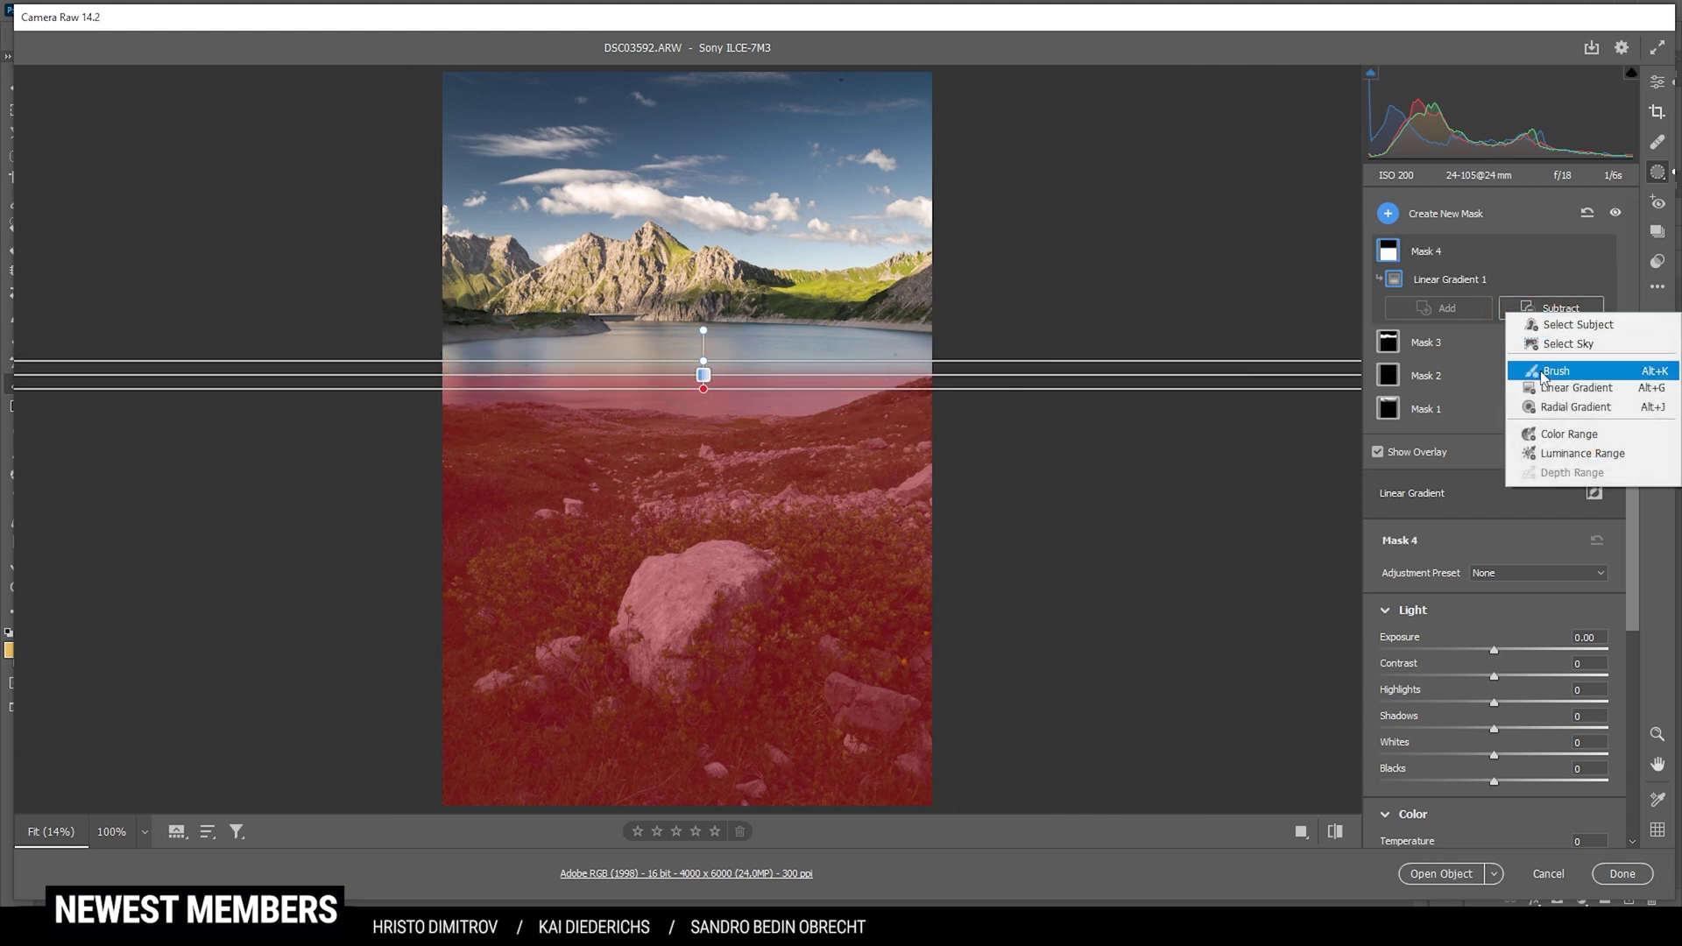
click(1537, 366)
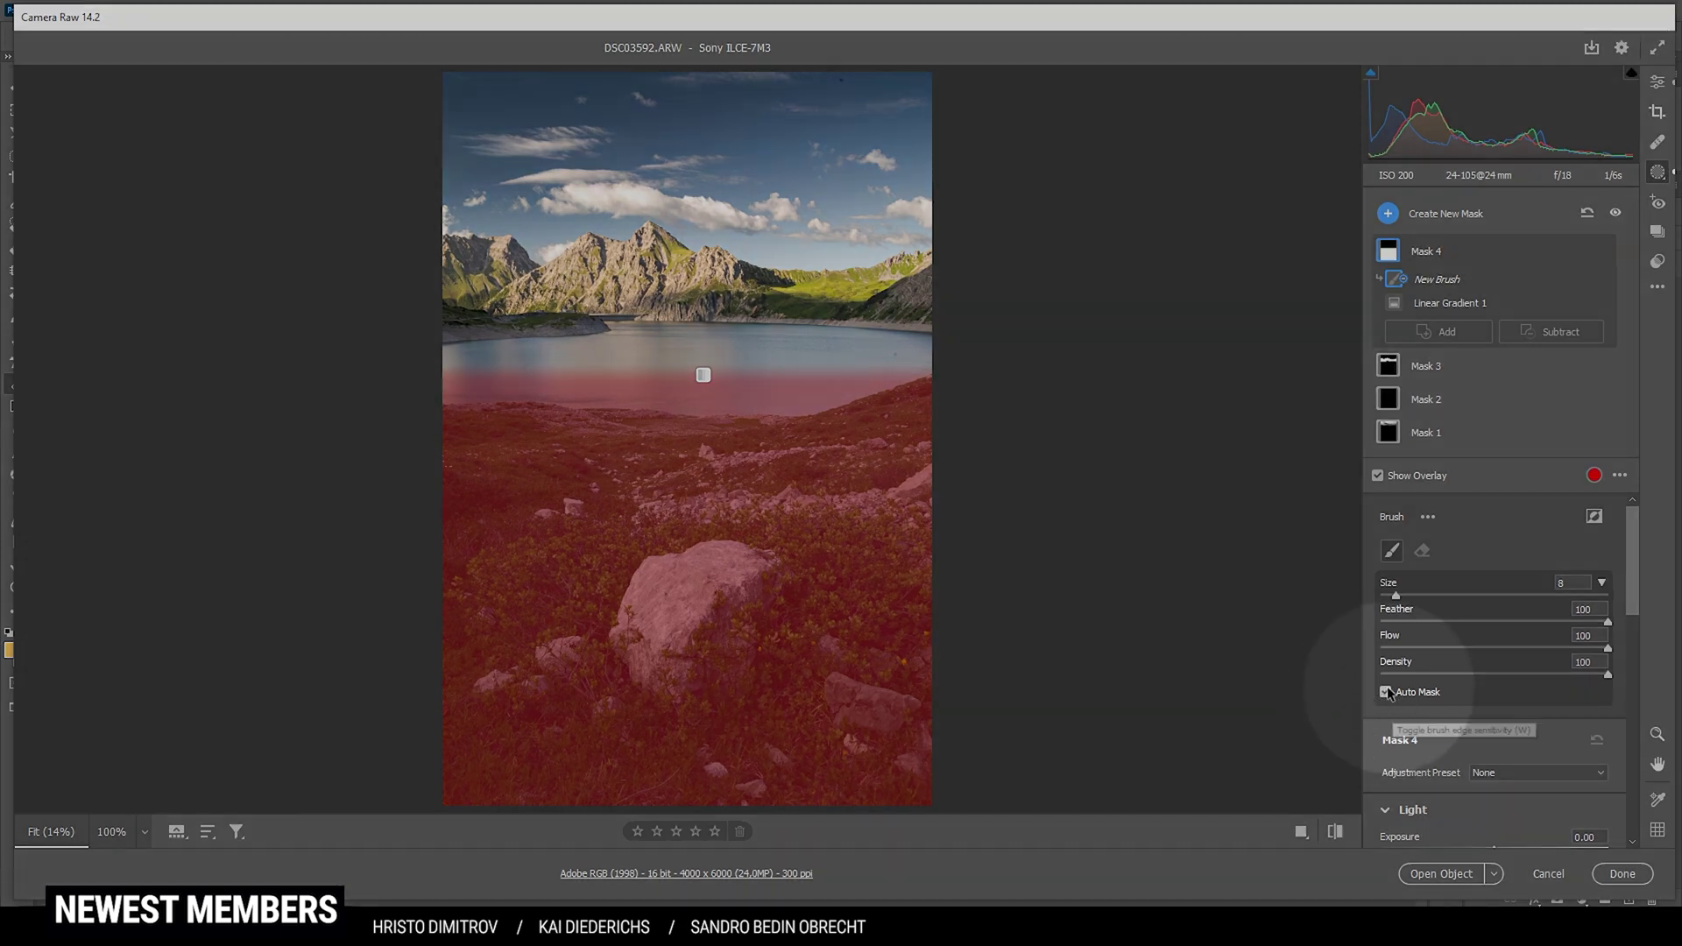
key(bracketleft)
key(bracketleft)
mouse_move(702, 371)
mouse_down()
mouse_move(507, 376)
mouse_move(862, 370)
mouse_up()
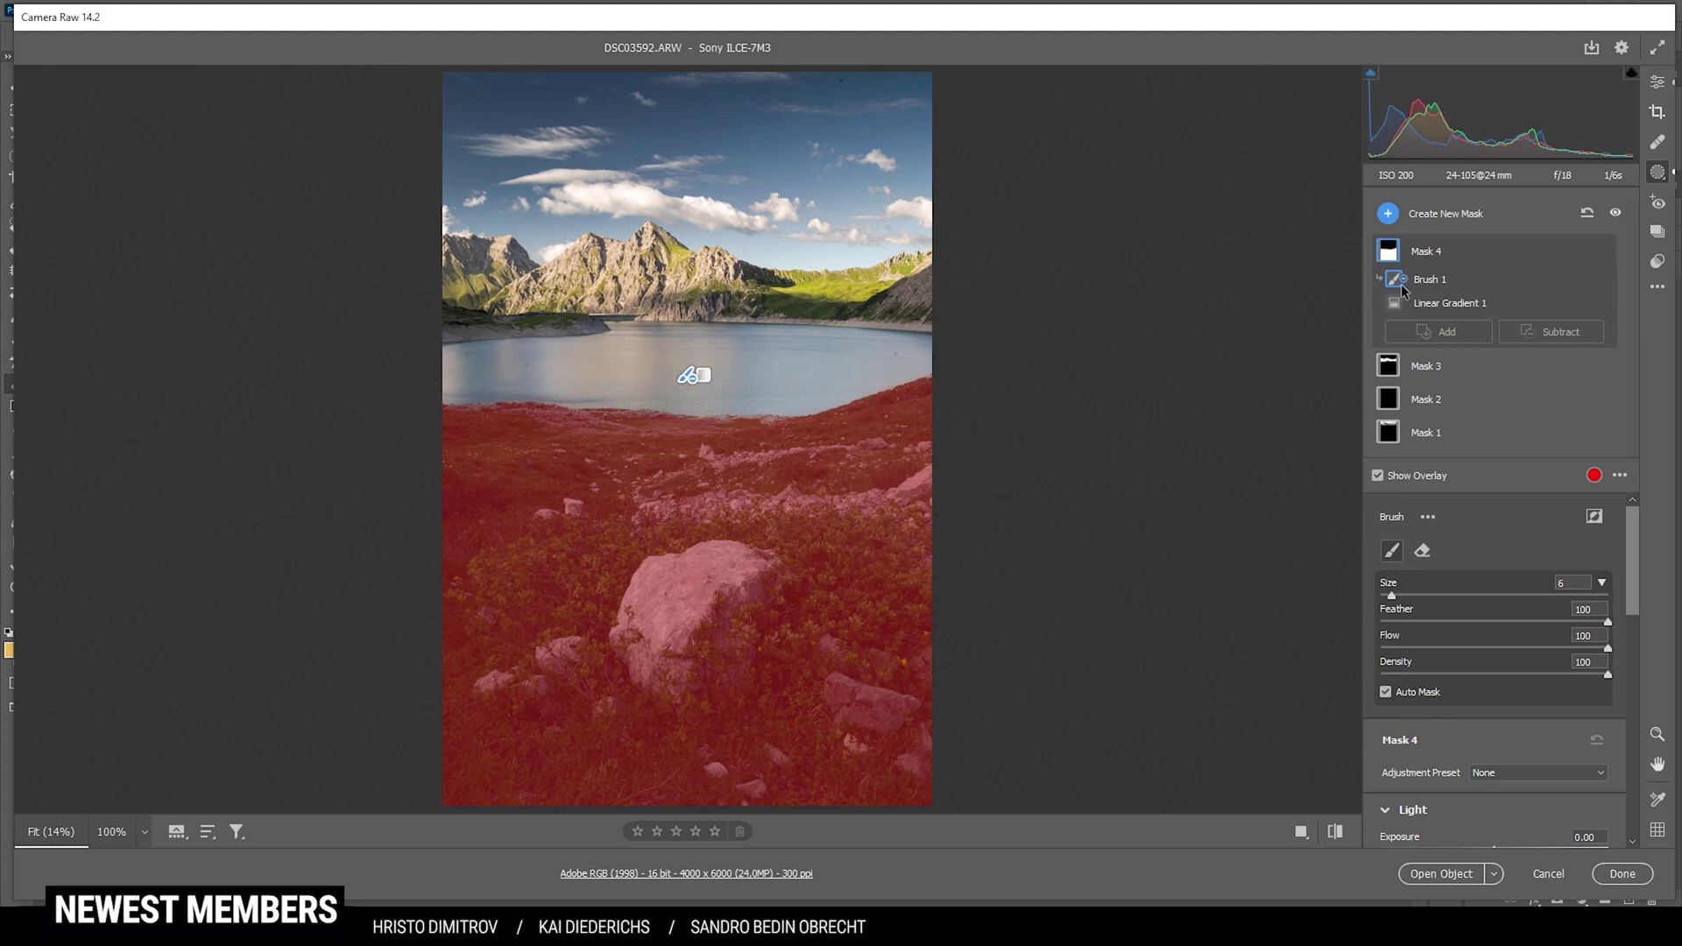
Step: Add texture to the foreground mask, lift Whites to +13 and cool Temperature to -13
scroll(1496, 677, down, 2)
scroll(1497, 680, down, 5)
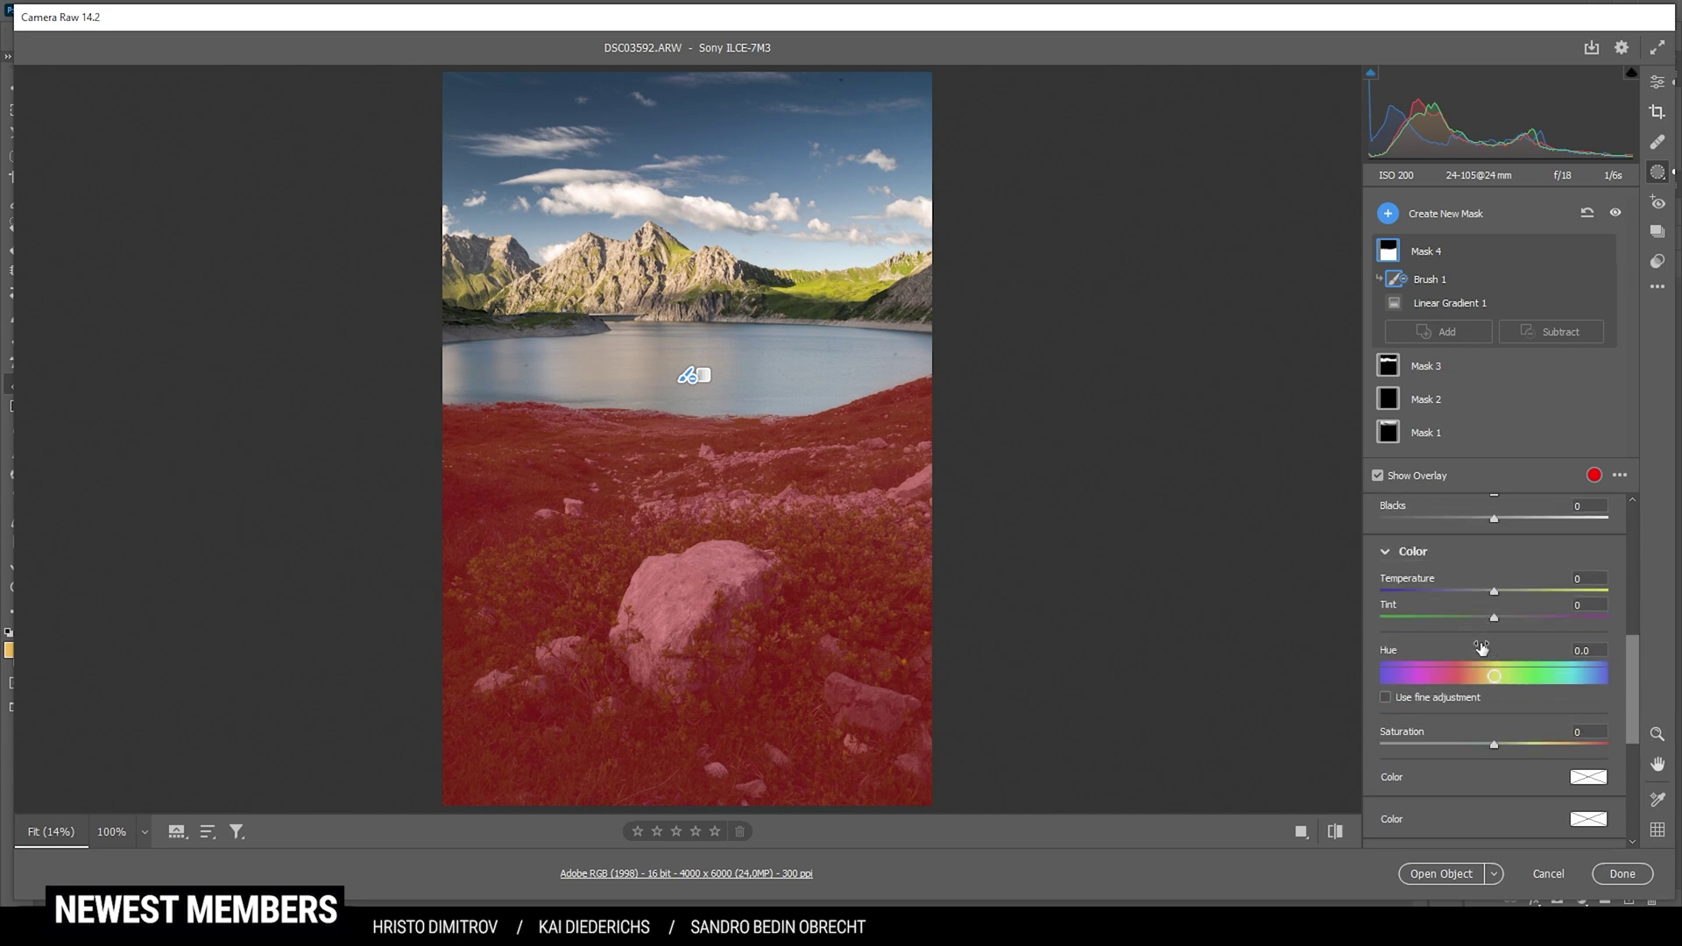
drag(1498, 769, 1502, 769)
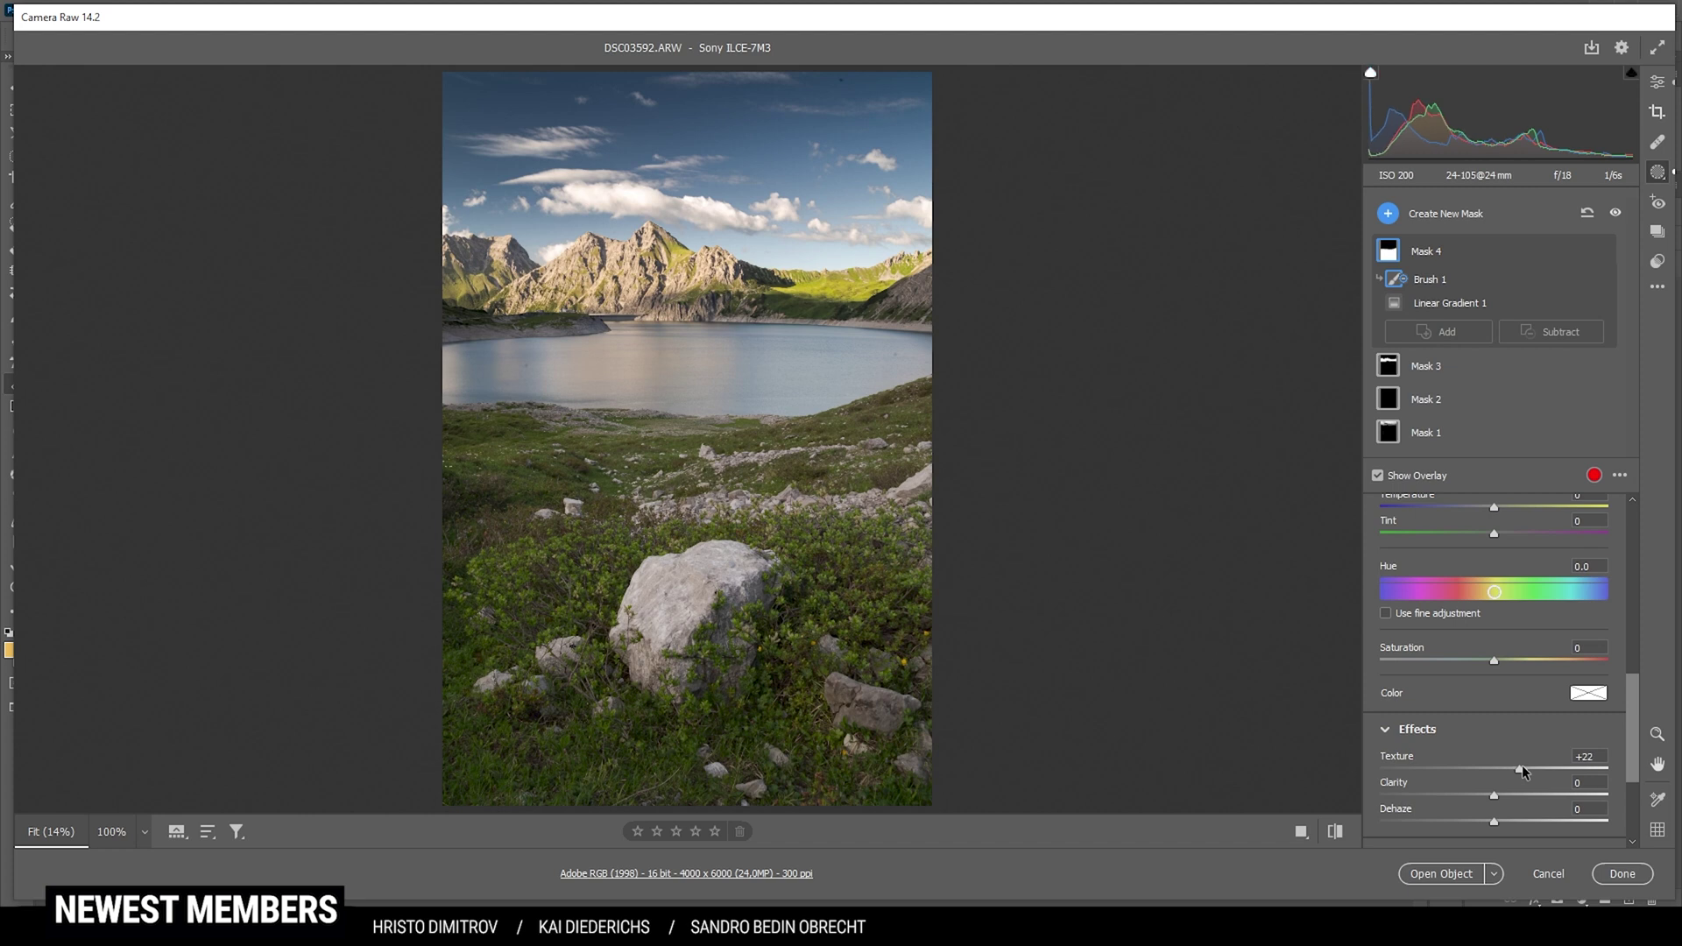
drag(1522, 765, 1521, 765)
scroll(1546, 587, up, 3)
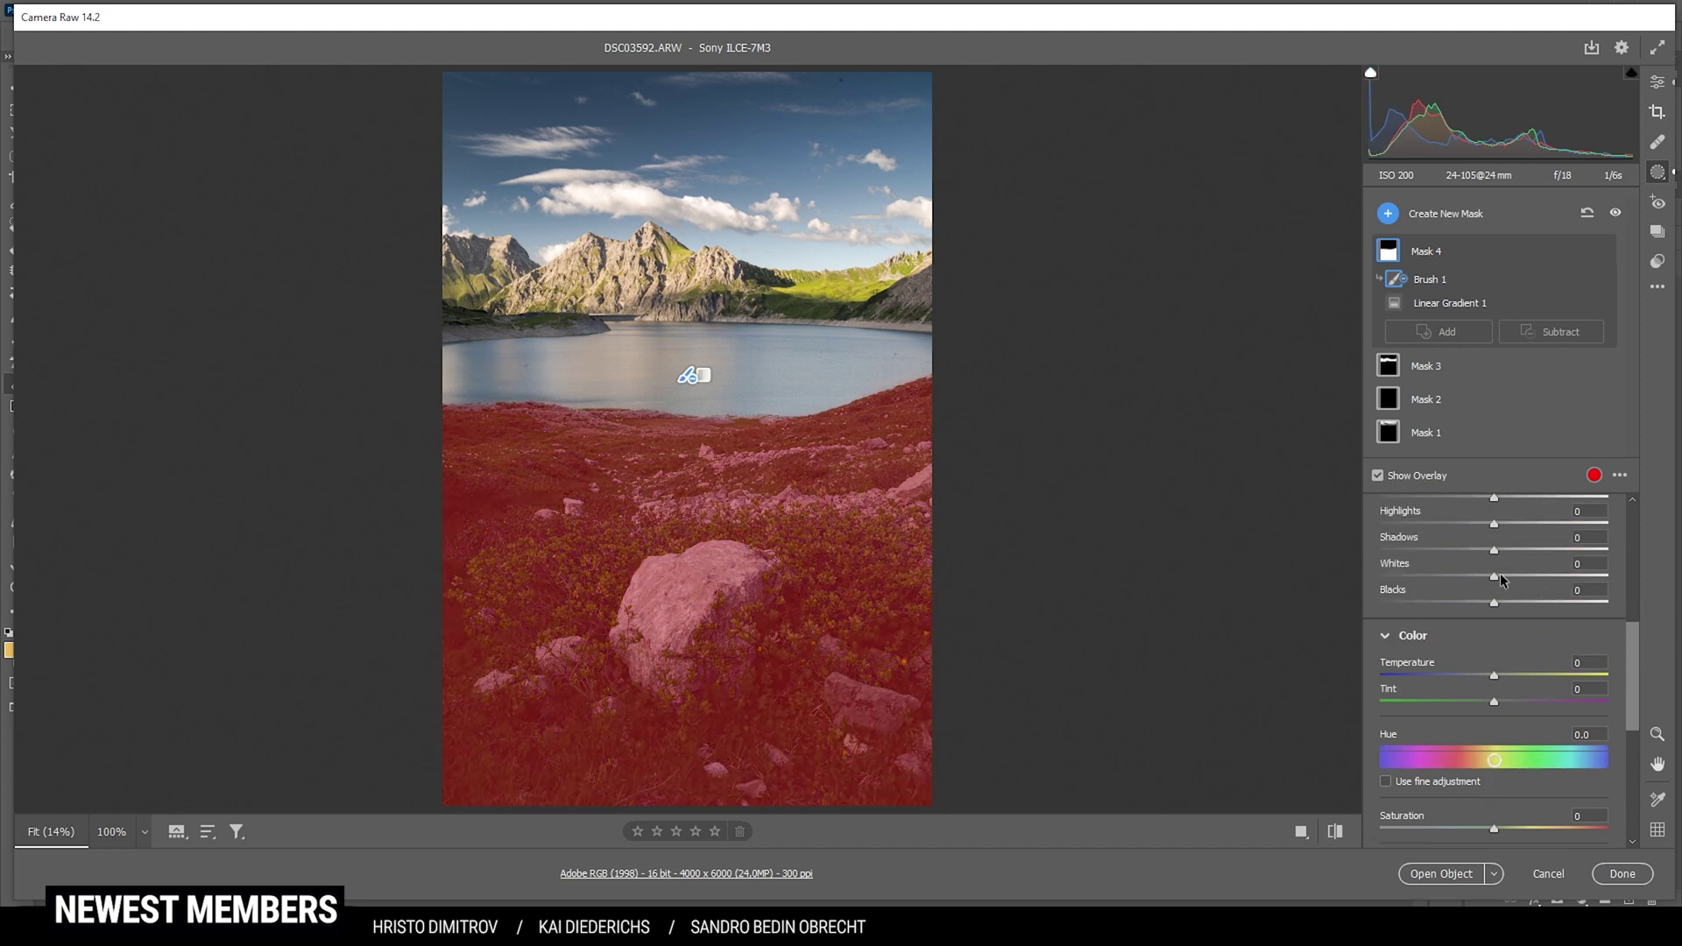
drag(1497, 580, 1502, 578)
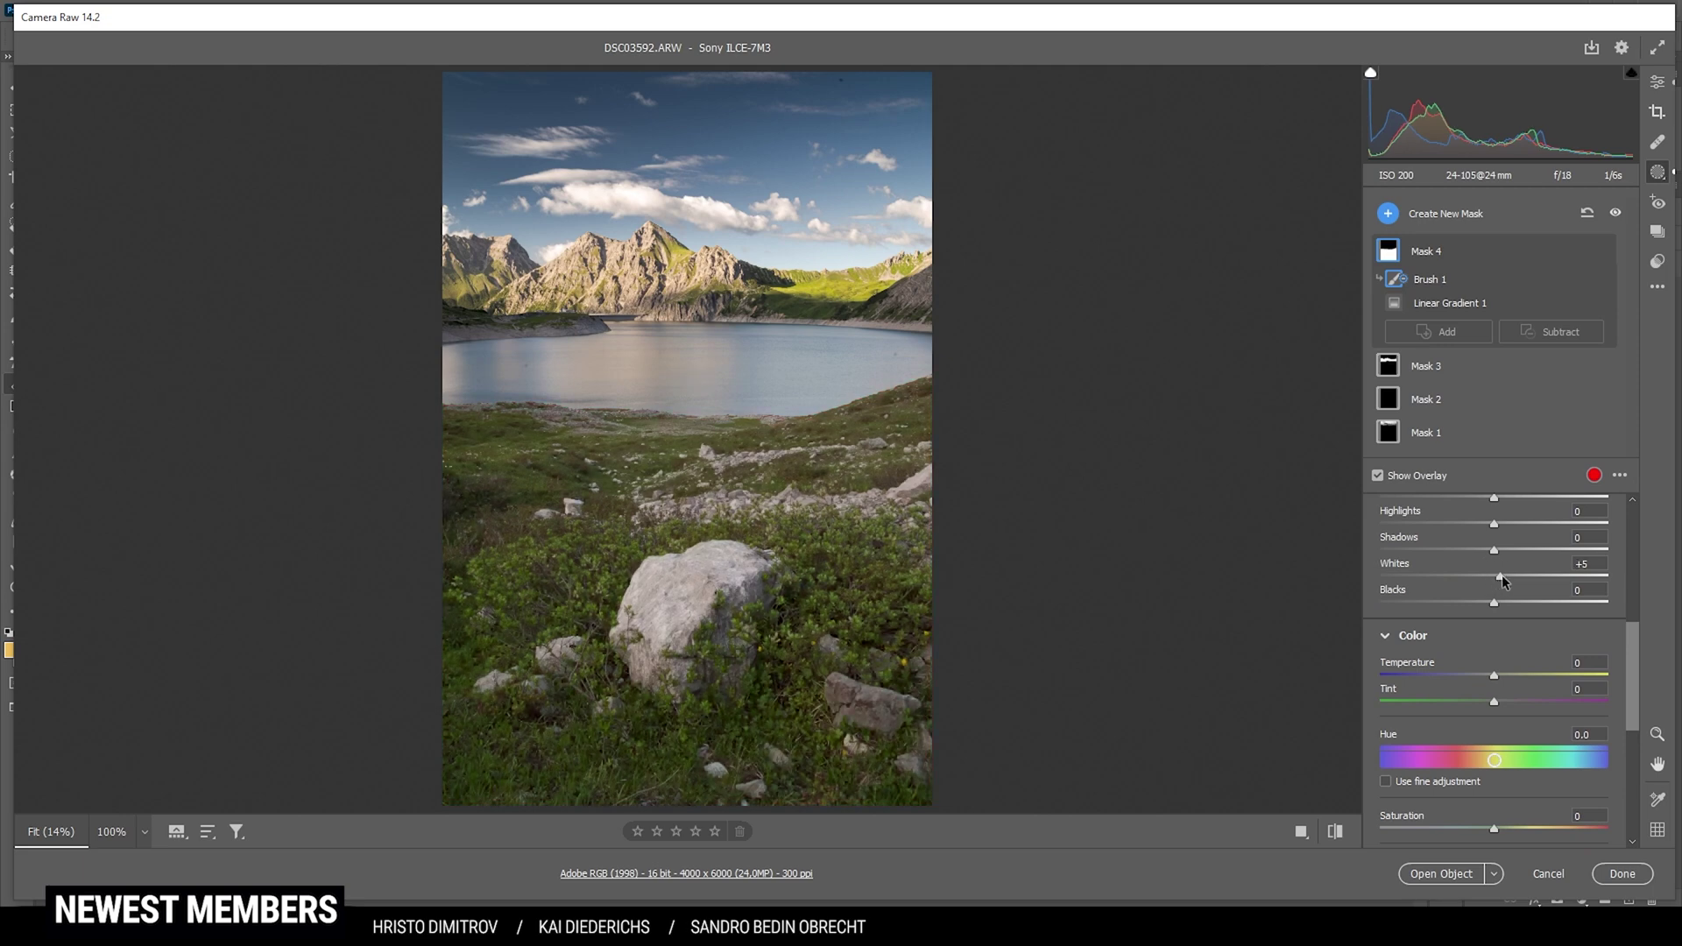
drag(1509, 575, 1554, 579)
scroll(1526, 554, up, 1)
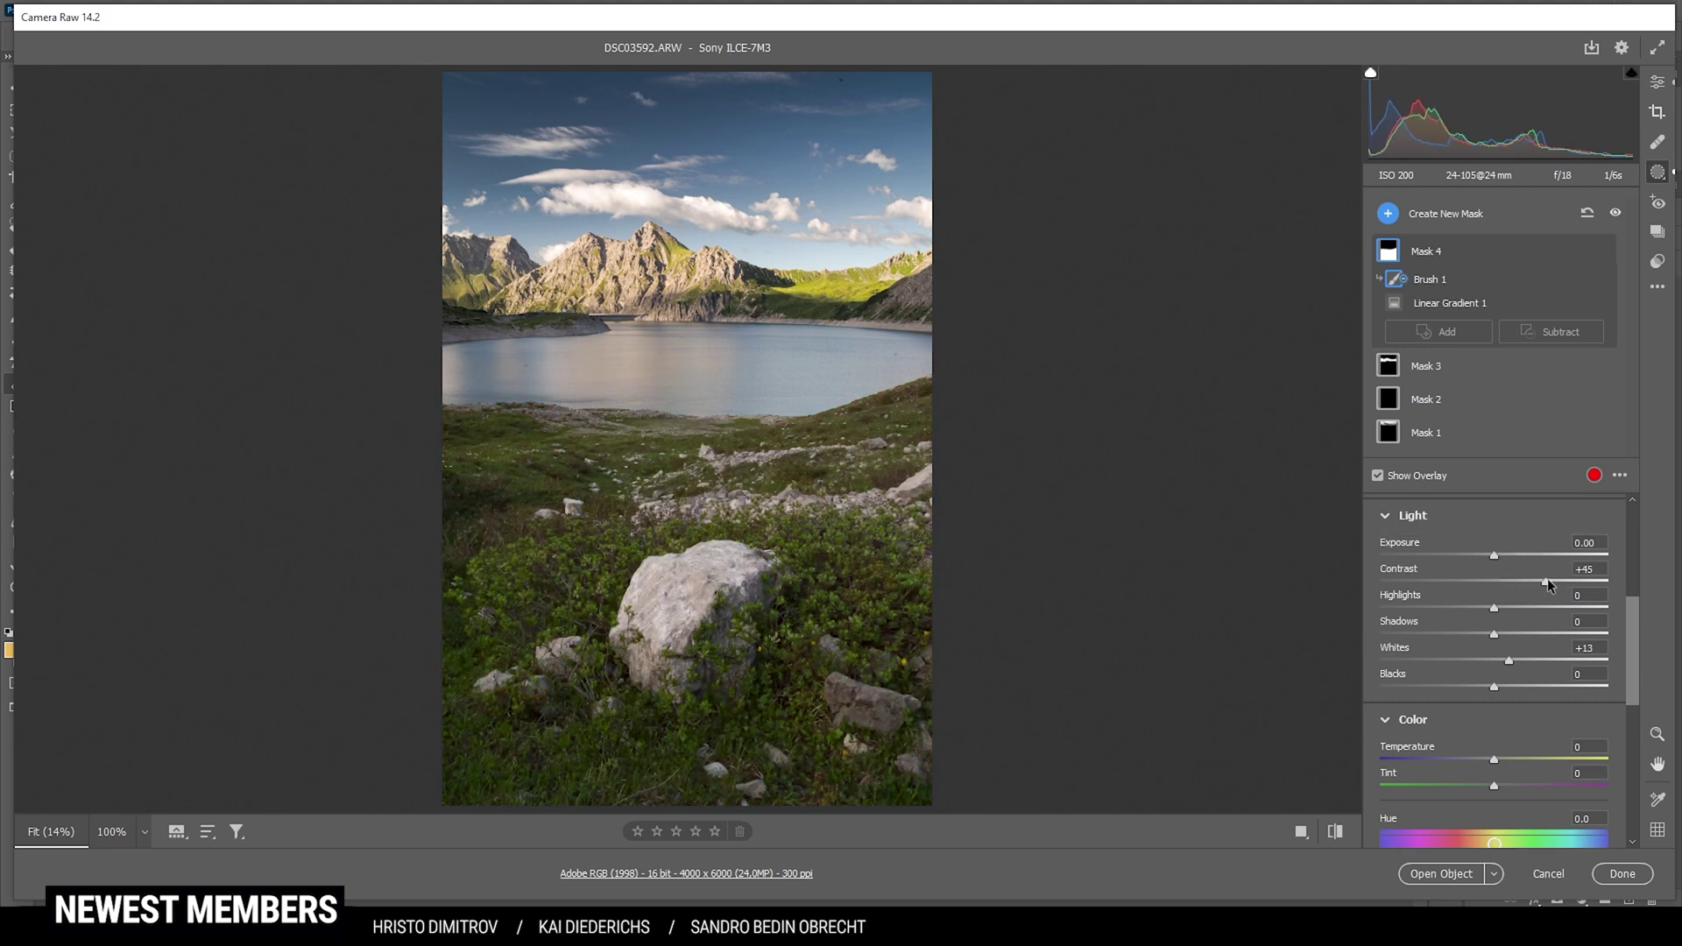
scroll(1550, 578, down, 2)
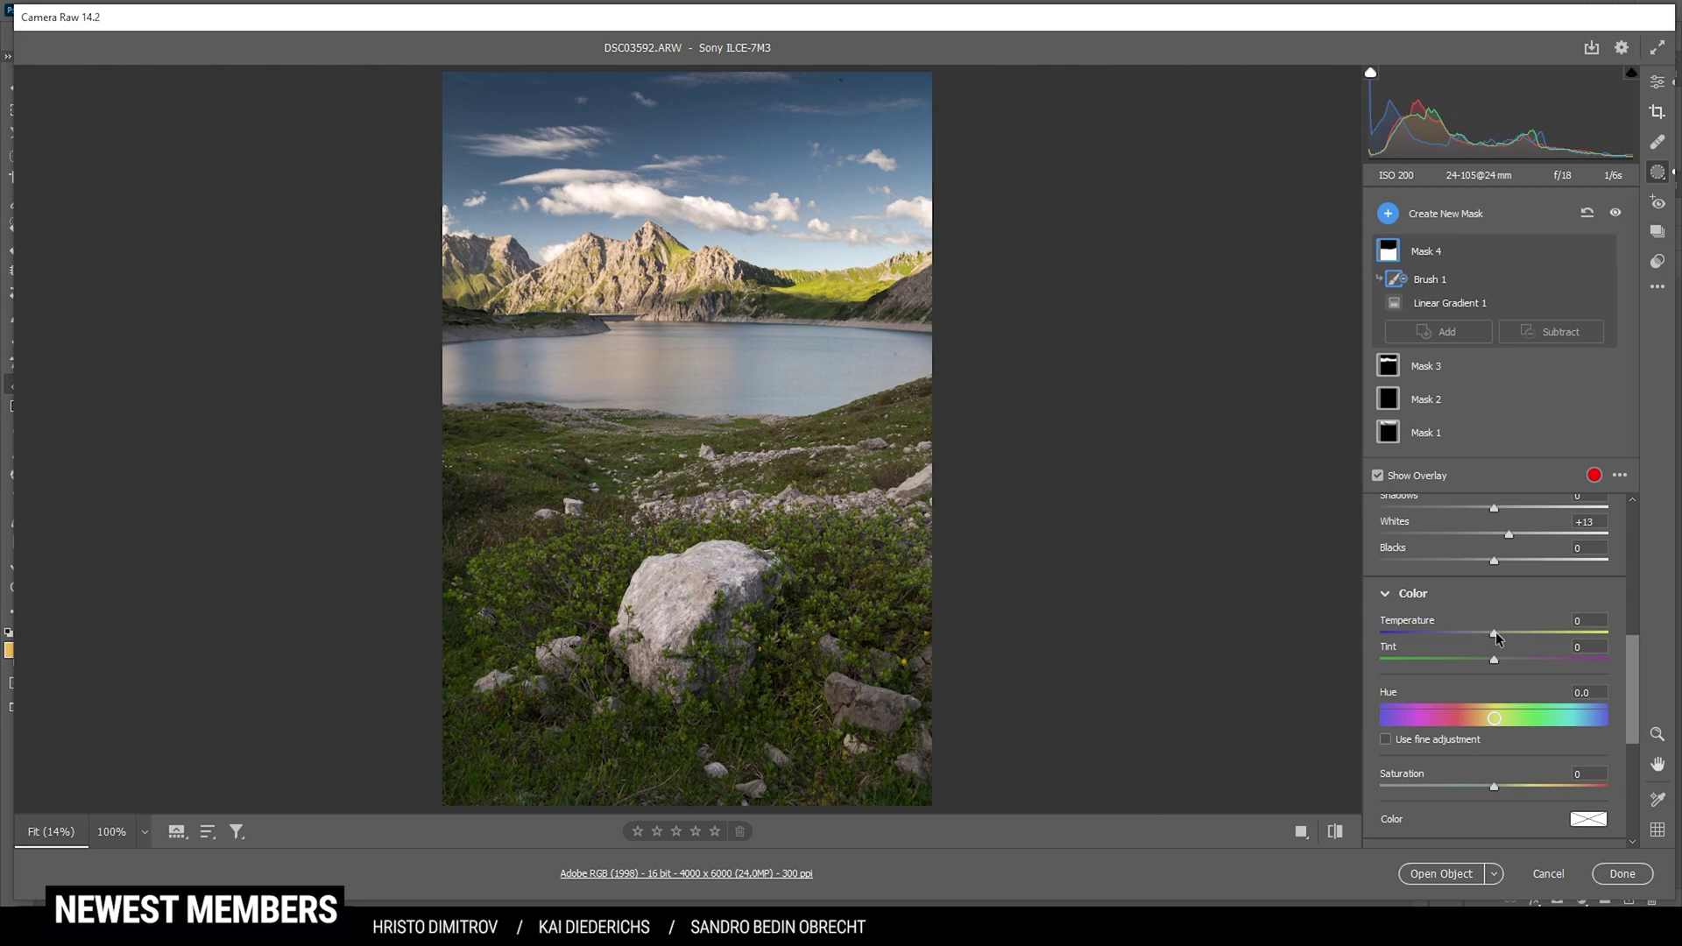
drag(1495, 633, 1493, 633)
drag(1481, 630, 1481, 631)
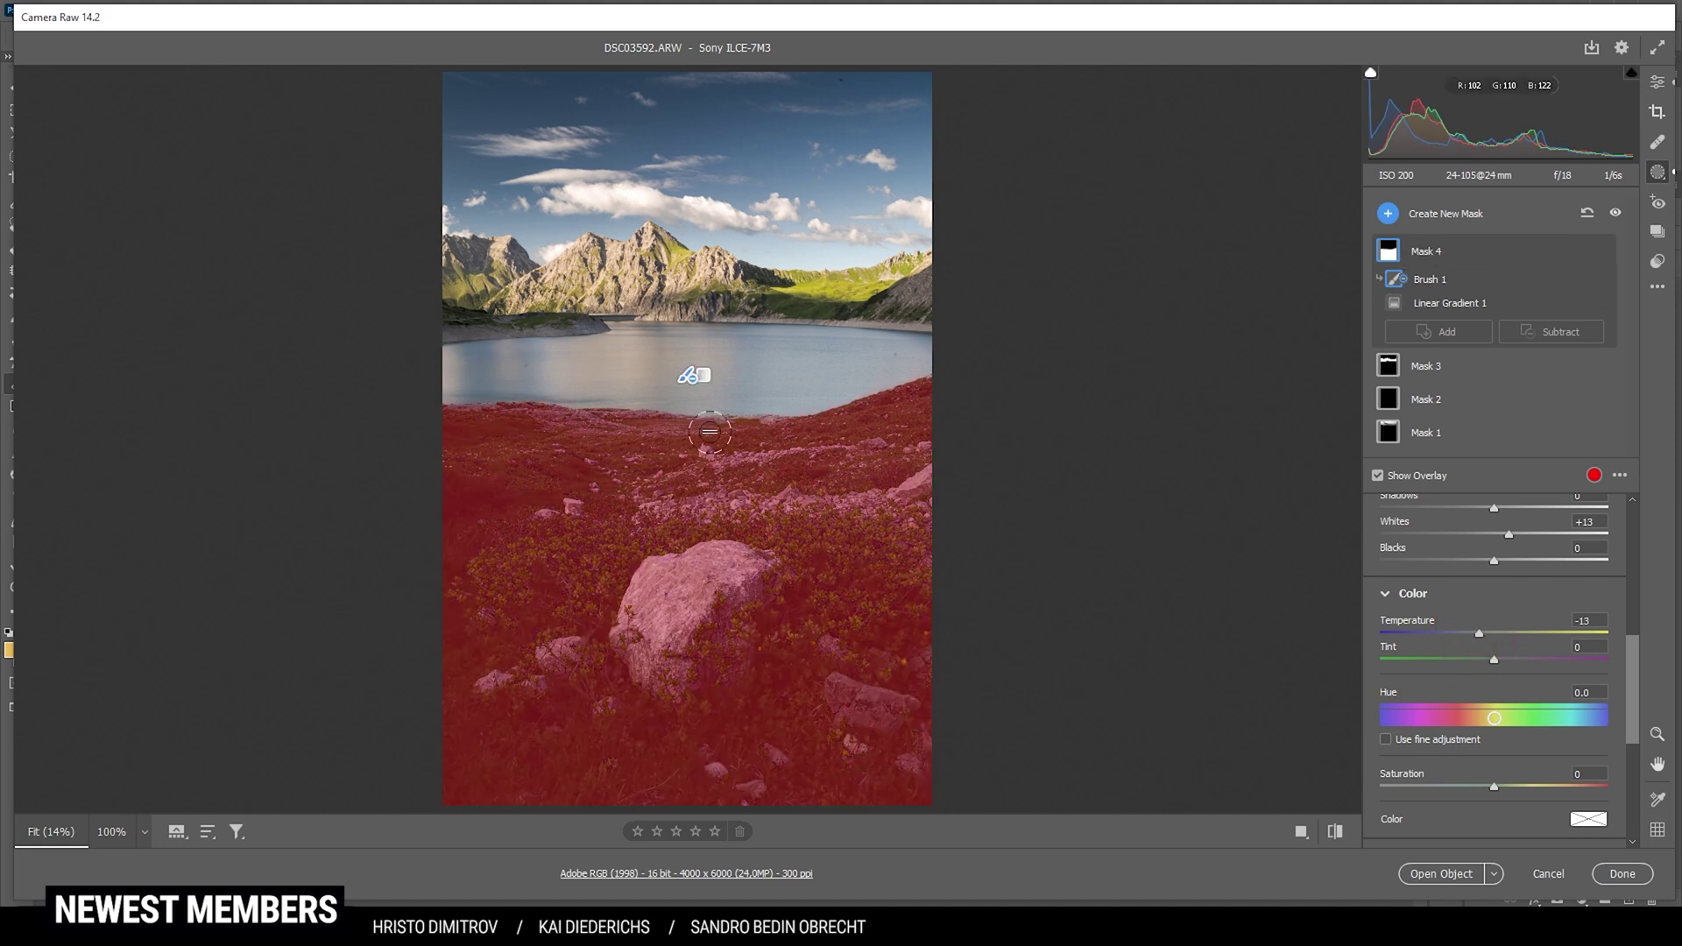
click(1388, 213)
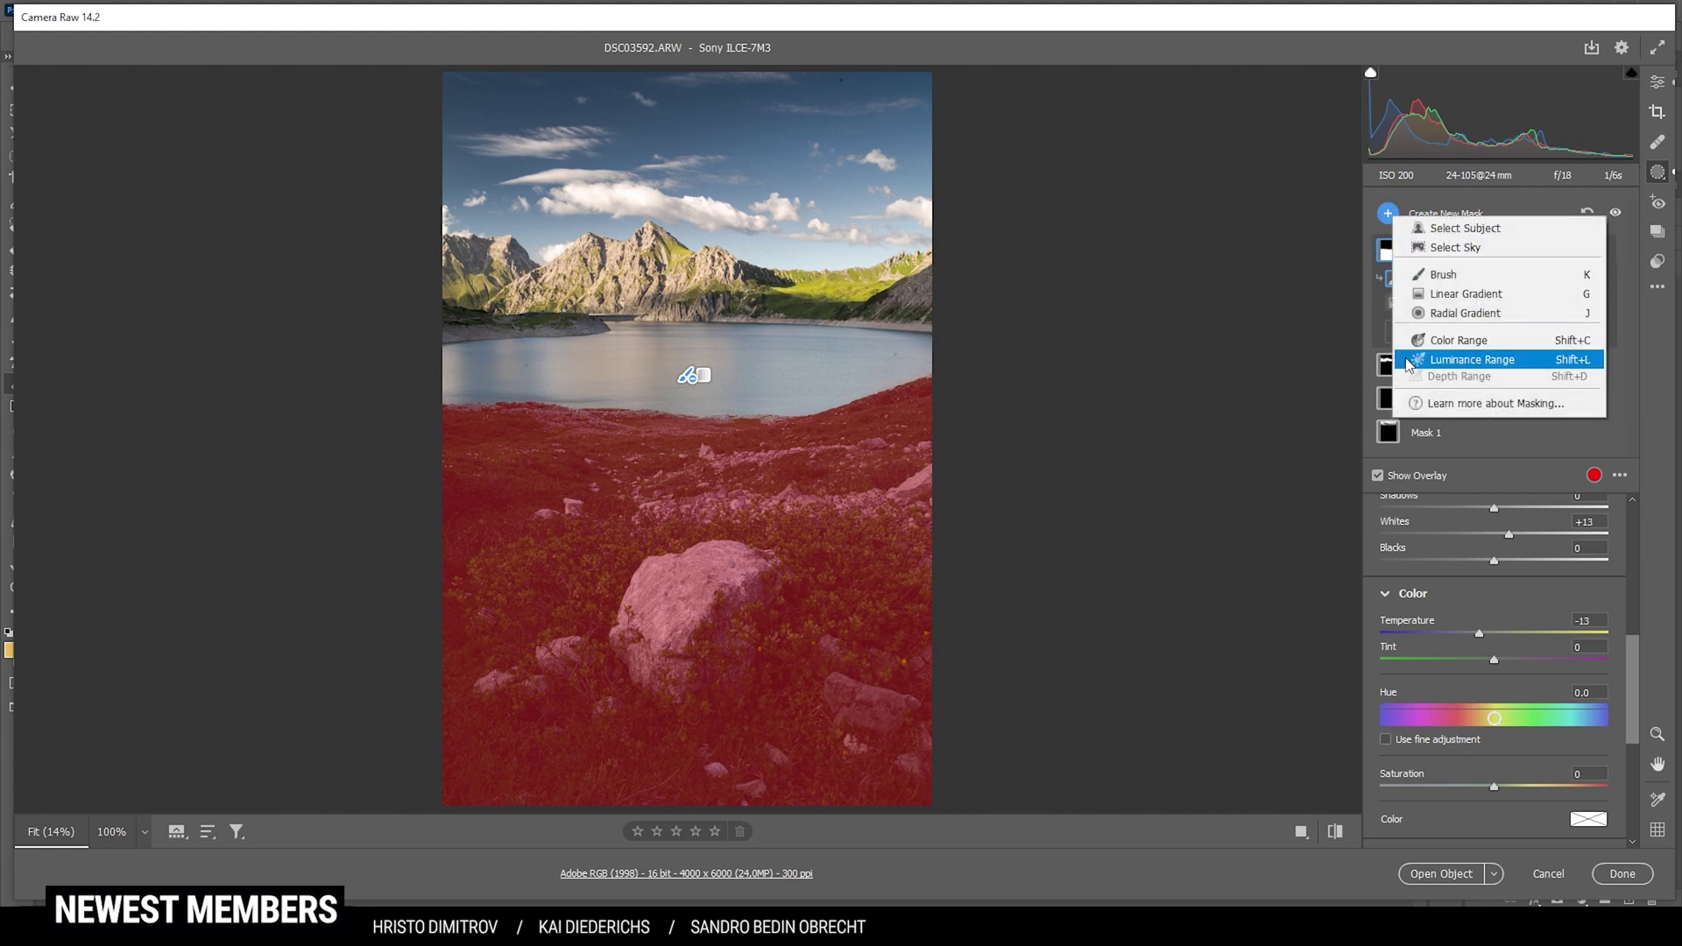
Step: Draw a wide radial gradient mask over the lake and brighten its whites
click(1455, 314)
drag(580, 343, 887, 385)
drag(639, 355, 679, 367)
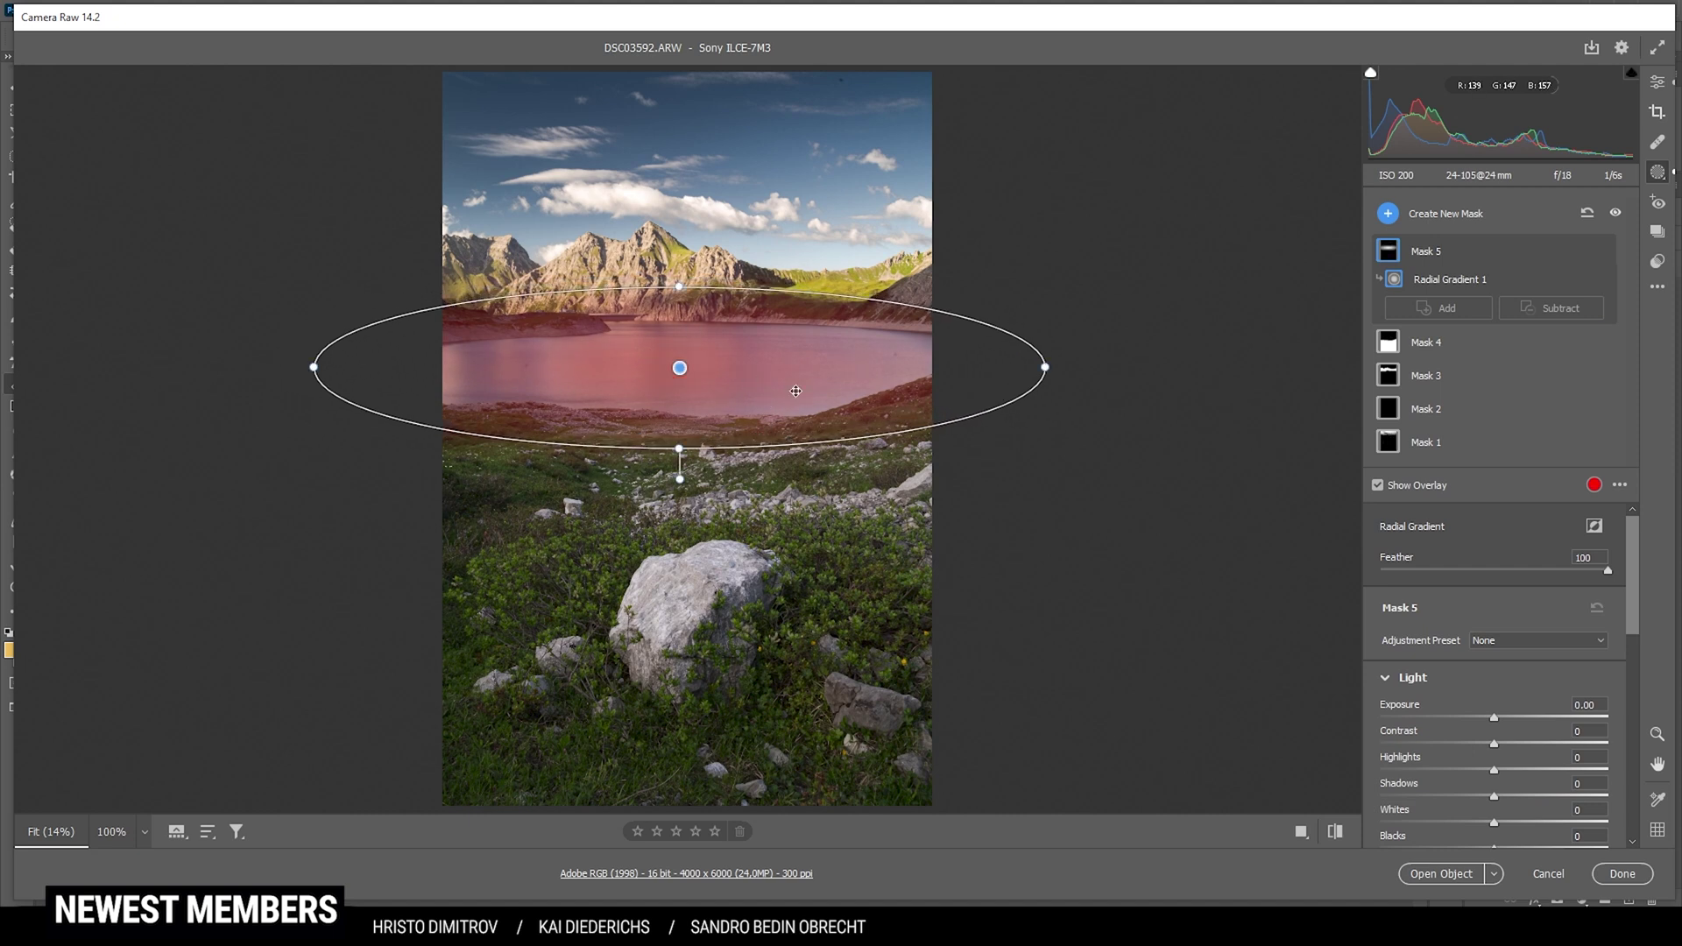
scroll(1422, 587, down, 4)
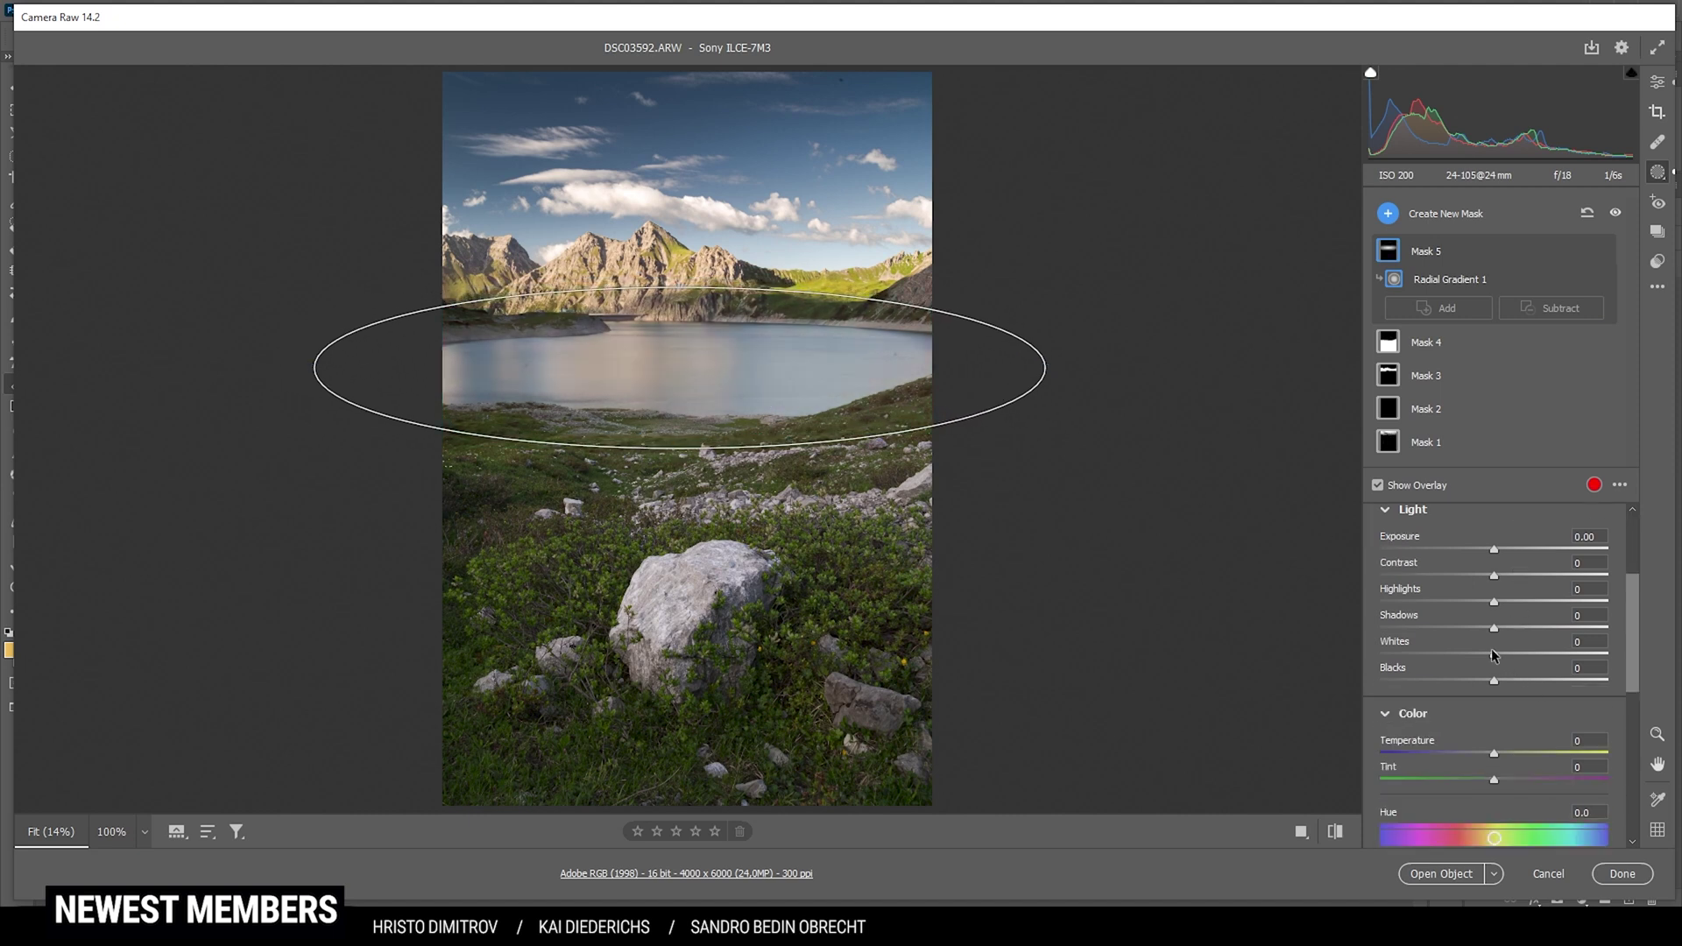
mouse_move(1495, 656)
mouse_down()
mouse_move(1539, 662)
mouse_move(1520, 662)
mouse_up()
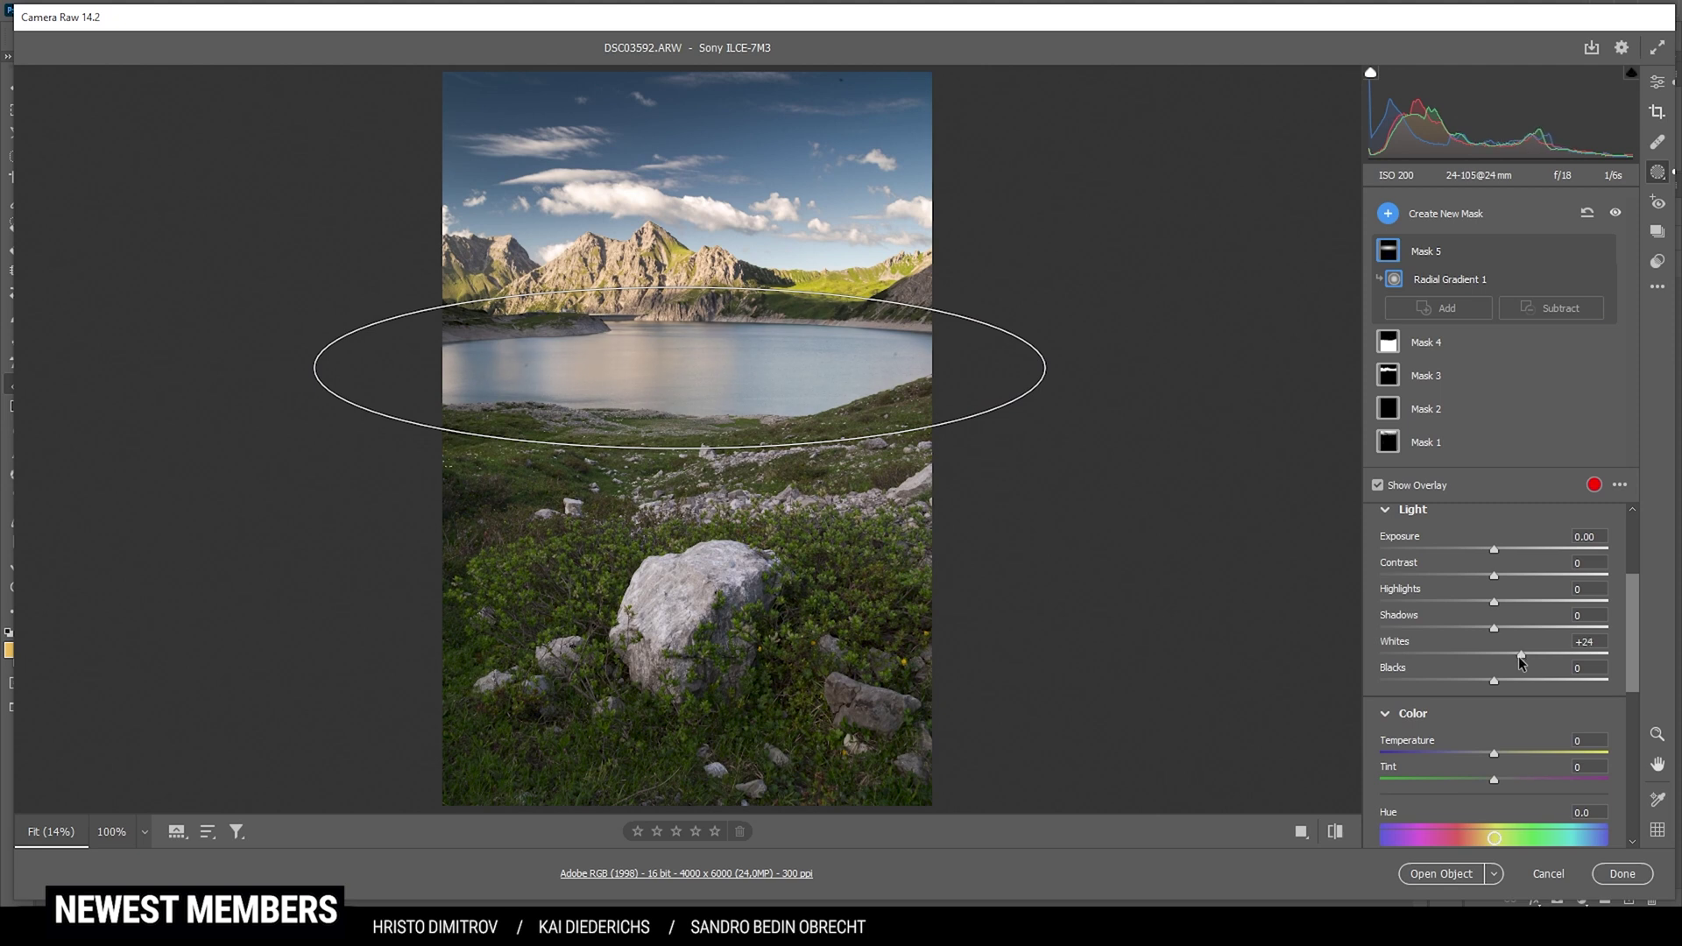
Step: Add a radial mask over the left peaks and sky with Blacks +22 and Dehaze -13, then exit Masking
click(1391, 217)
click(1459, 307)
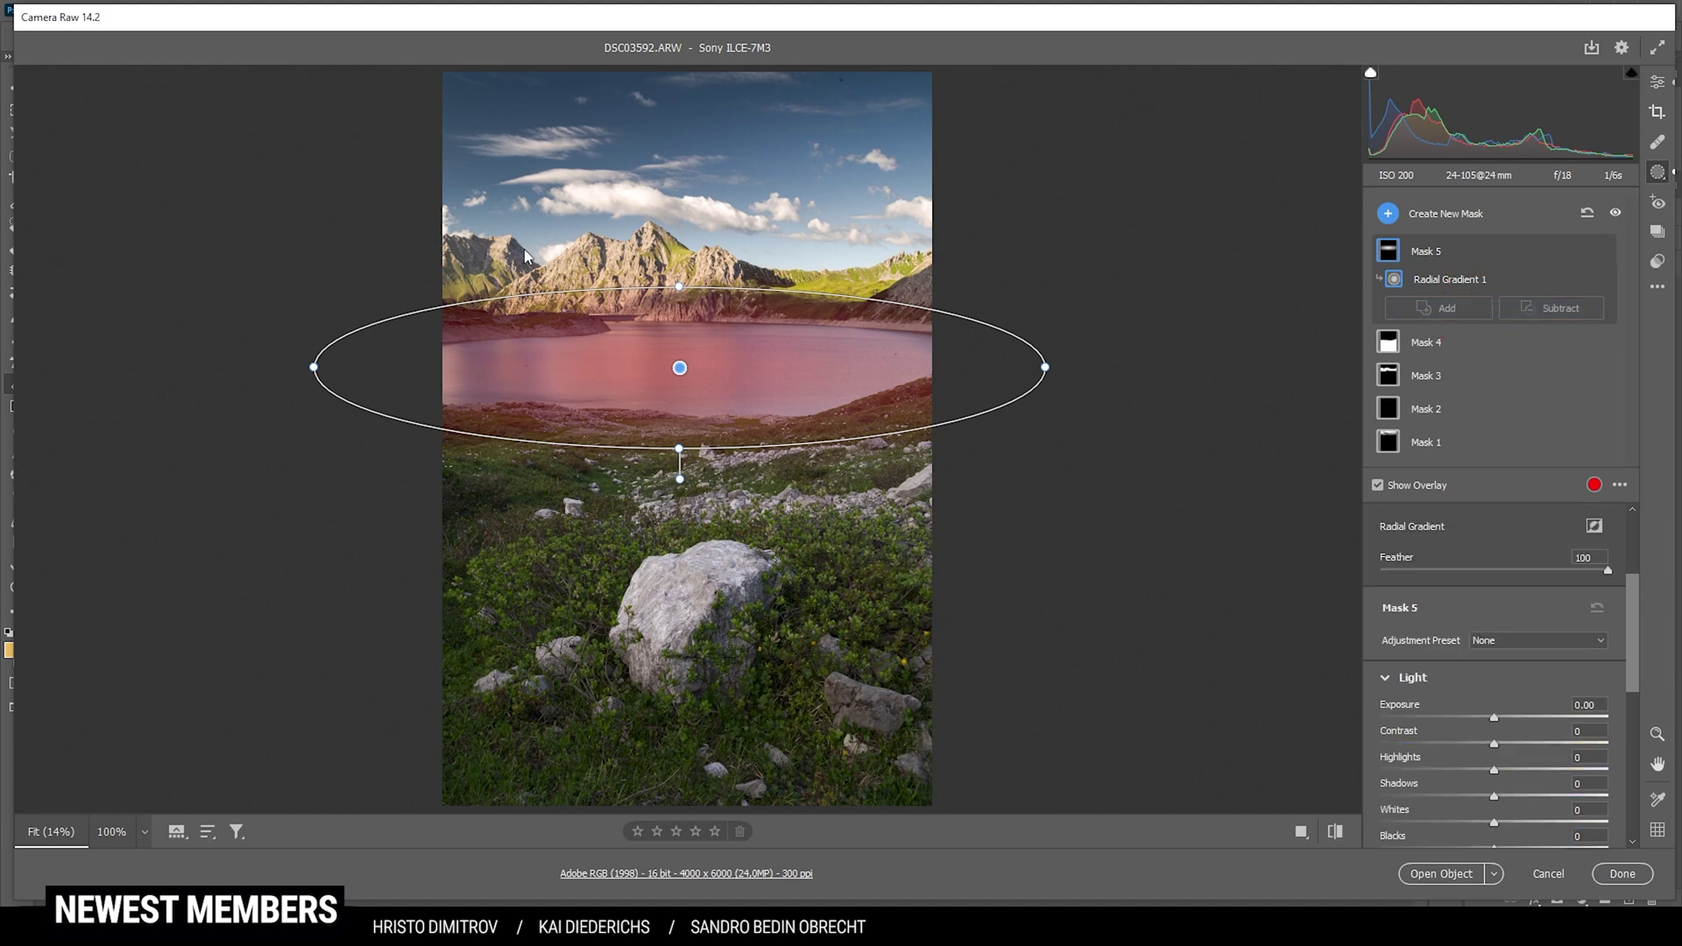
drag(513, 241, 830, 284)
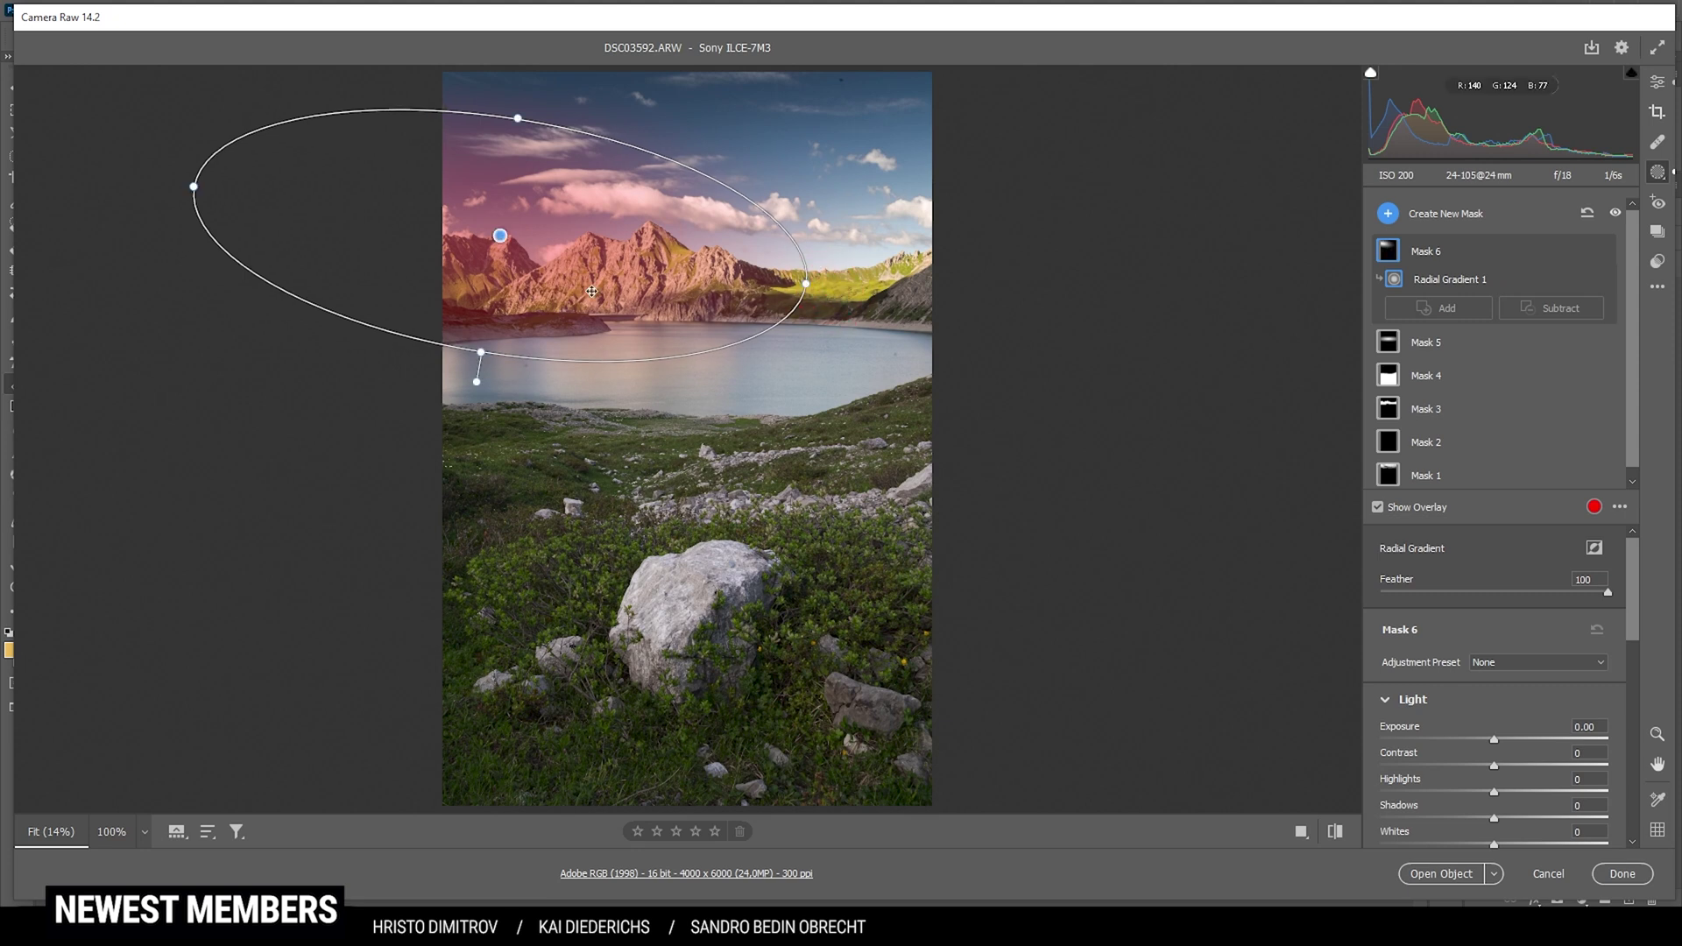
drag(591, 292, 462, 244)
scroll(1535, 714, down, 3)
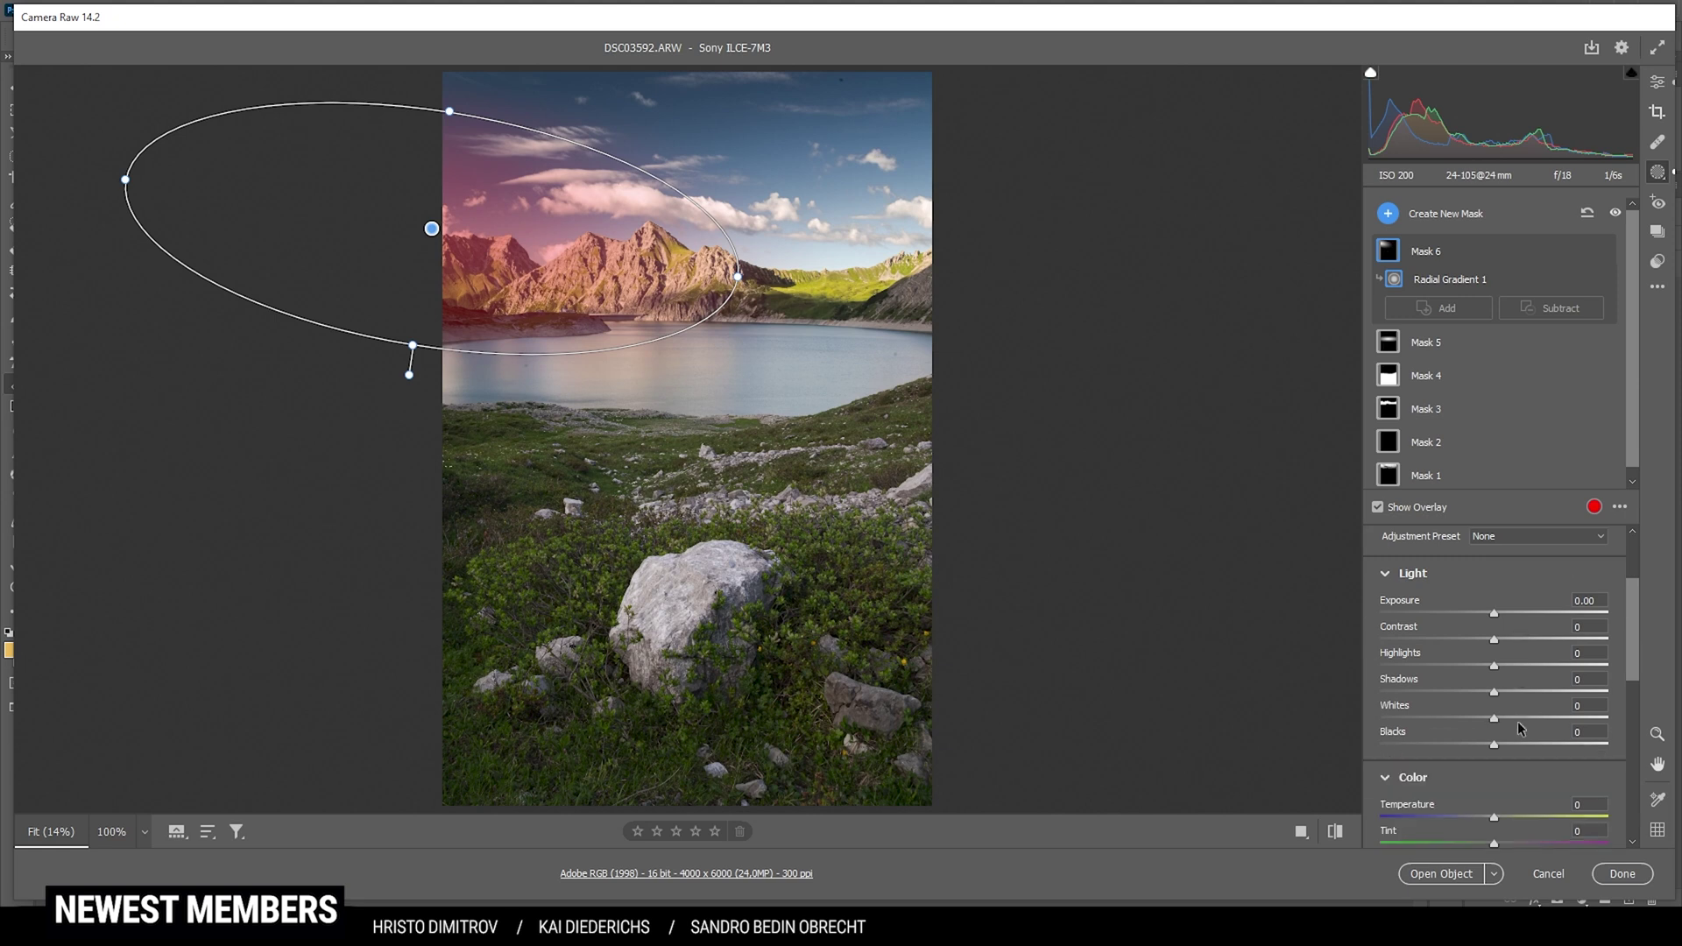
drag(1494, 745, 1520, 746)
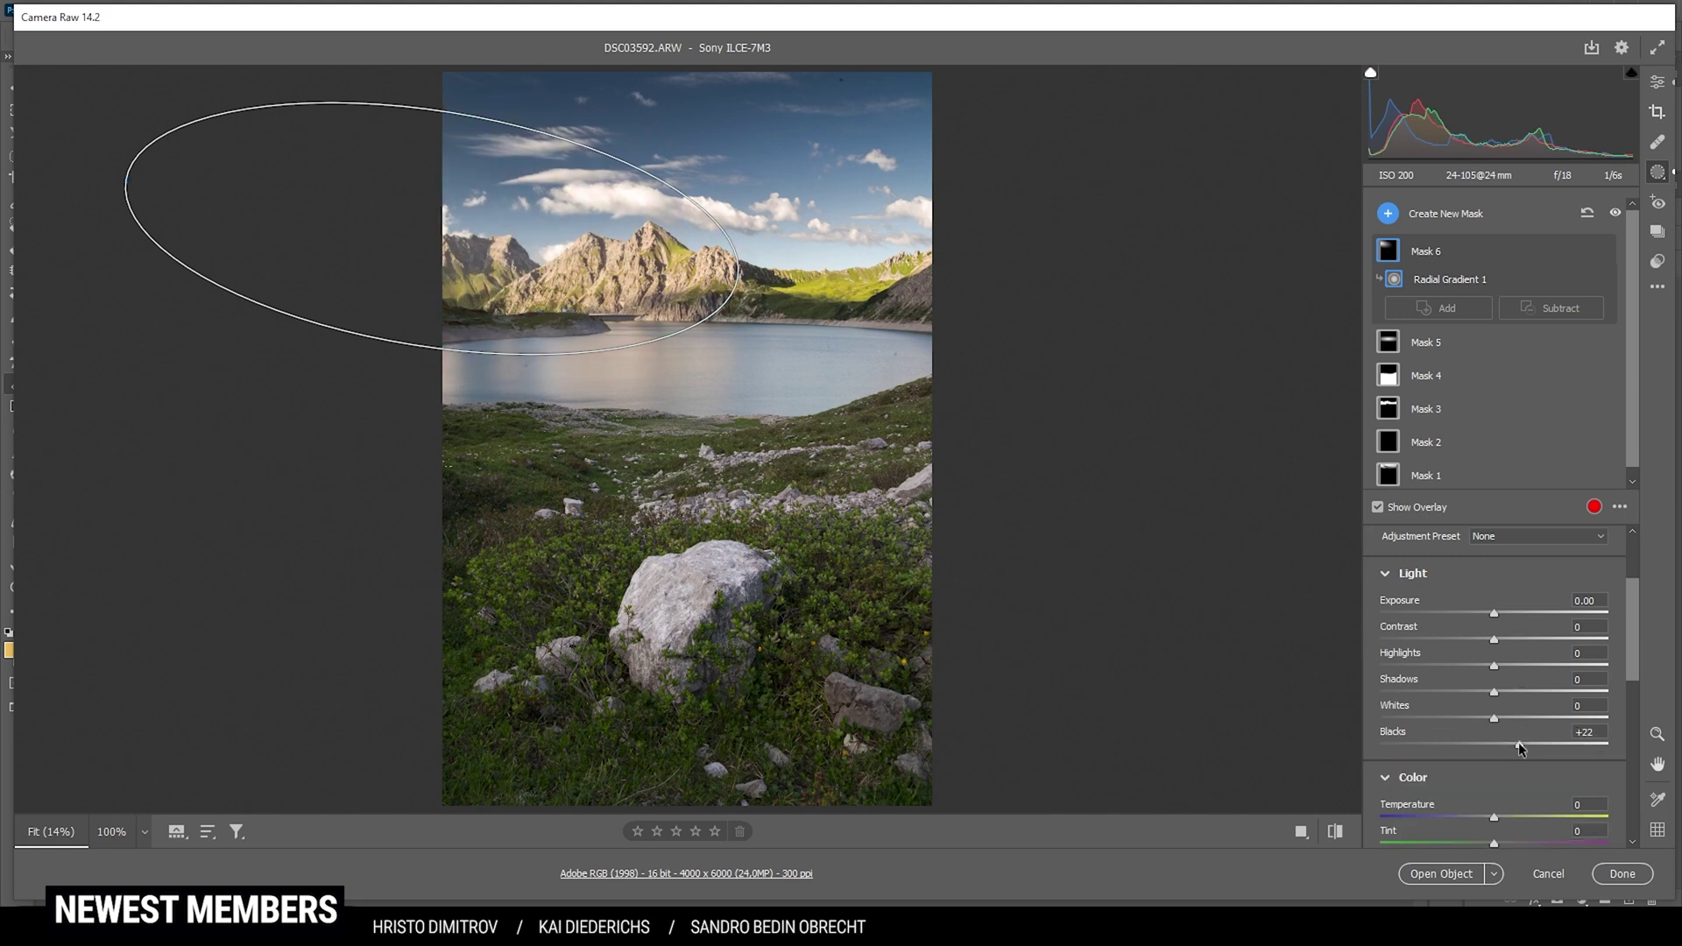
scroll(1484, 716, down, 8)
drag(1513, 747, 1479, 713)
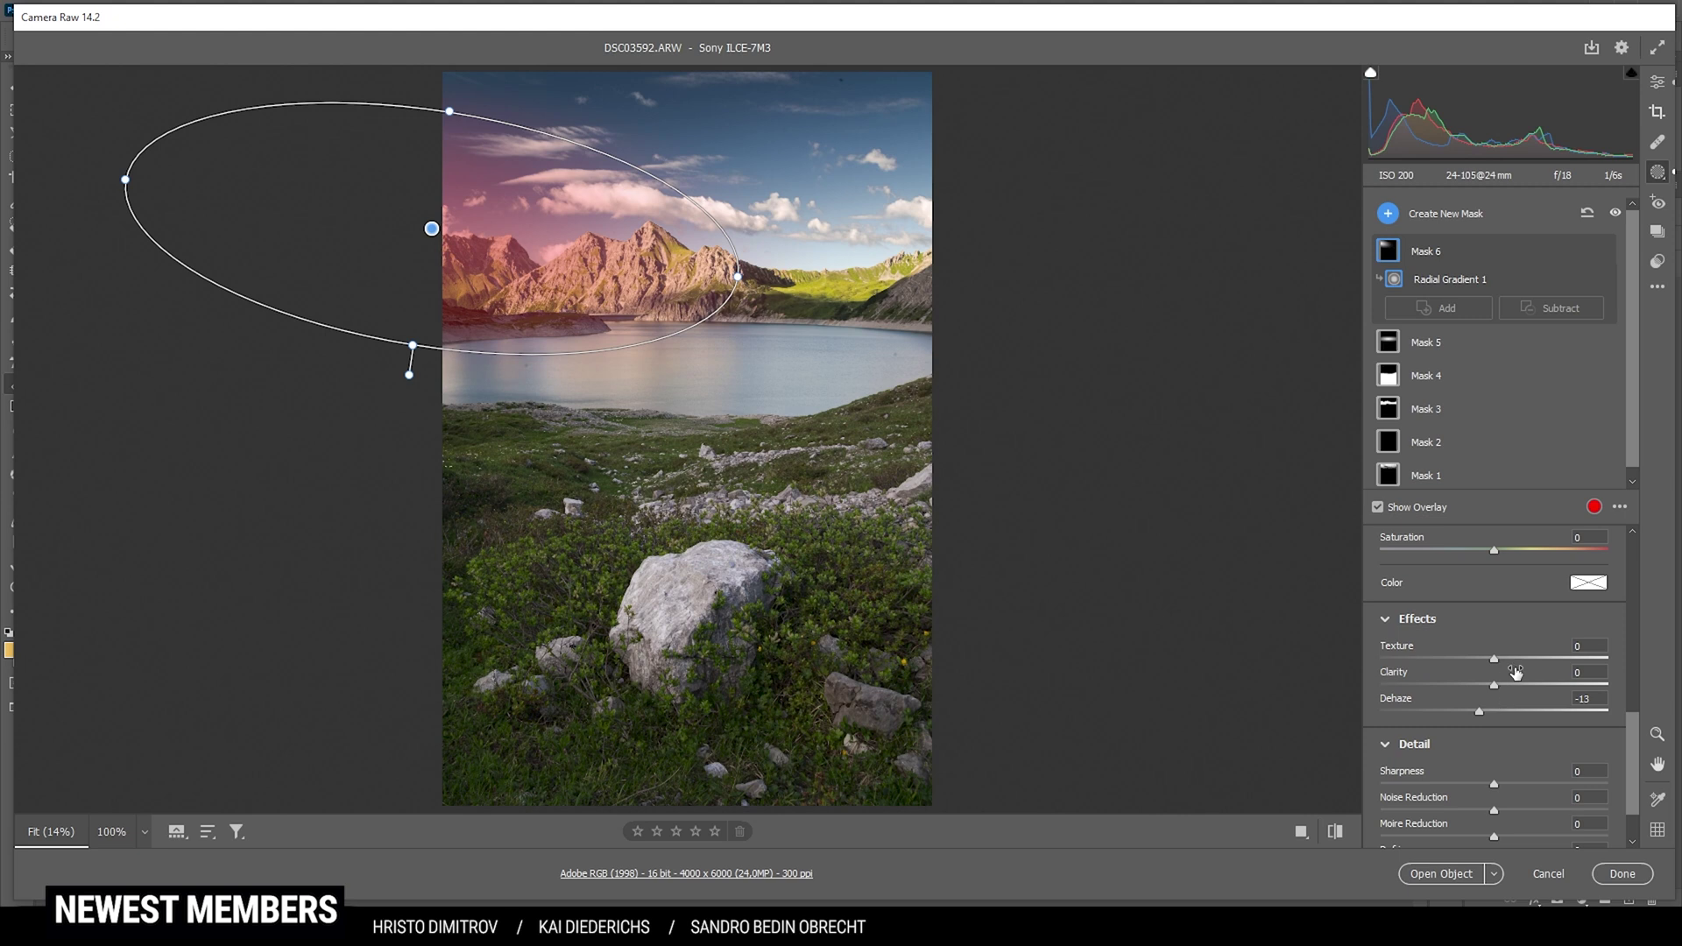
scroll(1553, 689, down, 1)
key(e)
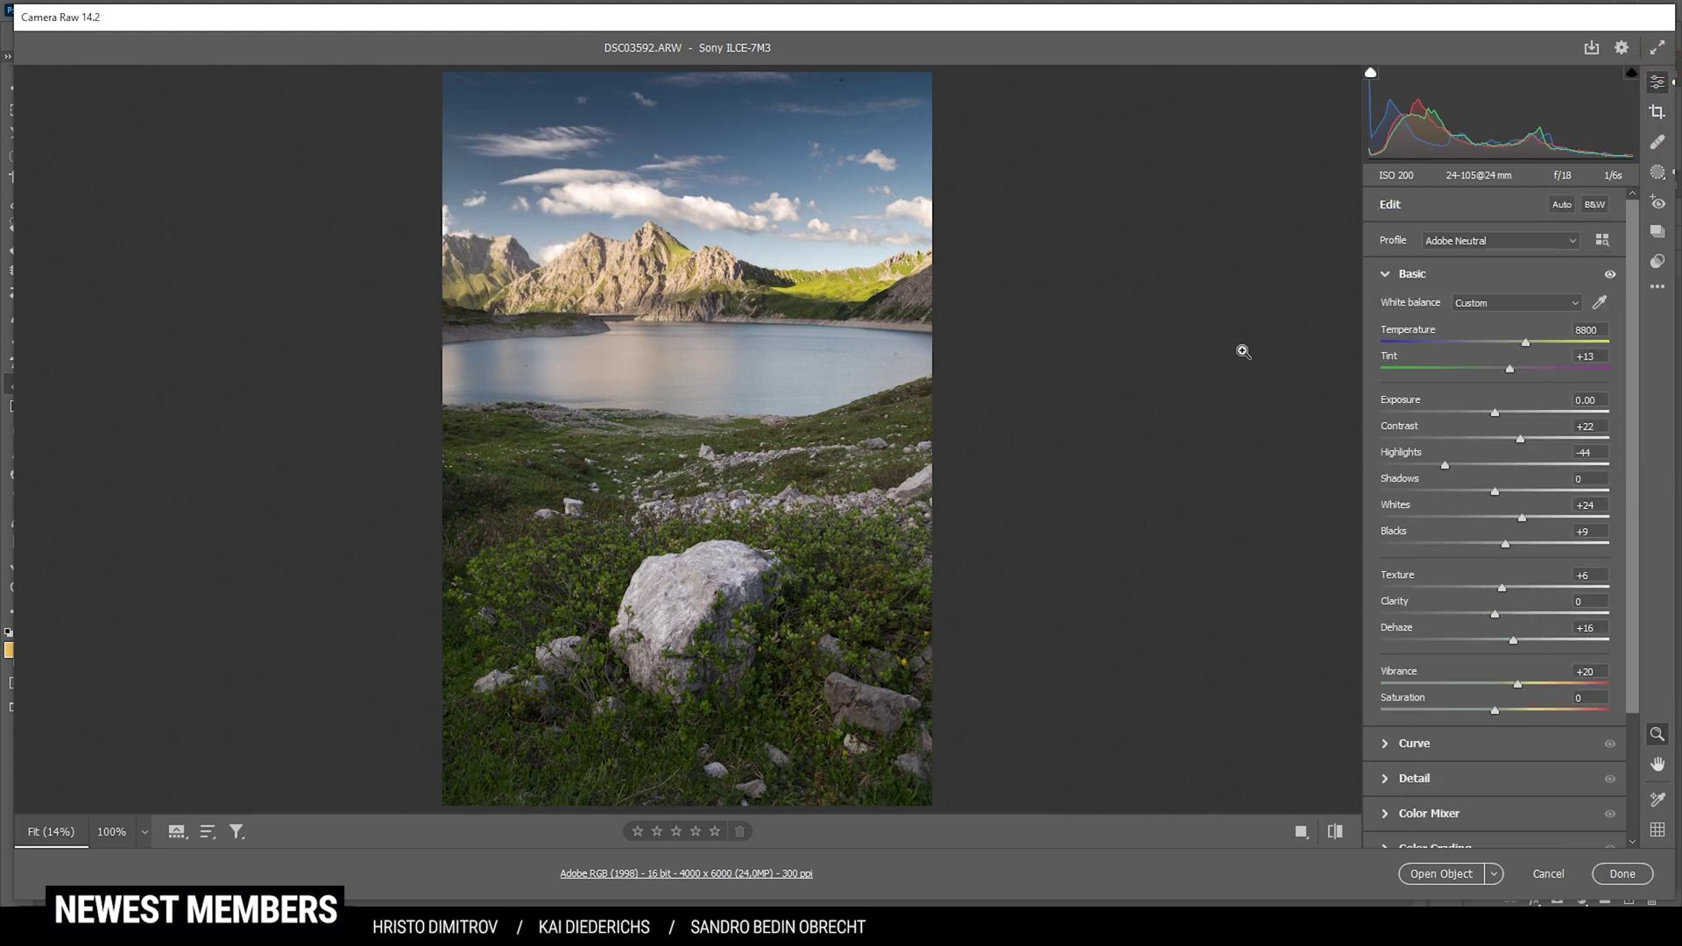
click(1335, 832)
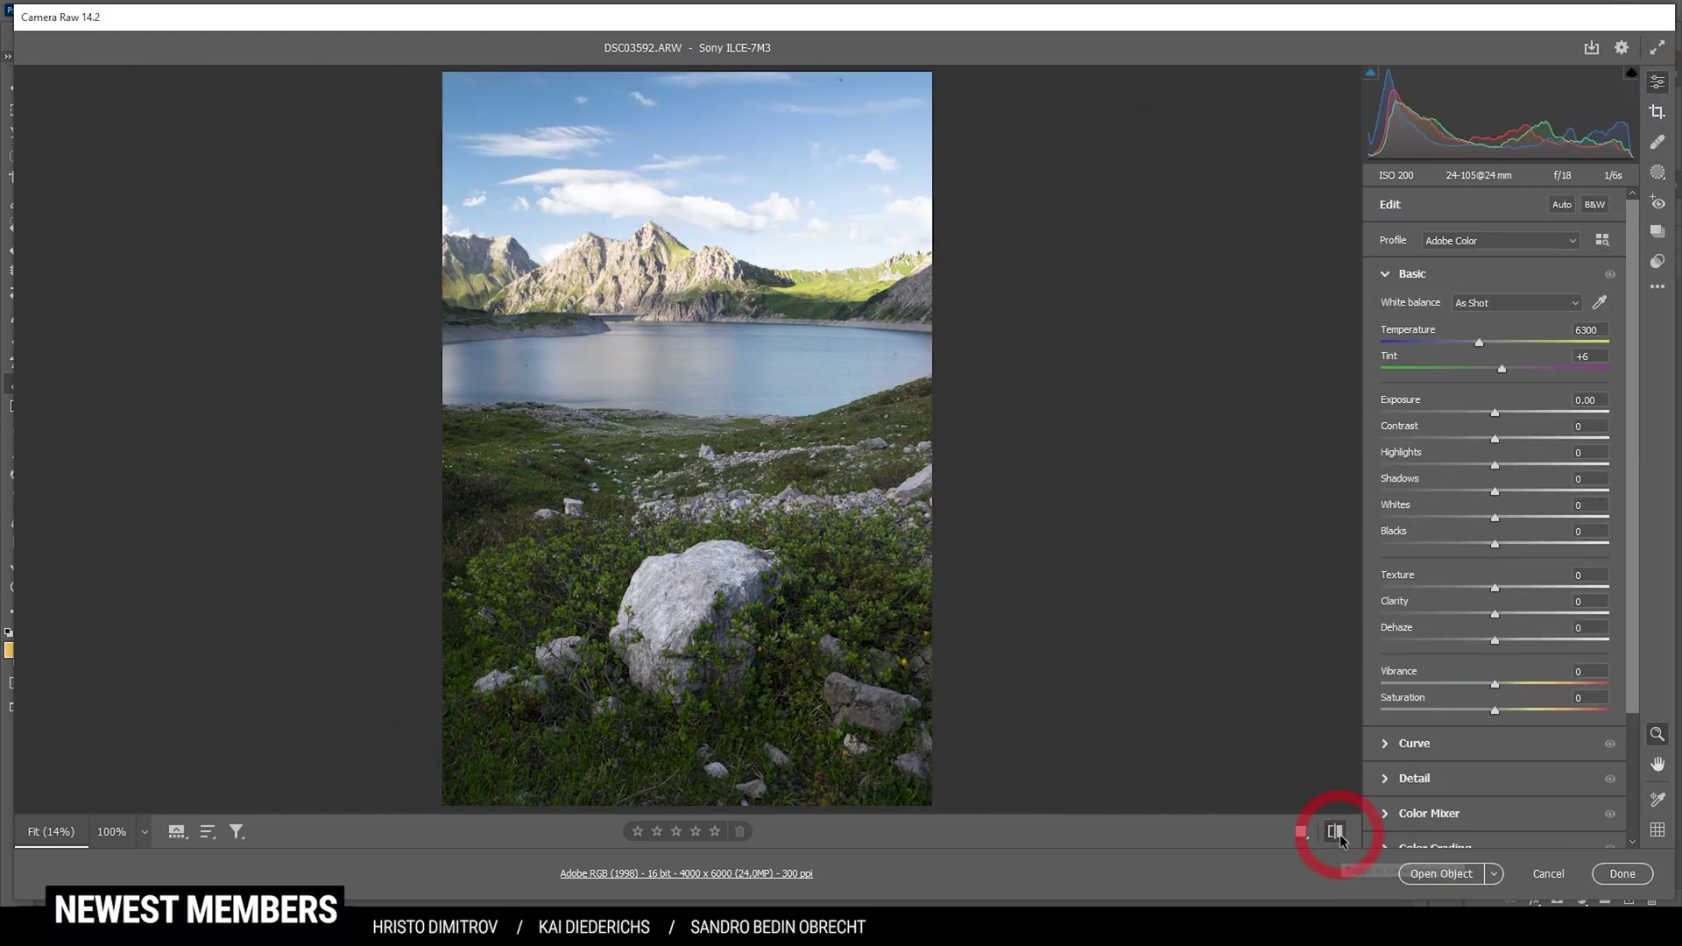
click(1337, 833)
click(1336, 832)
click(1336, 833)
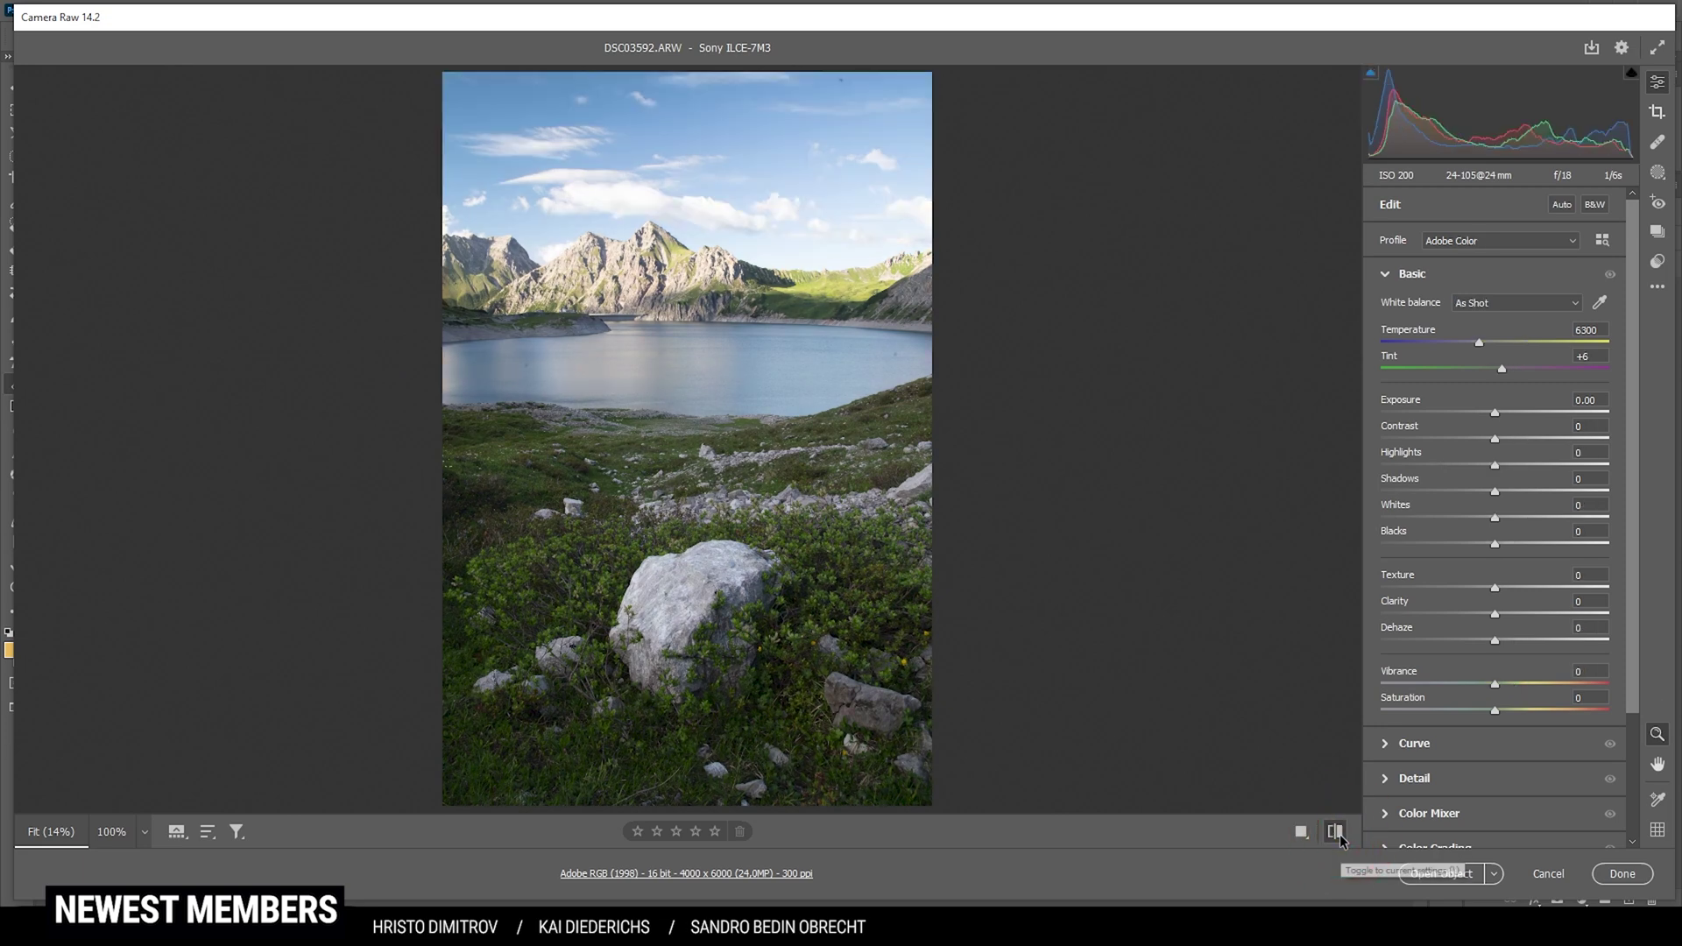
click(1337, 833)
click(1336, 832)
click(1336, 832)
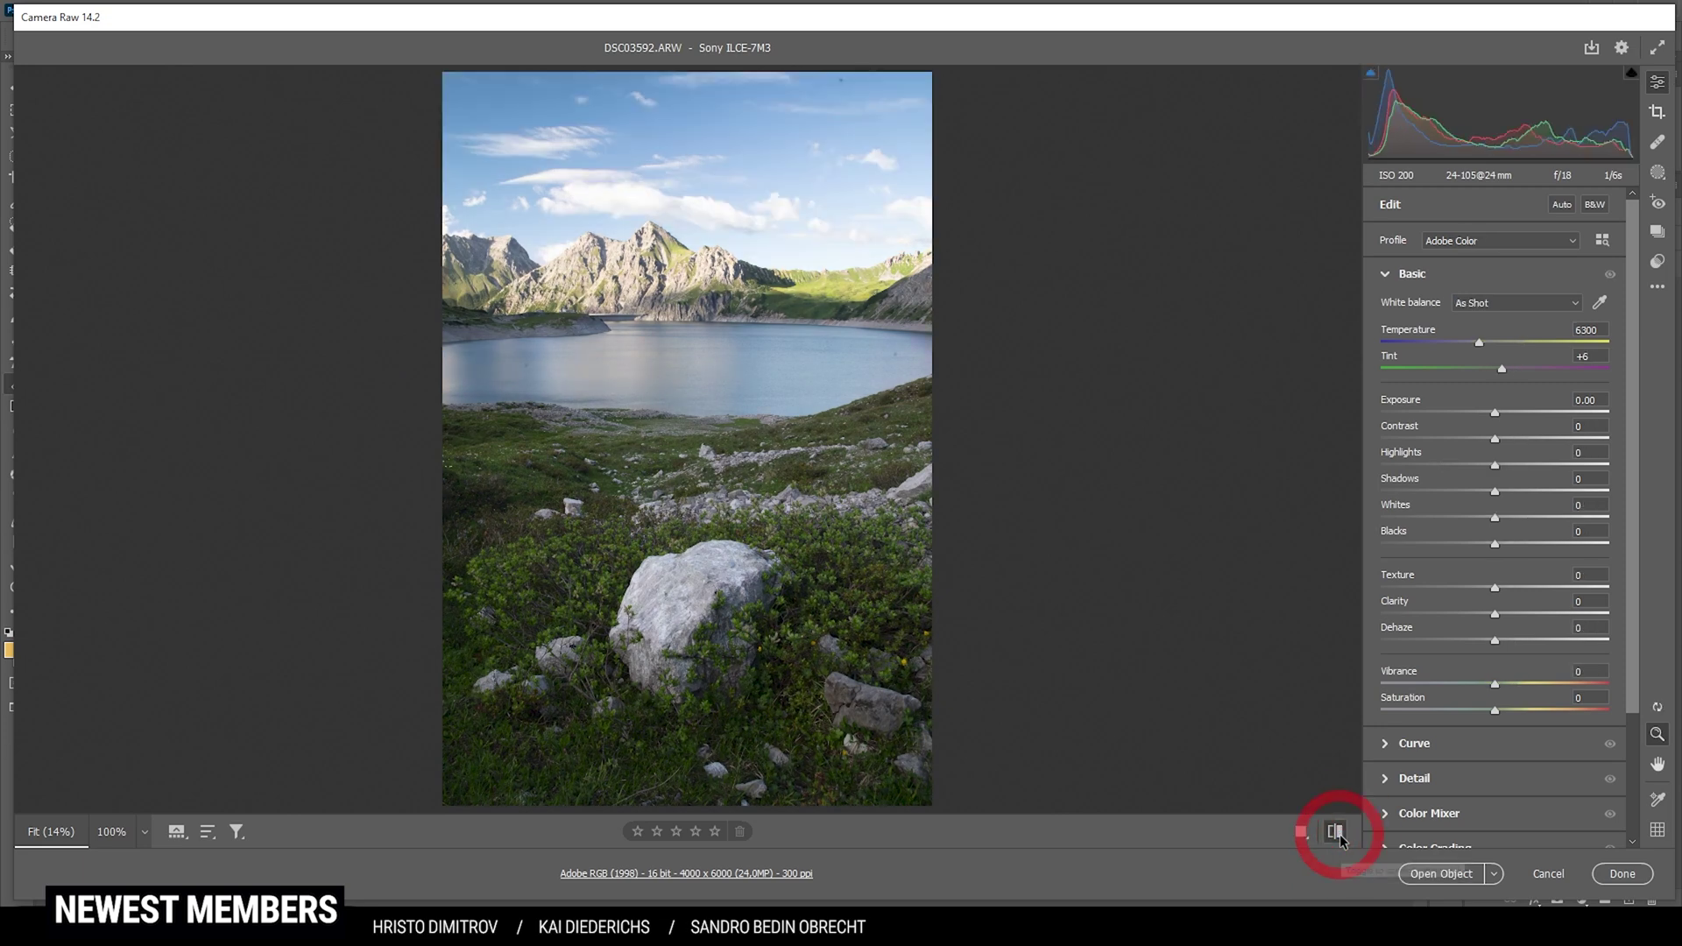
click(1336, 833)
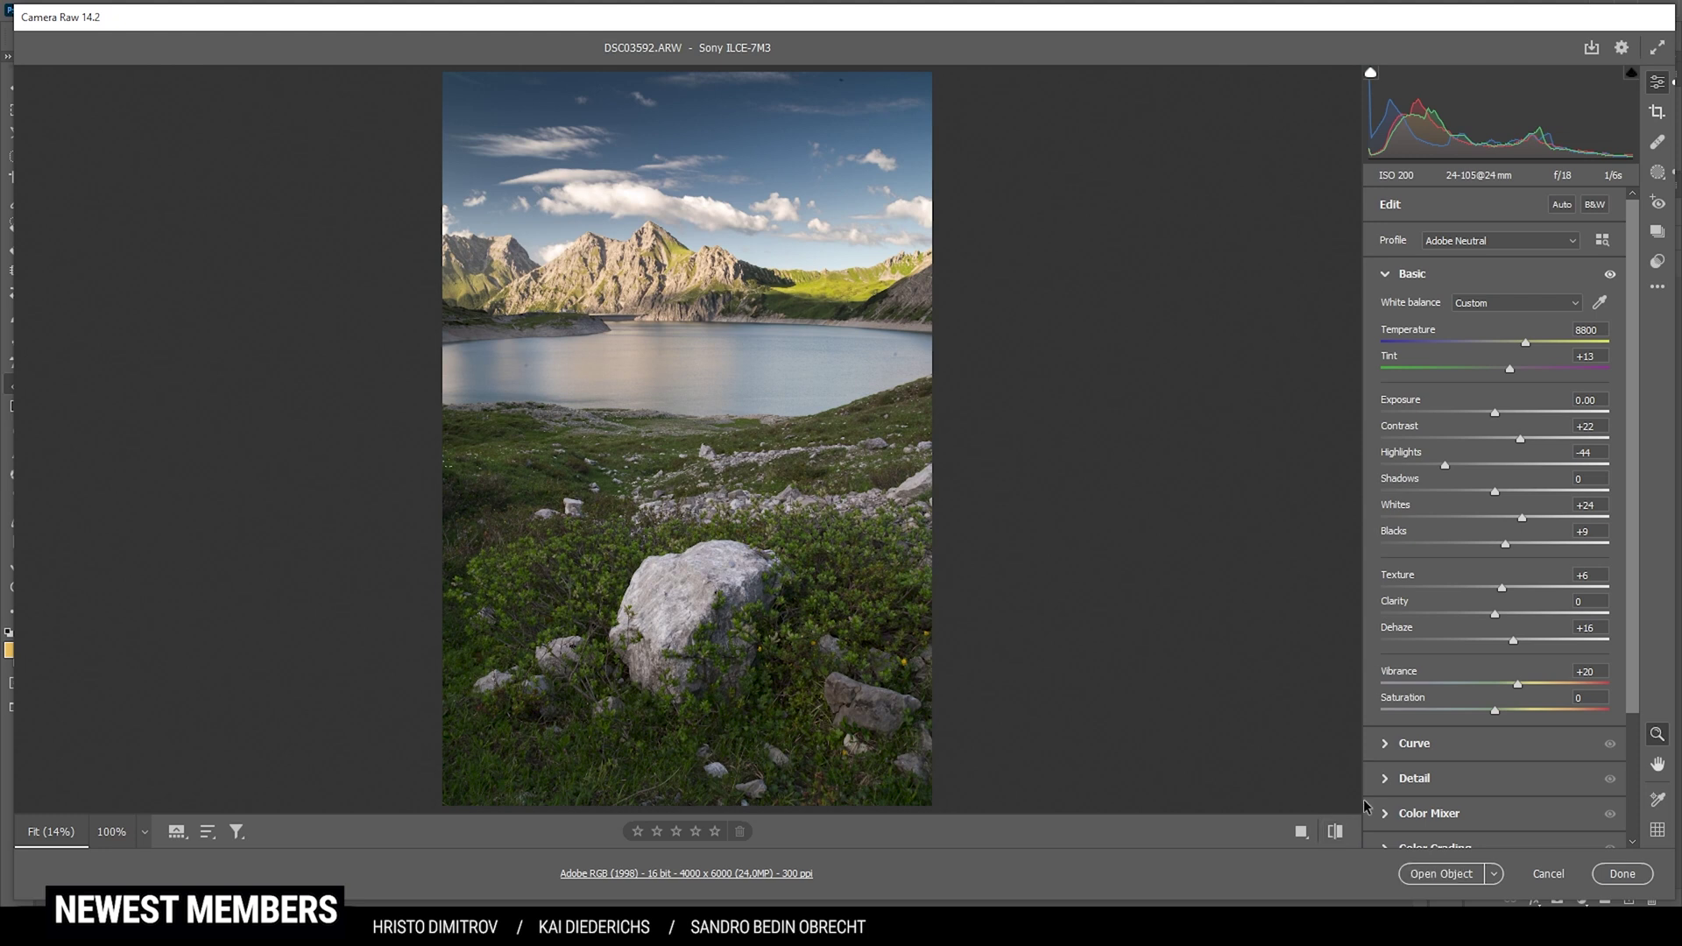
Step: In the HSL Color Mixer, raise Yellows and Greens saturation and slightly lower Blues saturation
scroll(1633, 214, down, 2)
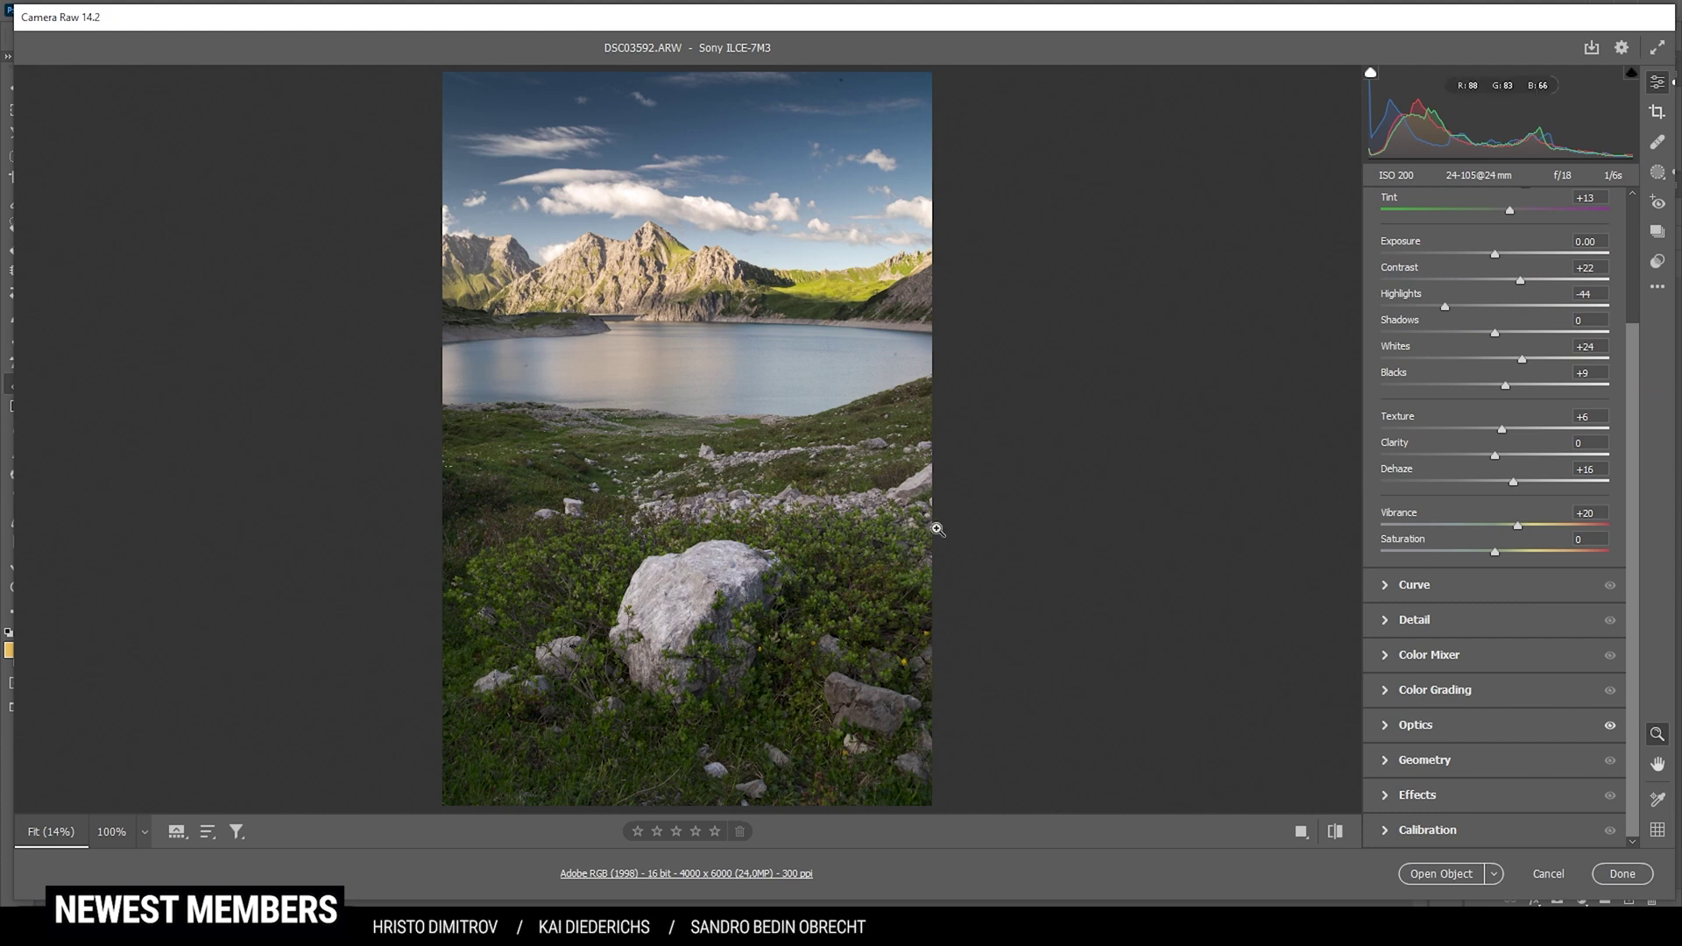
click(1440, 655)
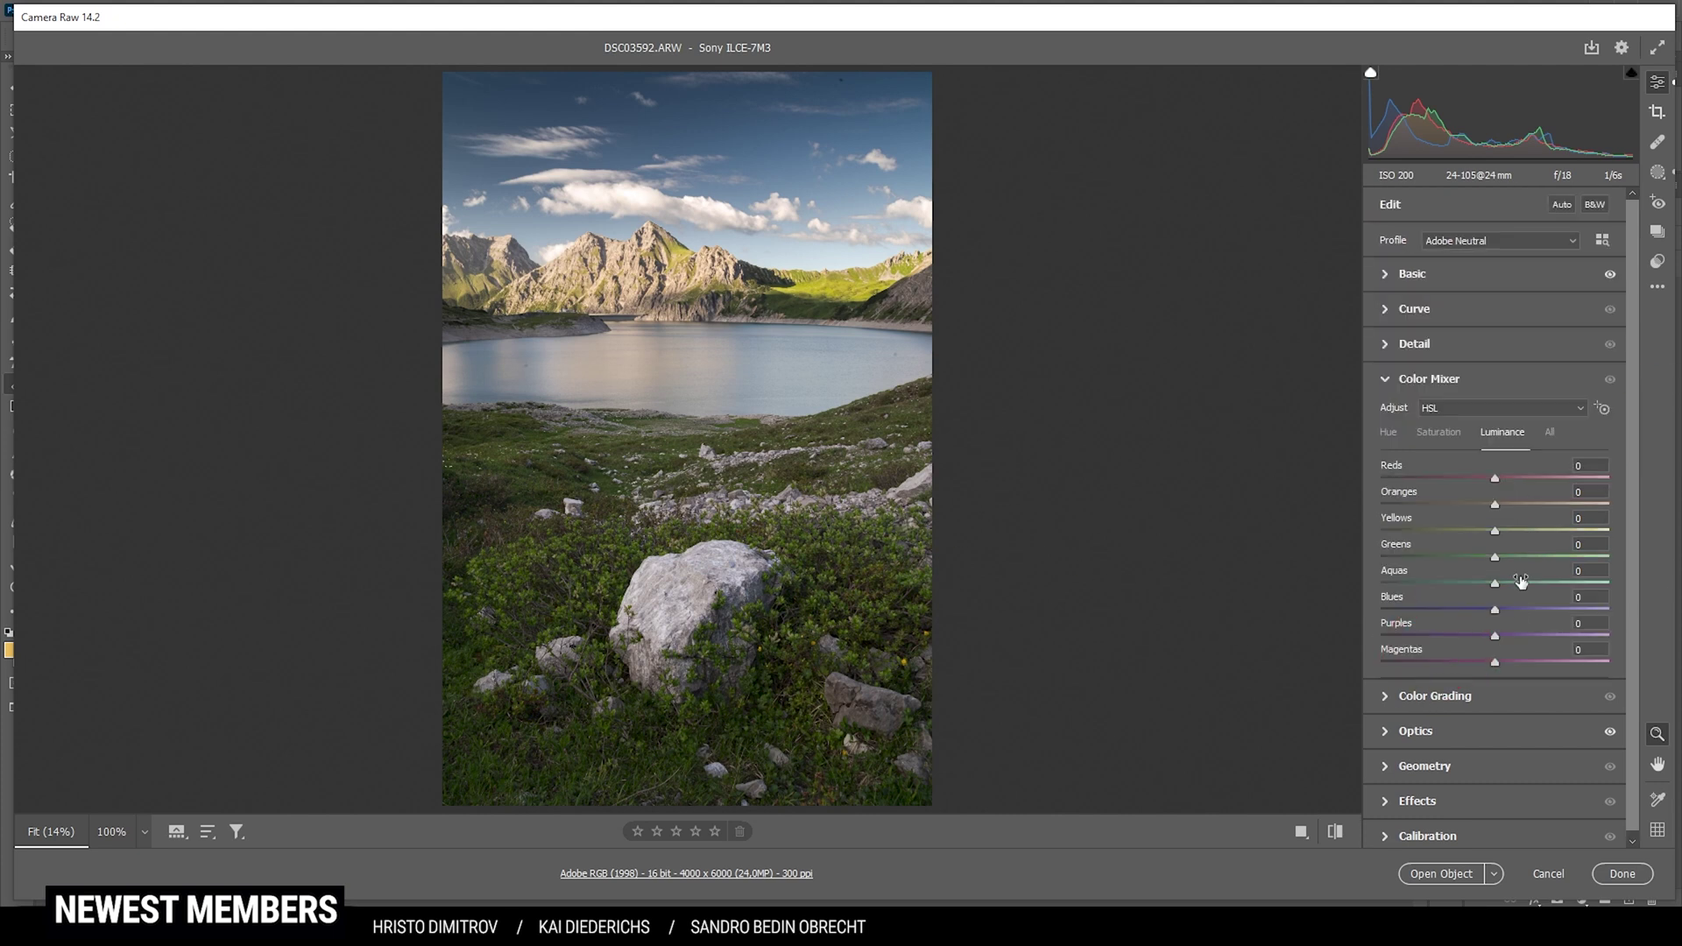
click(1458, 435)
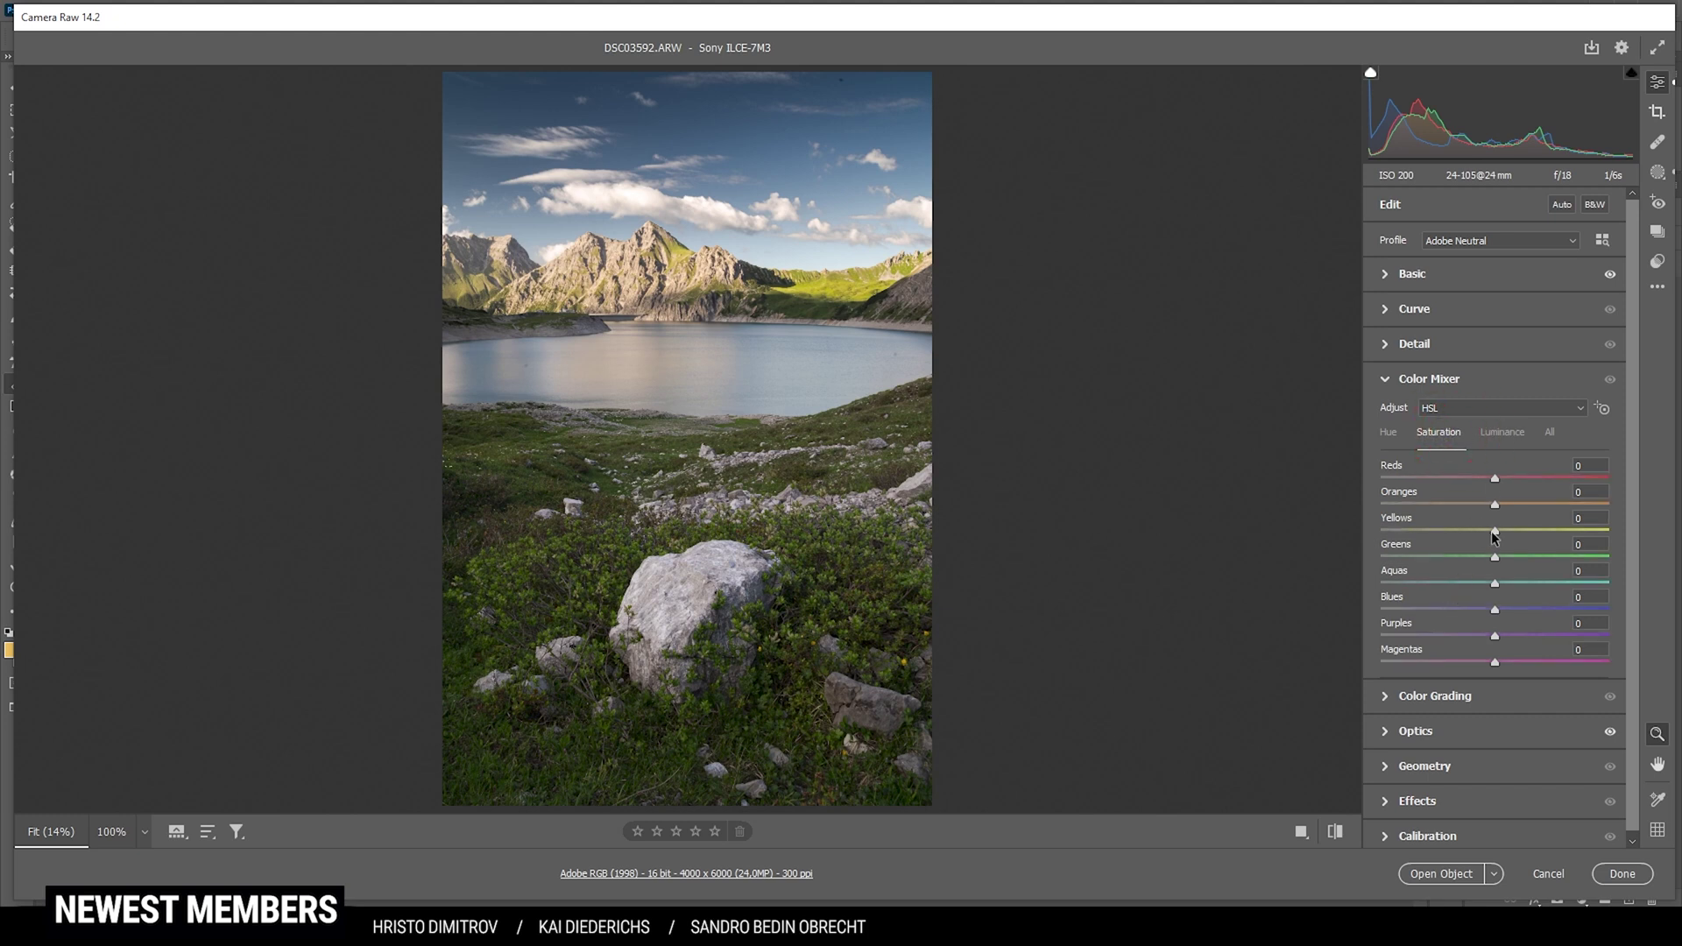
drag(1496, 534, 1506, 536)
drag(1523, 538, 1513, 557)
drag(1511, 608, 1506, 609)
Step: Set luminance to Yellows +20, Greens +27 and Blues -30
click(1502, 433)
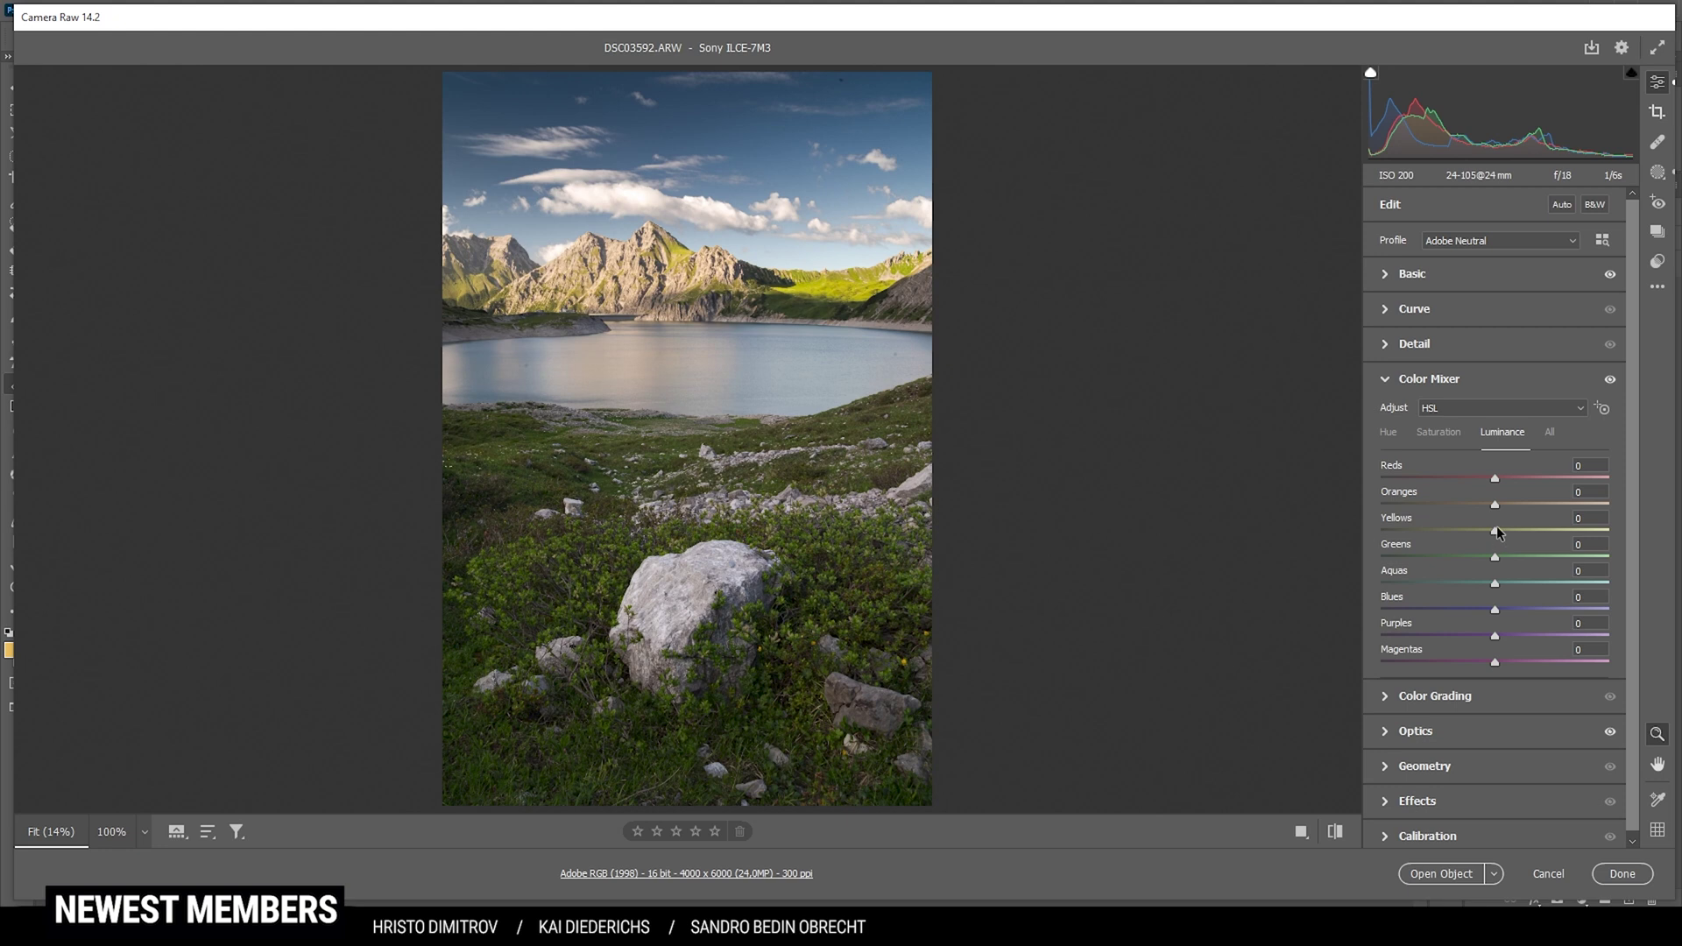
drag(1515, 529, 1507, 561)
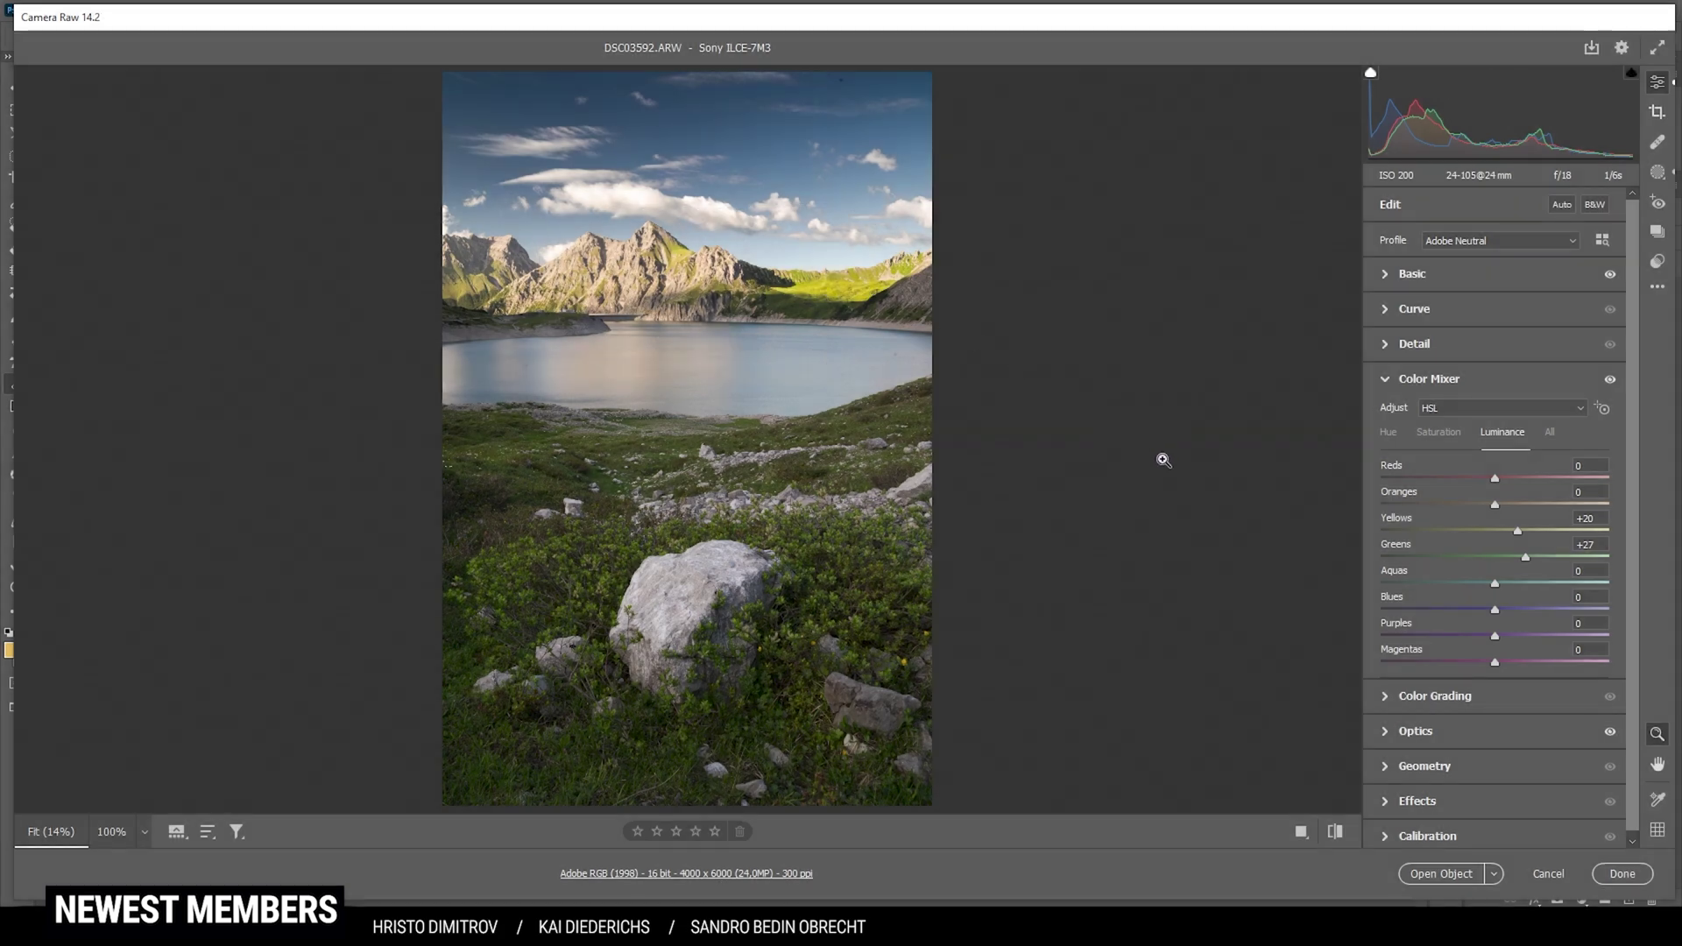
drag(1495, 609, 1473, 610)
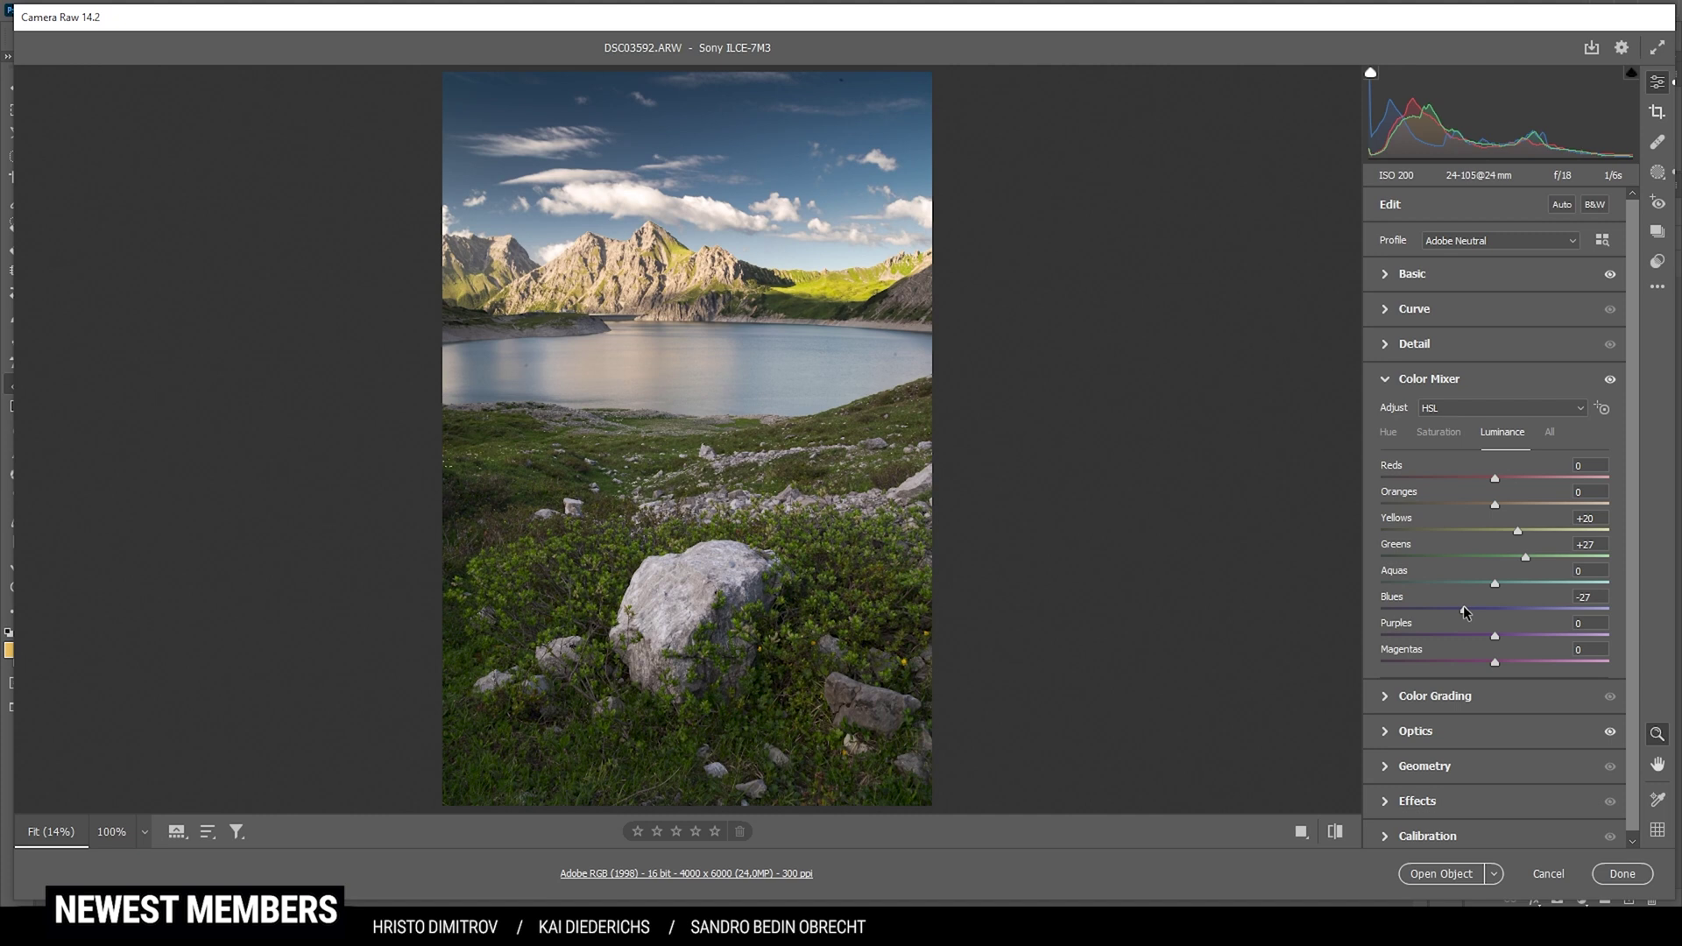
drag(1464, 608, 1460, 608)
click(1470, 383)
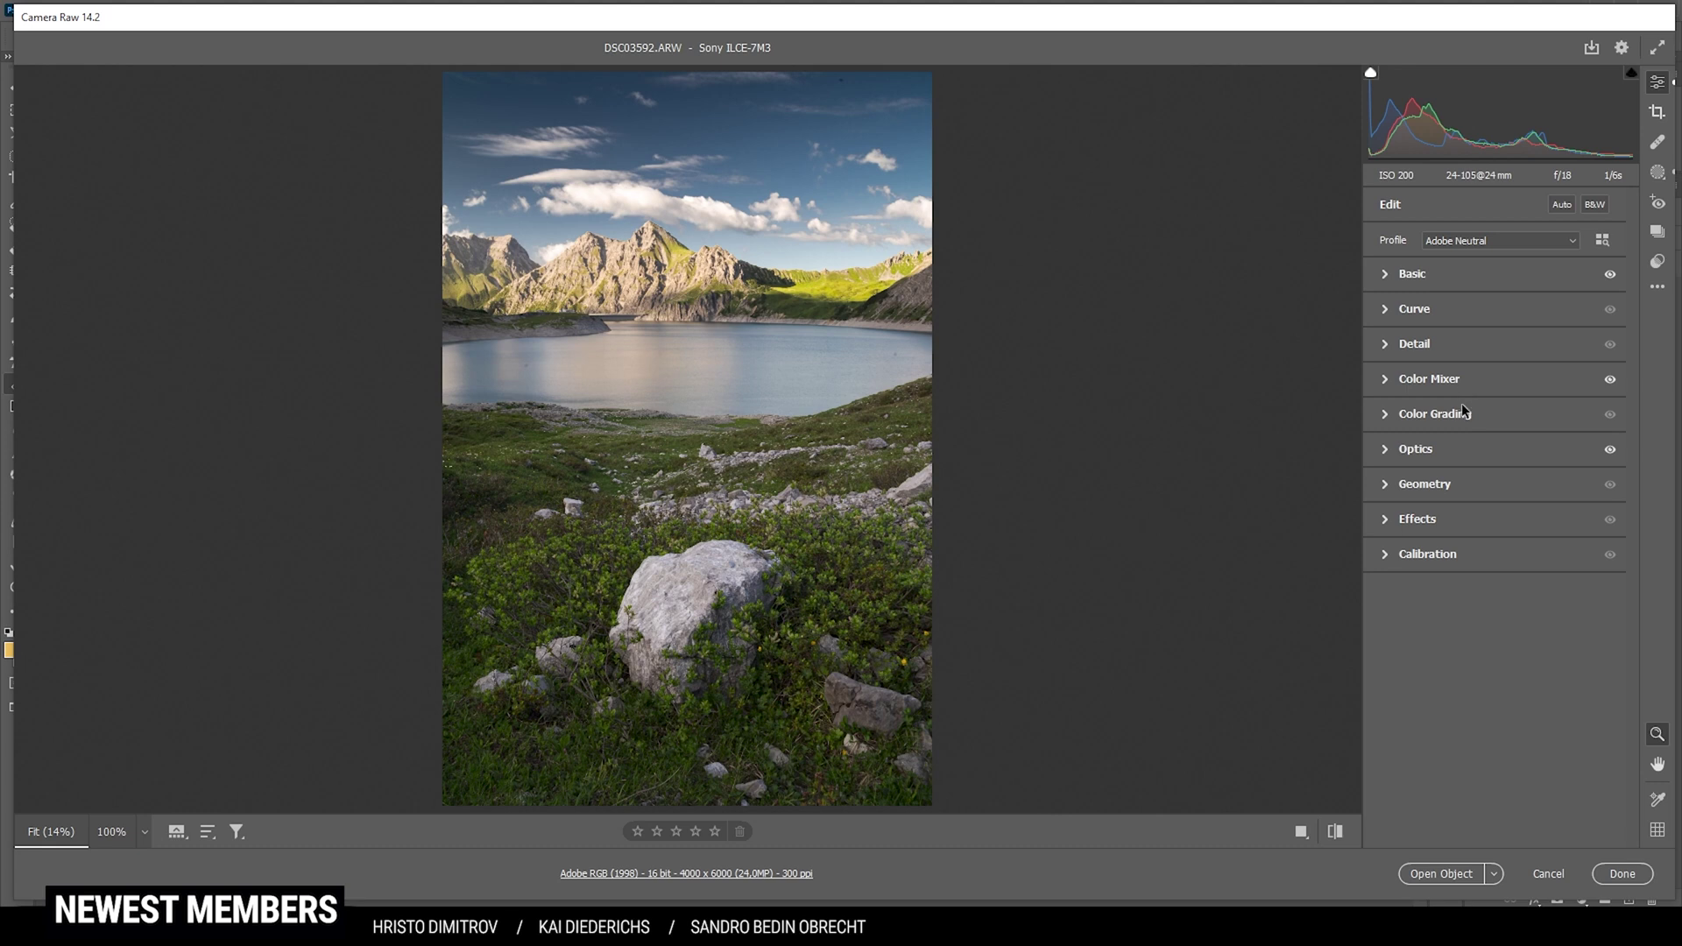
Step: Color grade highlights at Hue 44 Saturation 5, midtones at Hue 48 Saturation 3, shadows at Hue 223 Saturation 5
click(1462, 411)
click(1533, 441)
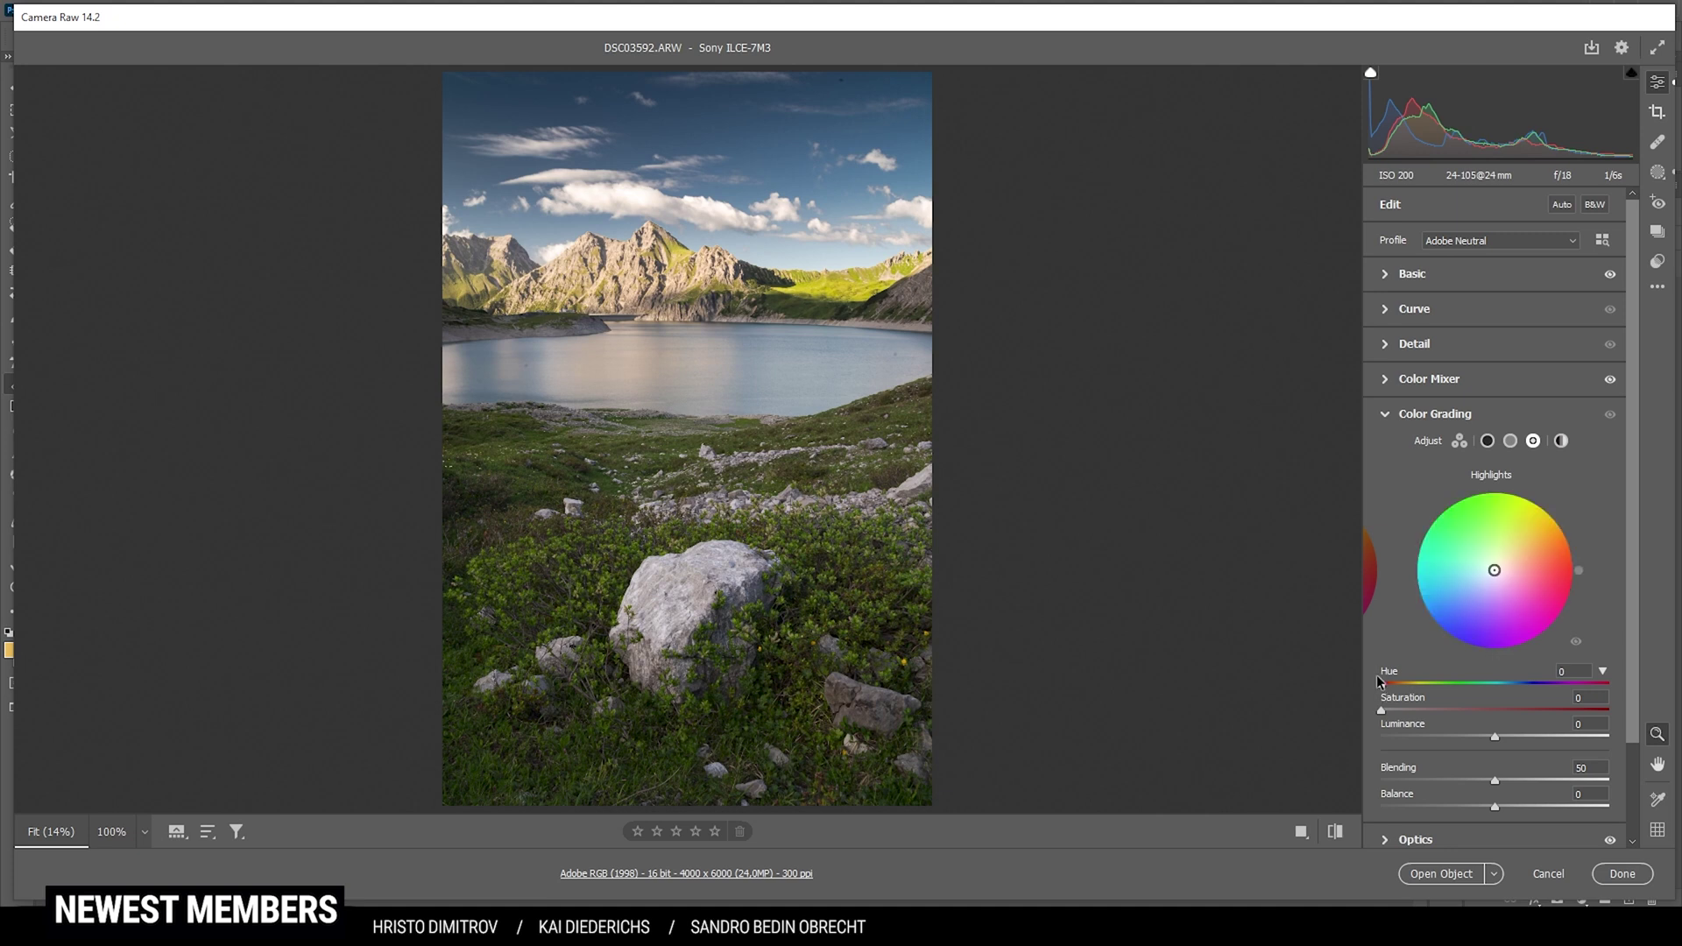
mouse_move(1381, 685)
mouse_down()
mouse_move(1408, 687)
mouse_move(1387, 712)
mouse_move(1474, 707)
mouse_move(1395, 712)
mouse_up()
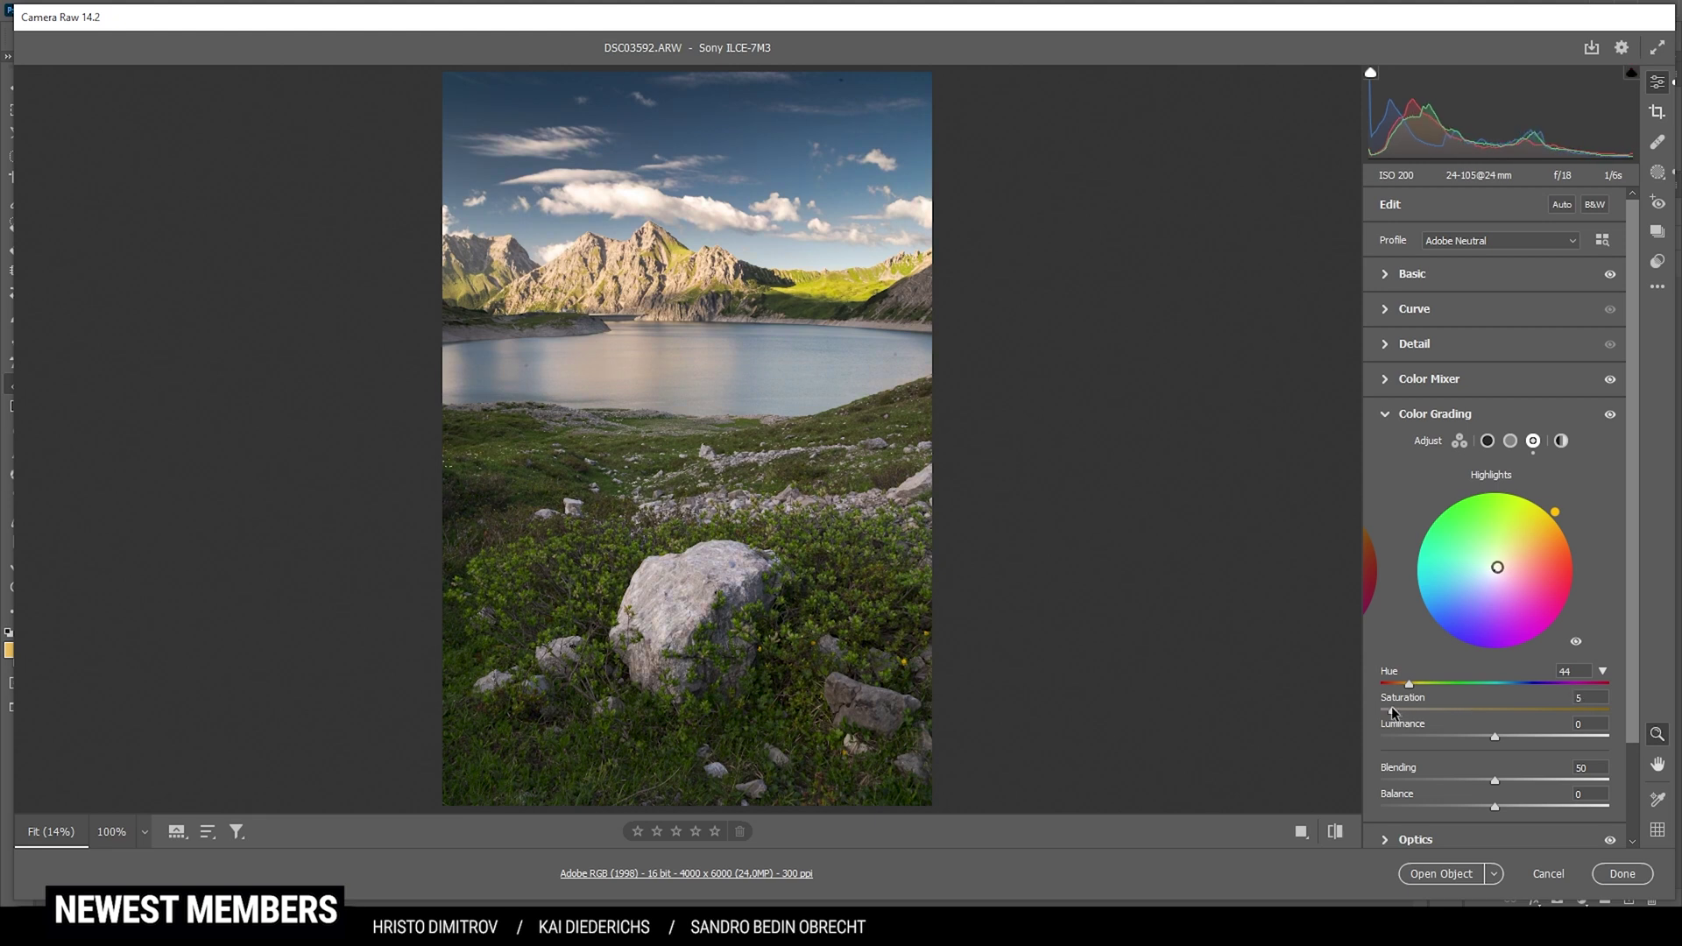
click(1510, 441)
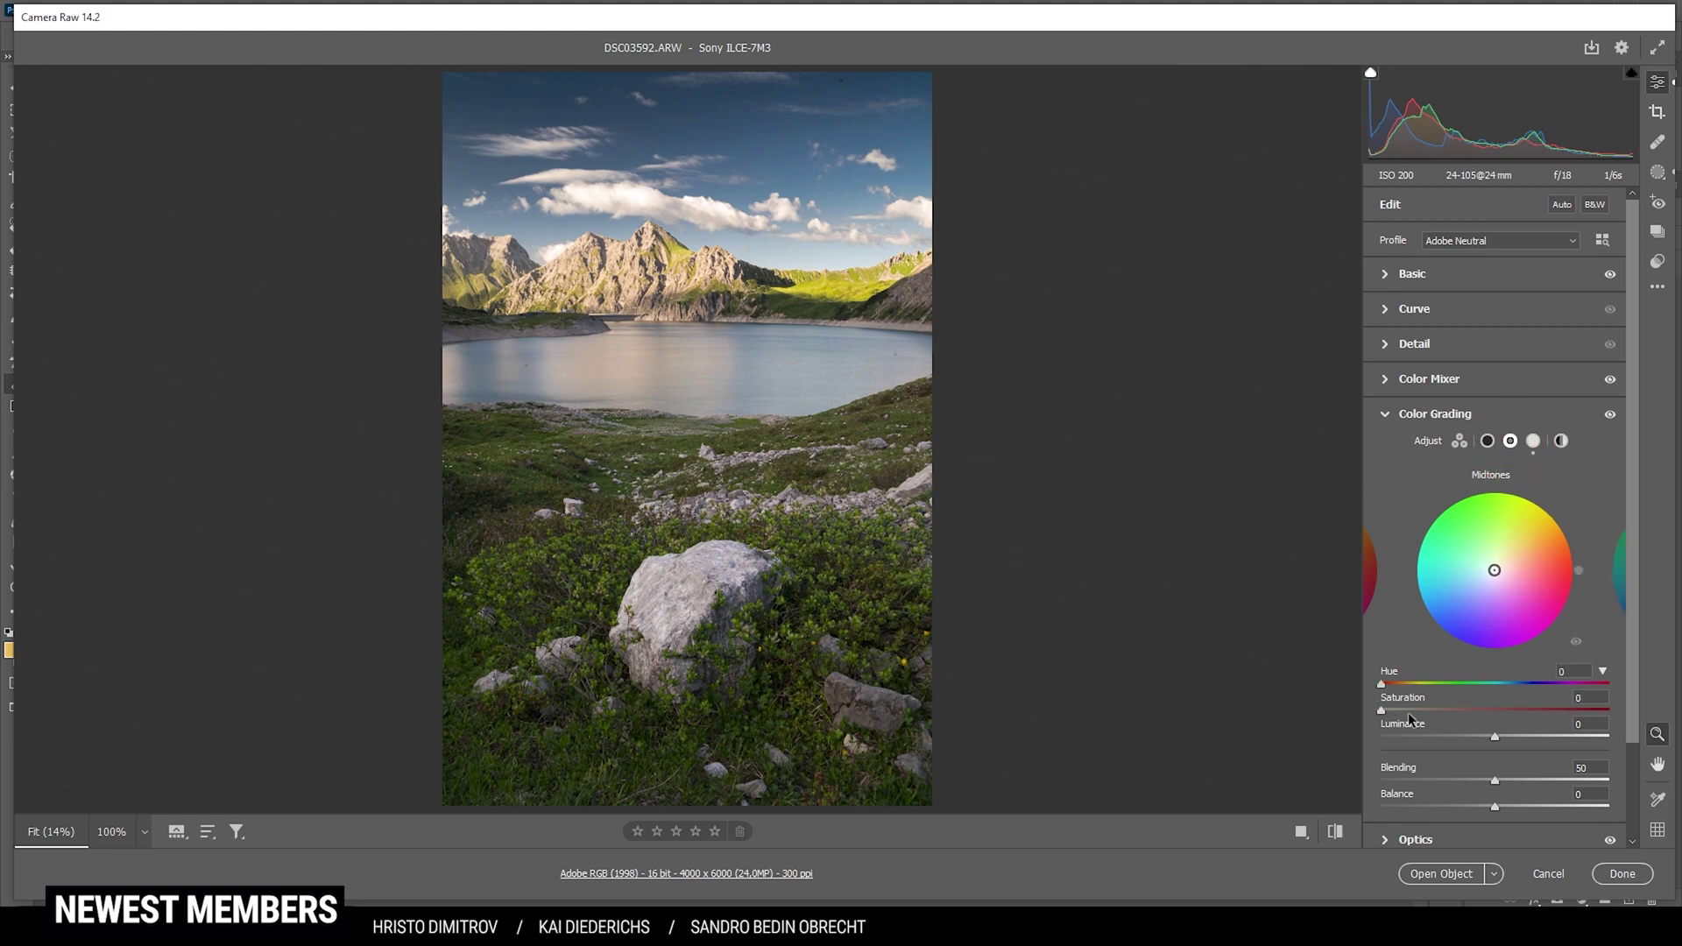
mouse_move(1382, 684)
mouse_down()
mouse_move(1412, 685)
mouse_move(1390, 710)
mouse_up()
click(1487, 441)
drag(1383, 684, 1524, 701)
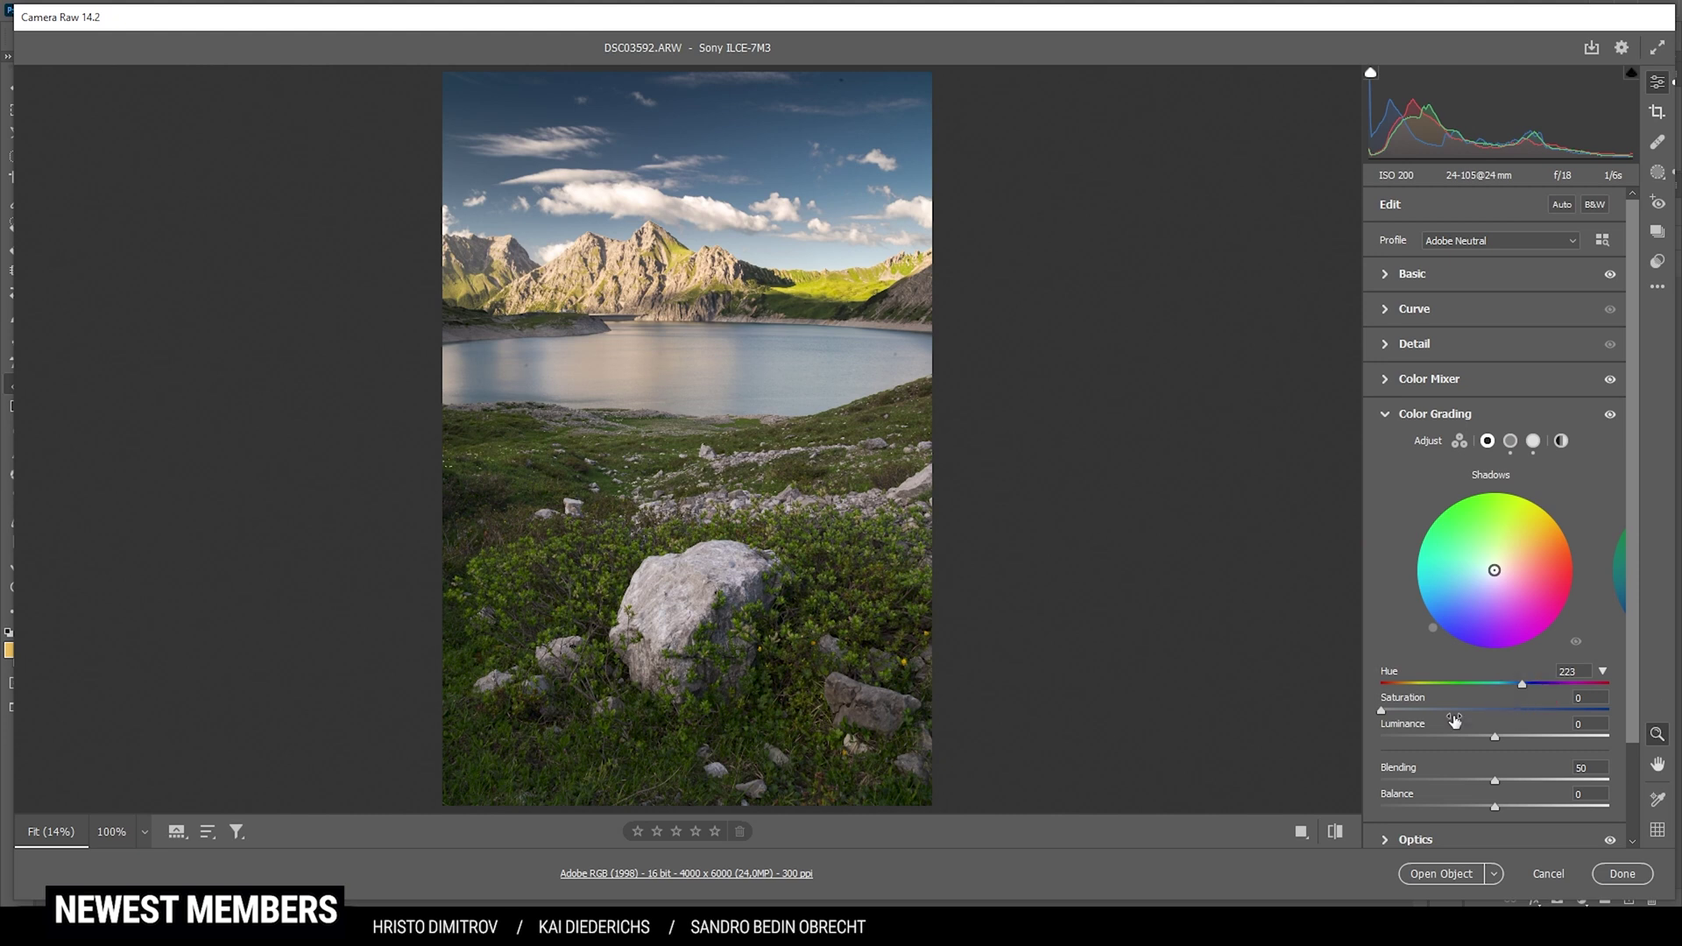
drag(1382, 711, 1392, 712)
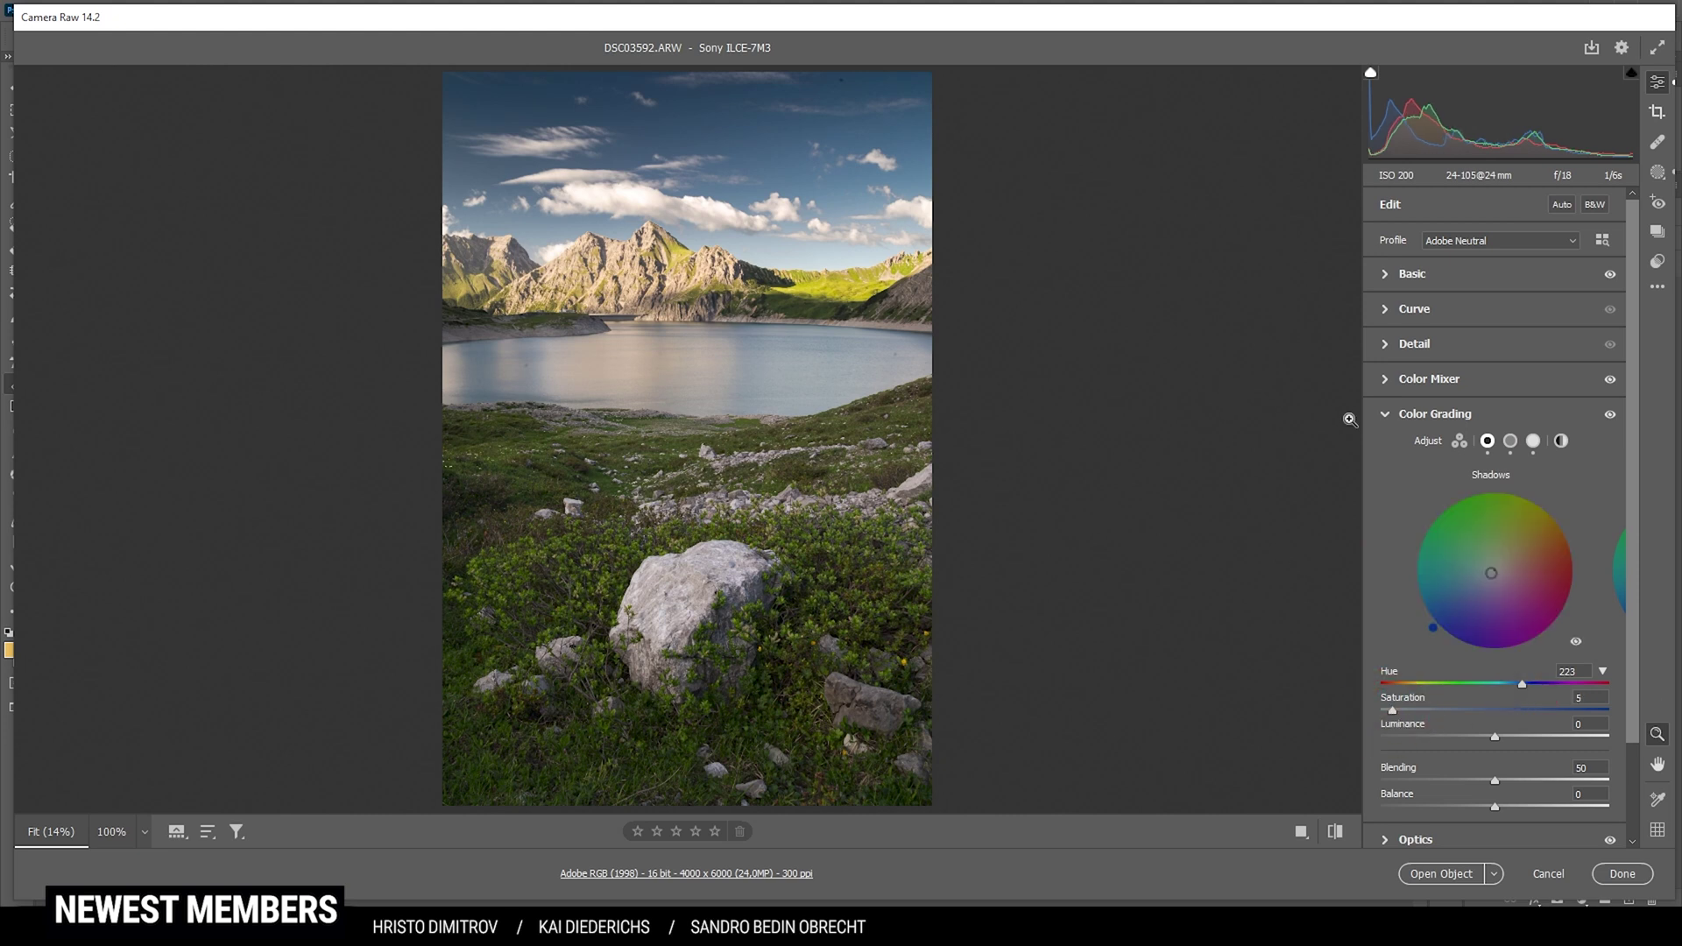
click(1386, 418)
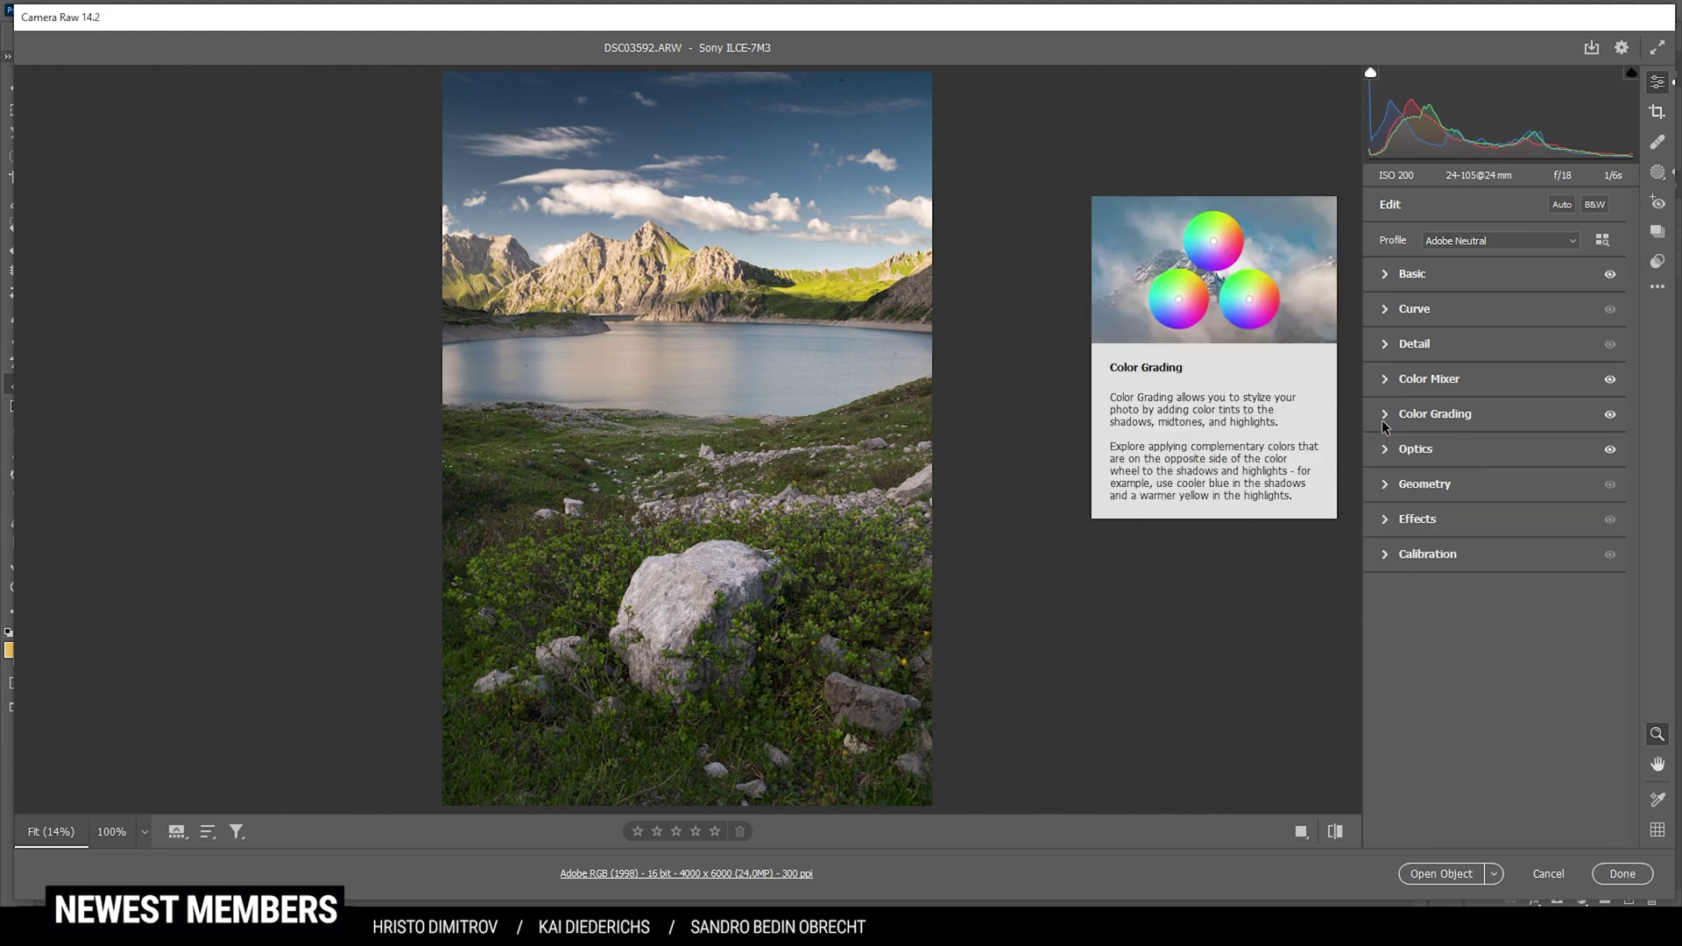
Step: In Calibration, set Blue Primary Hue to -10 and Saturation +18, then collapse the panel
click(1385, 556)
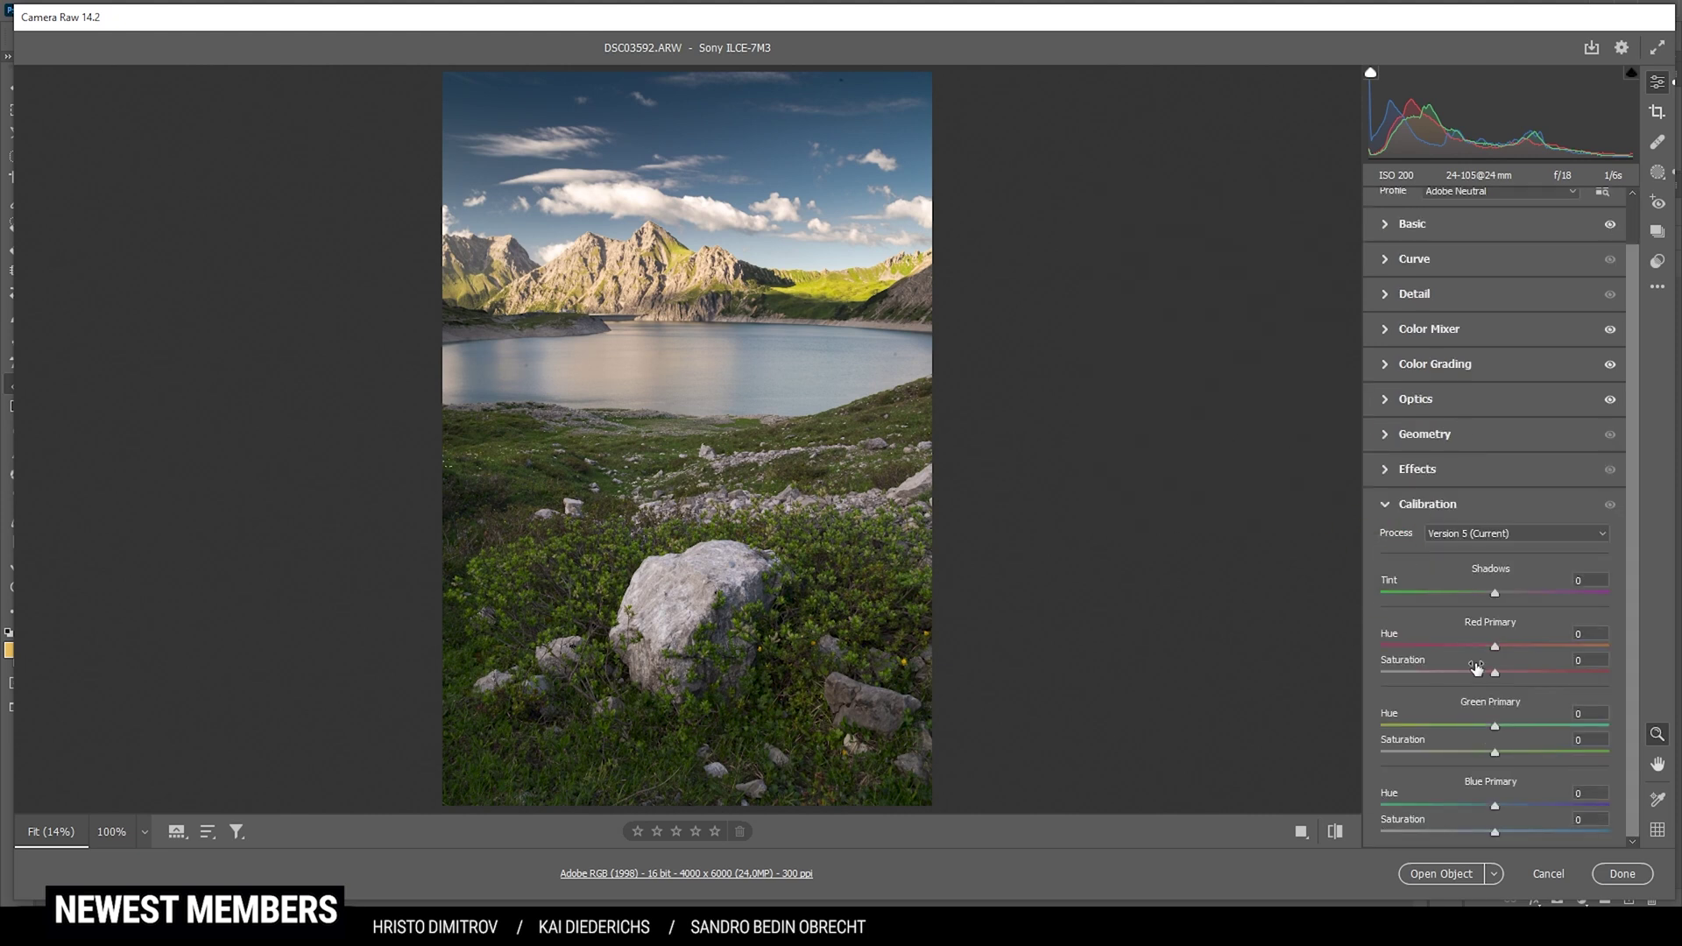
drag(1495, 807, 1493, 807)
drag(1486, 803, 1516, 830)
click(1429, 505)
Step: In the Detail panel, set Sharpening 75, Radius 0.5, Detail 100 and Masking 73
click(1432, 344)
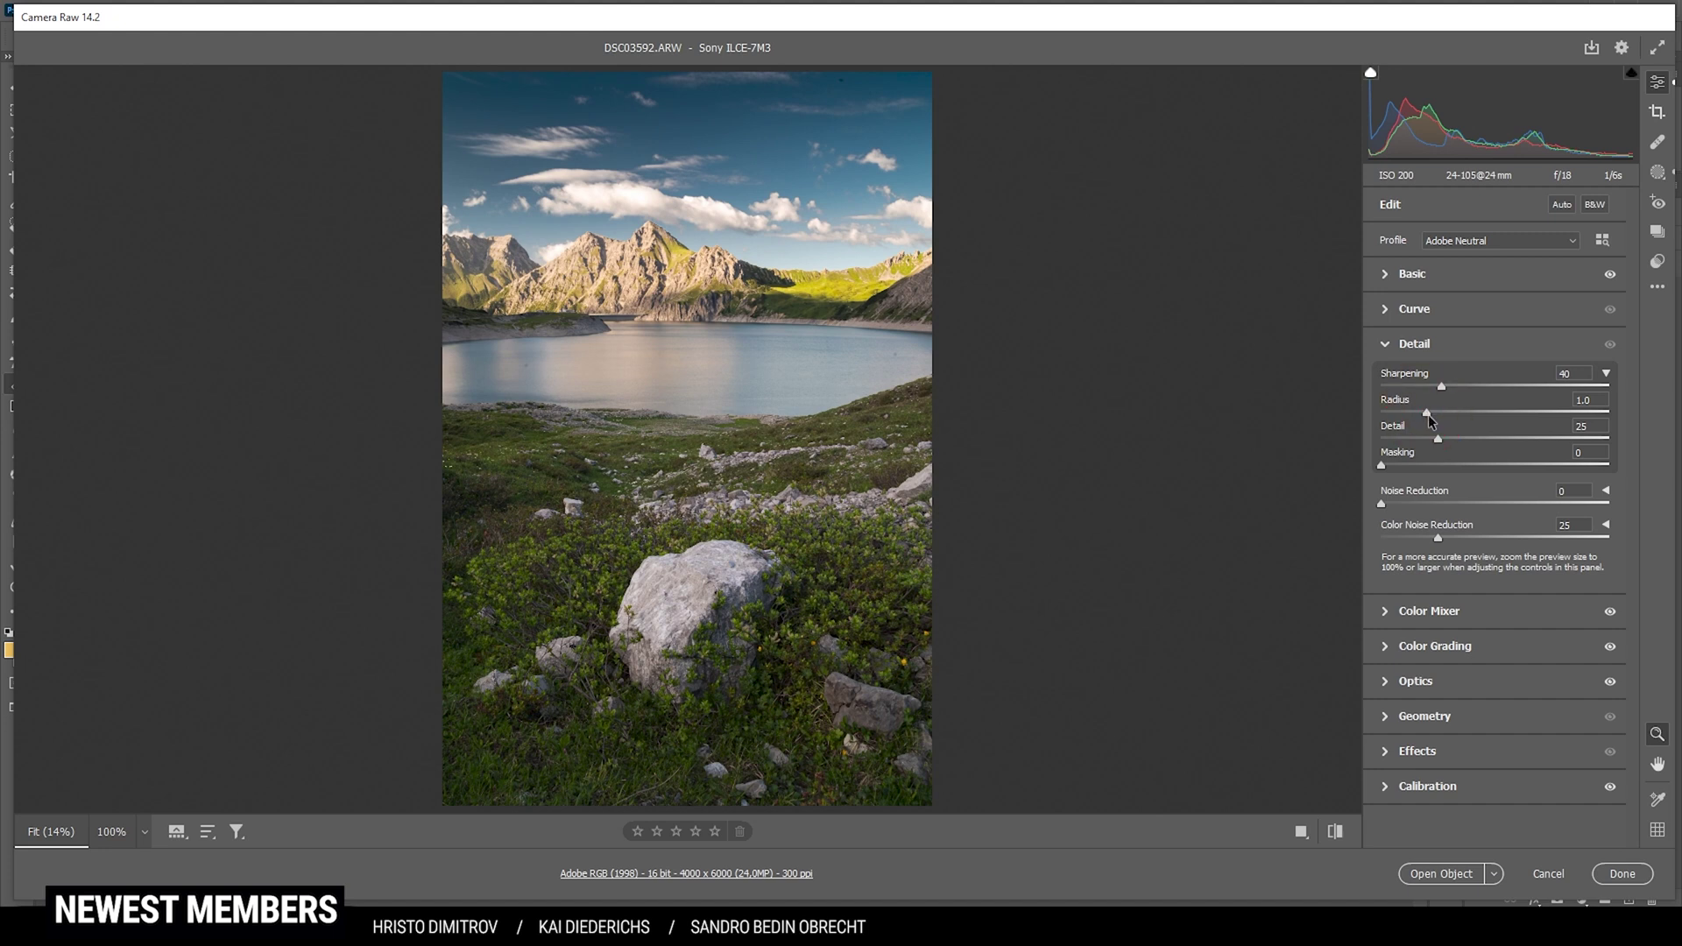
drag(1428, 408, 1347, 415)
drag(1382, 465, 1550, 488)
drag(1486, 392, 1500, 393)
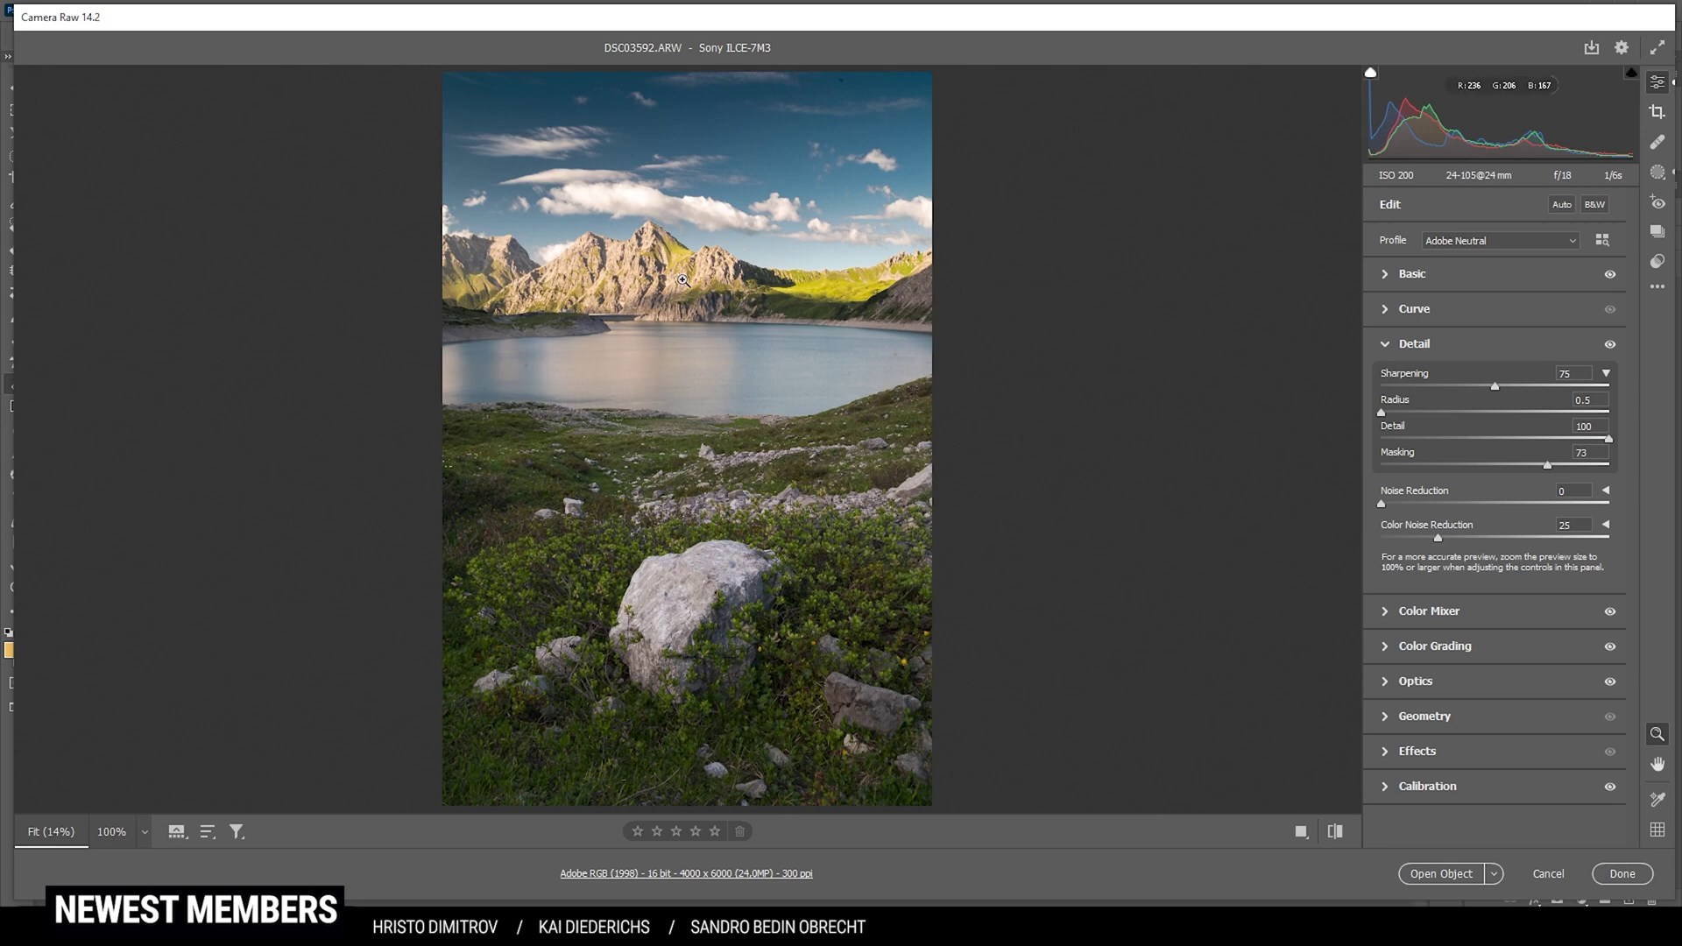
Step: Open the raw edit in Photoshop as DSC03592-1 and spot-heal the dark speck in the sky
click(1454, 878)
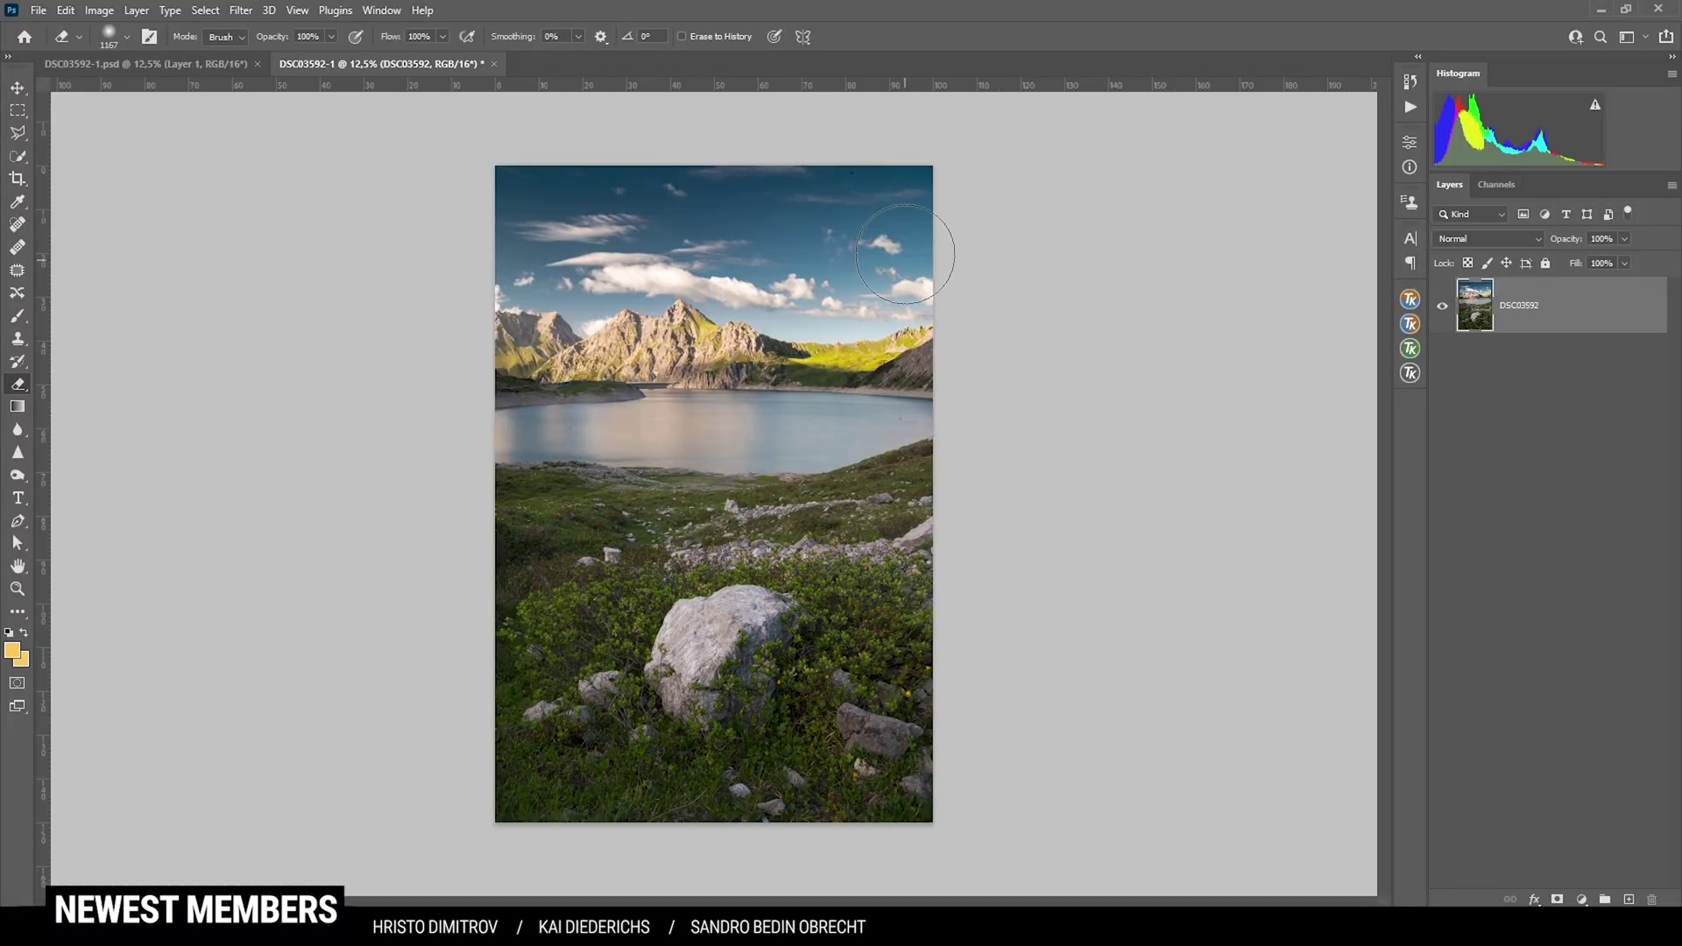
scroll(951, 149, up, 5)
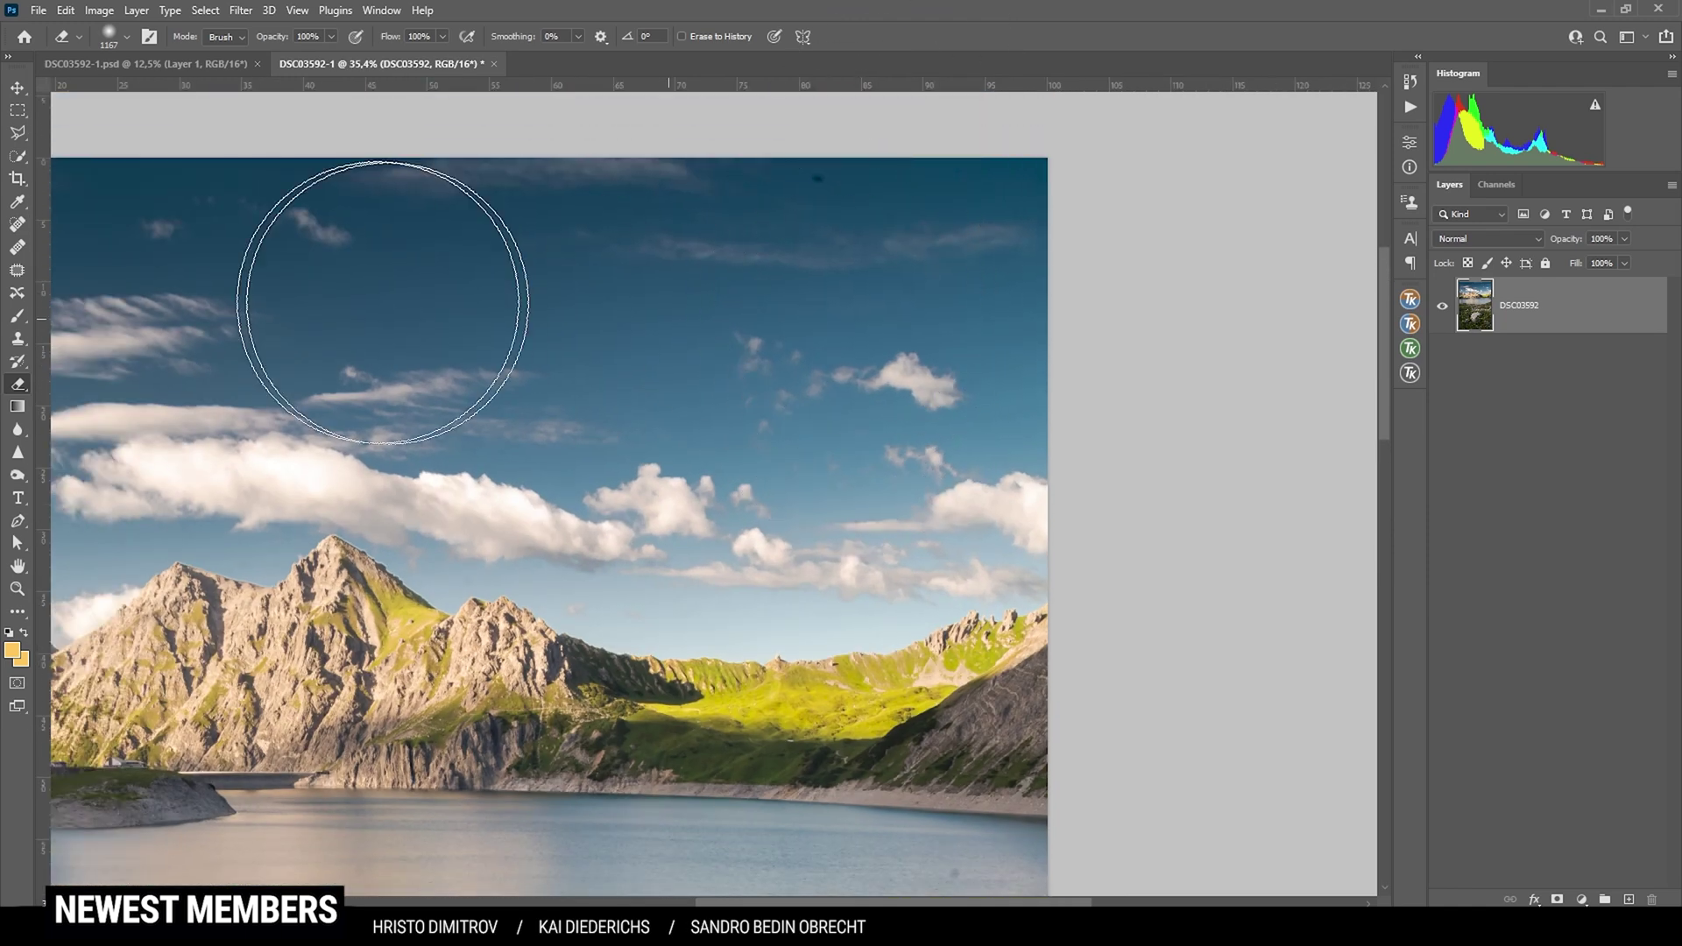
click(18, 224)
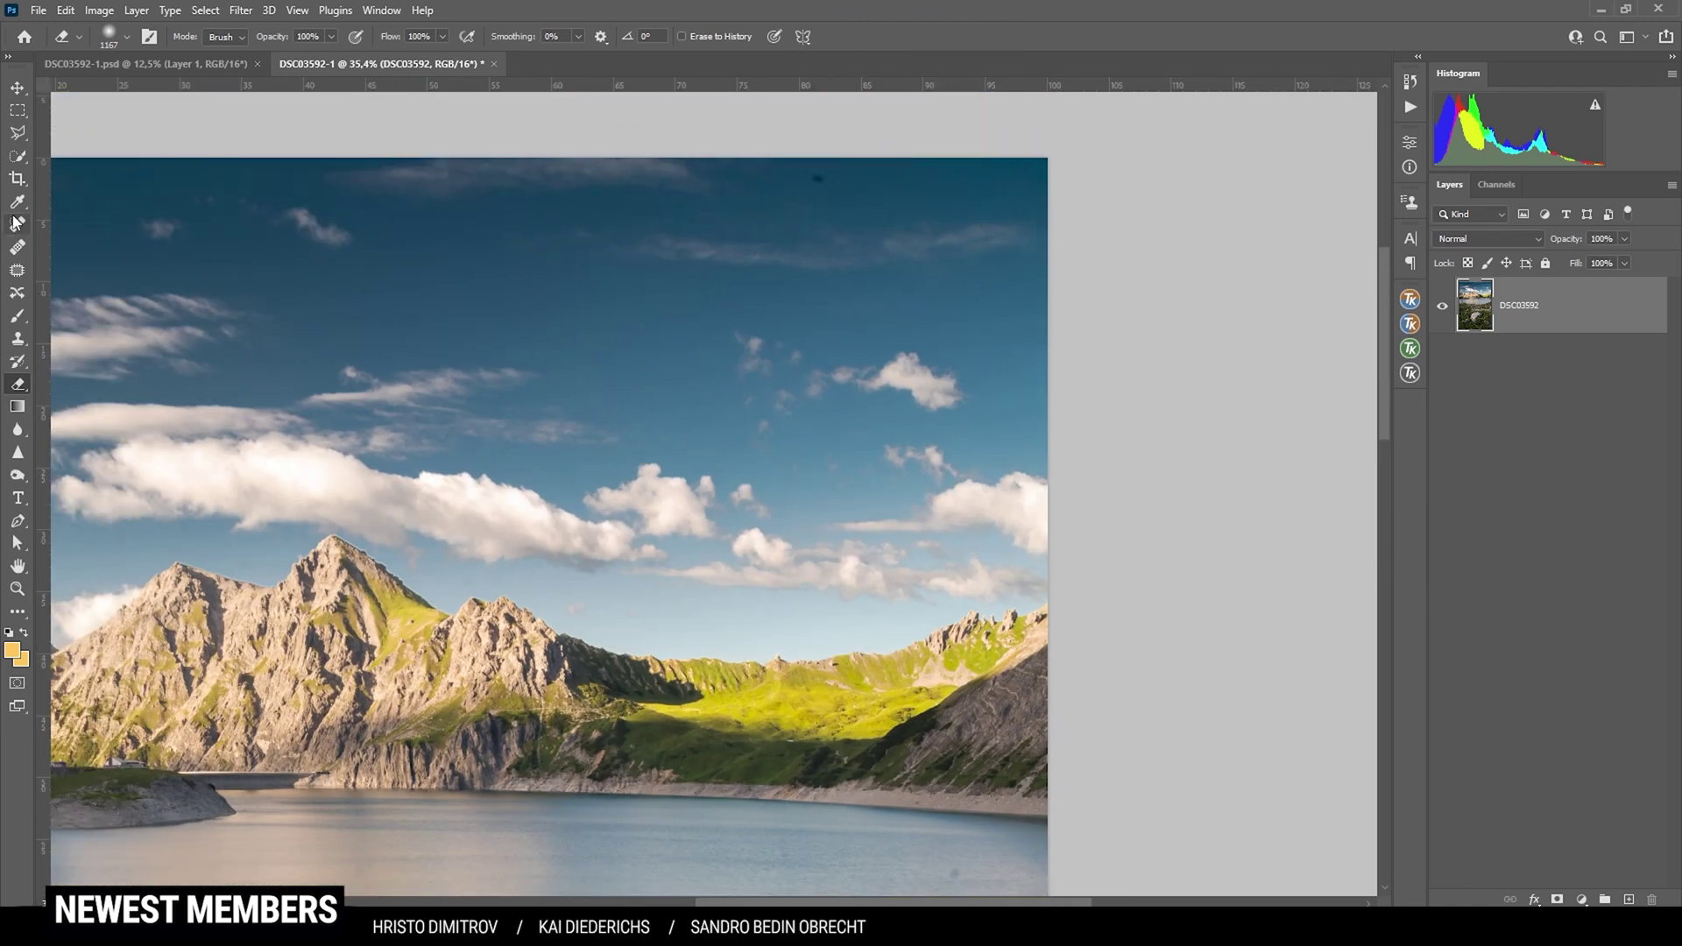
click(820, 180)
scroll(639, 424, up, 2)
scroll(744, 424, left, 3)
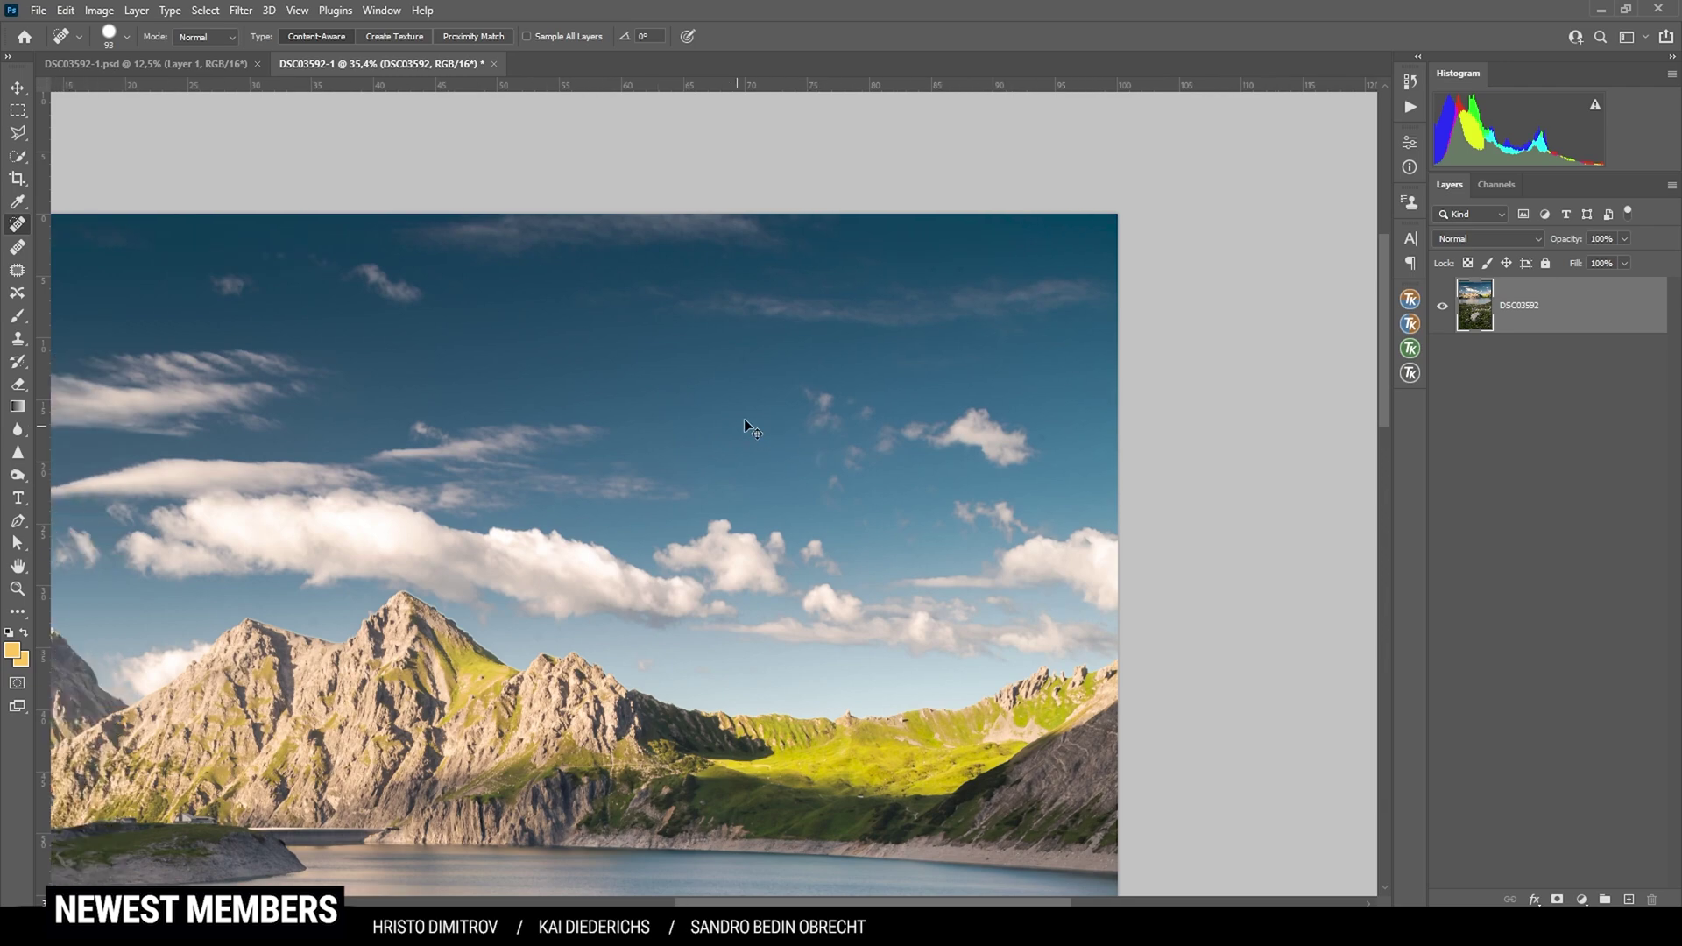
scroll(1034, 260, down, 5)
scroll(964, 394, right, 3)
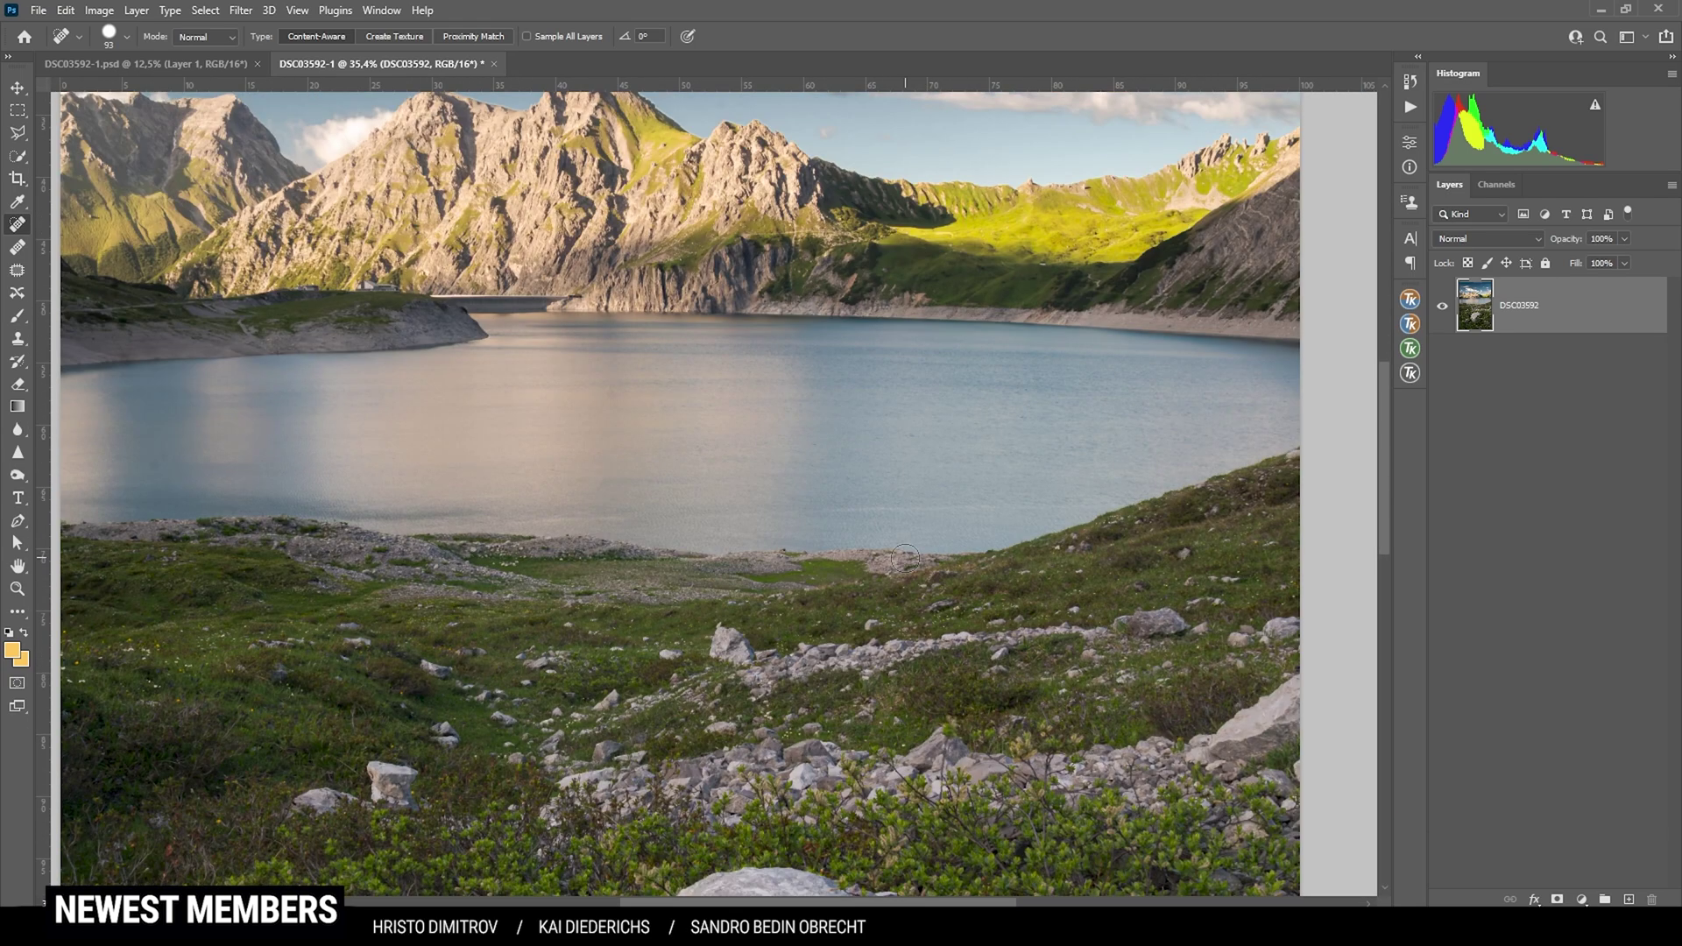
scroll(895, 521, down, 2)
scroll(895, 521, down, 1)
scroll(598, 122, down, 2)
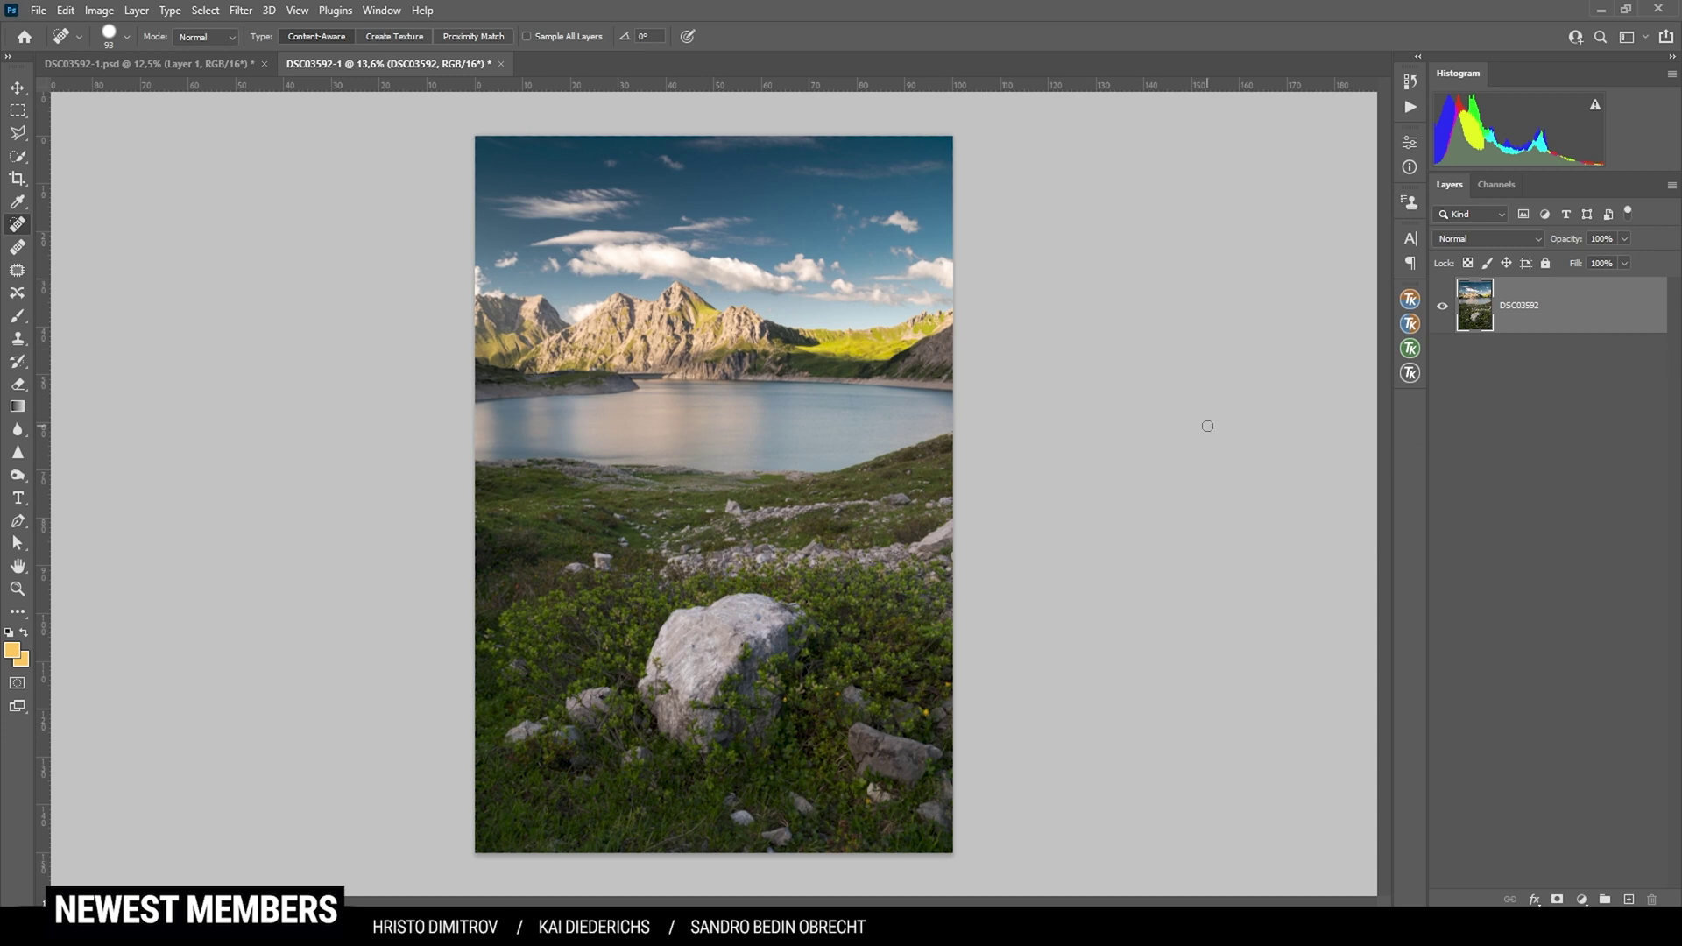
Step: Add a new Layer 1 set to Overlay blend mode
click(1411, 350)
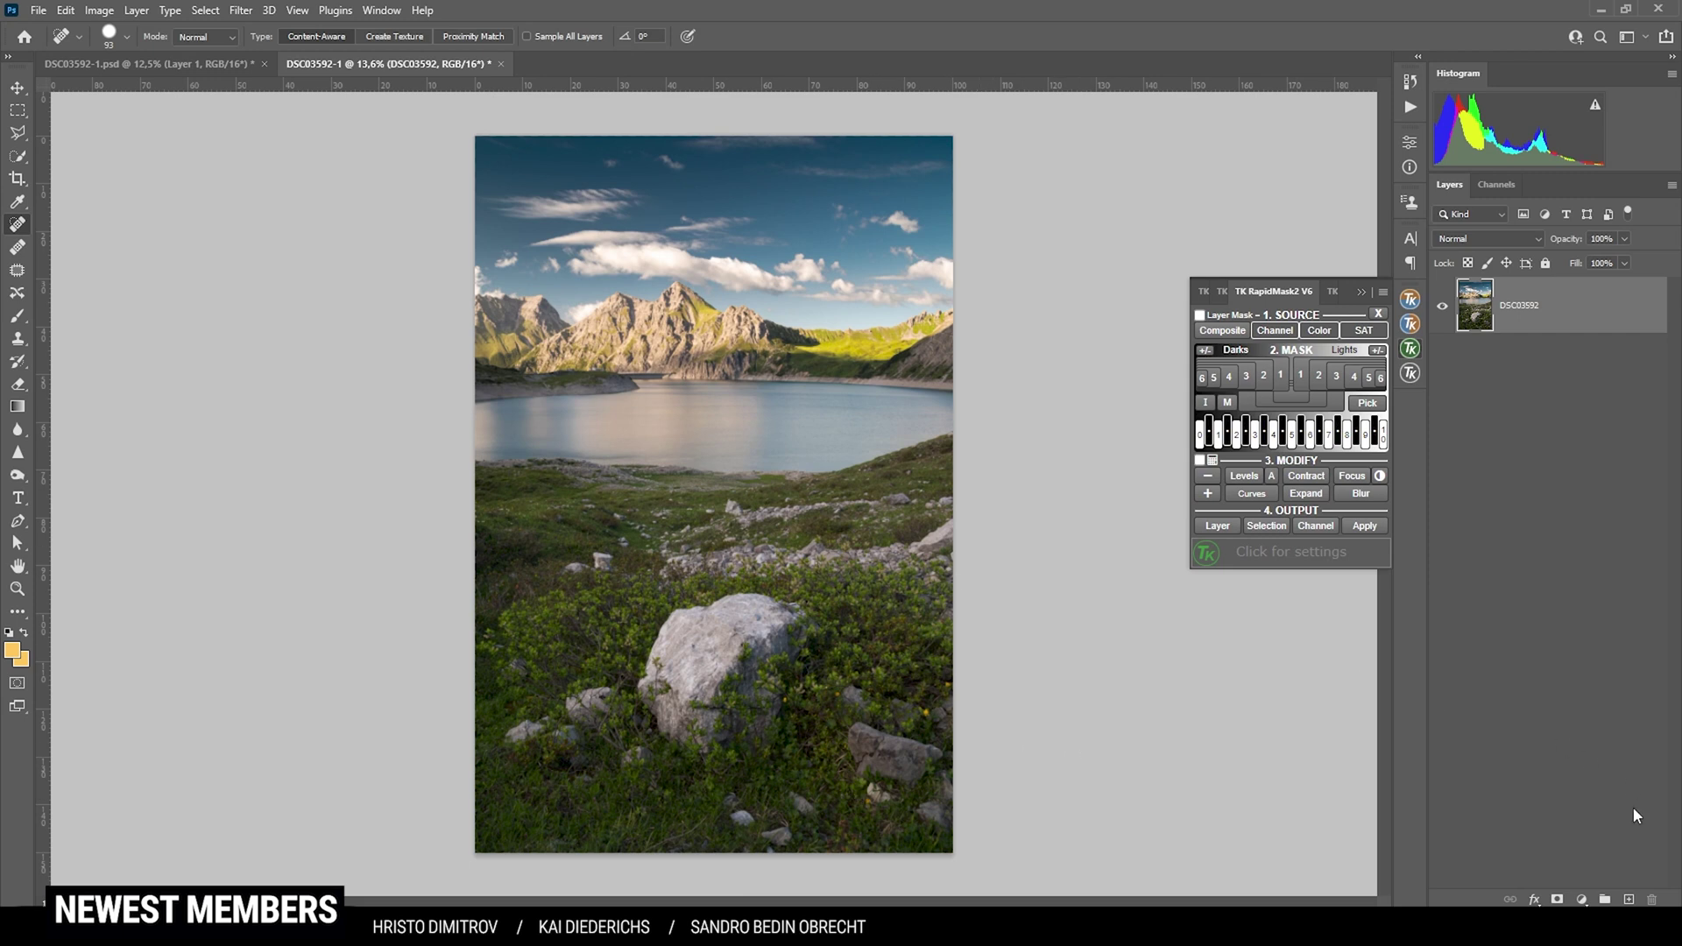
click(1633, 901)
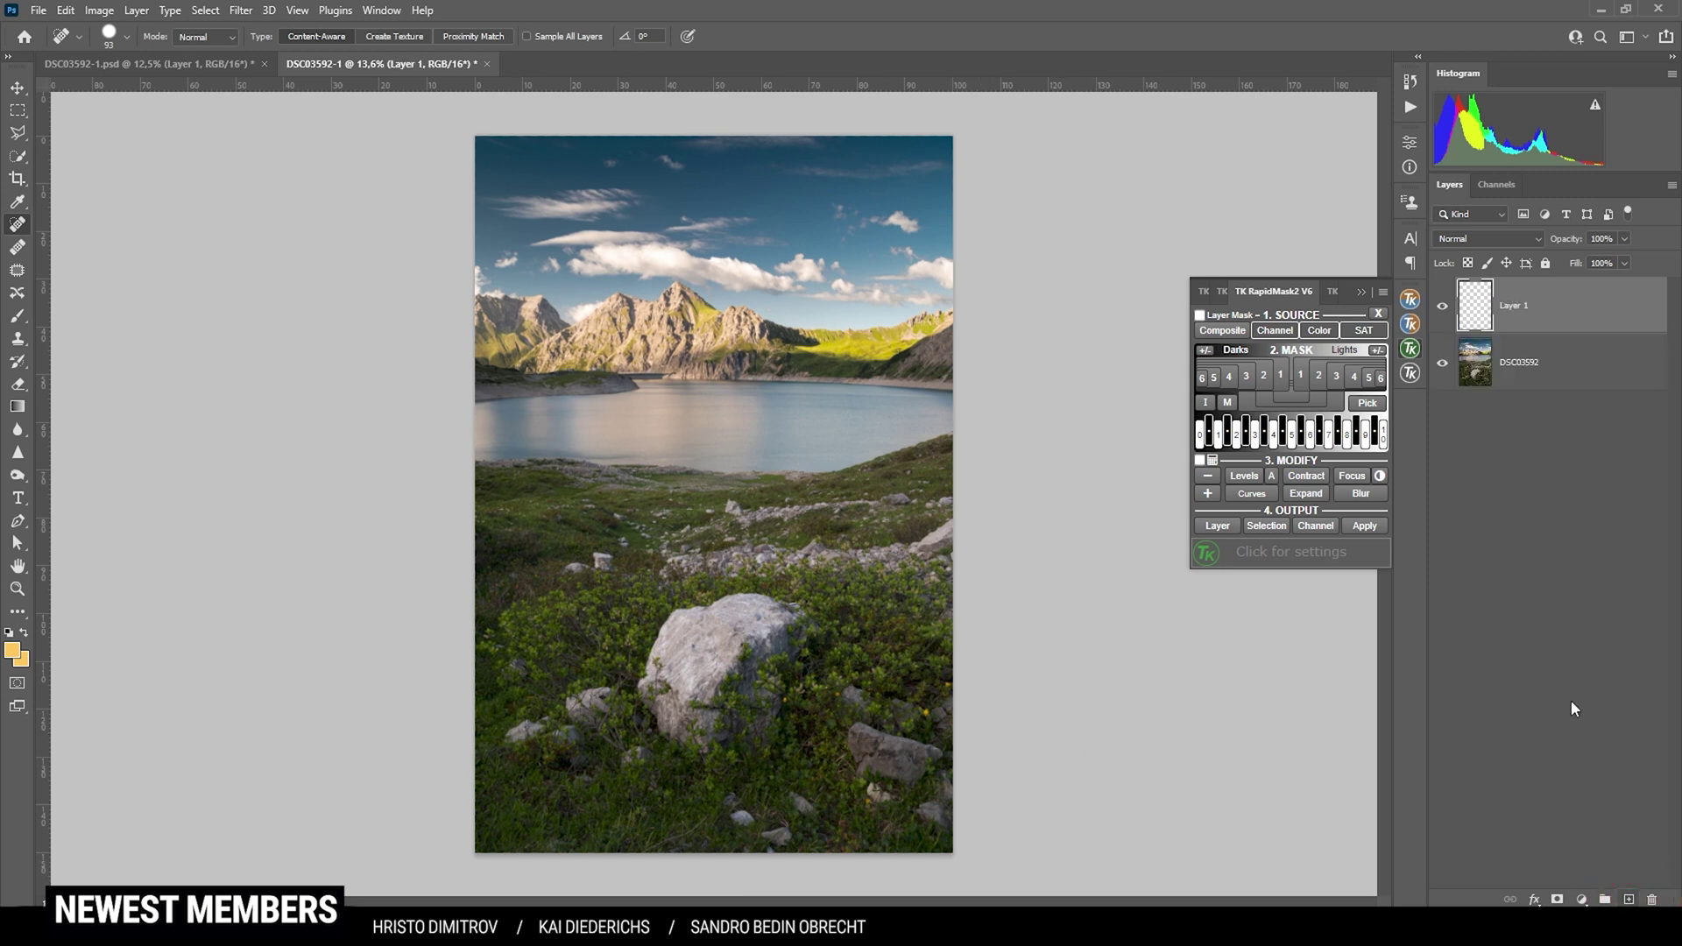
click(1486, 238)
click(1461, 452)
Step: Compare the Darks-1 and Darks-2 masks, then apply Darks-3 as Layer 1's mask
click(1281, 377)
click(1266, 377)
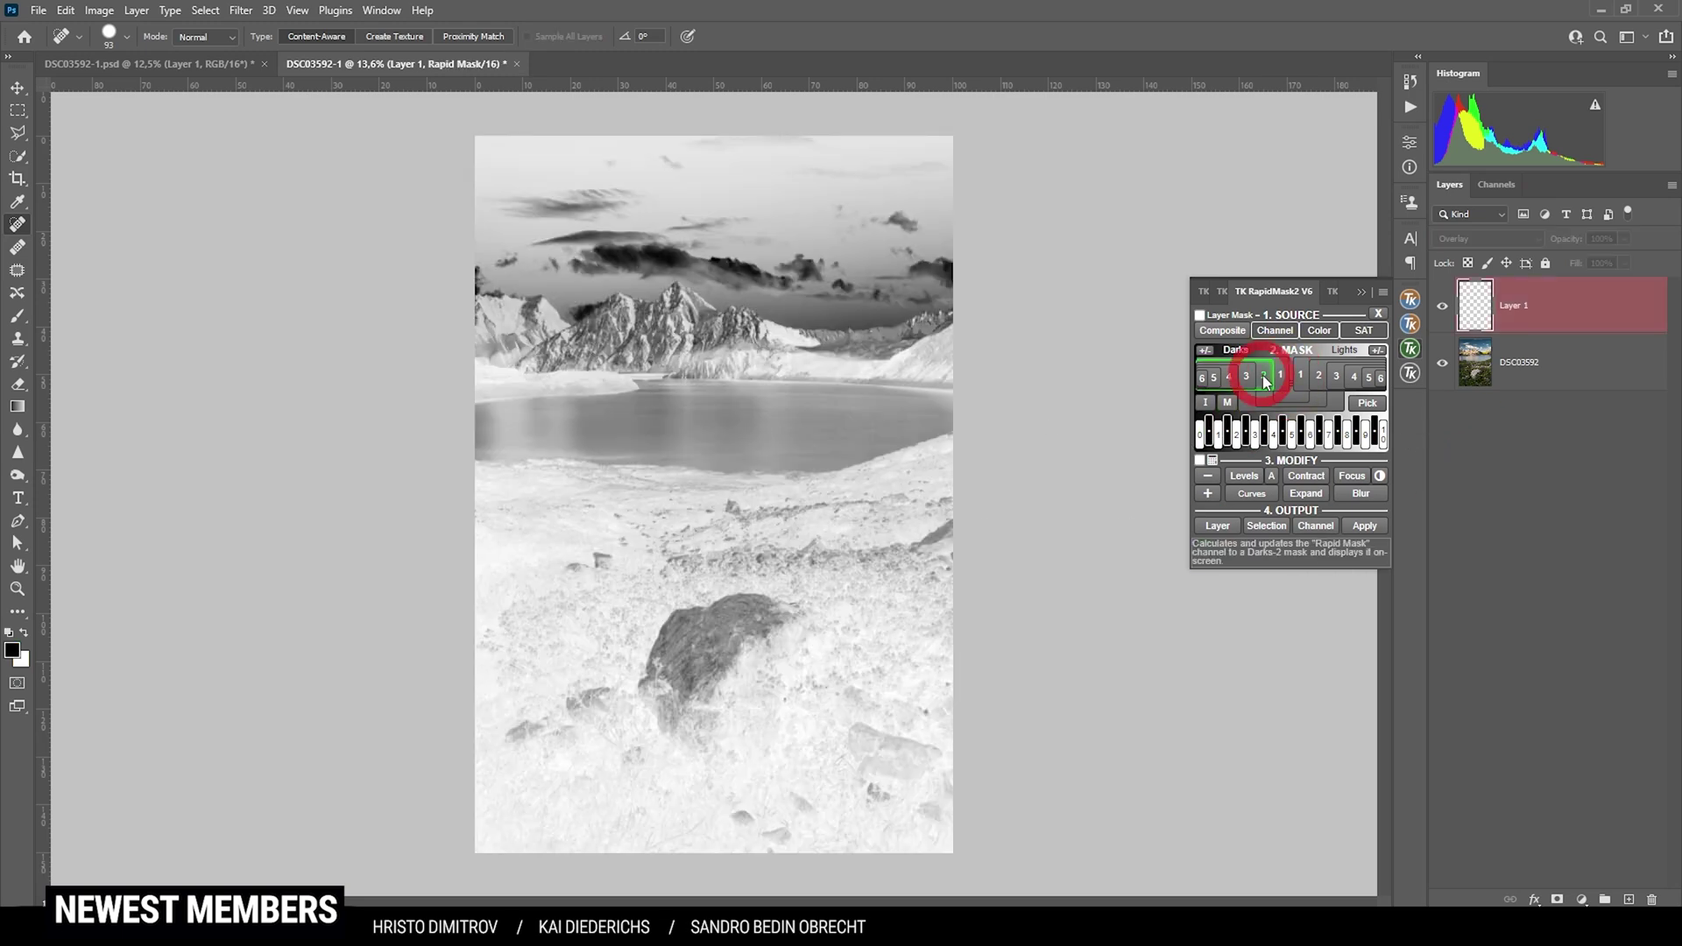
click(1249, 379)
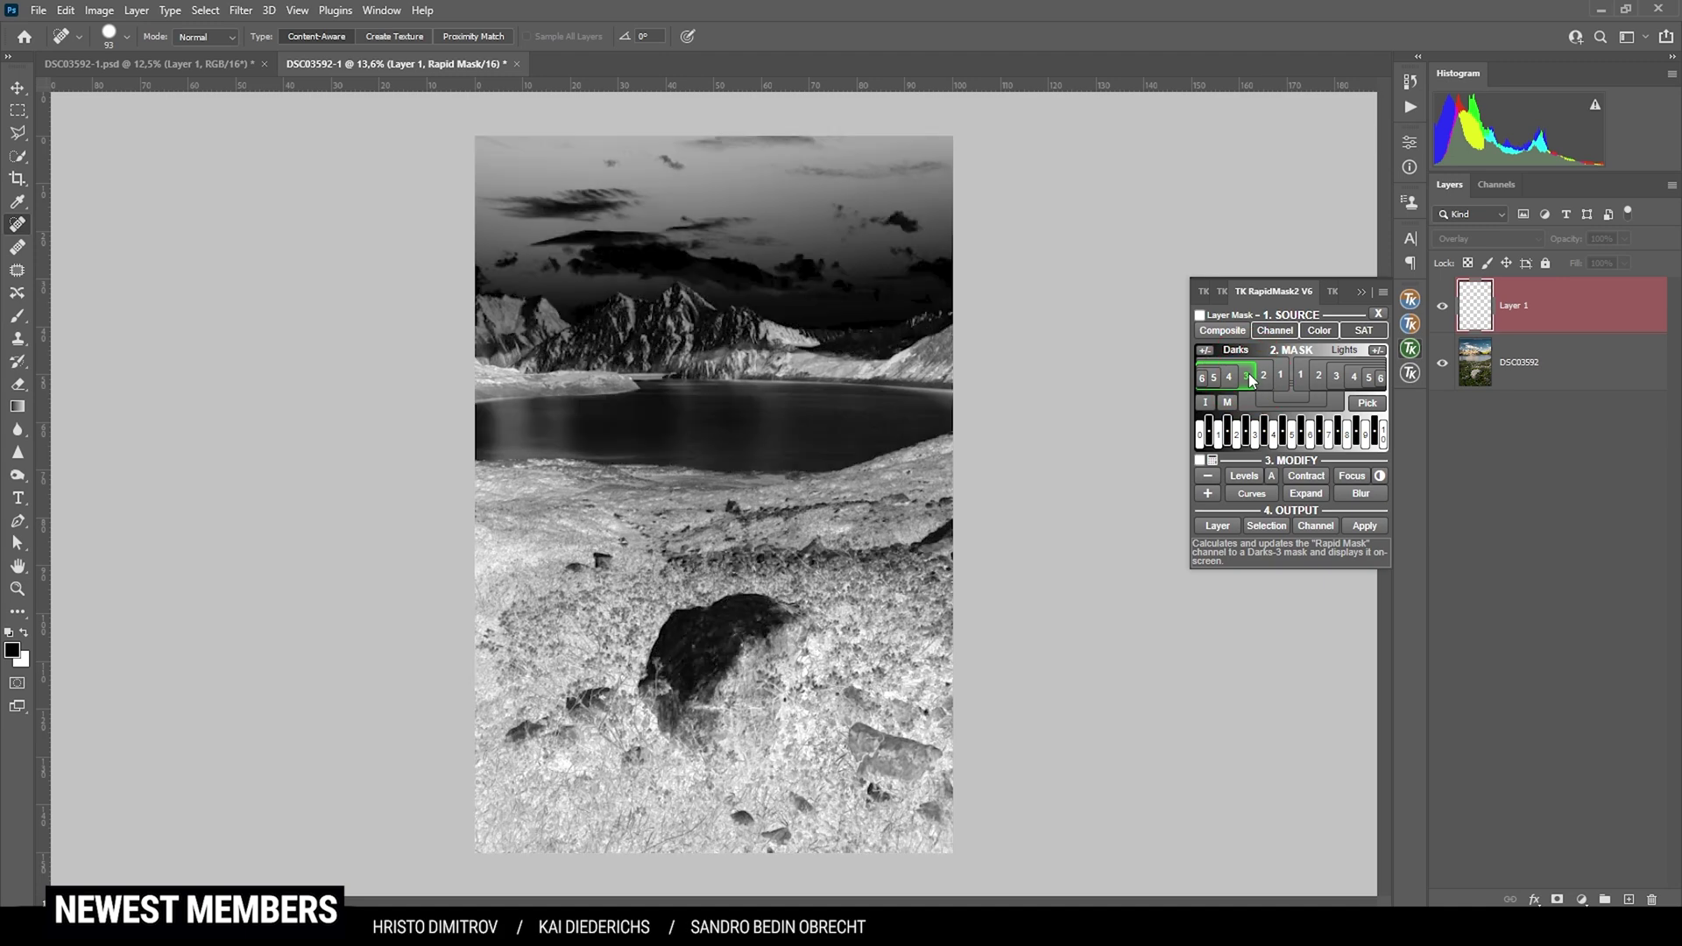
click(1199, 315)
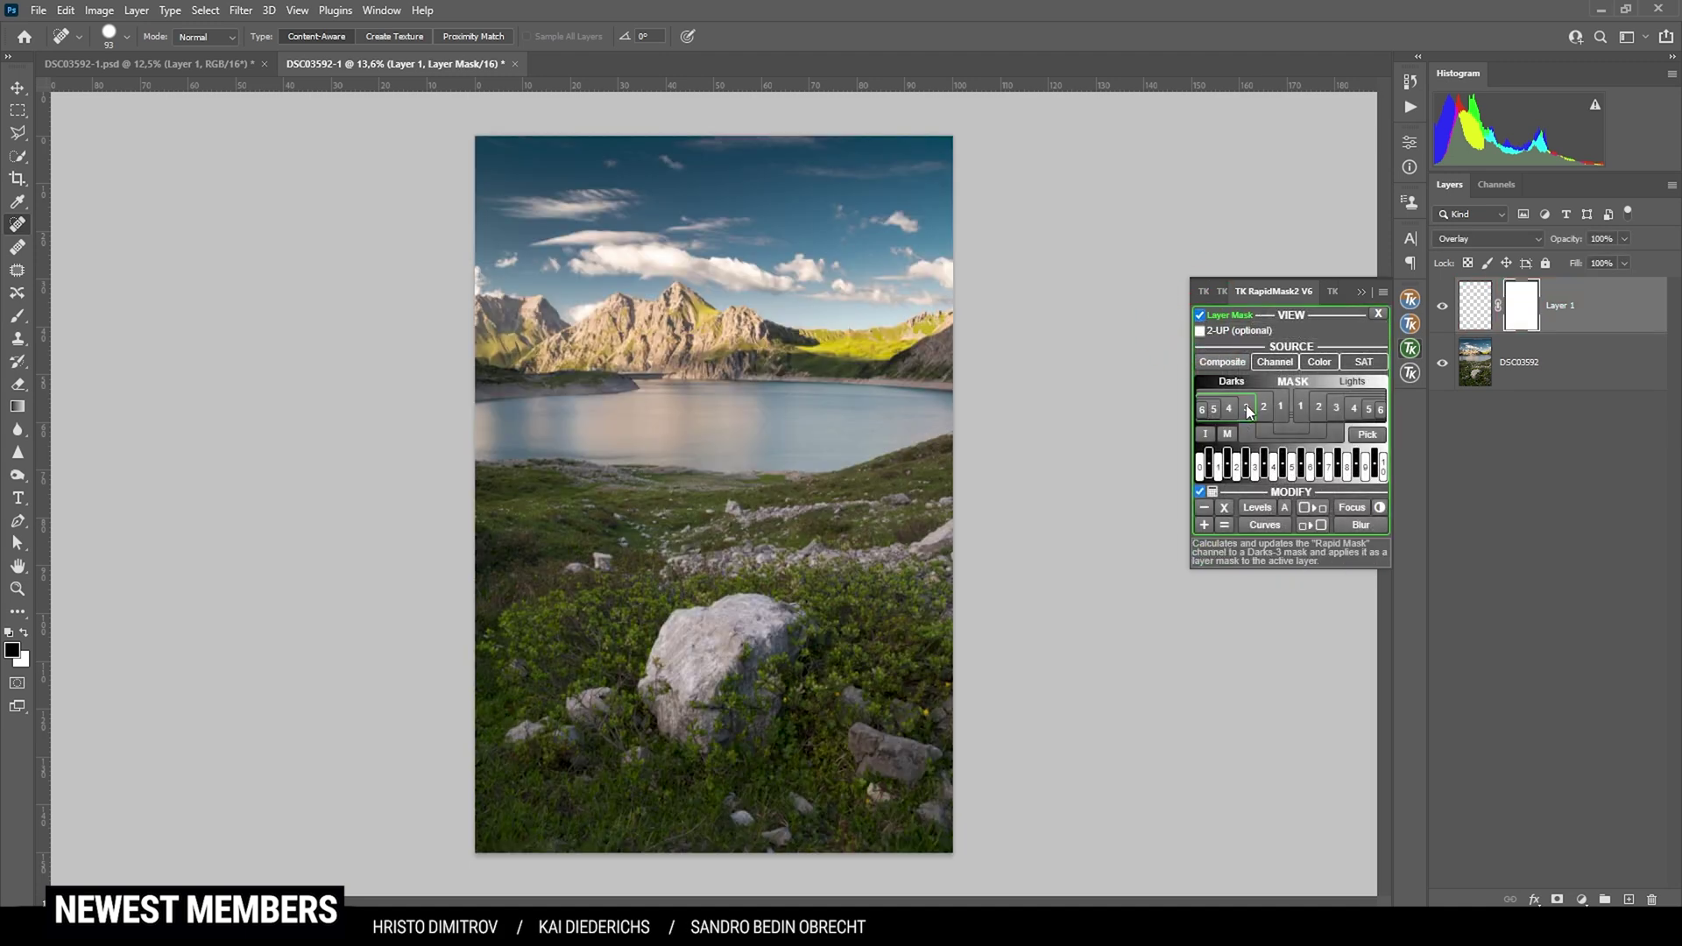
click(1249, 409)
click(1472, 311)
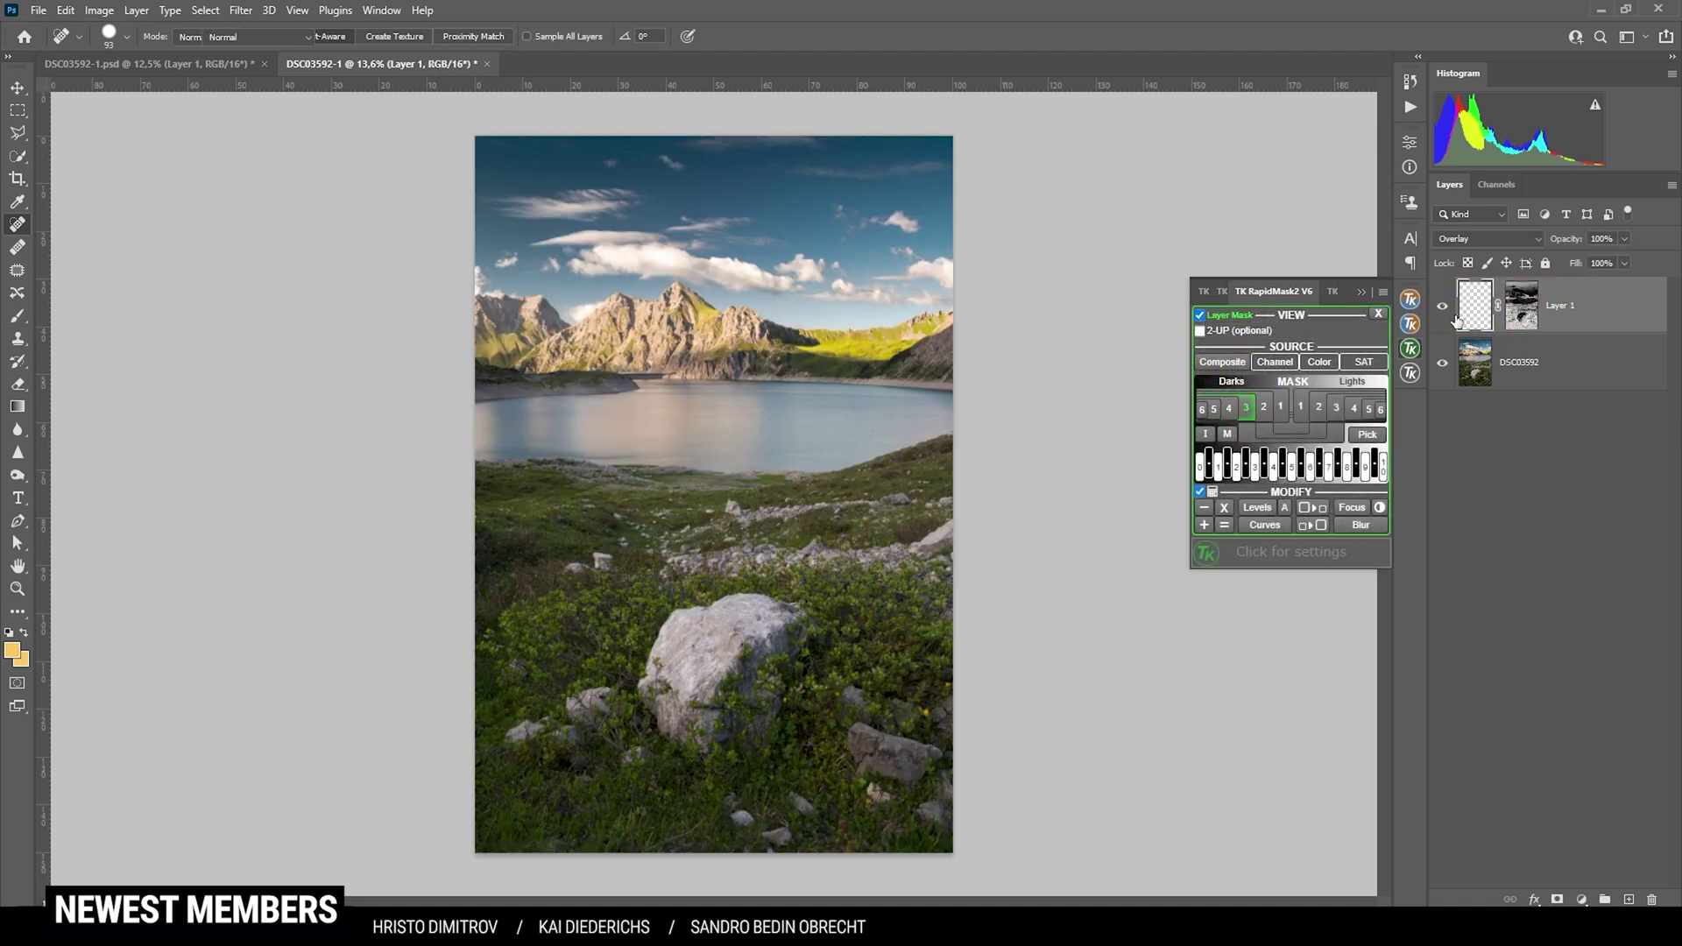
Step: Set the foreground colour to dark blue 0f1827 and the brush opacity to 21%
key(i)
click(13, 650)
click(1077, 681)
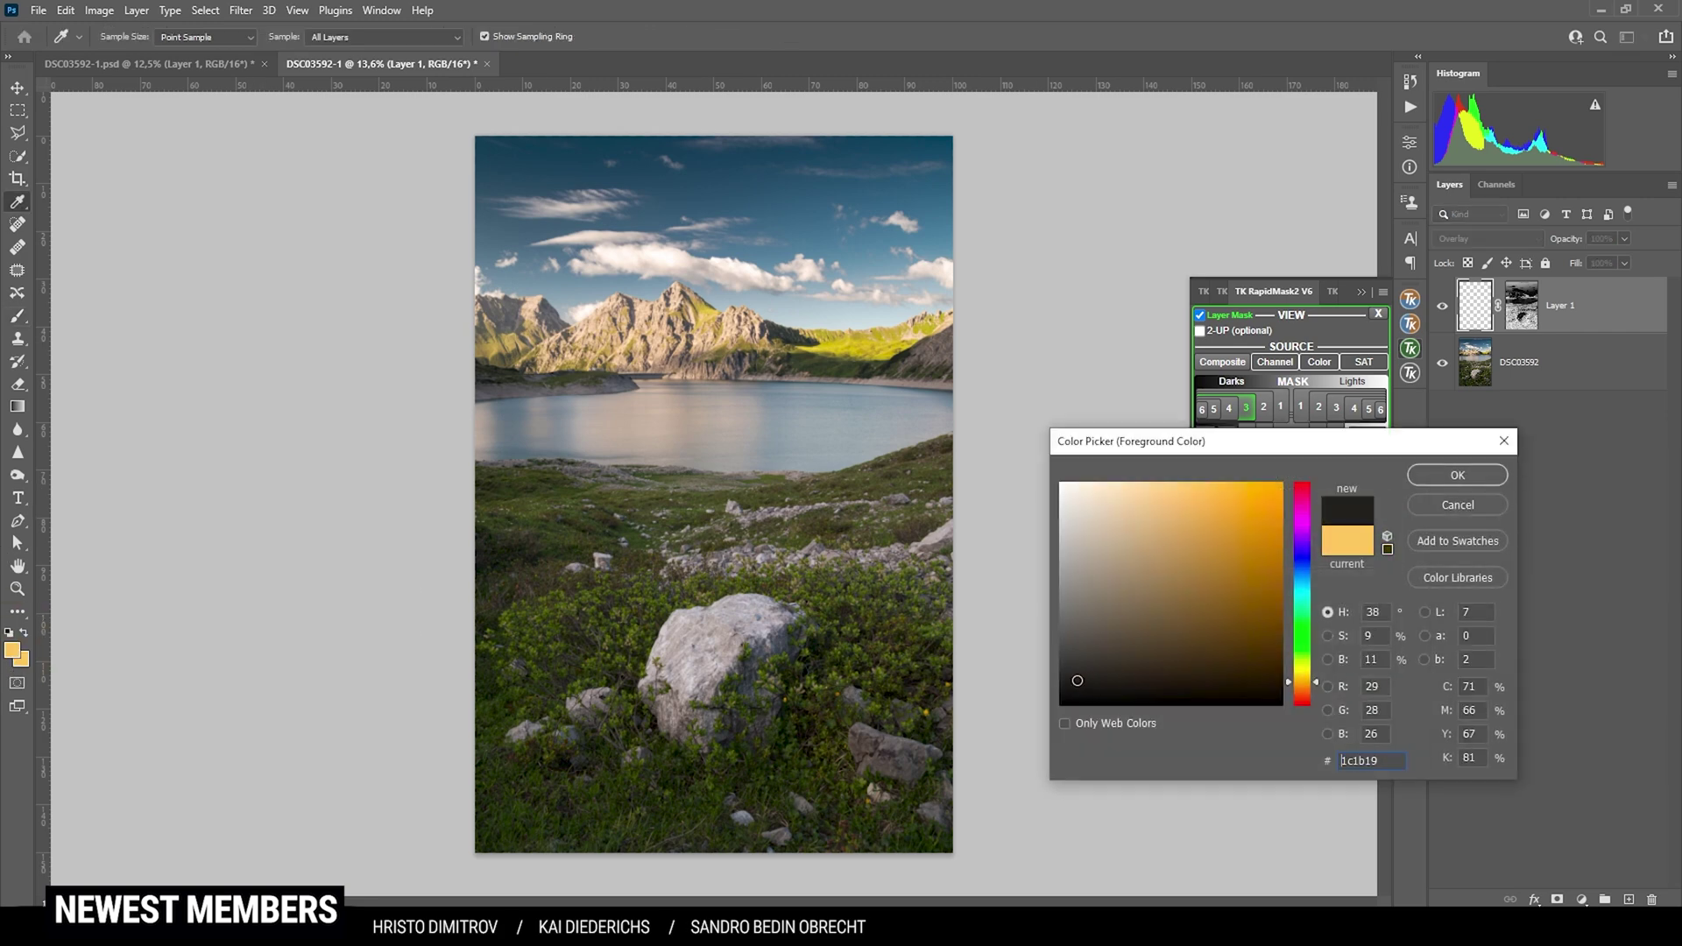
drag(1078, 681, 1205, 671)
key(Return)
key(b)
click(402, 37)
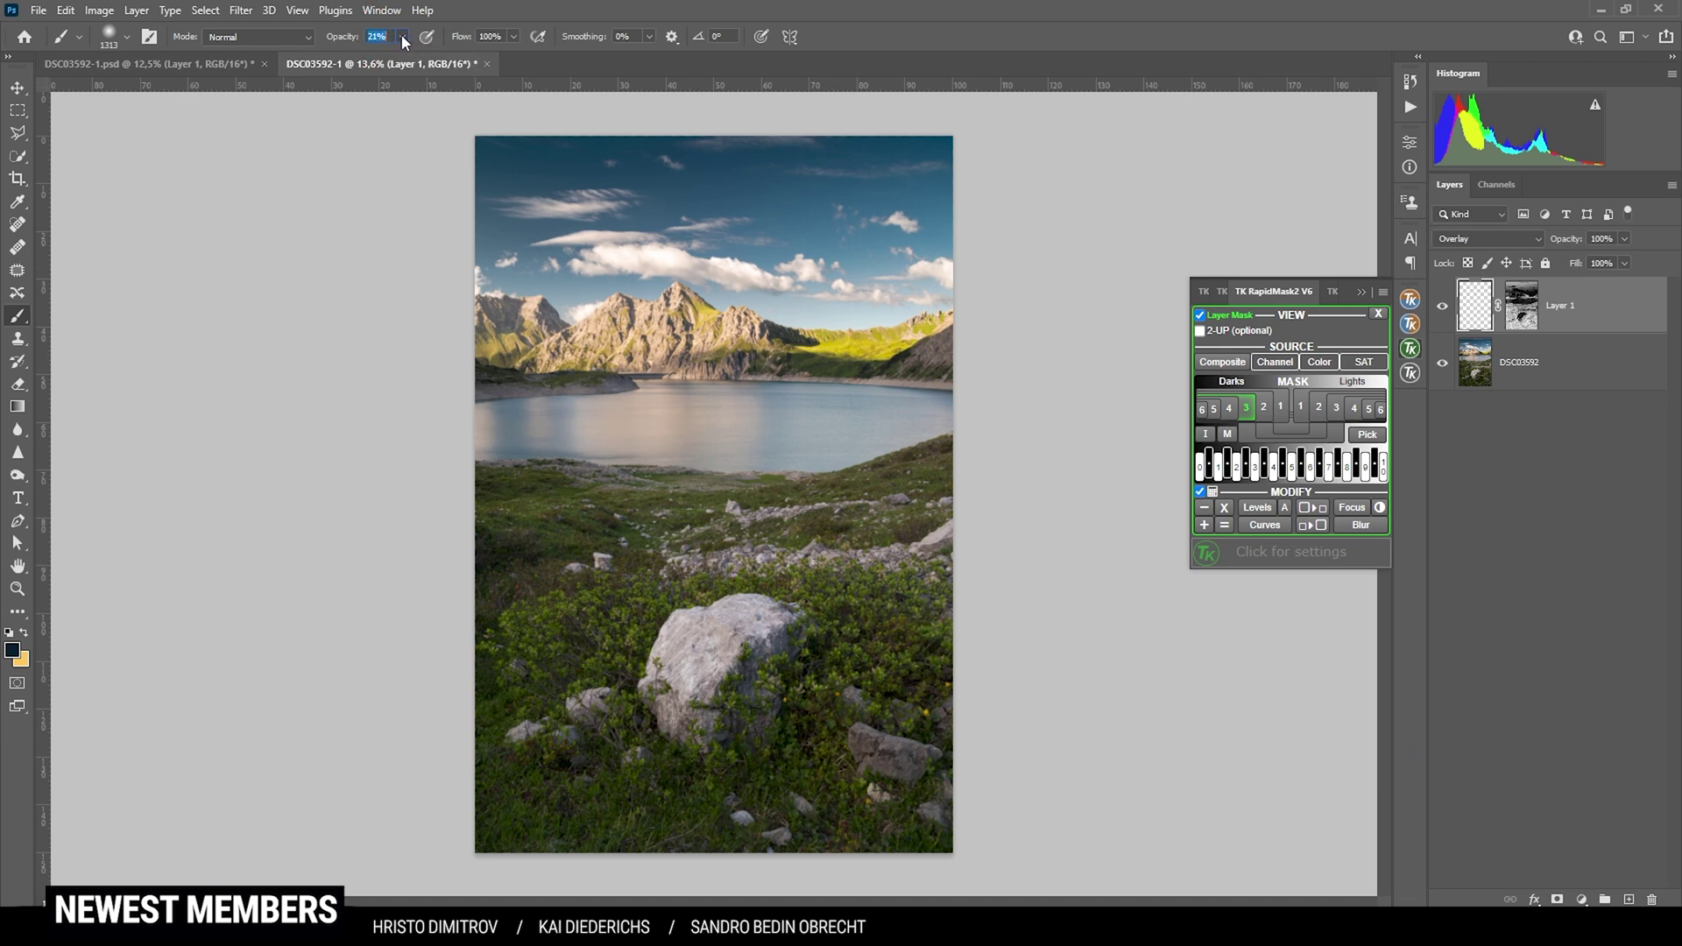
key(Return)
Step: Paint dark blue over the lower-right grass and the meadow around the rocks
mouse_move(645, 822)
mouse_down()
mouse_move(780, 833)
mouse_move(890, 744)
mouse_up()
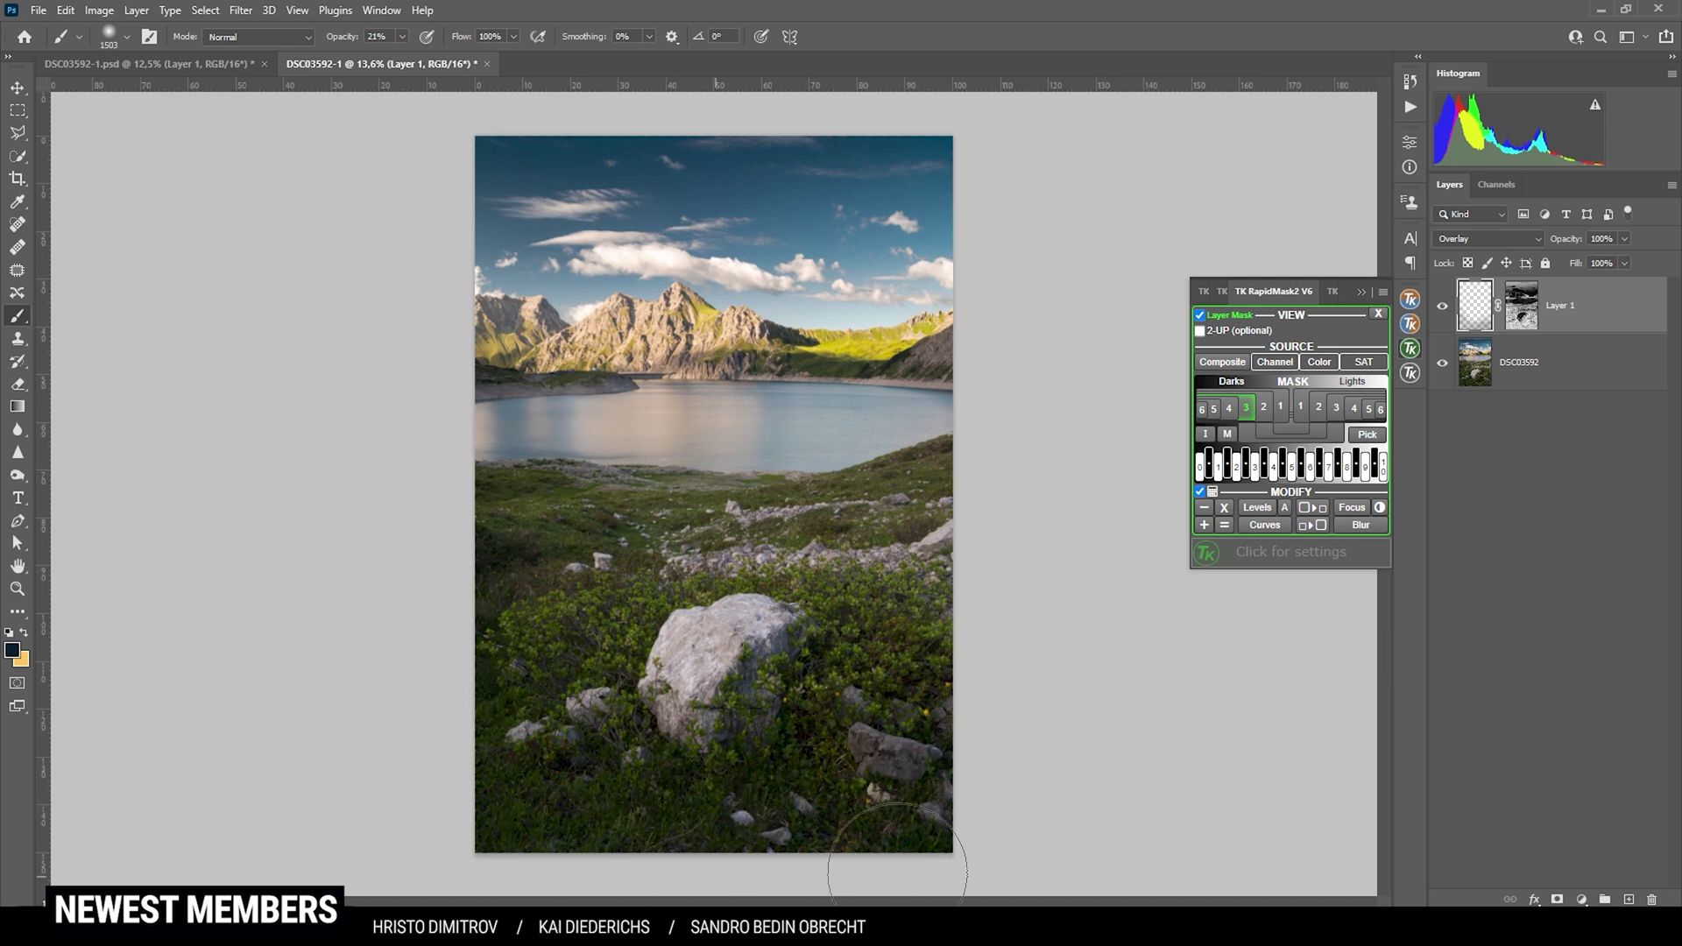
click(912, 511)
drag(774, 522, 556, 518)
mouse_move(705, 513)
mouse_down()
mouse_move(807, 514)
mouse_move(736, 537)
mouse_up()
click(1574, 309)
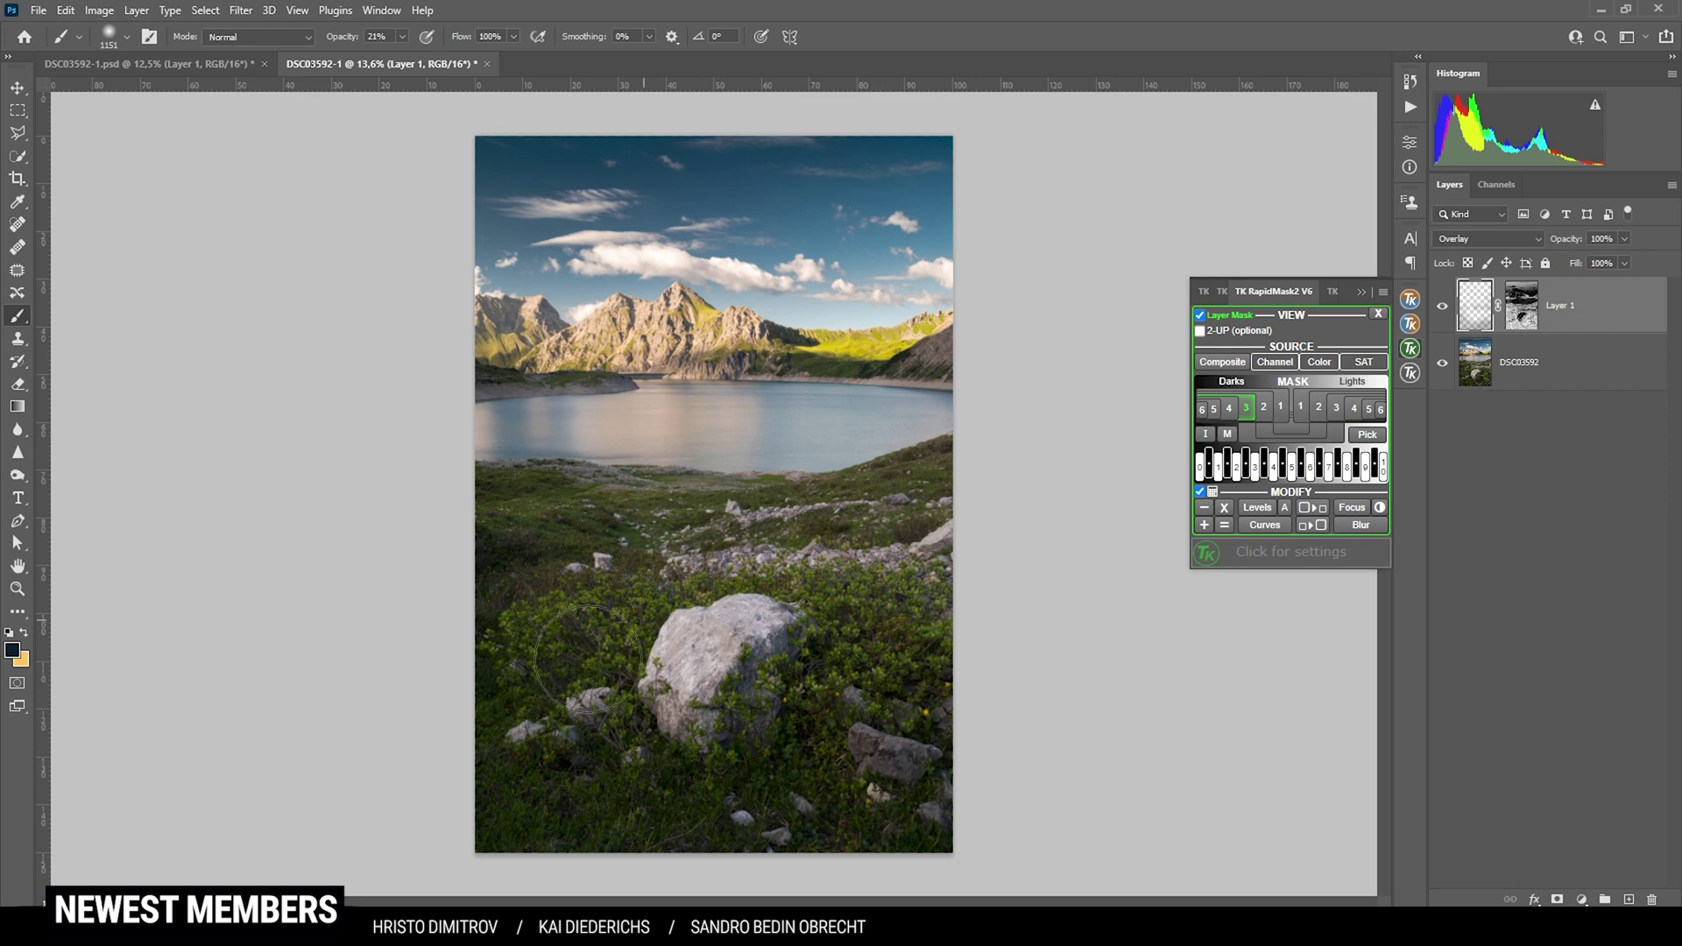
Step: Add a new Layer 2 set to Overlay blend mode
click(1631, 900)
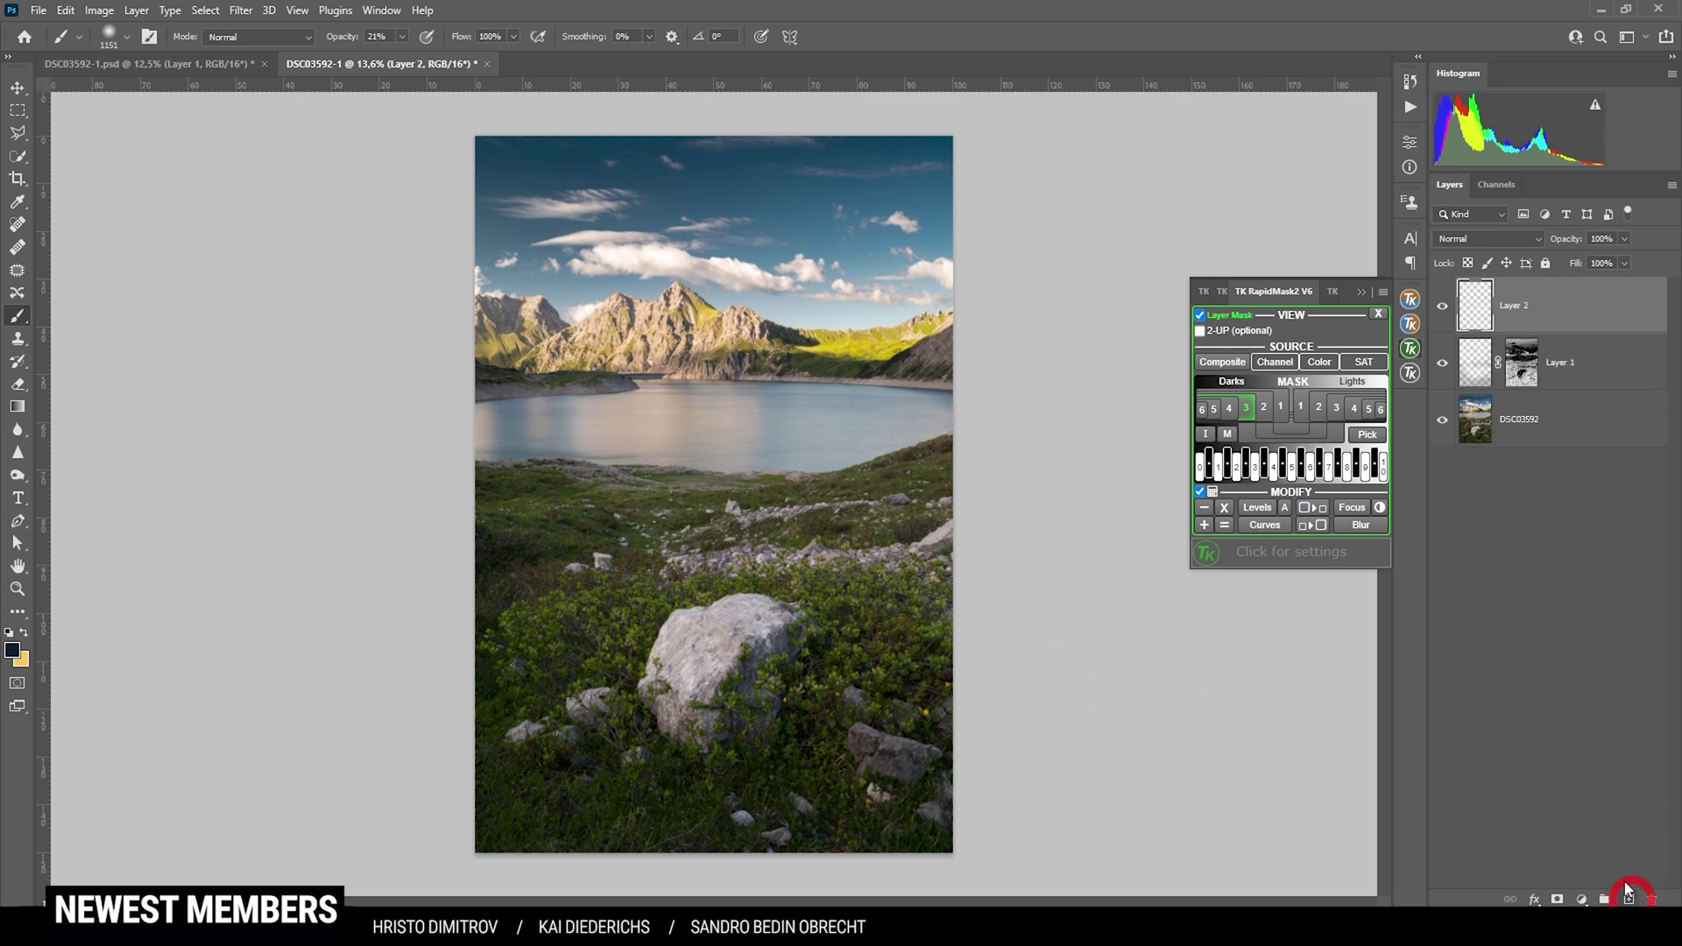
click(1489, 239)
click(1450, 450)
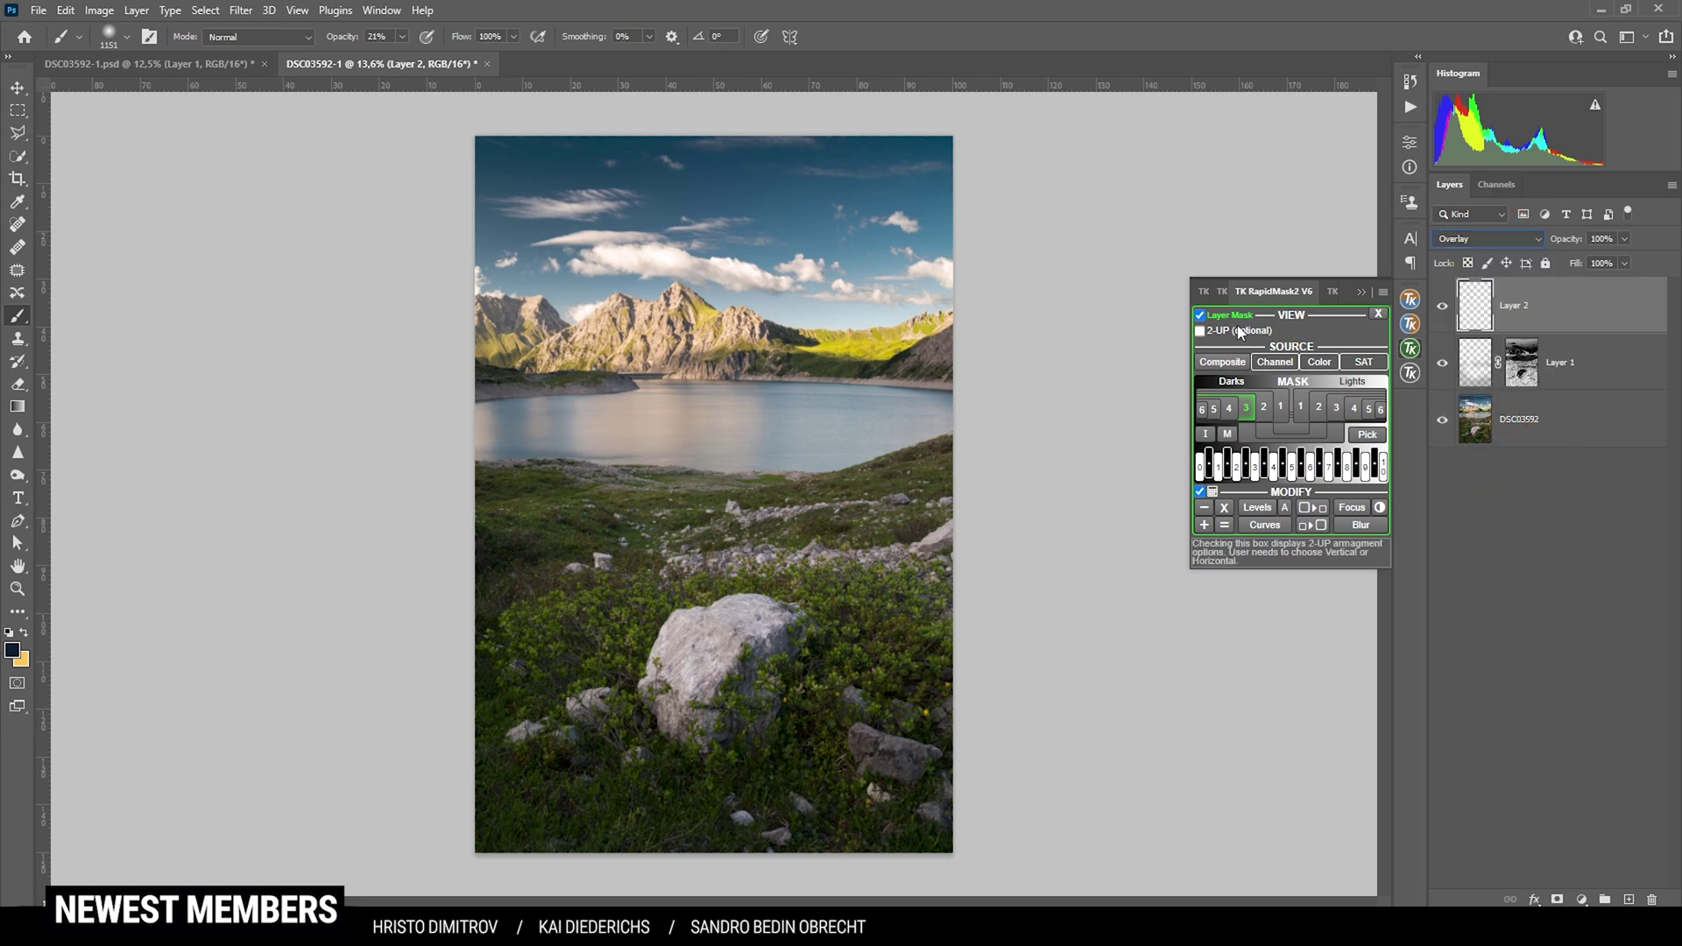
Step: Compare the Lights-1 and Lights-2 masks, then apply Lights-1 as Layer 2's mask
click(1201, 315)
click(1299, 377)
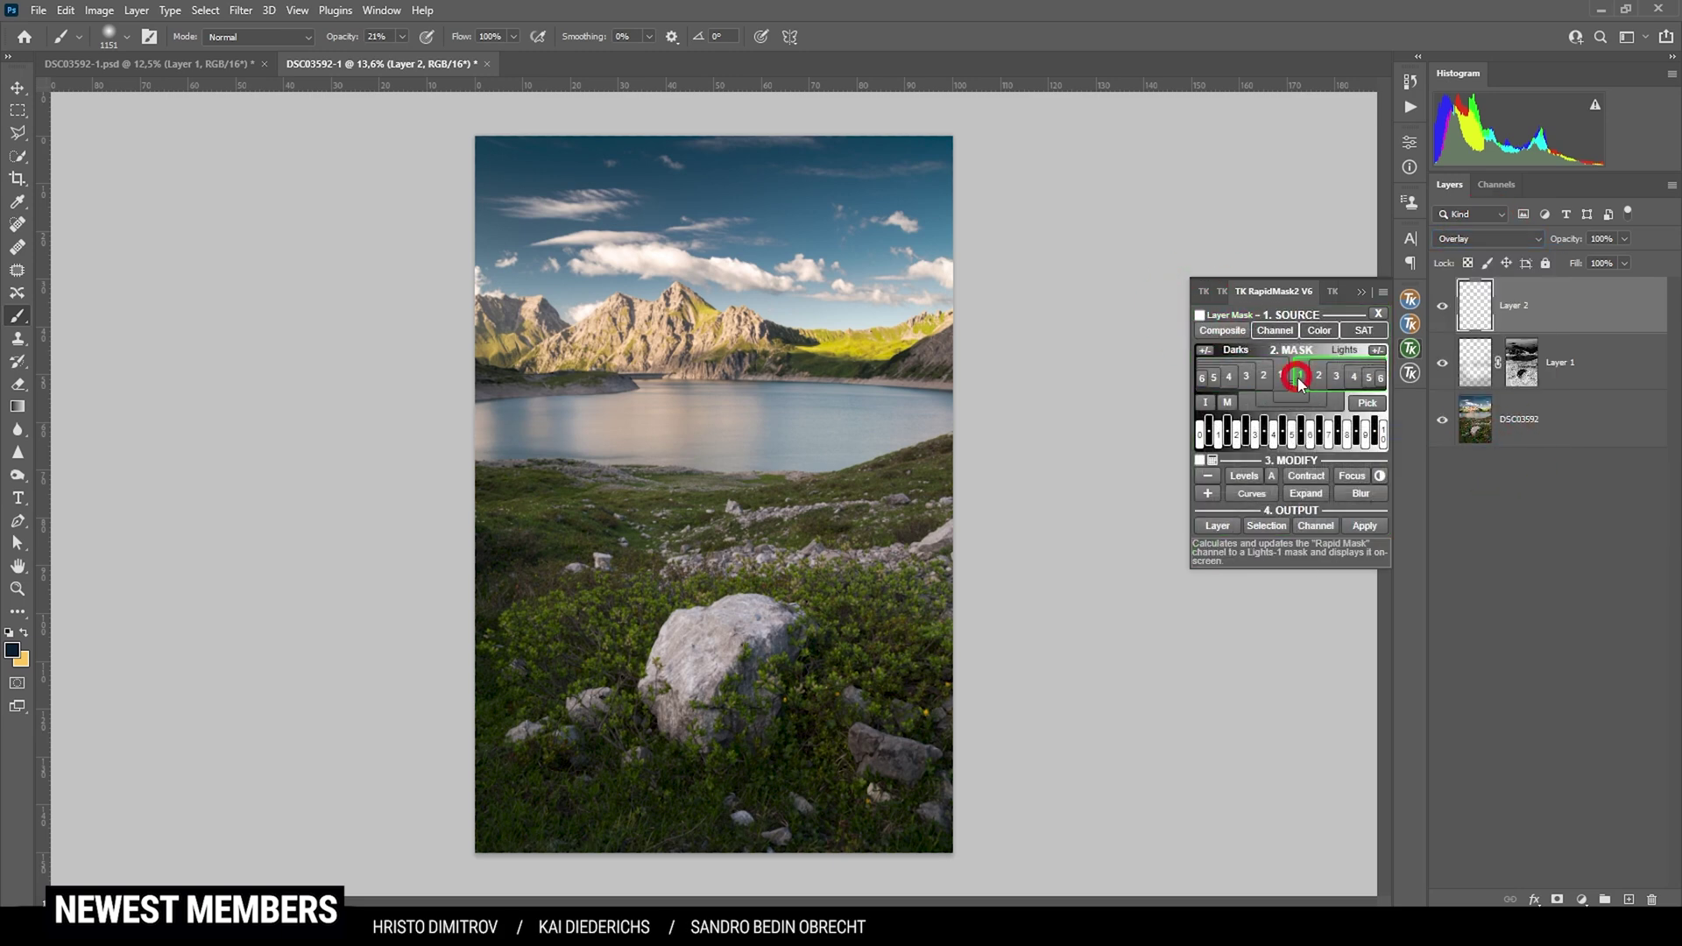
click(1319, 376)
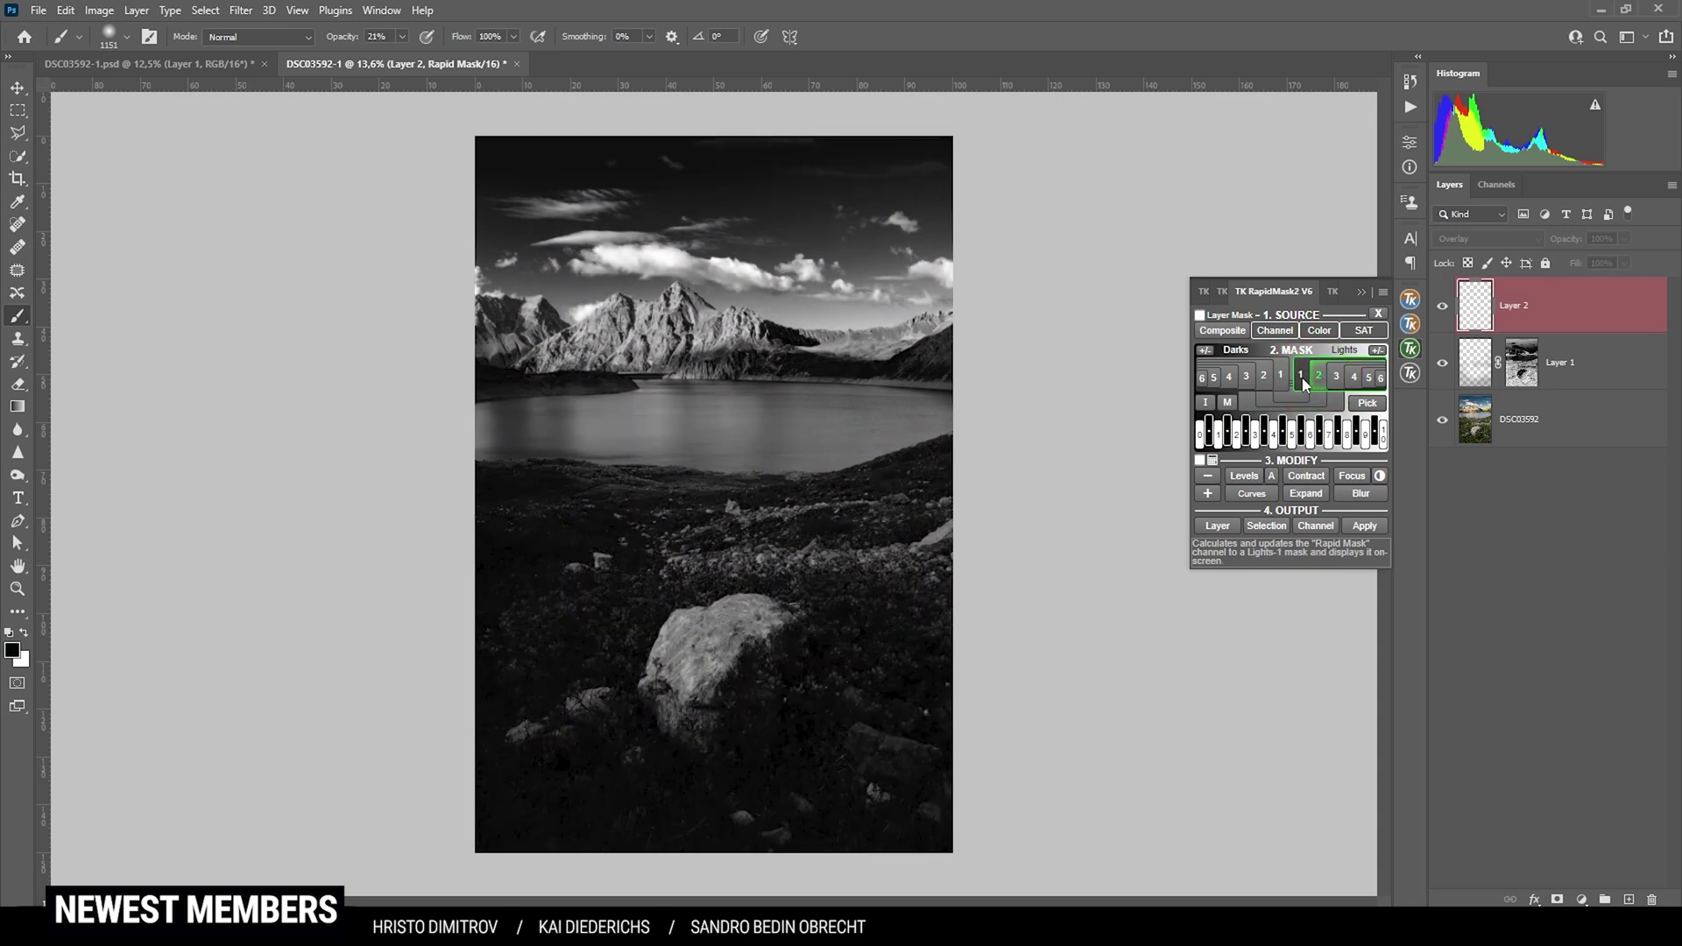
click(1299, 376)
click(1199, 316)
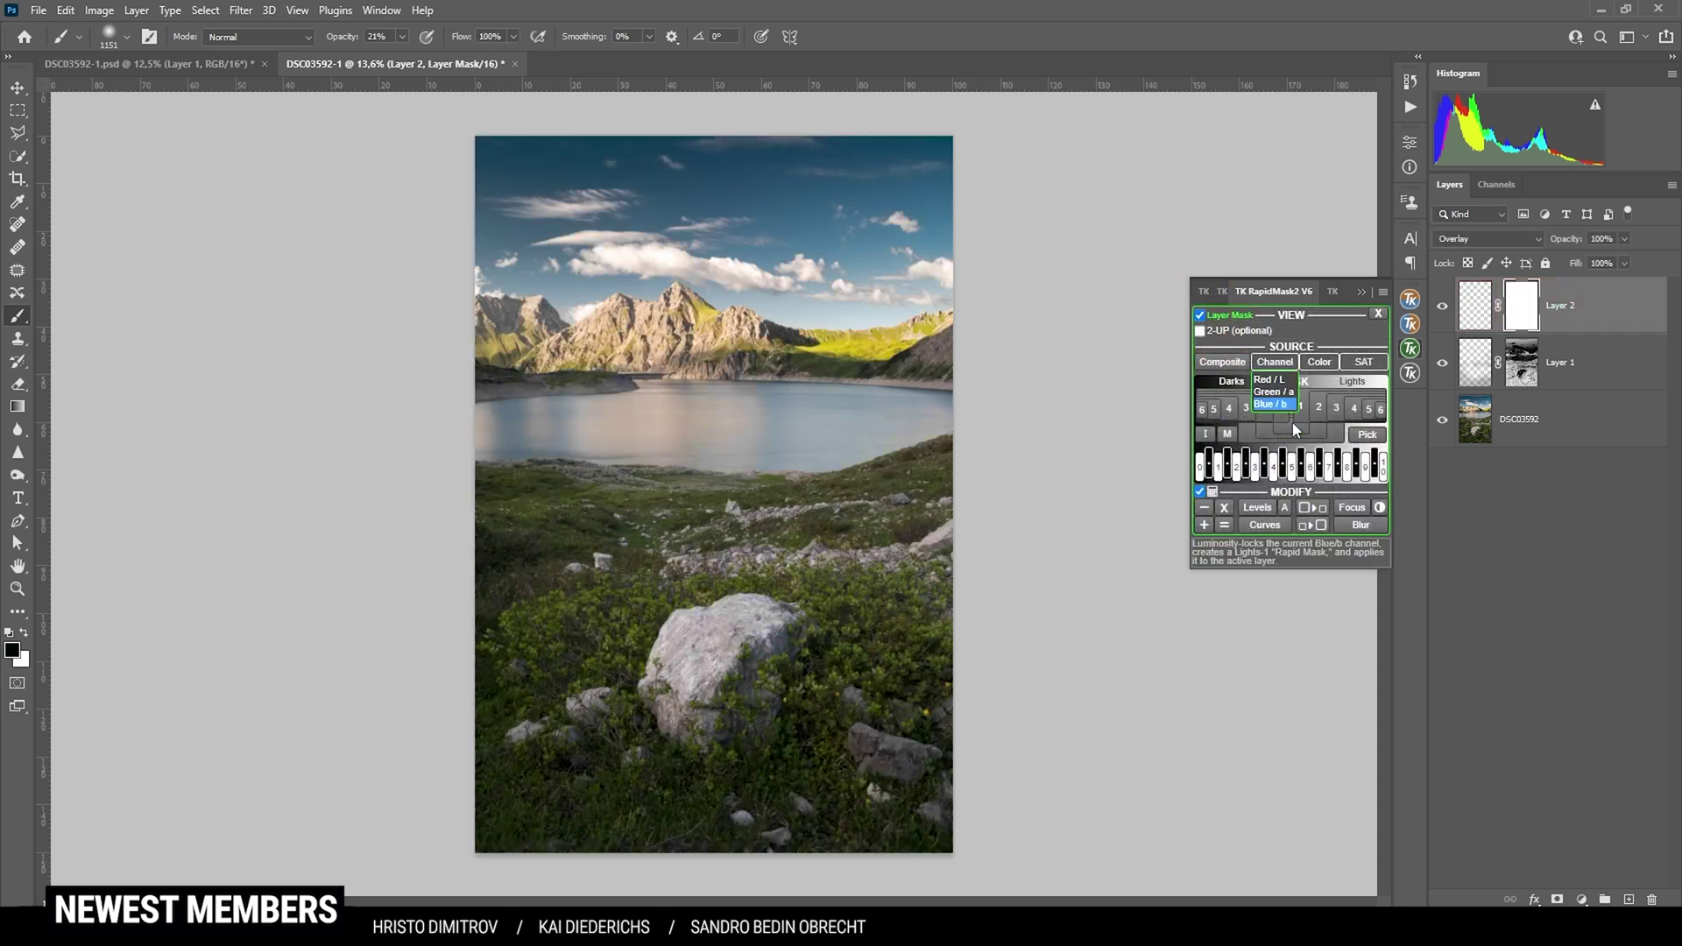
click(1302, 405)
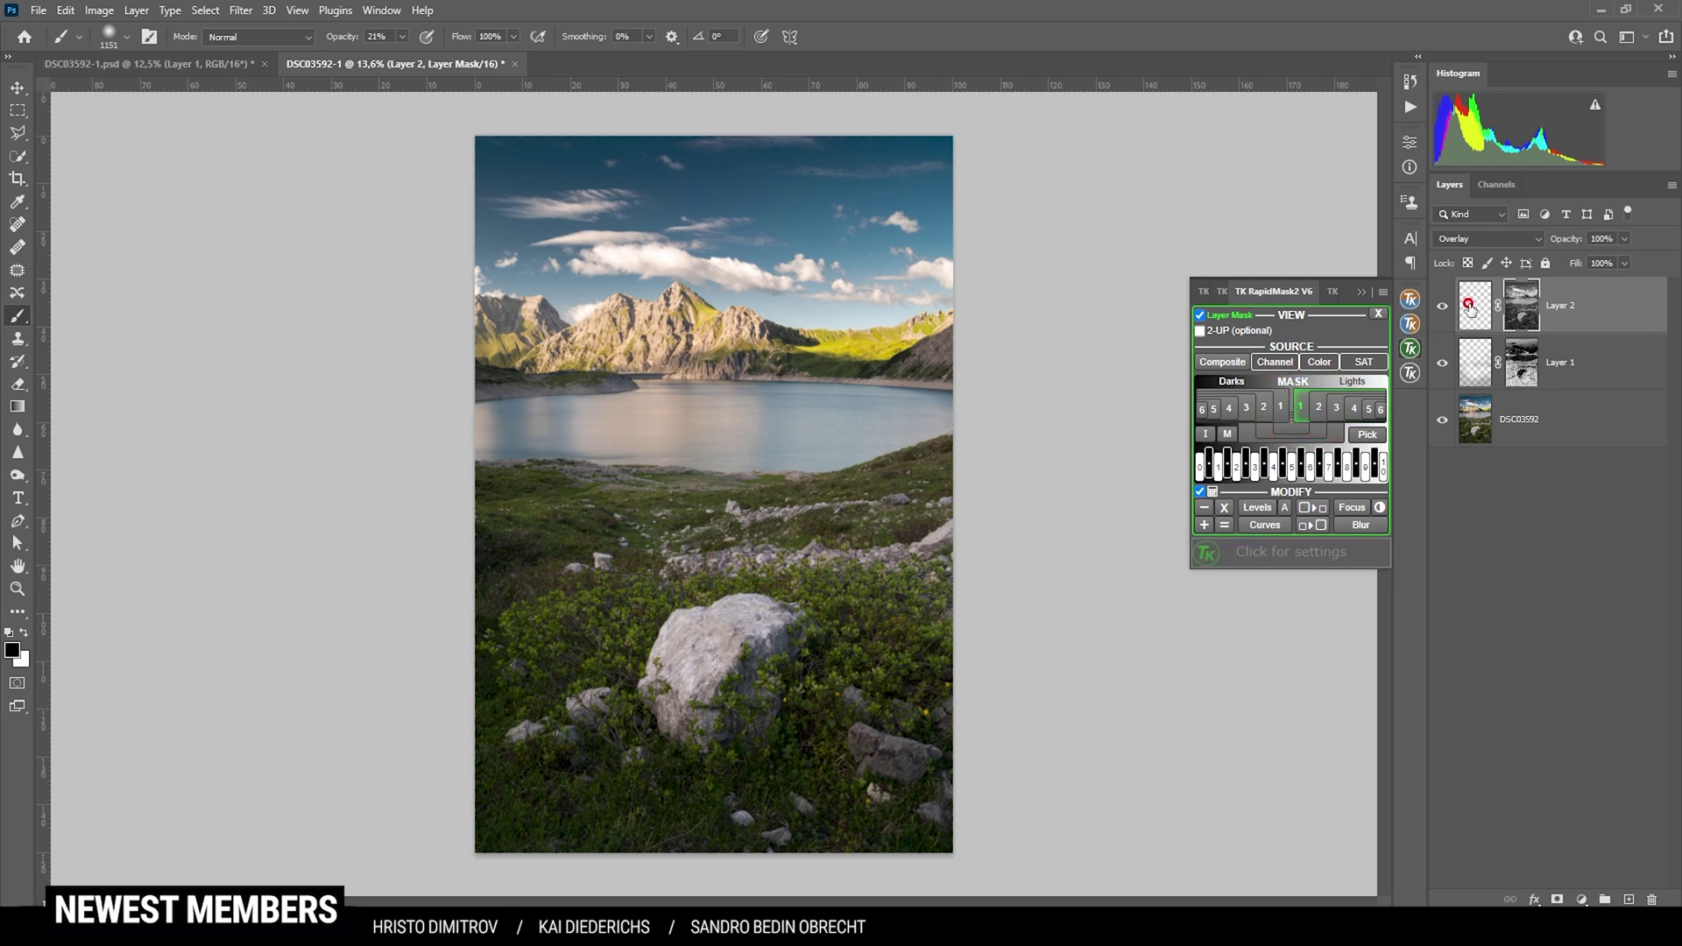
click(1475, 307)
Step: Paint white over the bushes on both sides of the big rock to brighten them
click(12, 650)
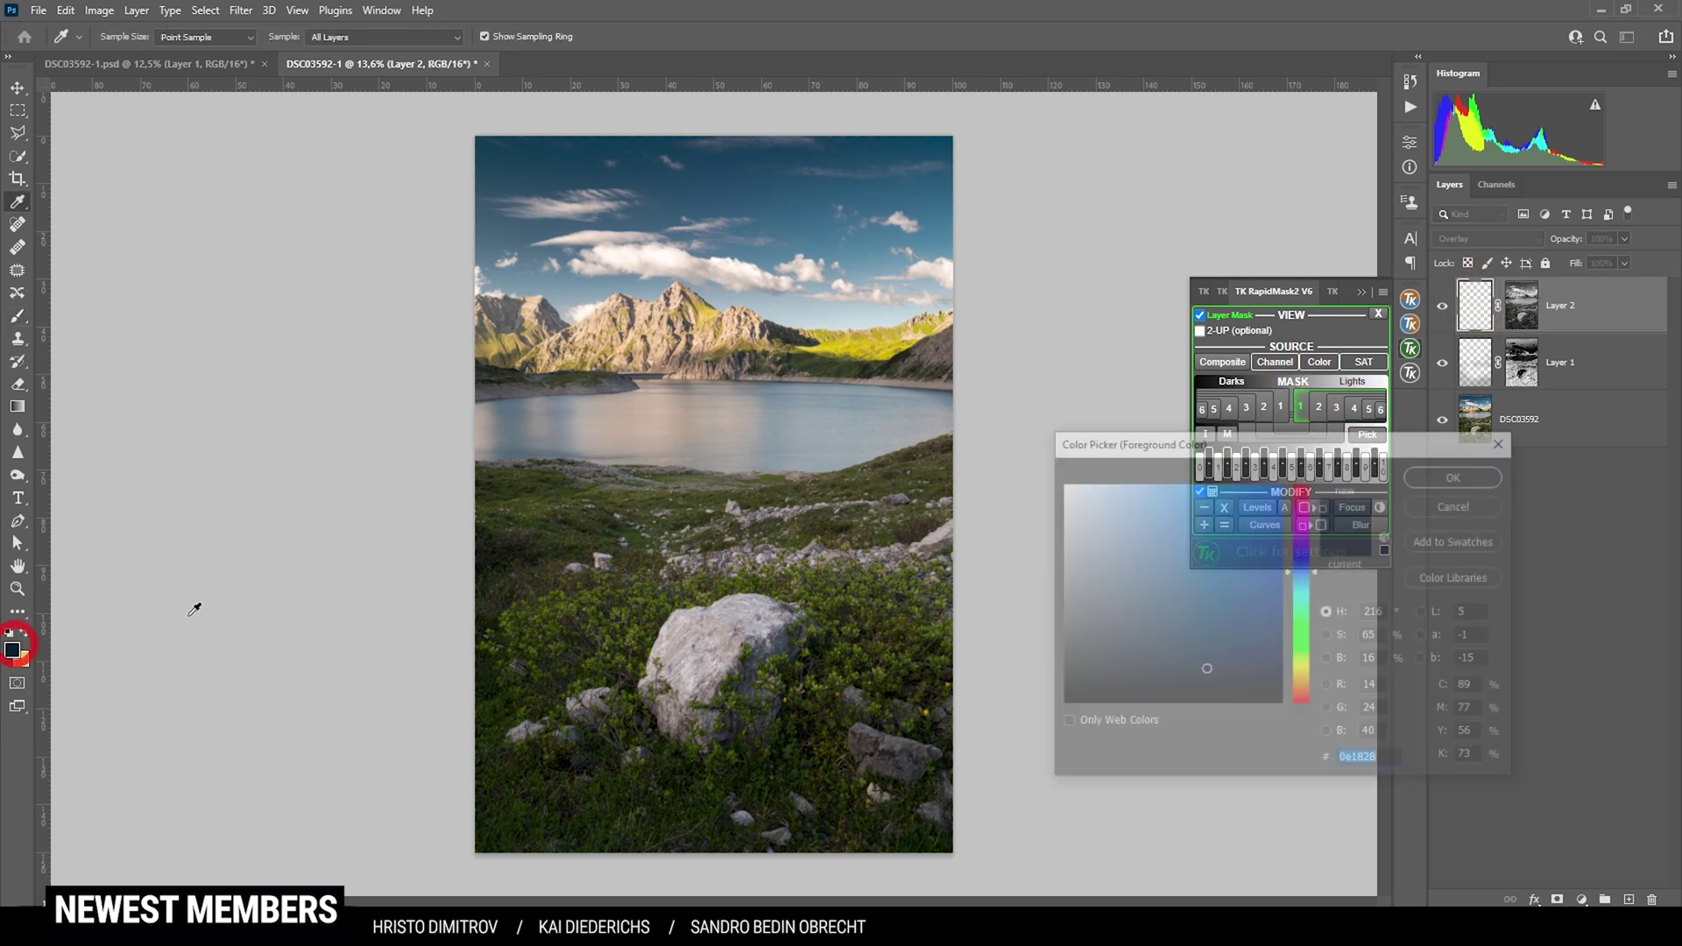
drag(1178, 547, 1003, 451)
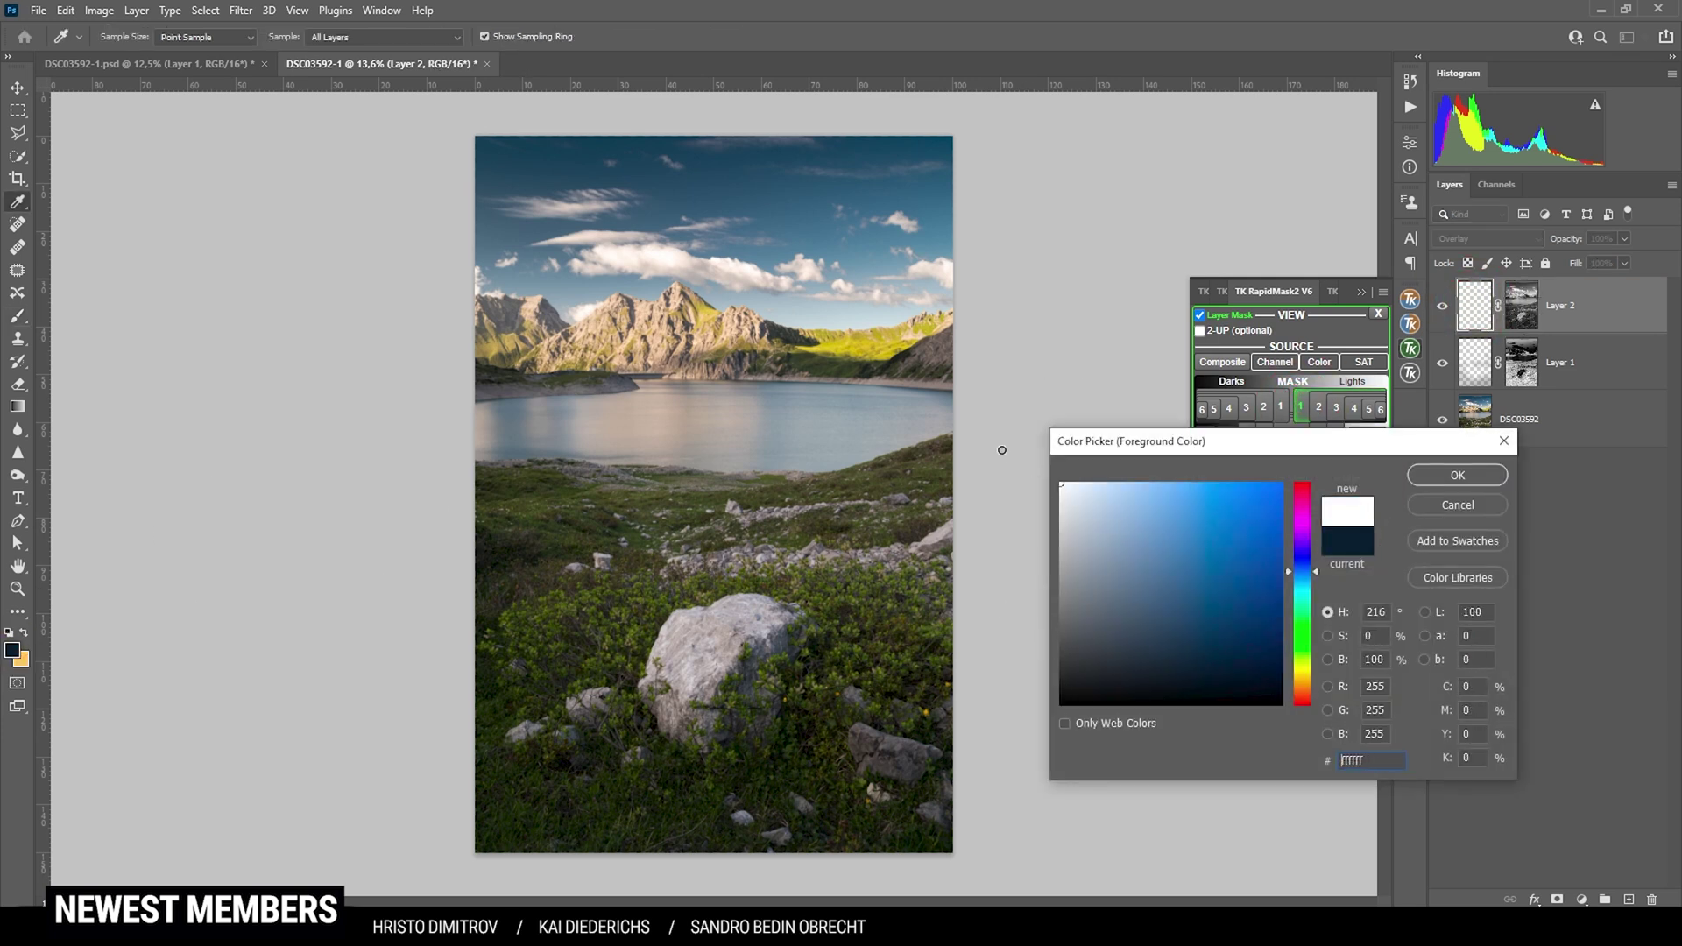
click(1457, 475)
key(b)
drag(771, 657, 871, 624)
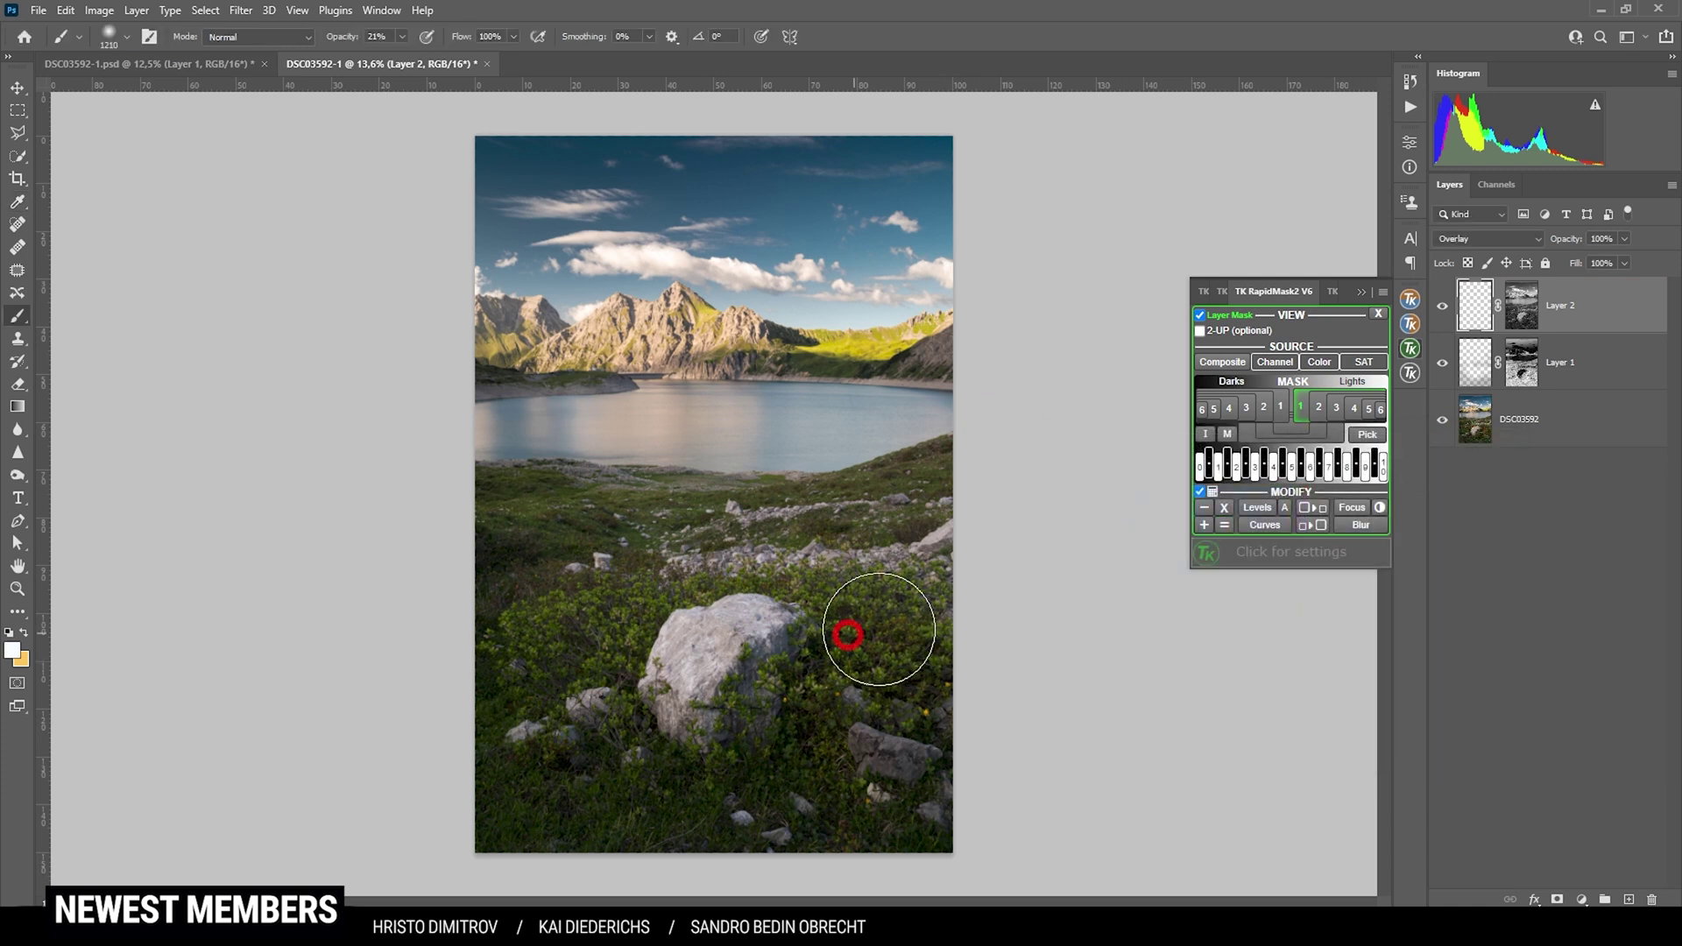
mouse_move(601, 666)
mouse_down()
mouse_move(564, 646)
mouse_move(724, 585)
mouse_move(863, 587)
mouse_move(892, 645)
mouse_move(601, 657)
mouse_move(570, 639)
mouse_up()
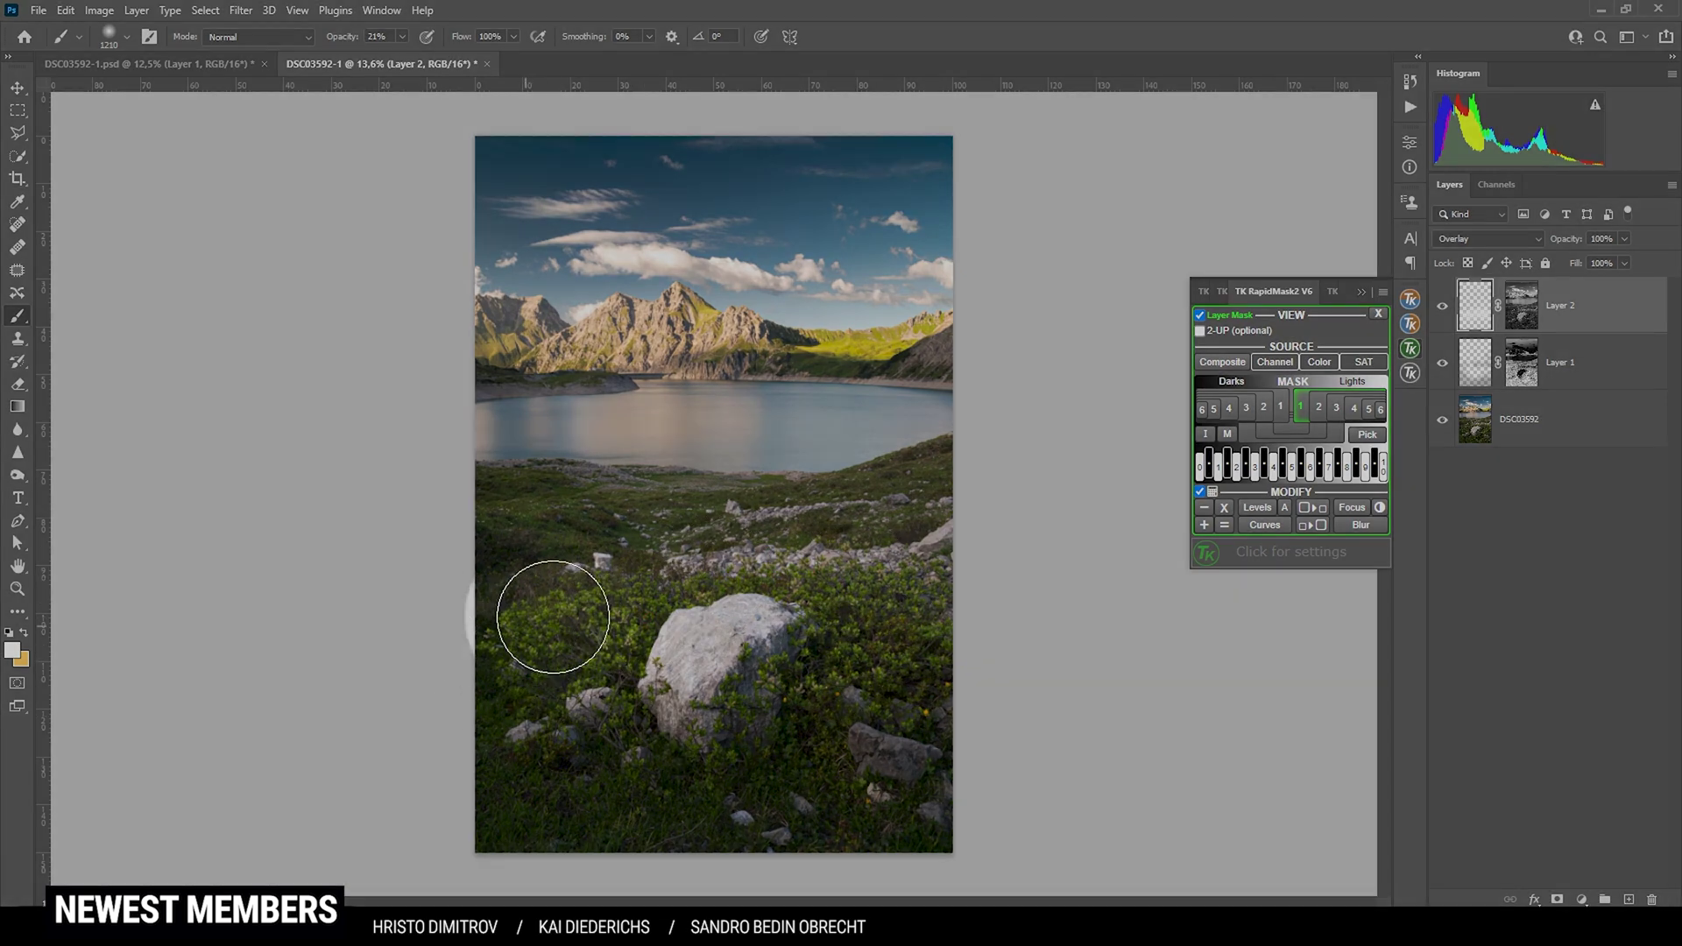
mouse_move(553, 617)
mouse_down()
mouse_move(835, 558)
mouse_move(954, 629)
mouse_move(861, 706)
mouse_move(680, 710)
mouse_move(598, 683)
mouse_move(783, 626)
mouse_move(715, 696)
mouse_up()
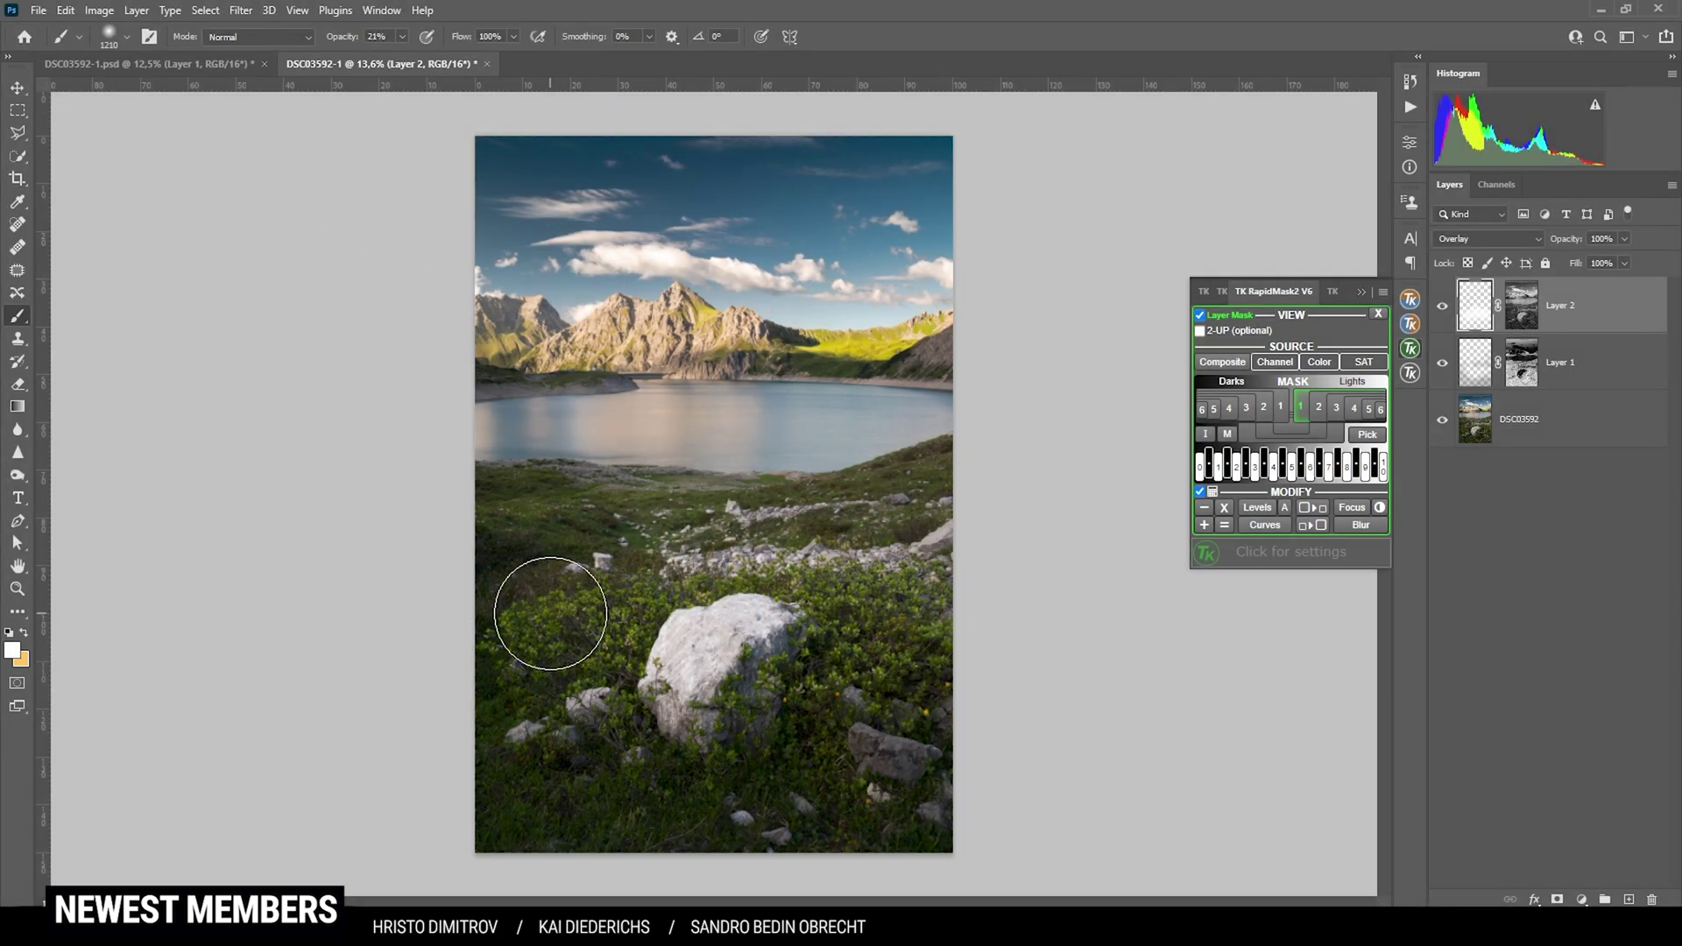
click(559, 639)
drag(559, 639, 545, 668)
Step: Add a new Layer 3 in Overlay mode with a luminosity-based mask
click(1627, 901)
click(1488, 238)
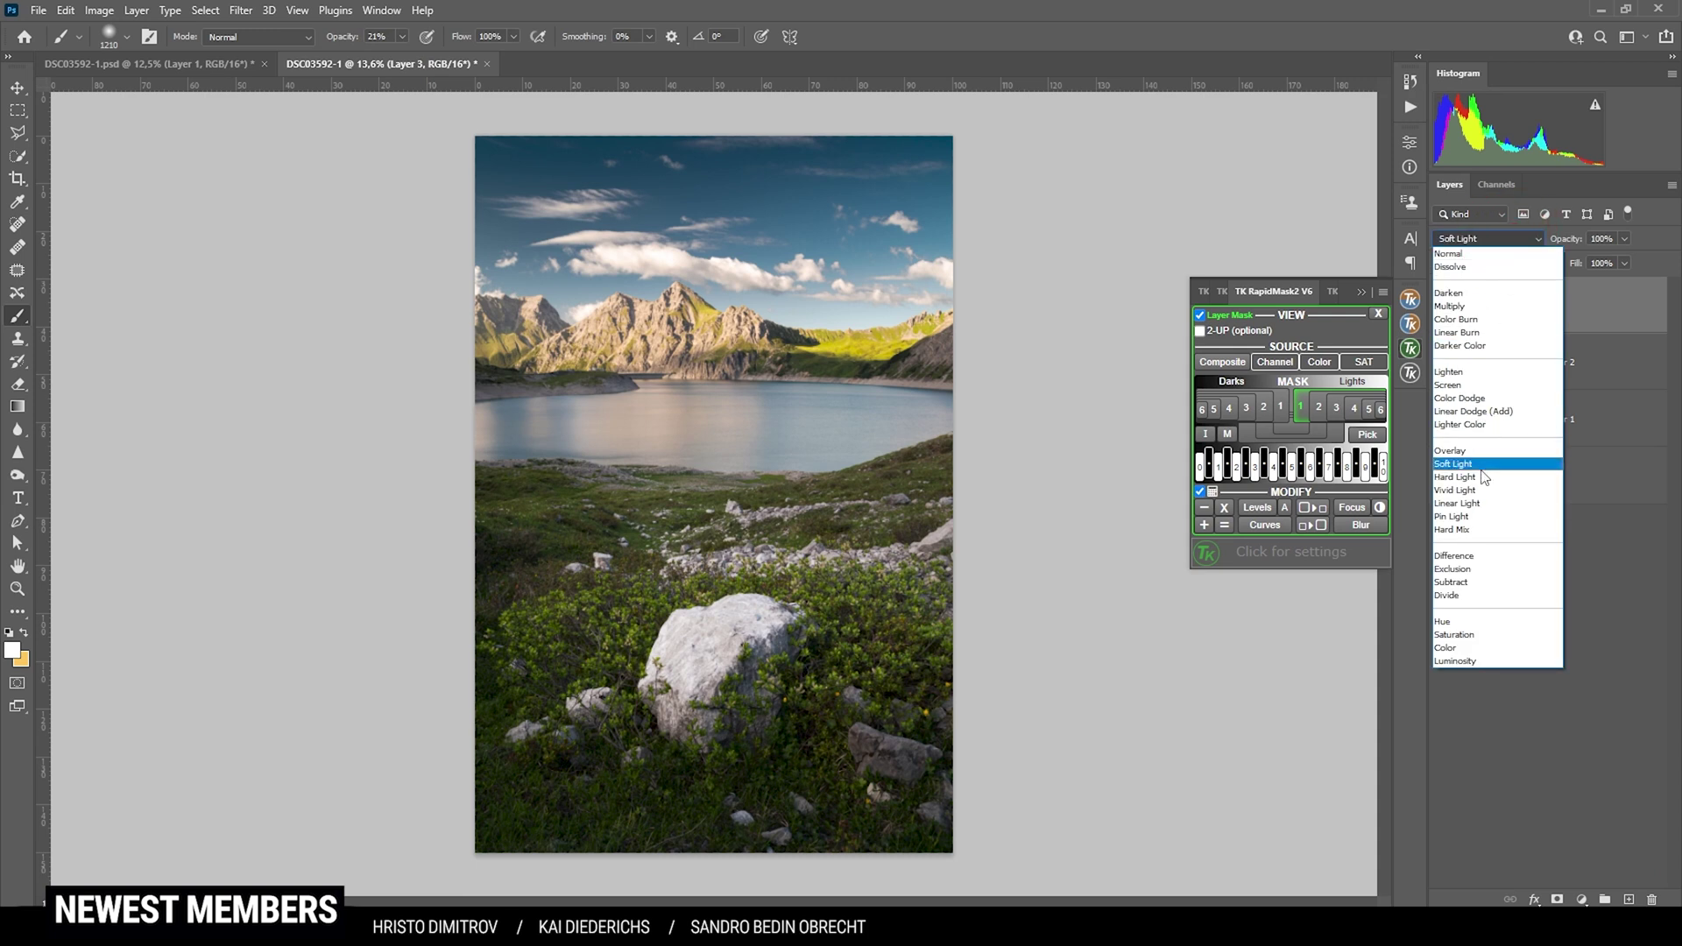
click(1488, 451)
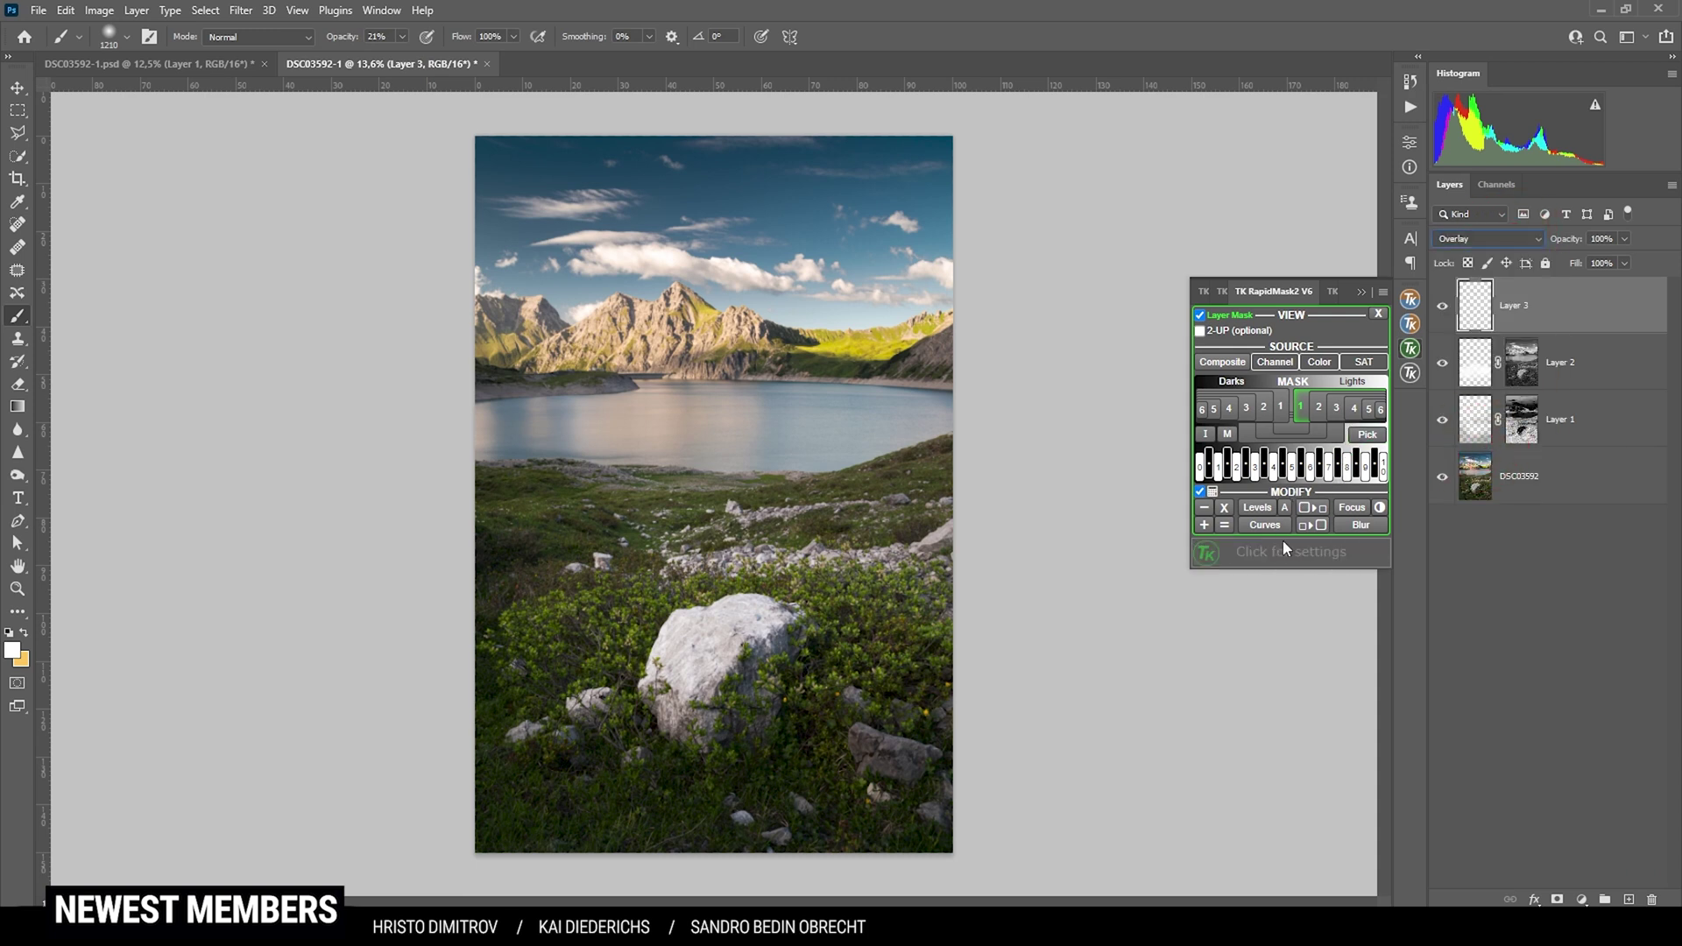
click(1288, 467)
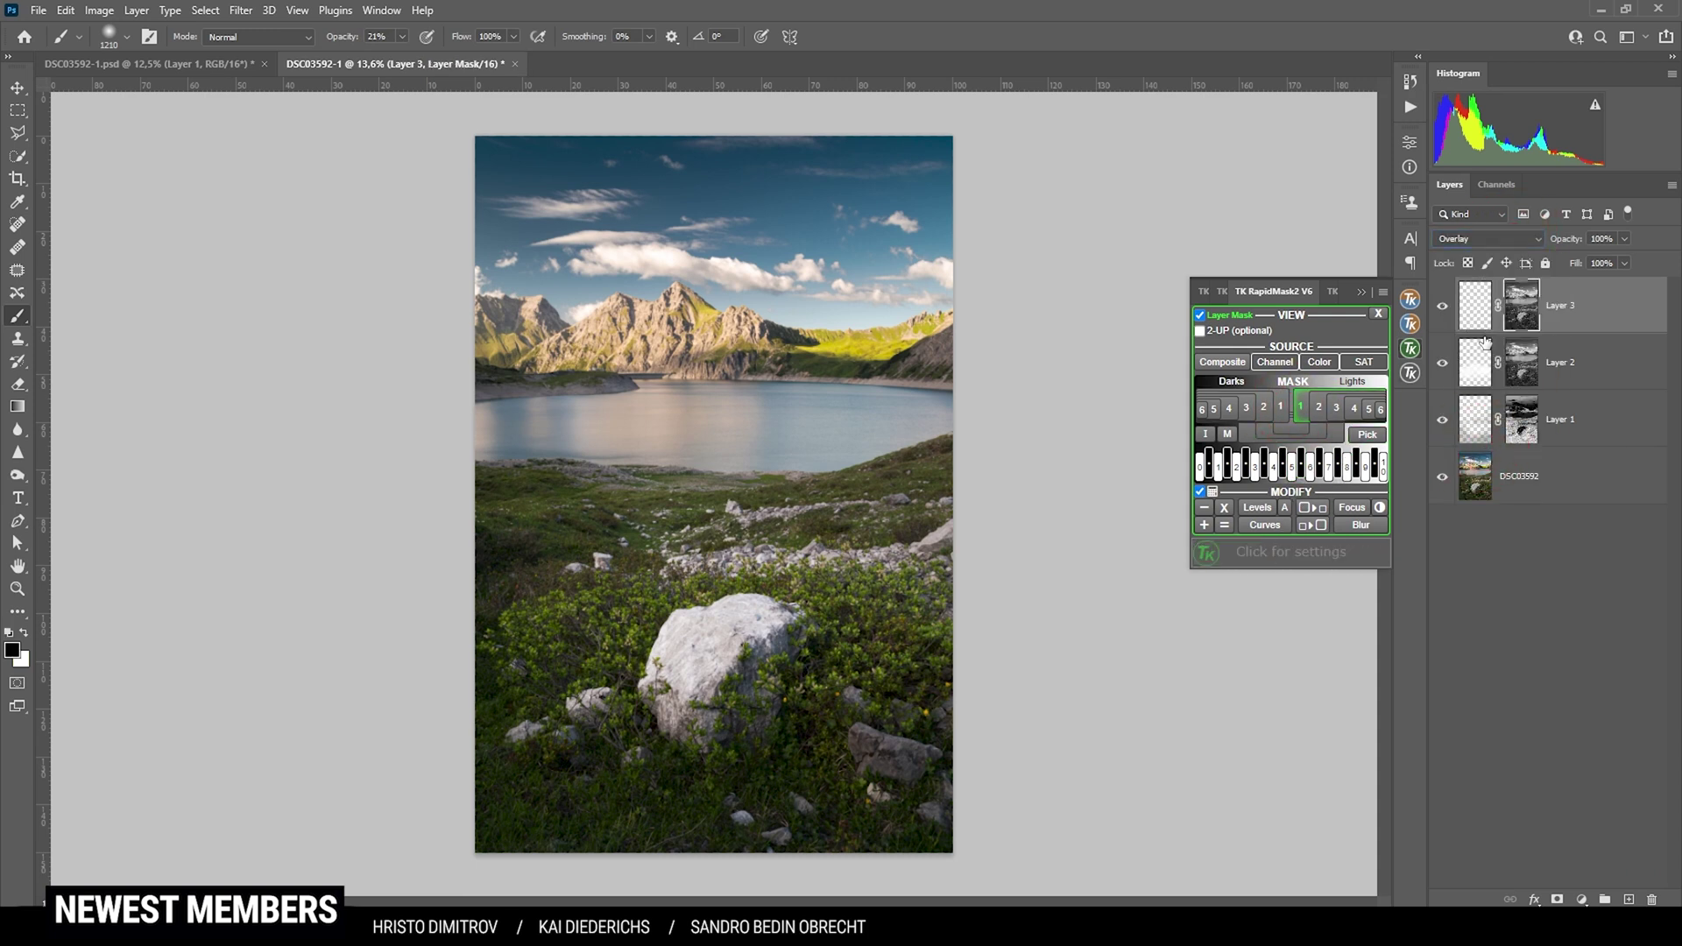
Step: Set the brush to 54% opacity and 741 px size, then fit the image on screen
click(402, 37)
drag(396, 59, 431, 60)
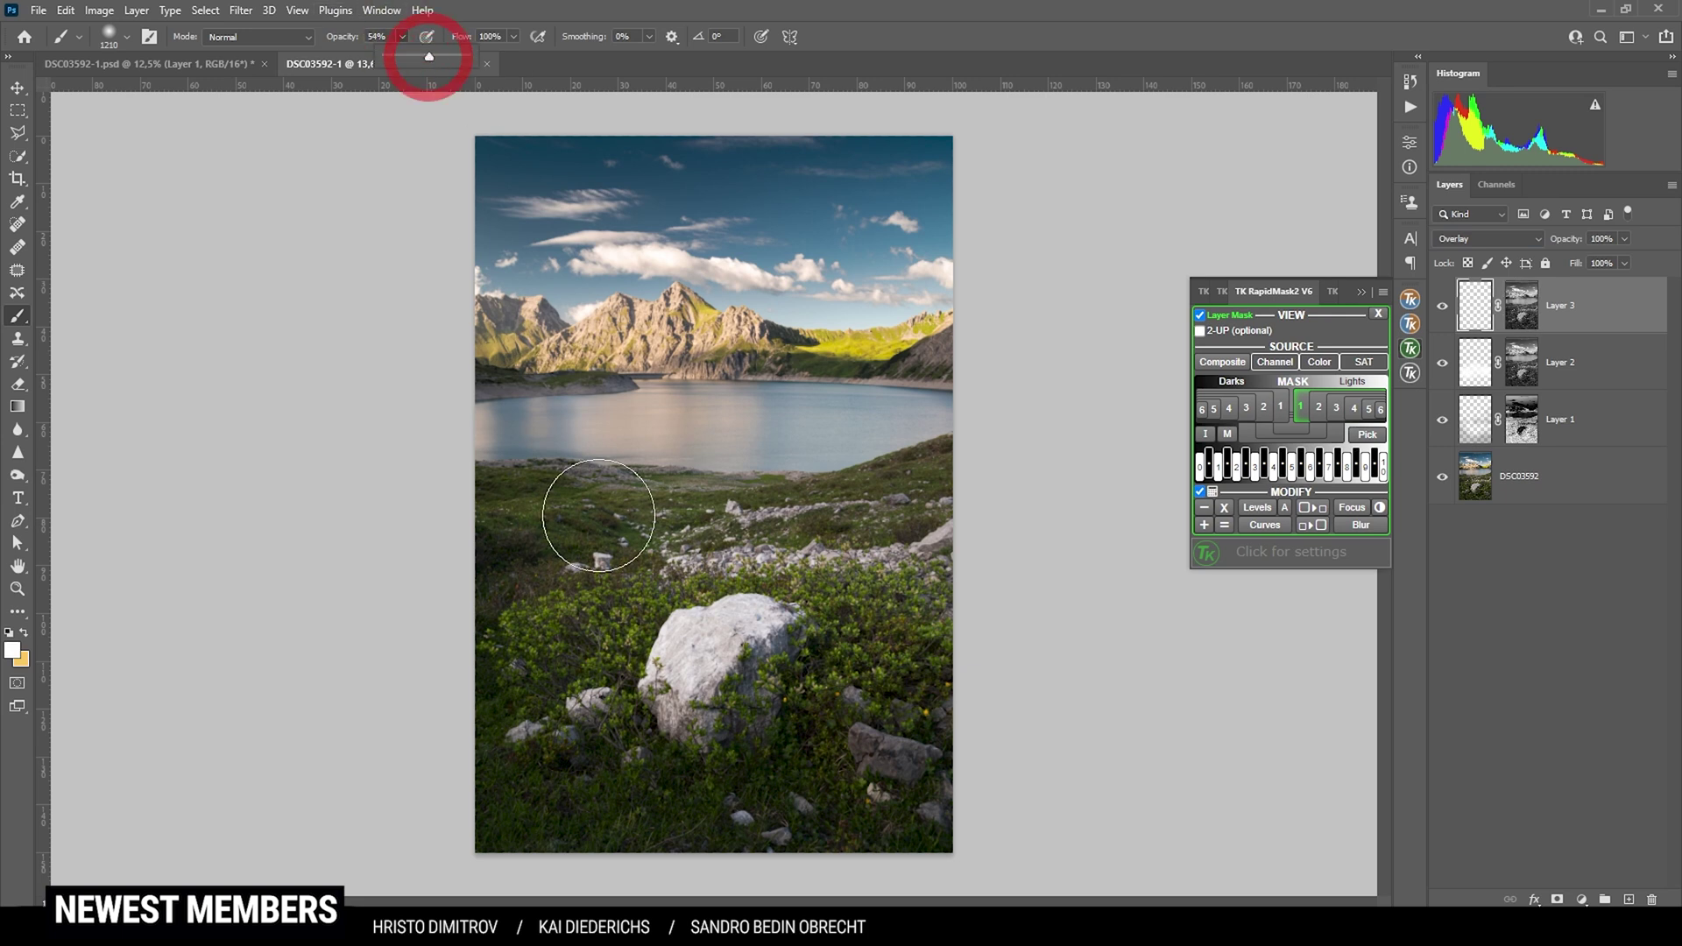
mouse_move(564, 639)
mouse_down()
mouse_move(548, 639)
mouse_move(598, 624)
mouse_move(574, 624)
mouse_up()
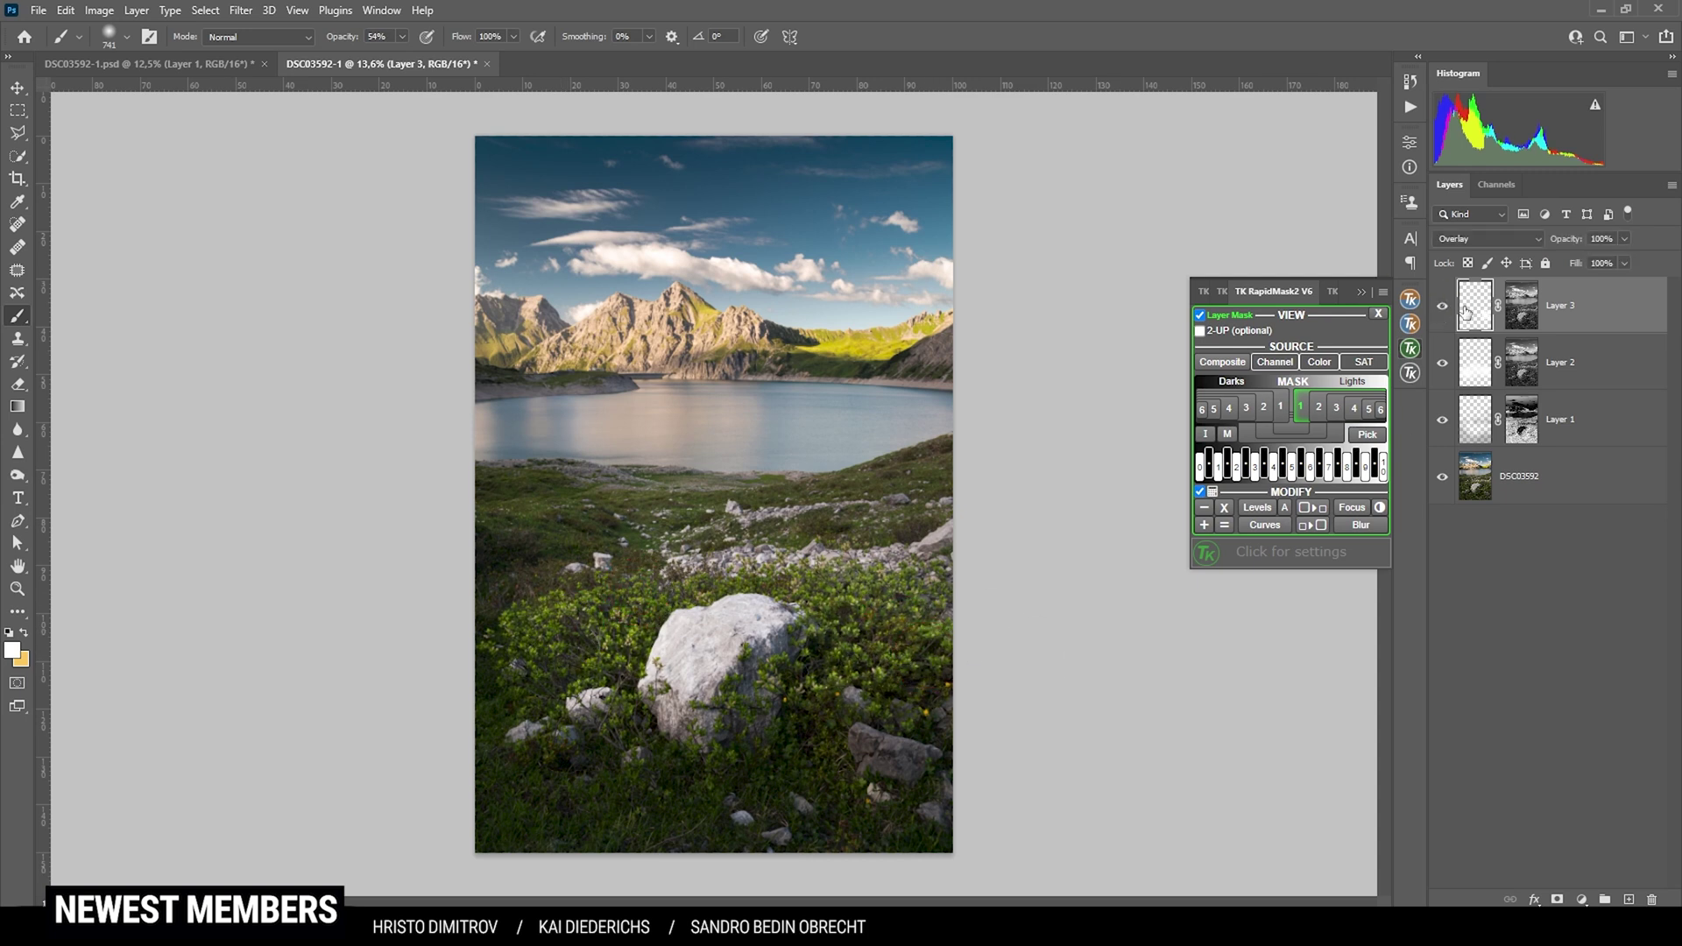
key(ctrl+0)
Step: Close the luminosity mask panel and merge all layers into a single Layer 3
click(1361, 293)
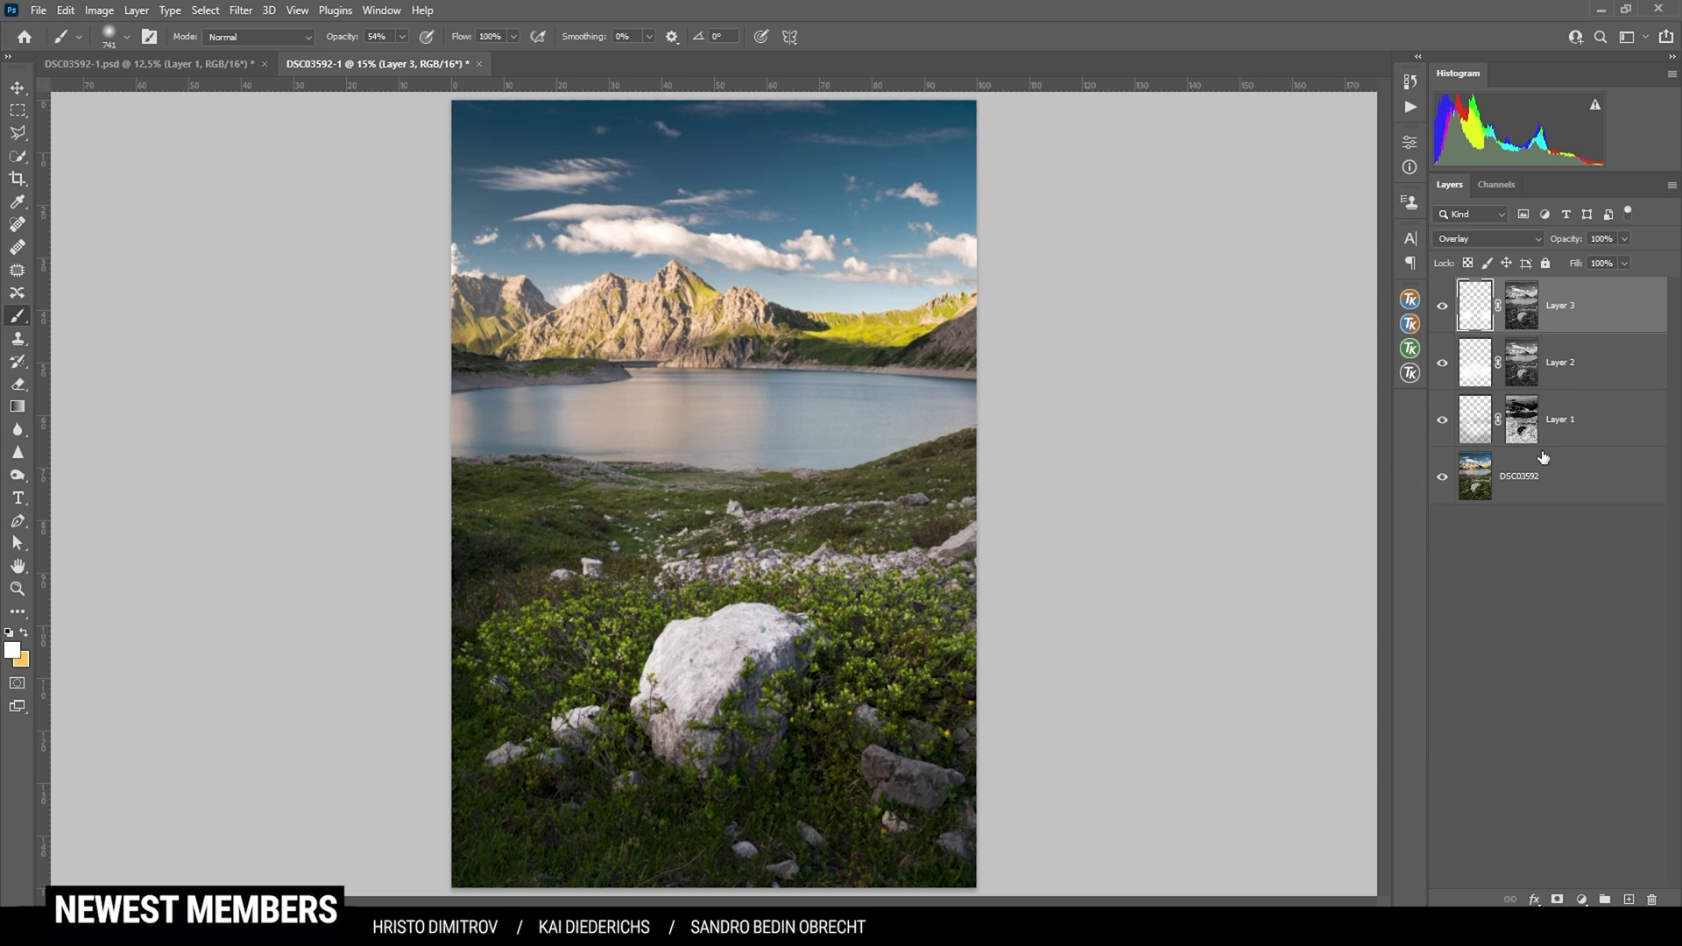
shift+click(1565, 488)
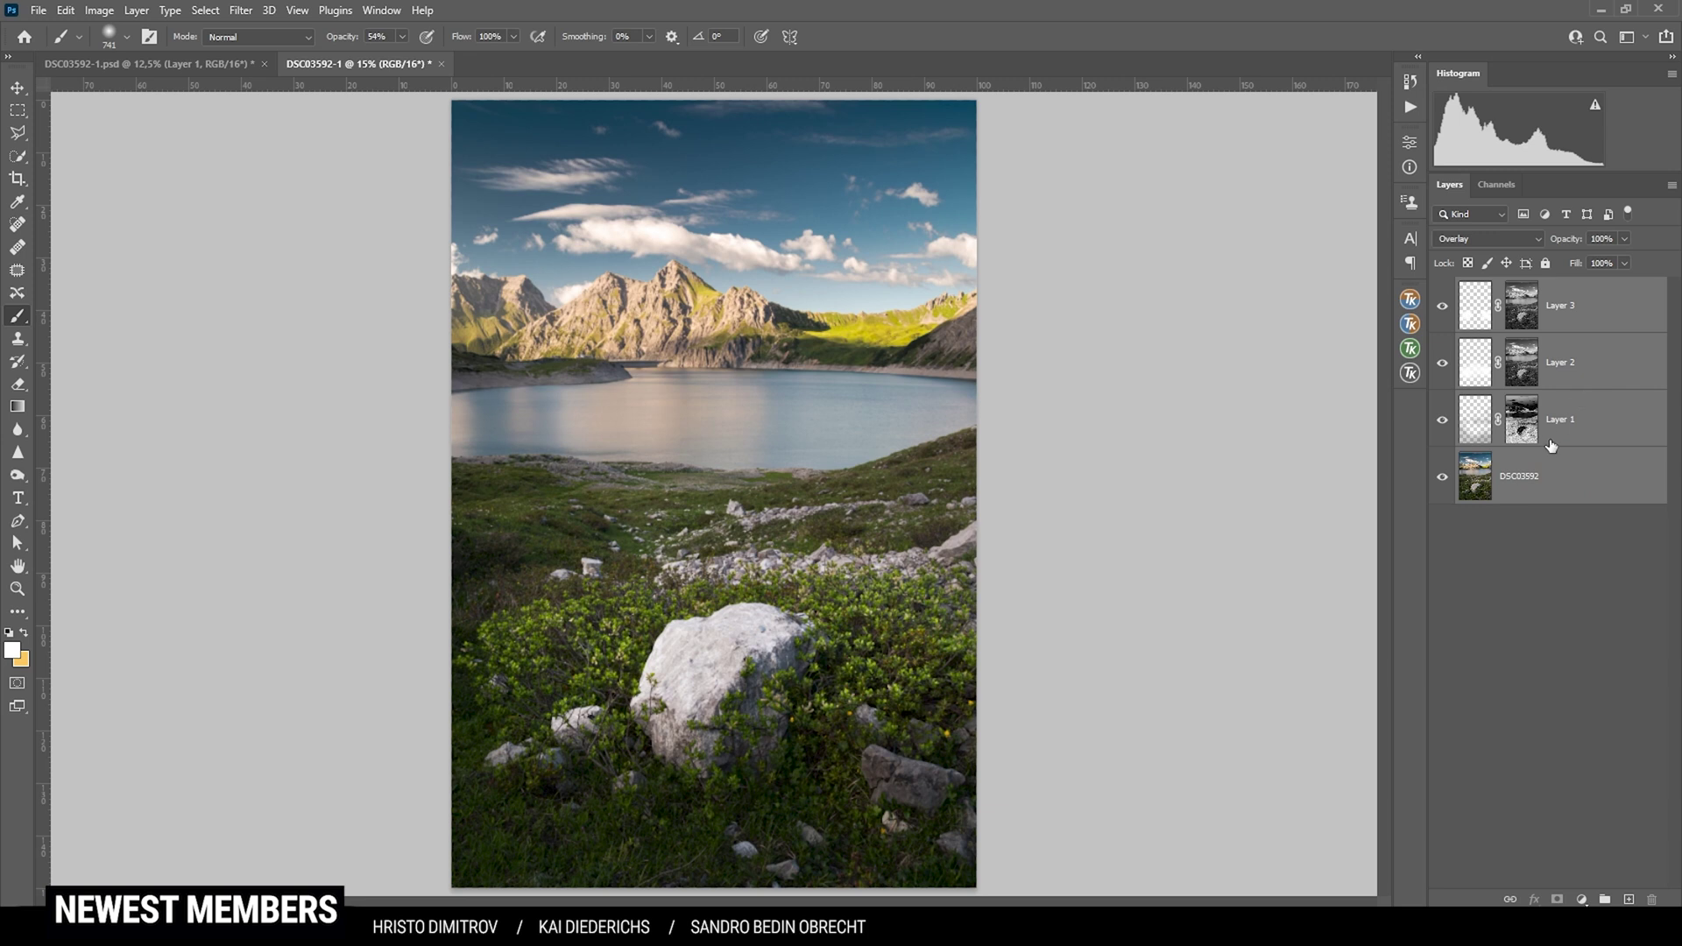
key(ctrl+e)
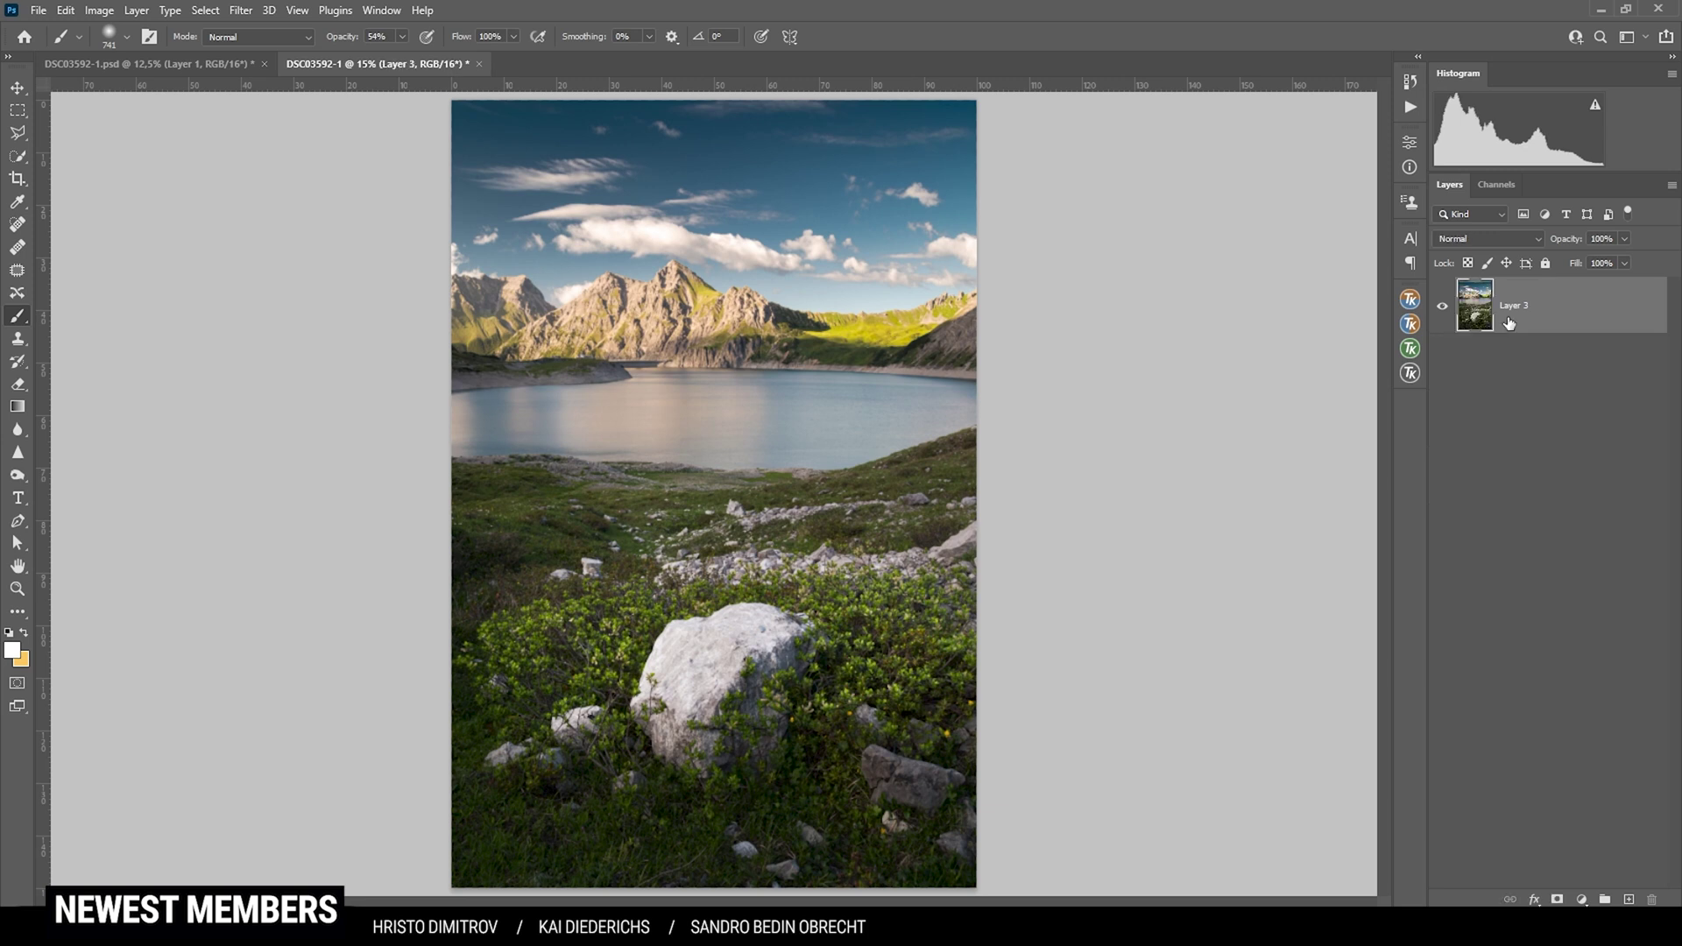
Step: Launch Nik Collection Color Efex Pro 4 on the merged layer from the Filter menu
click(241, 10)
mouse_move(278, 430)
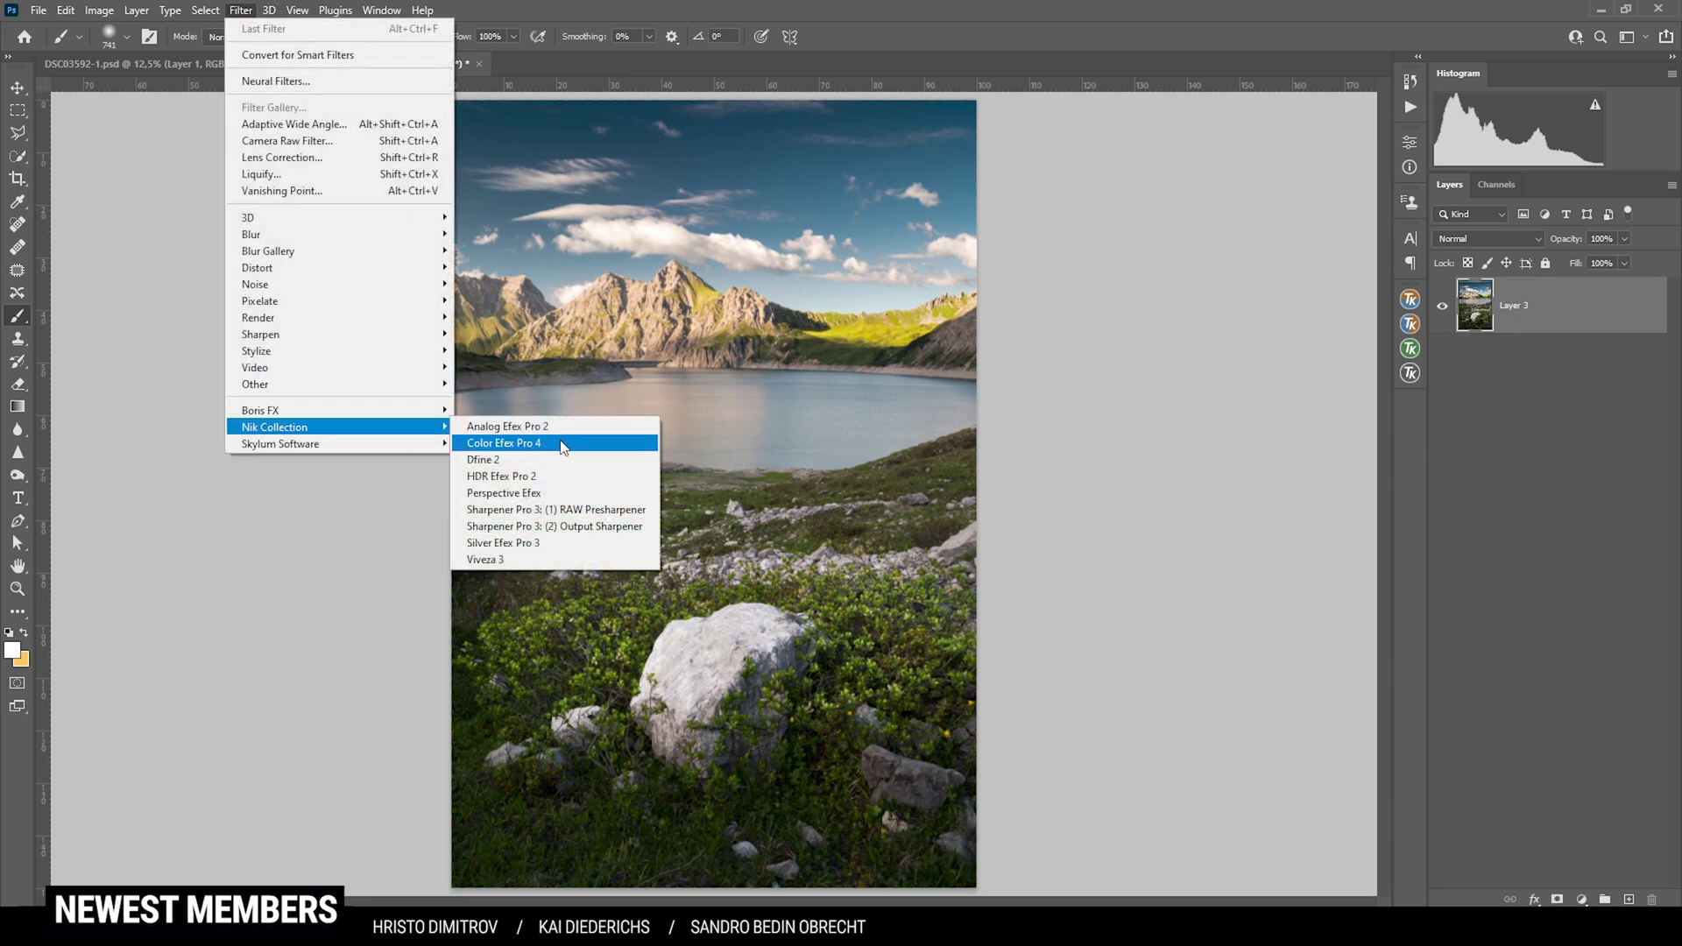
click(560, 440)
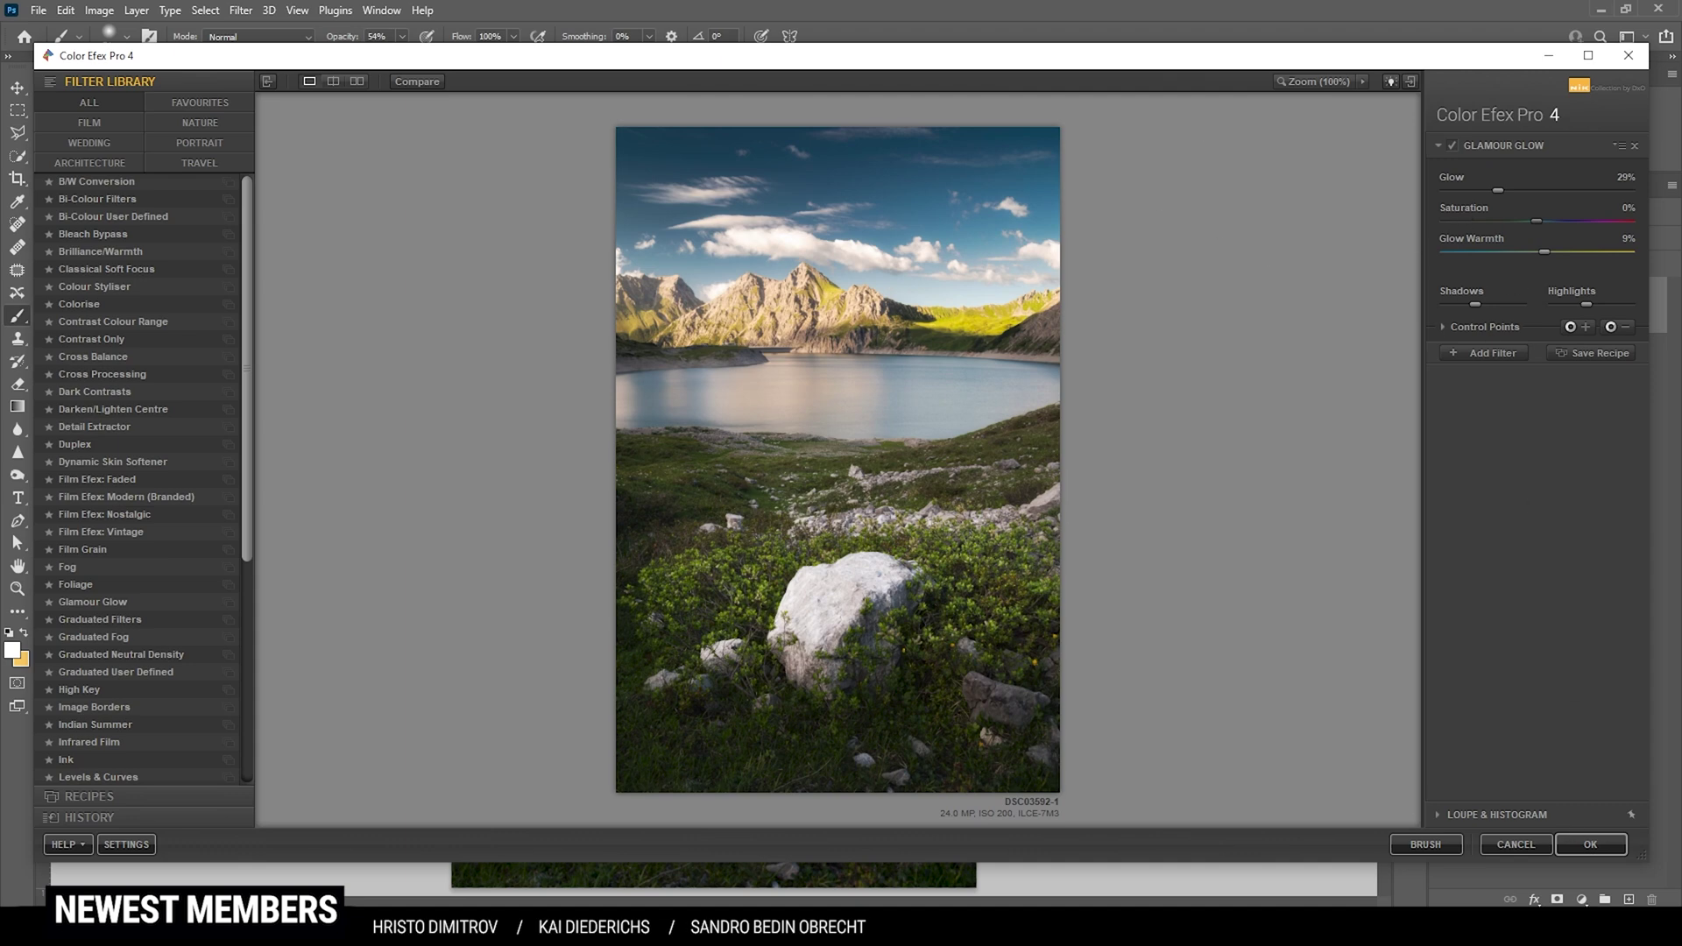
Step: Accept the Glamour Glow at Glow 29% and Warmth 9%, returning it as a new layer
click(1590, 845)
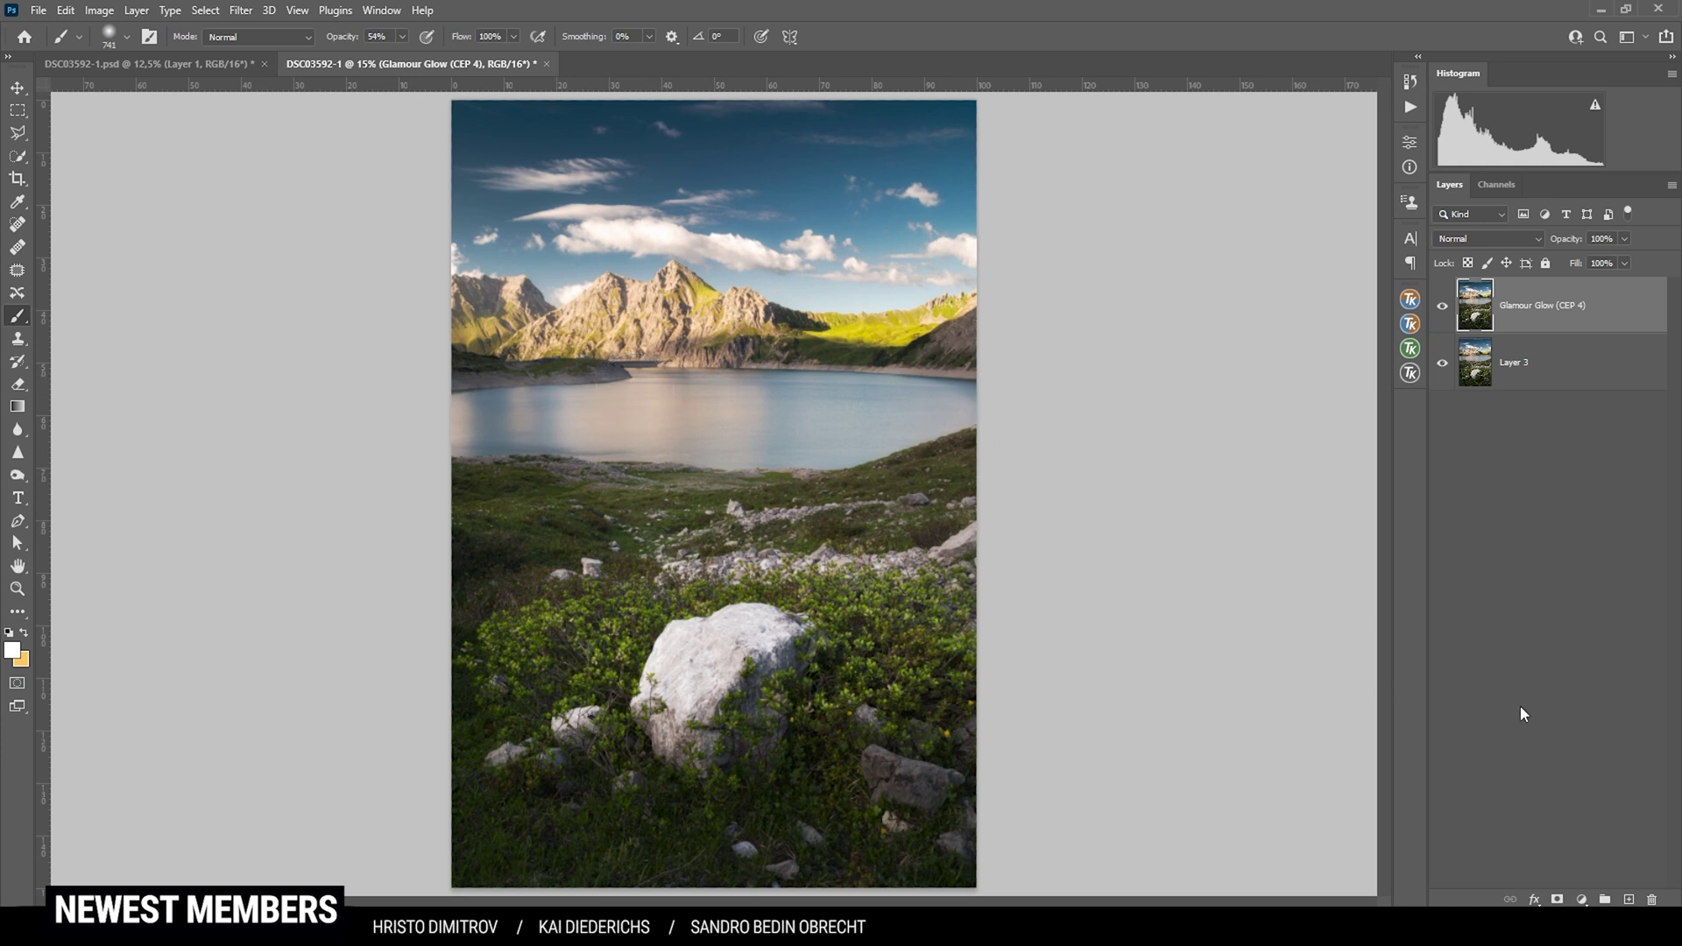
Step: Give the Glamour Glow layer a hide-all black mask and set a white 927 px brush
alt+click(1559, 902)
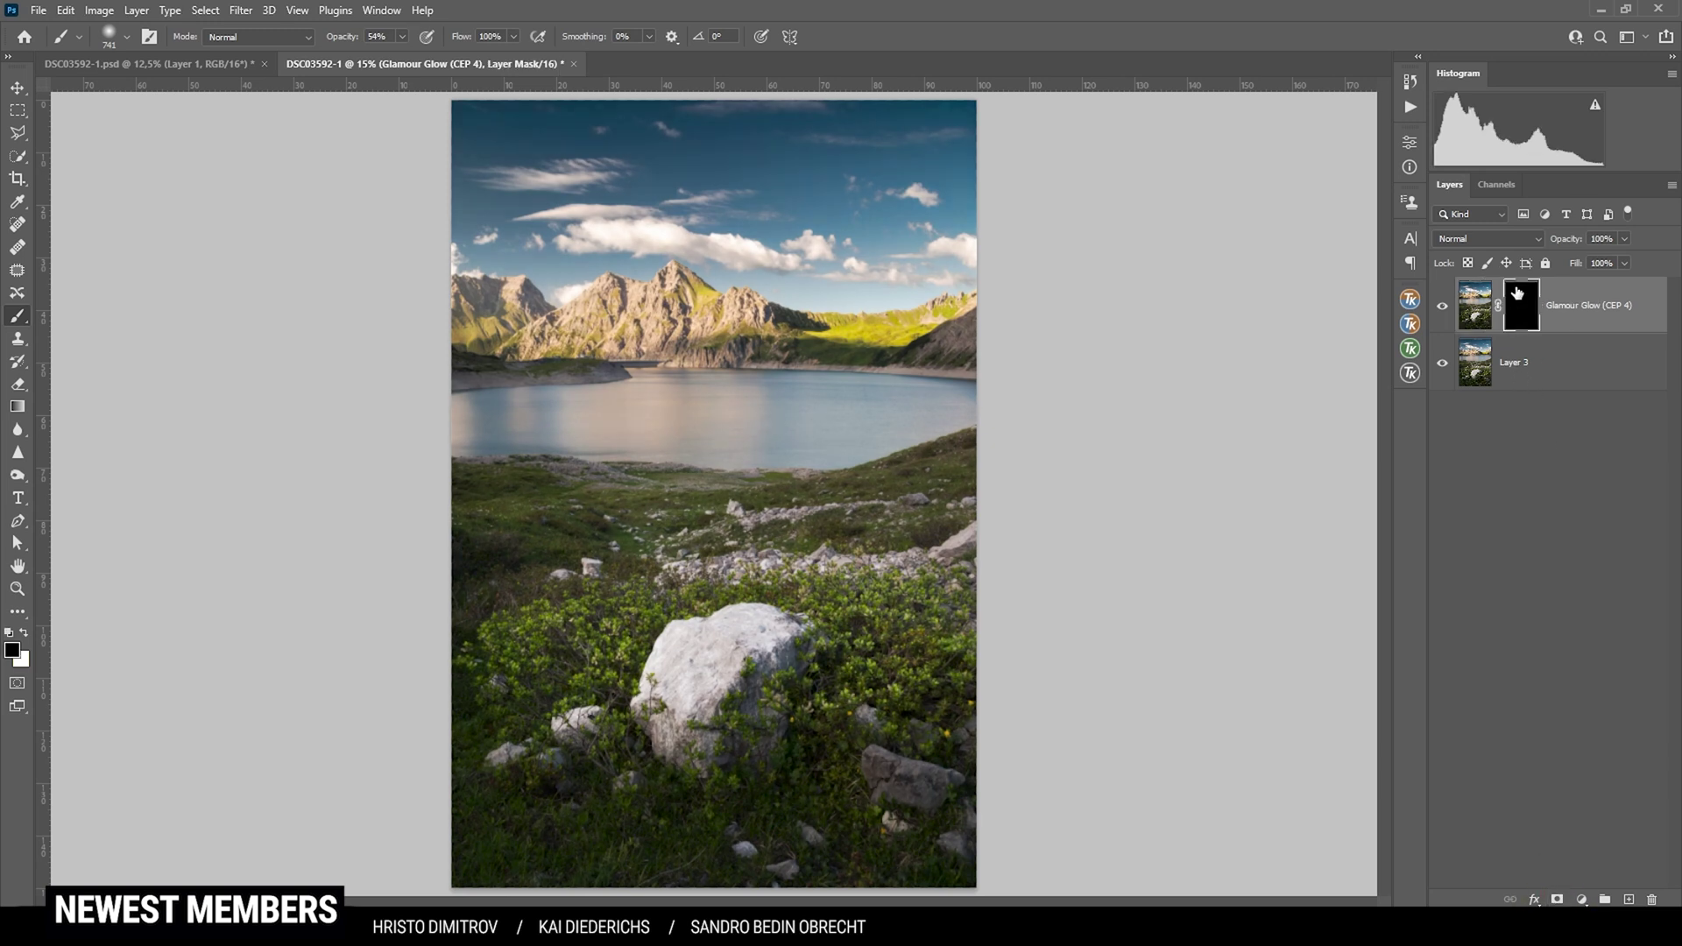
click(24, 631)
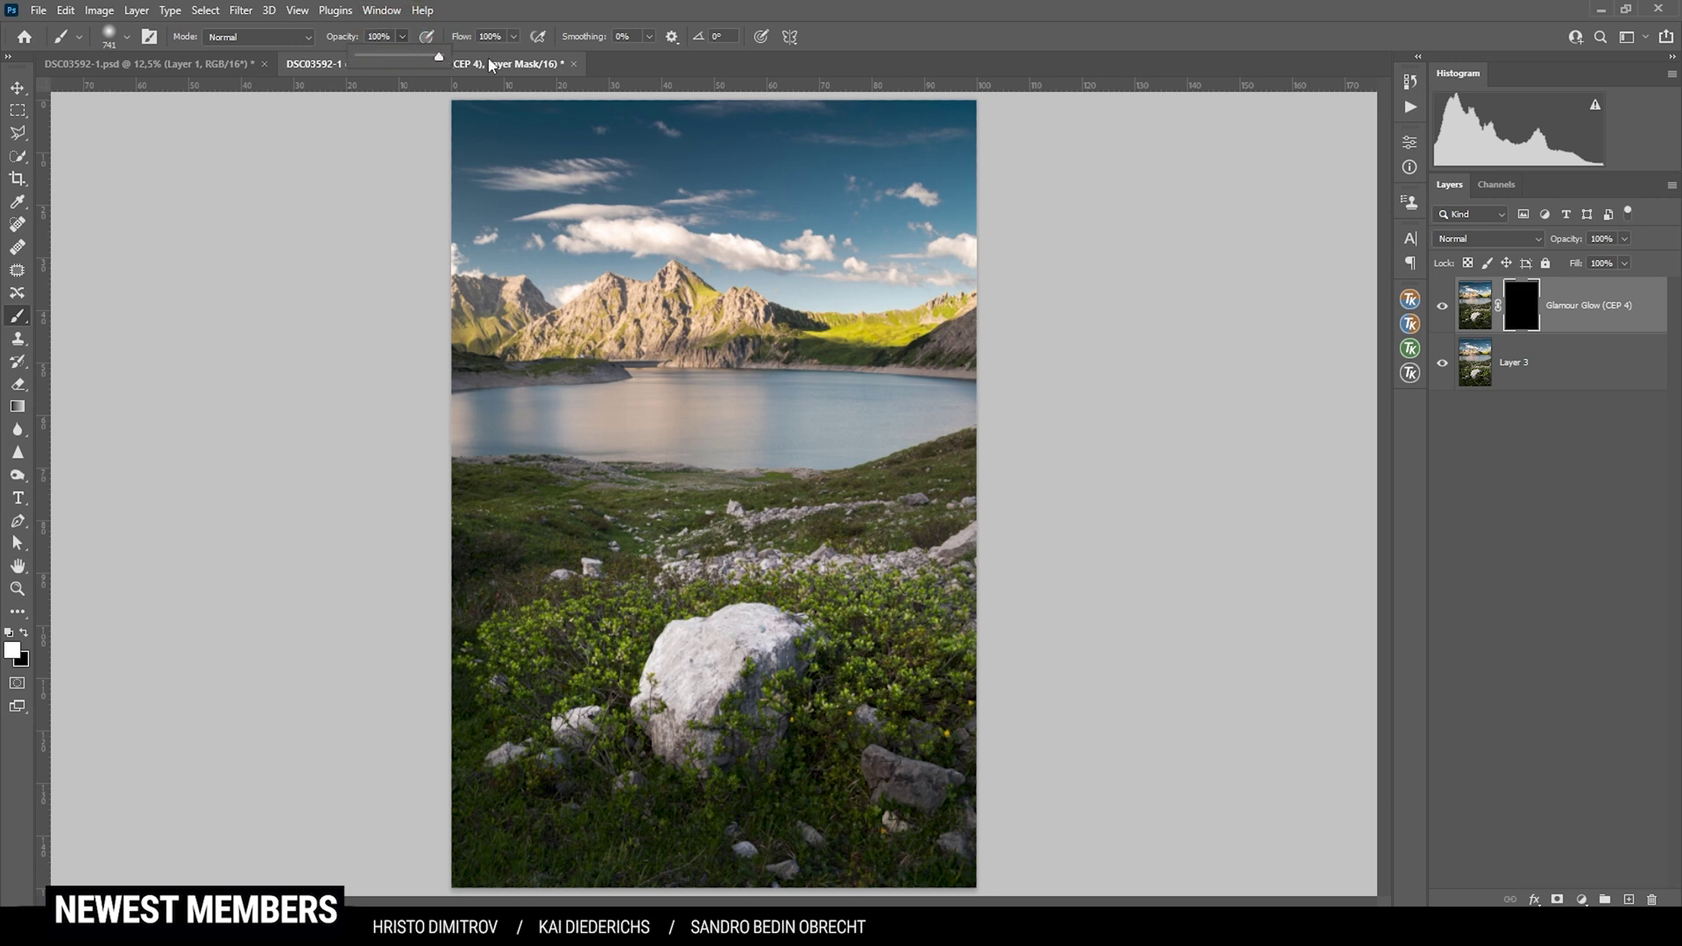
alt+right_click(563, 377)
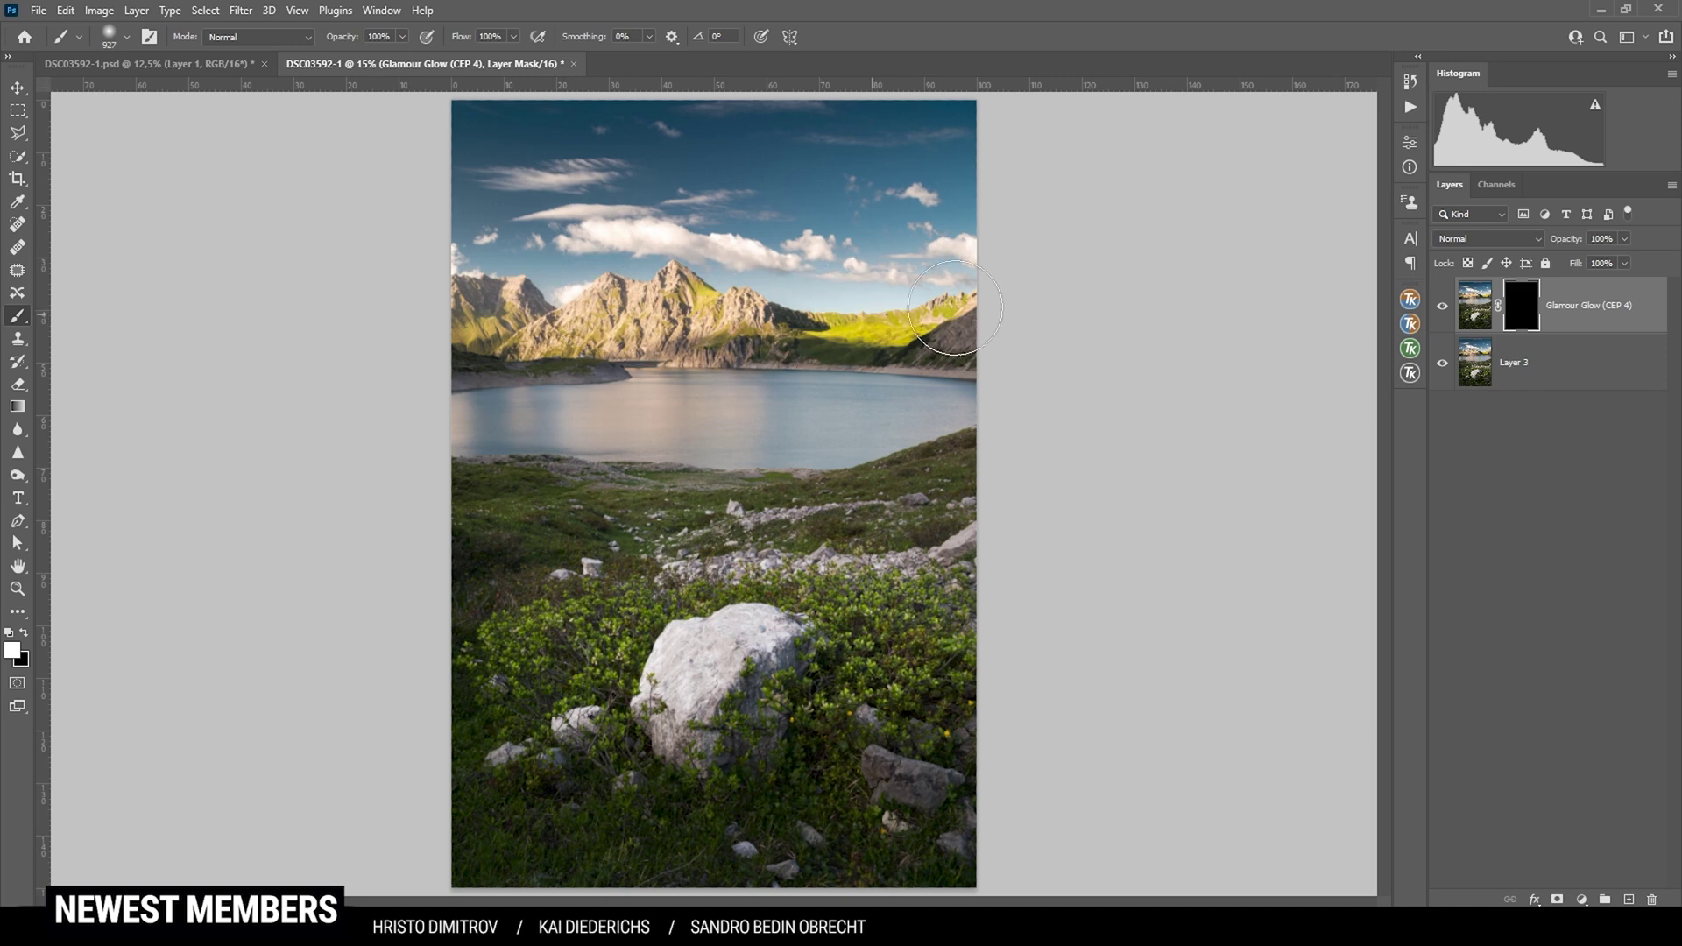
Step: Paint the glow back over the distant mountains and upper sky, toggling the layer to compare
drag(917, 312, 473, 297)
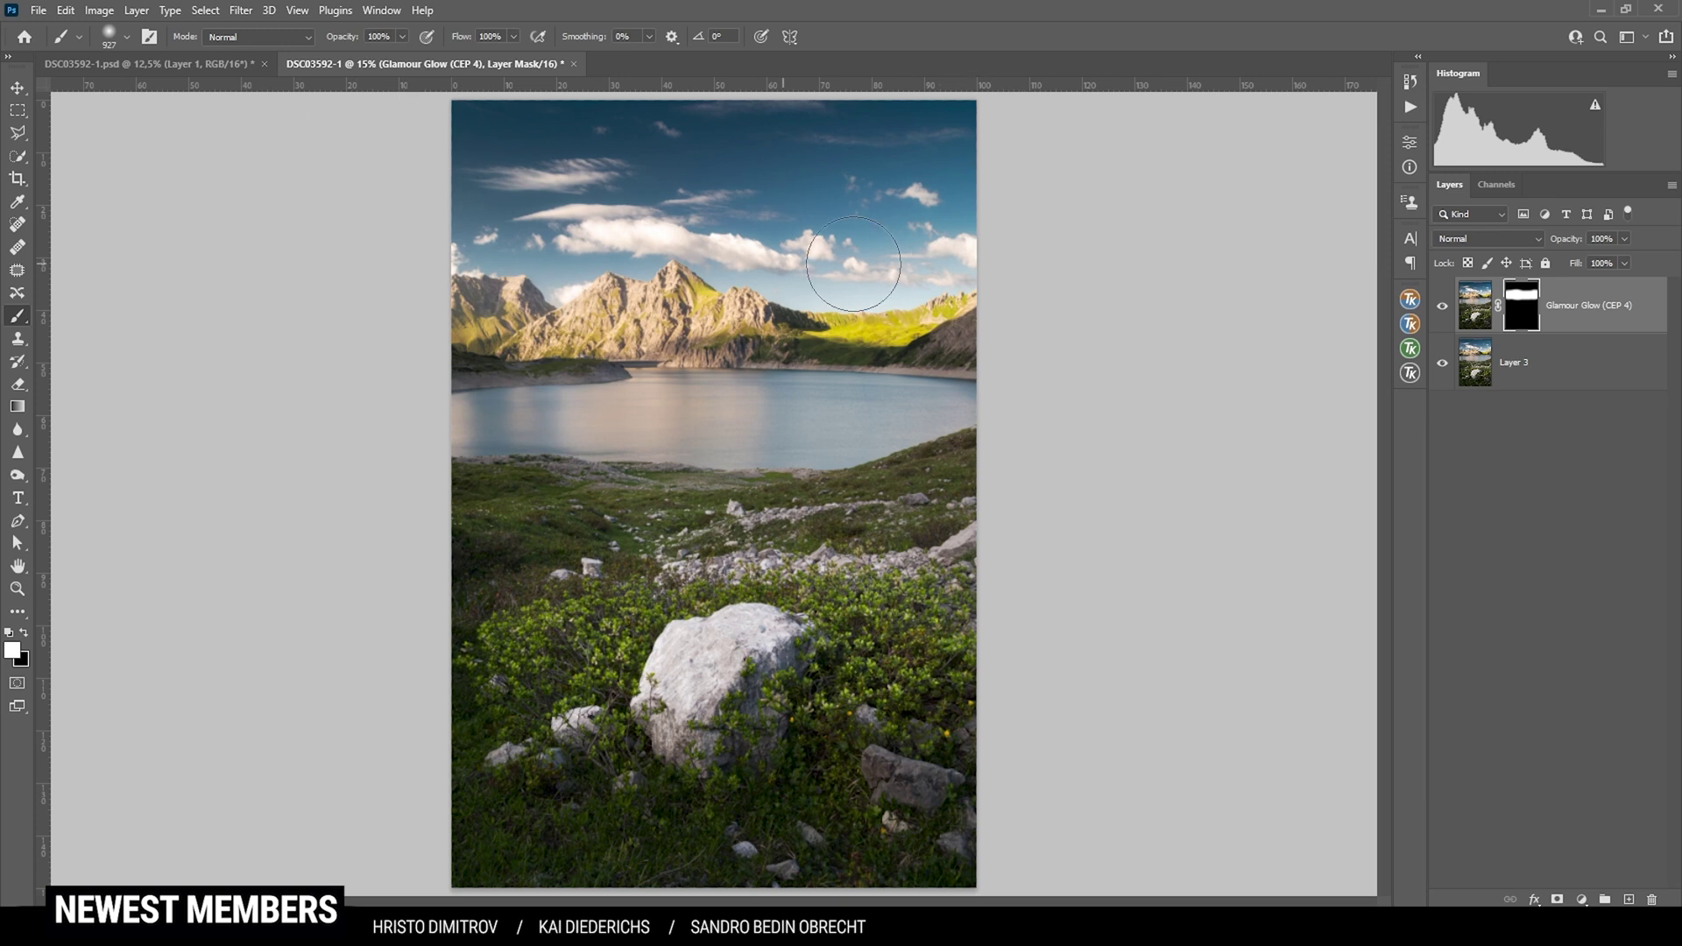
drag(853, 264, 490, 158)
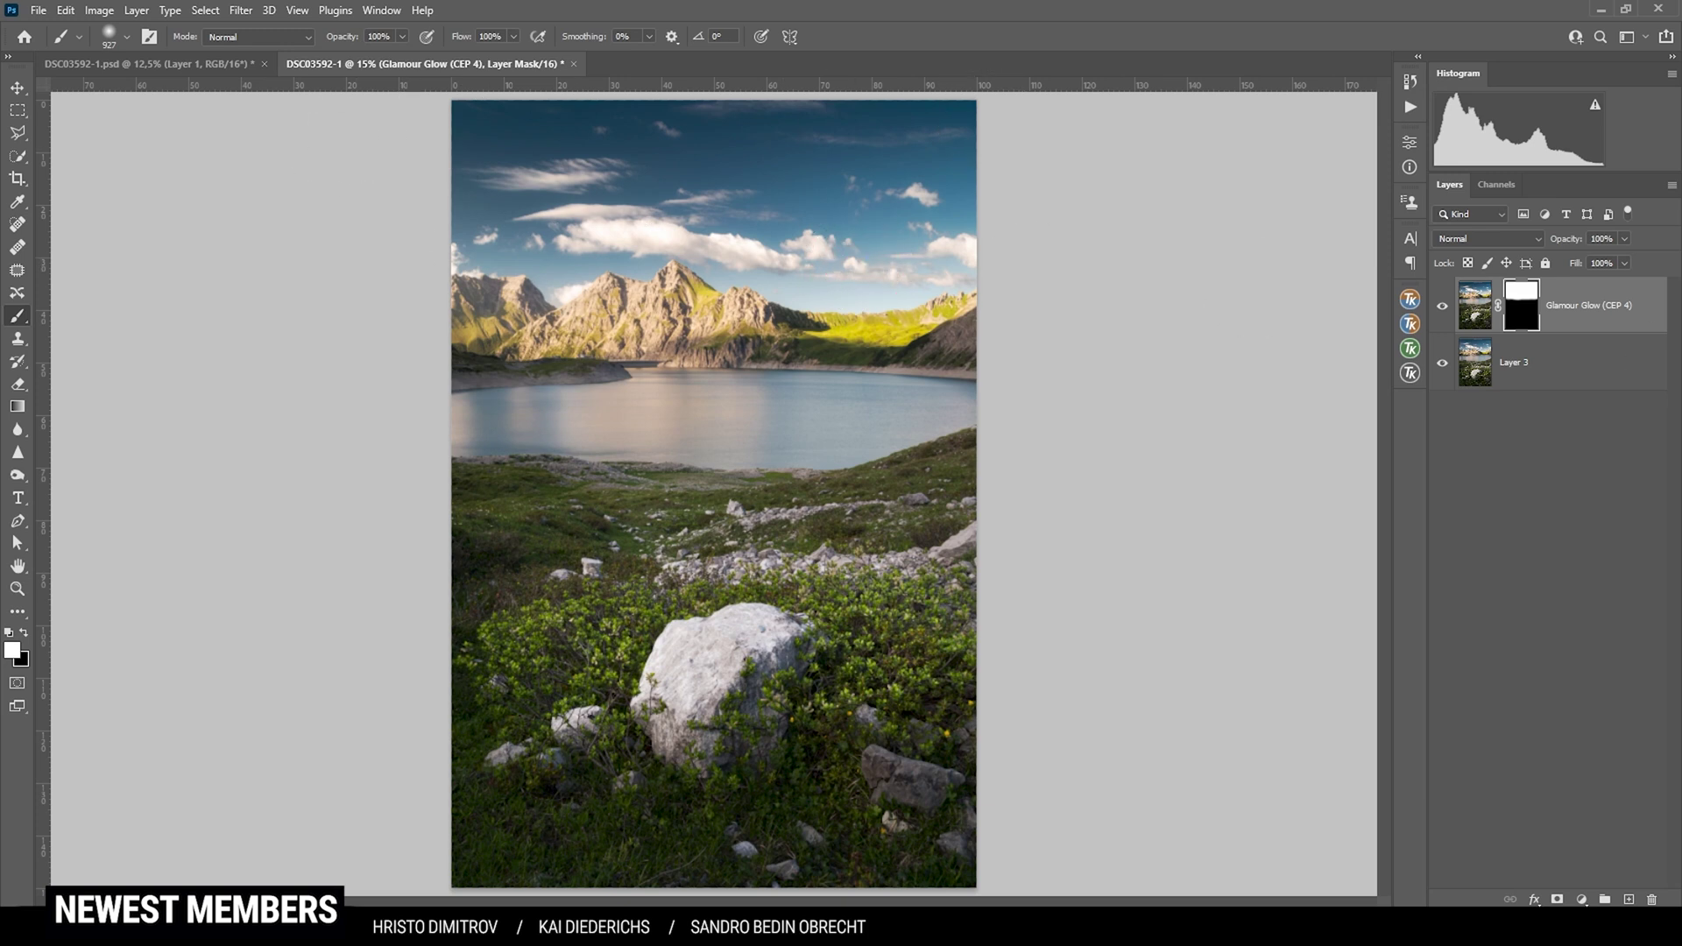
click(1443, 305)
click(1443, 306)
click(1443, 306)
click(1443, 305)
key(ctrl+minus)
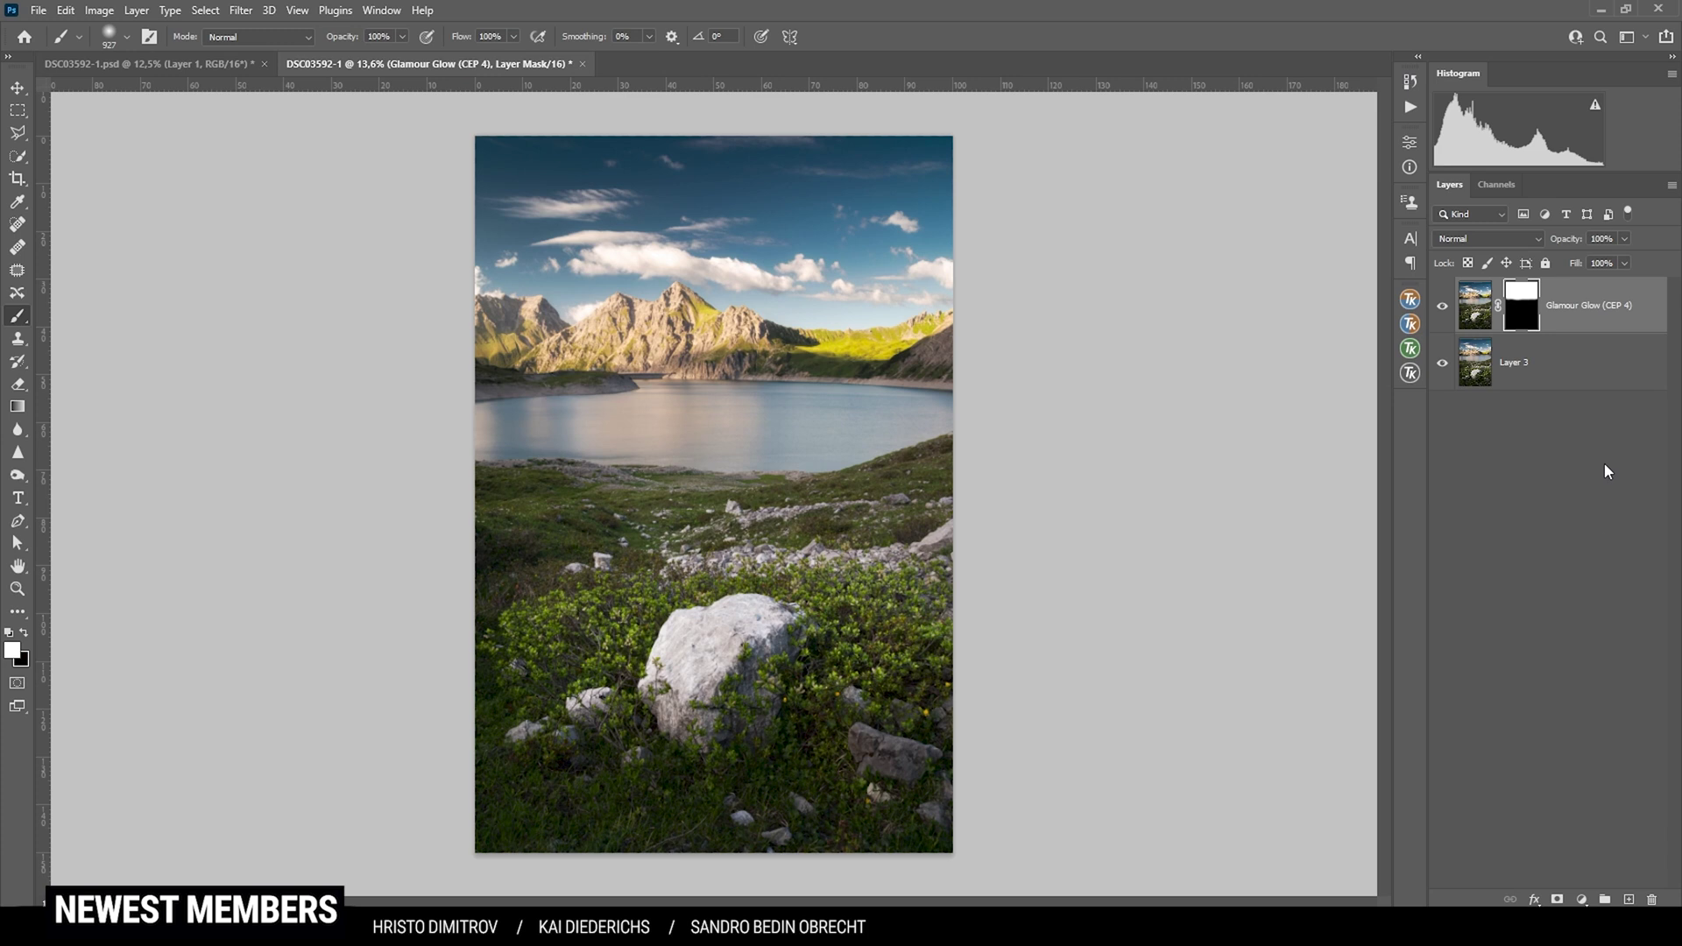
Step: Run the TK Orton Effect action with a 29,1-pixel Gaussian Blur radius
click(1410, 300)
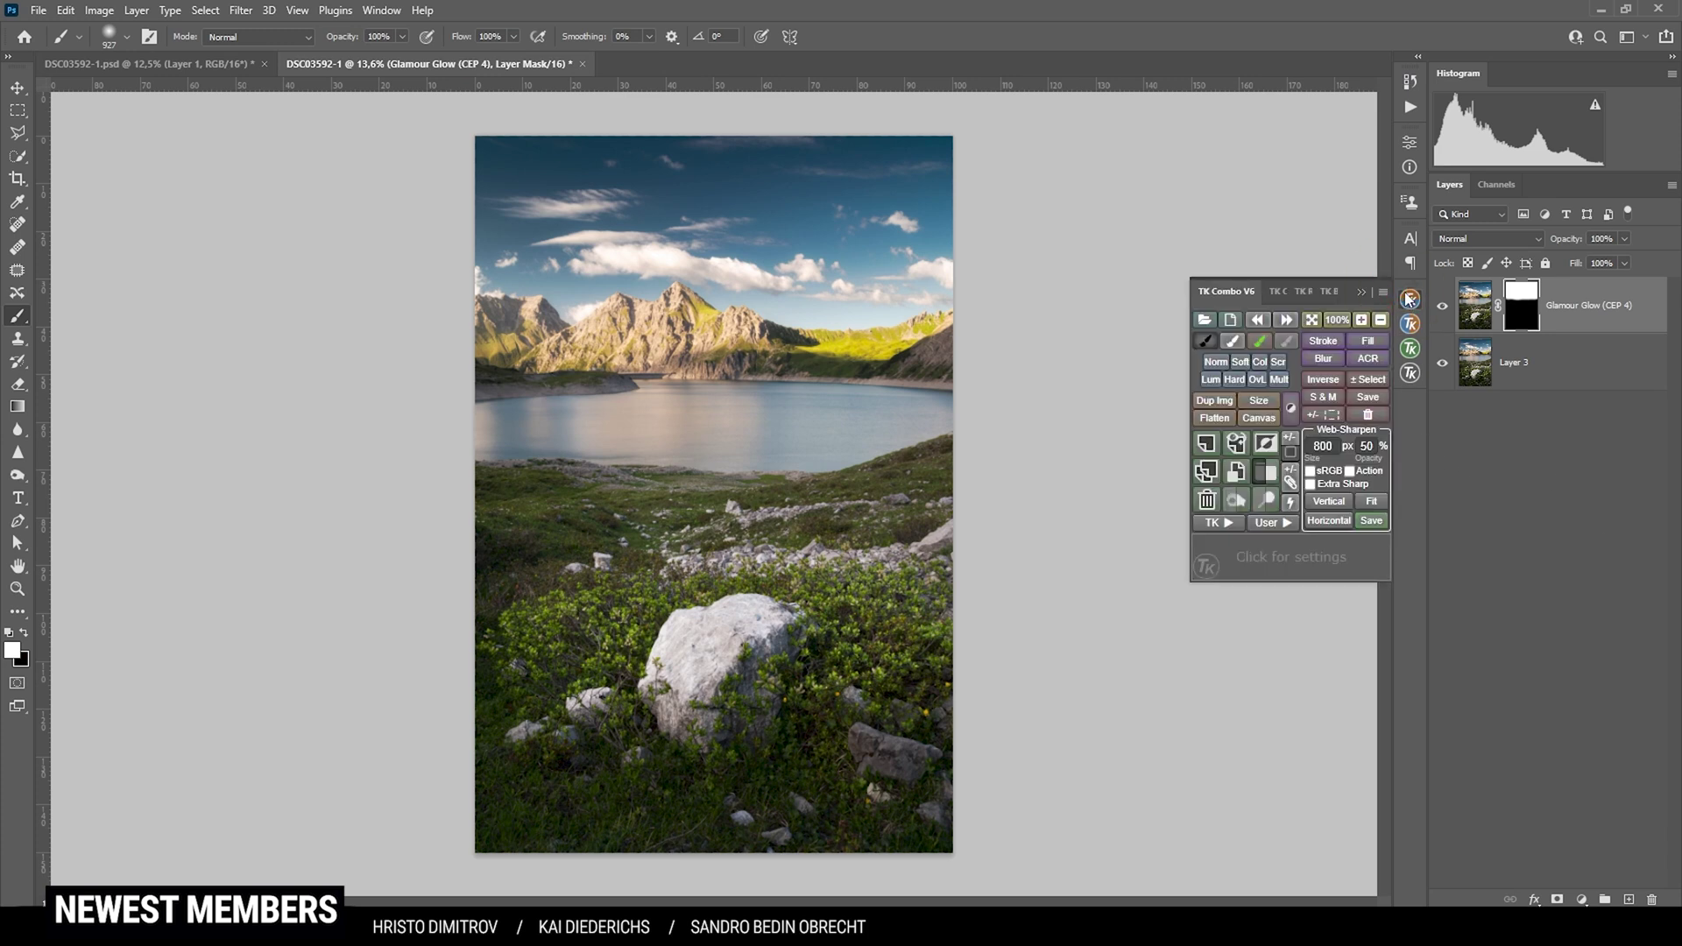
click(1416, 326)
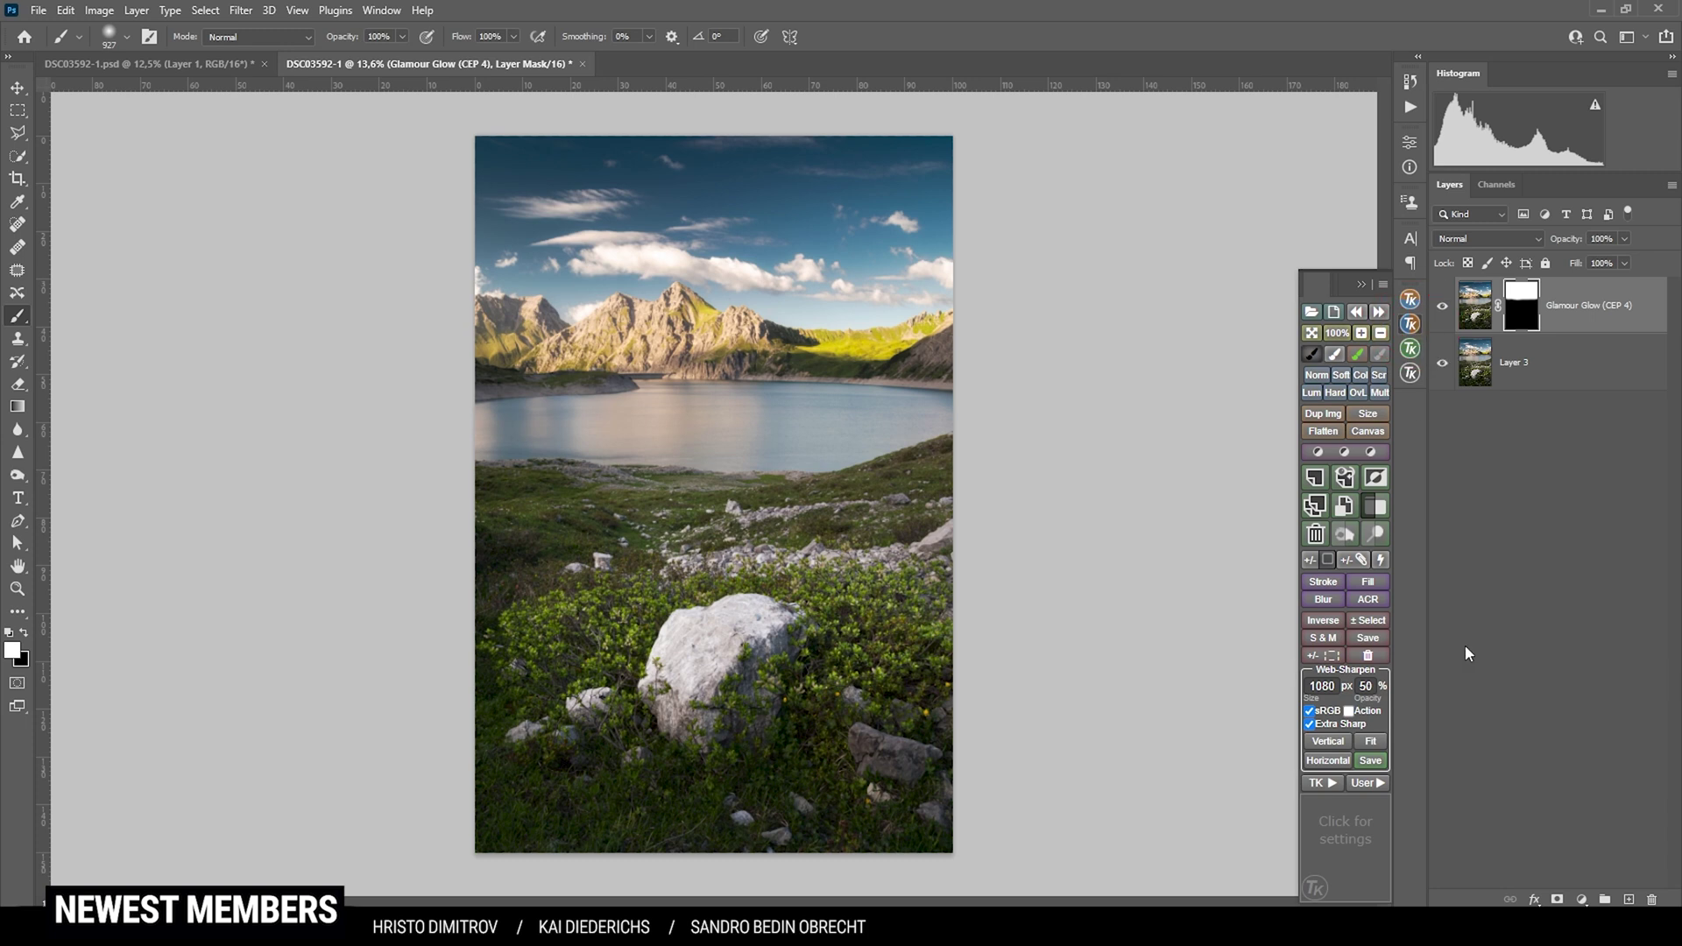
click(1317, 786)
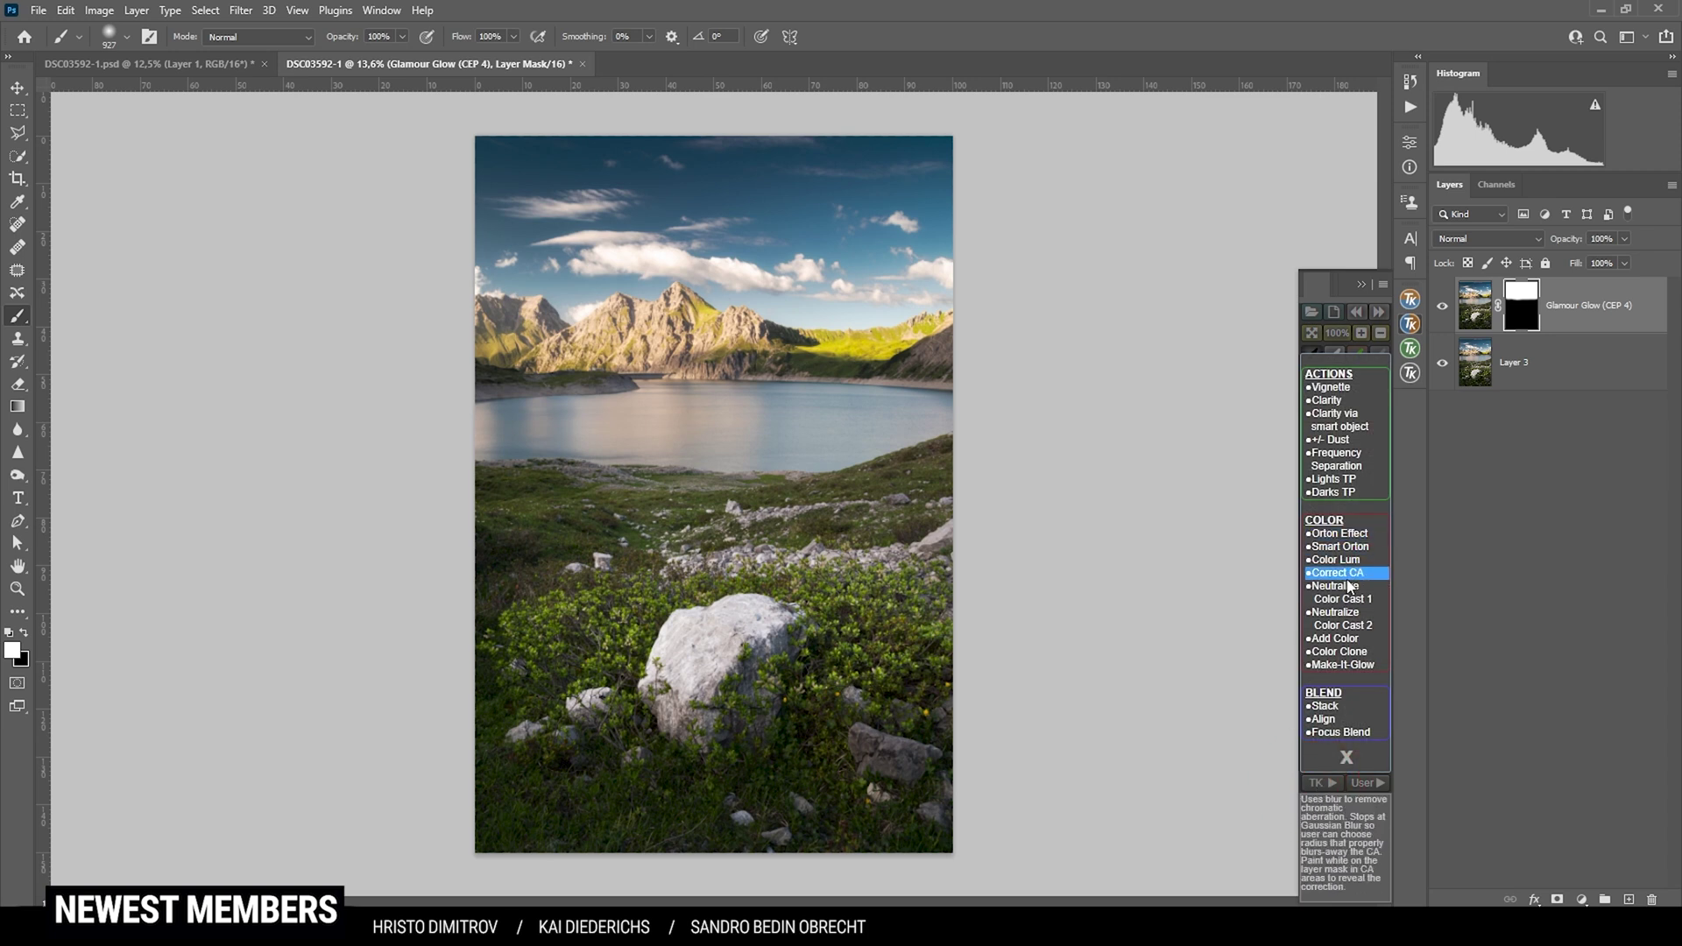
click(1360, 533)
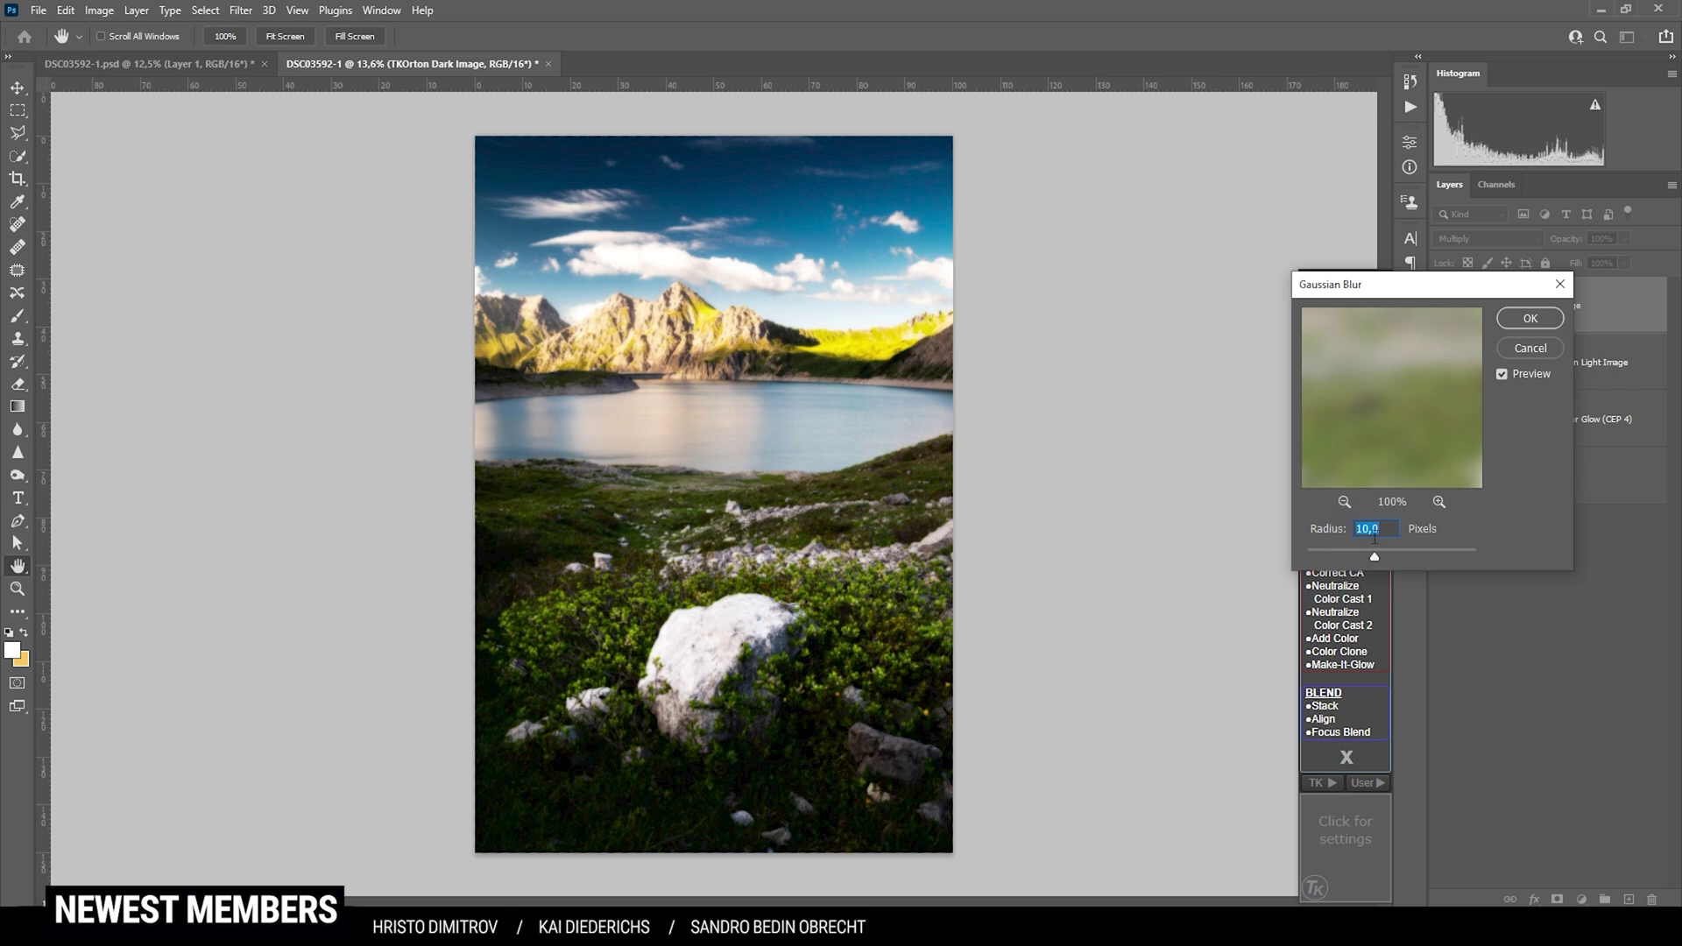
drag(1375, 555, 1378, 561)
click(1530, 318)
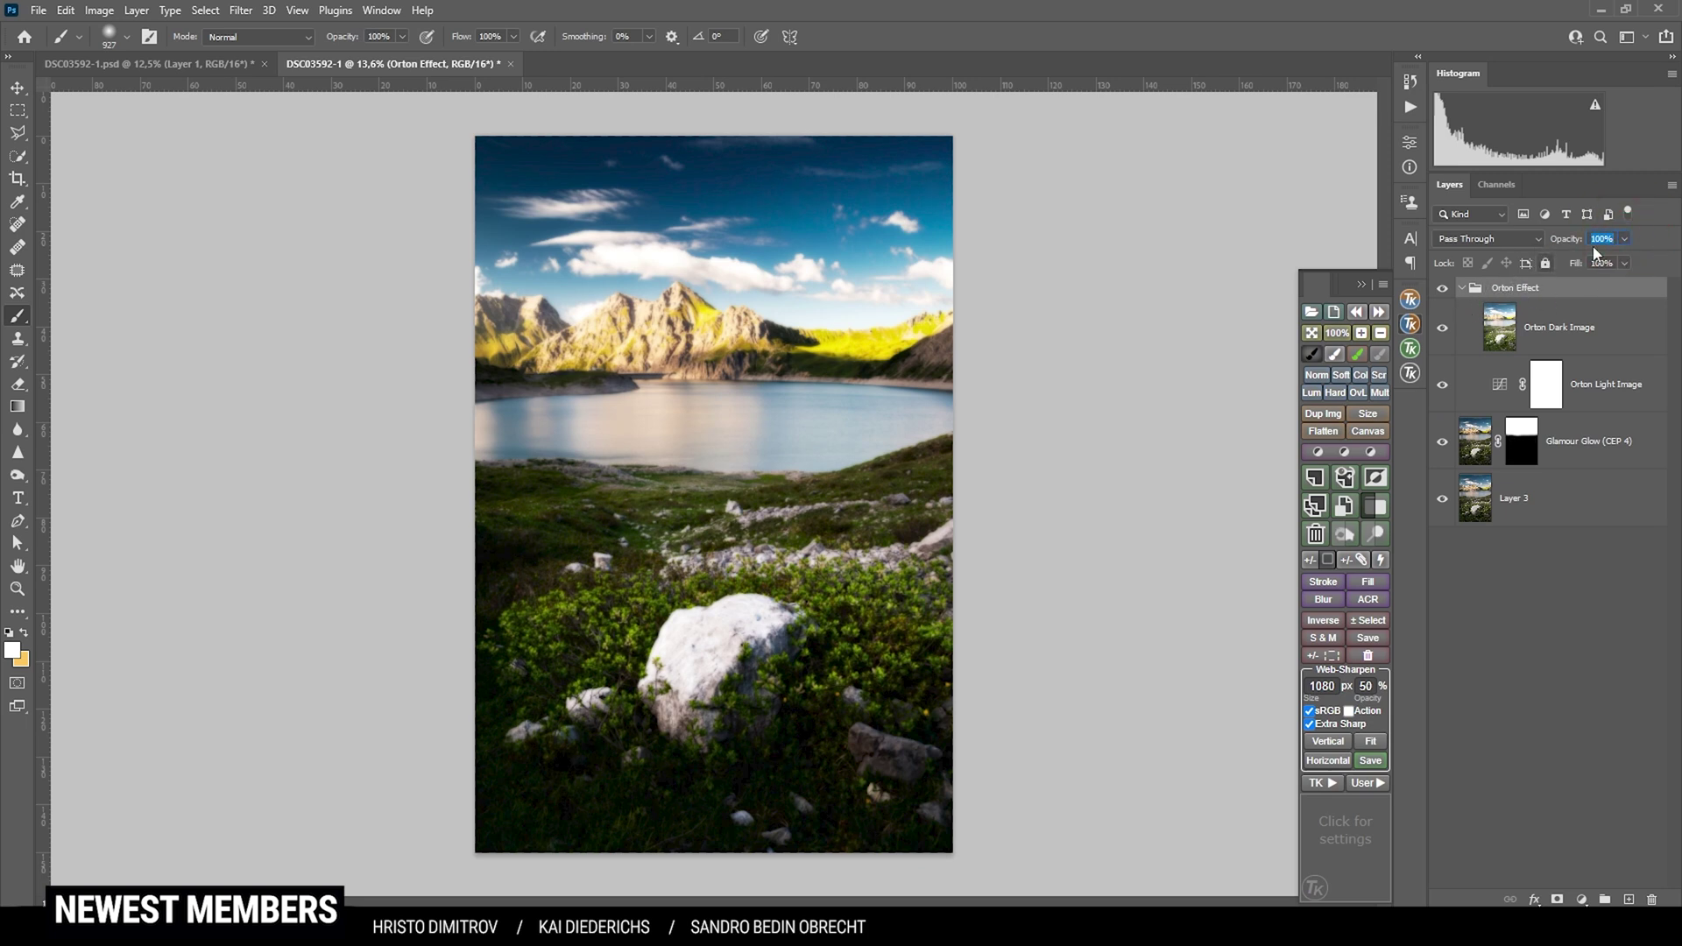
click(1624, 238)
Step: Set the Orton Effect group to 13% opacity and add a black inverted mask, brush at 1998 px
drag(1629, 259, 1558, 263)
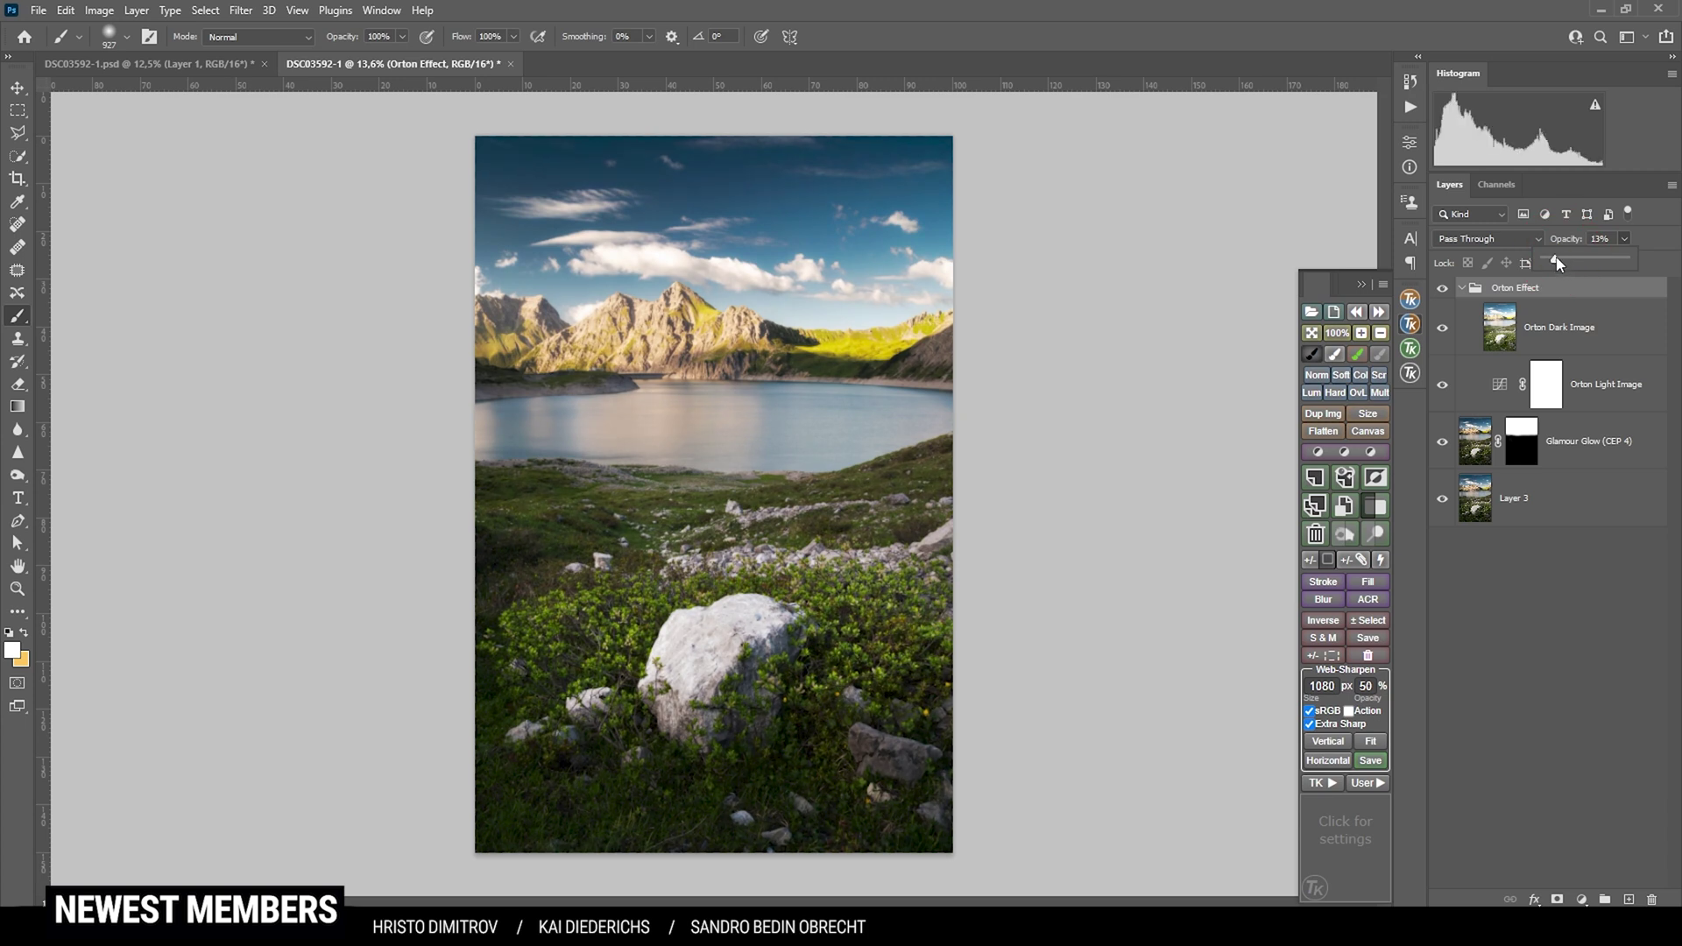
click(1540, 285)
click(1557, 900)
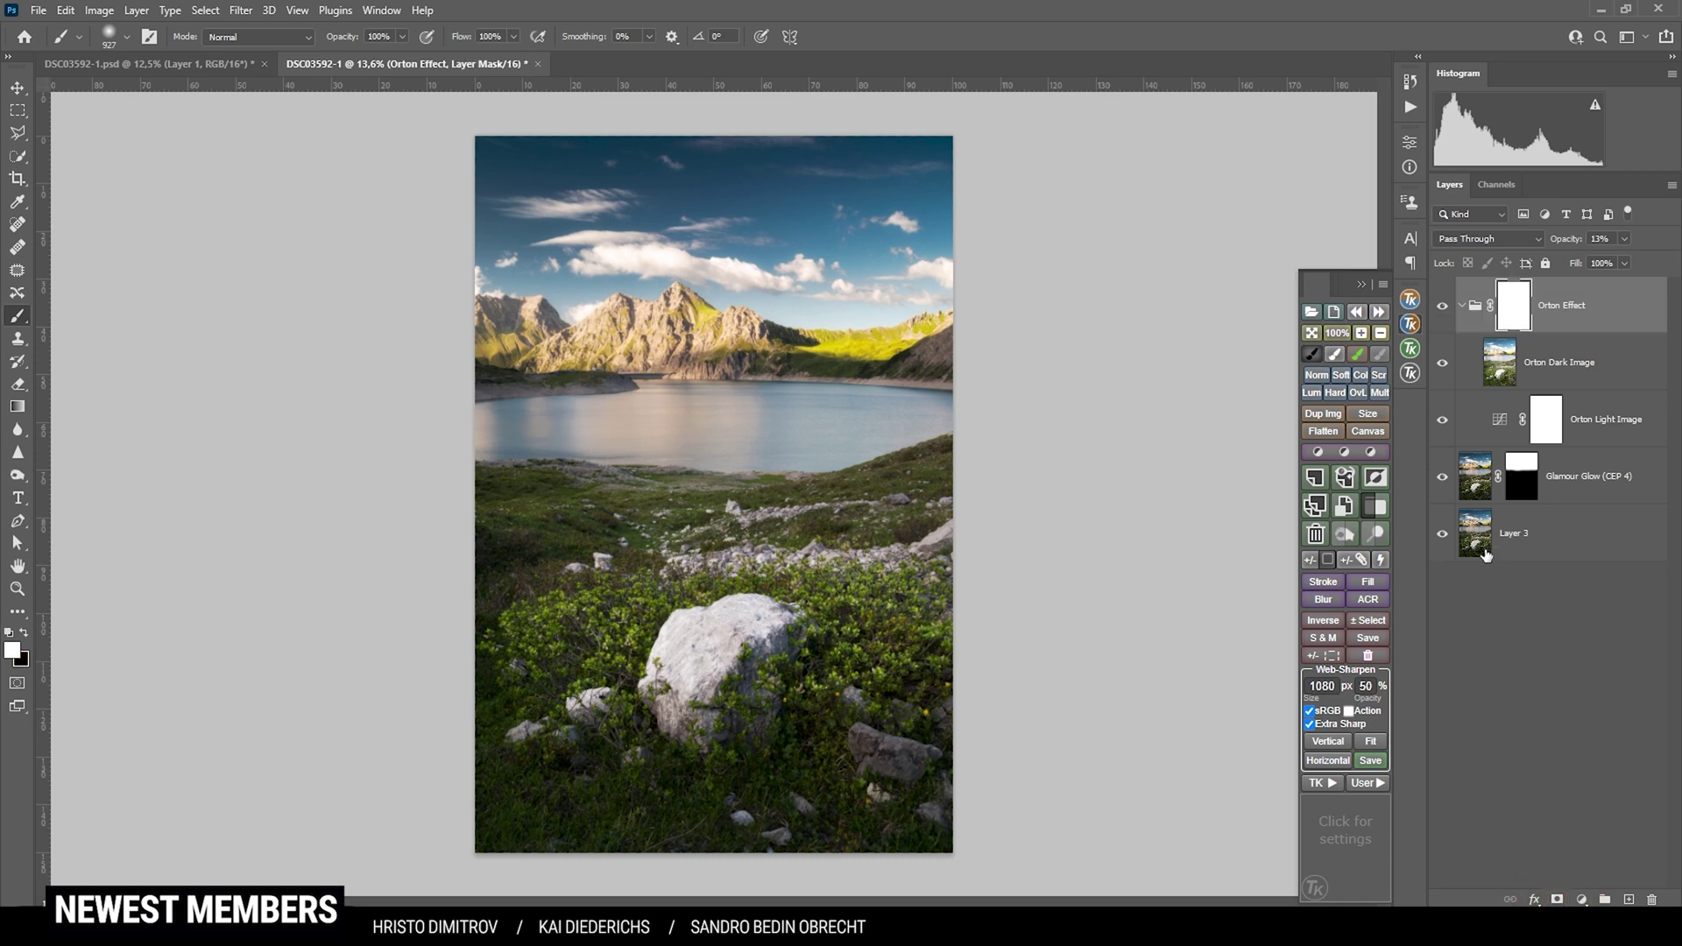
alt+right_click(552, 619)
key(ctrl+i)
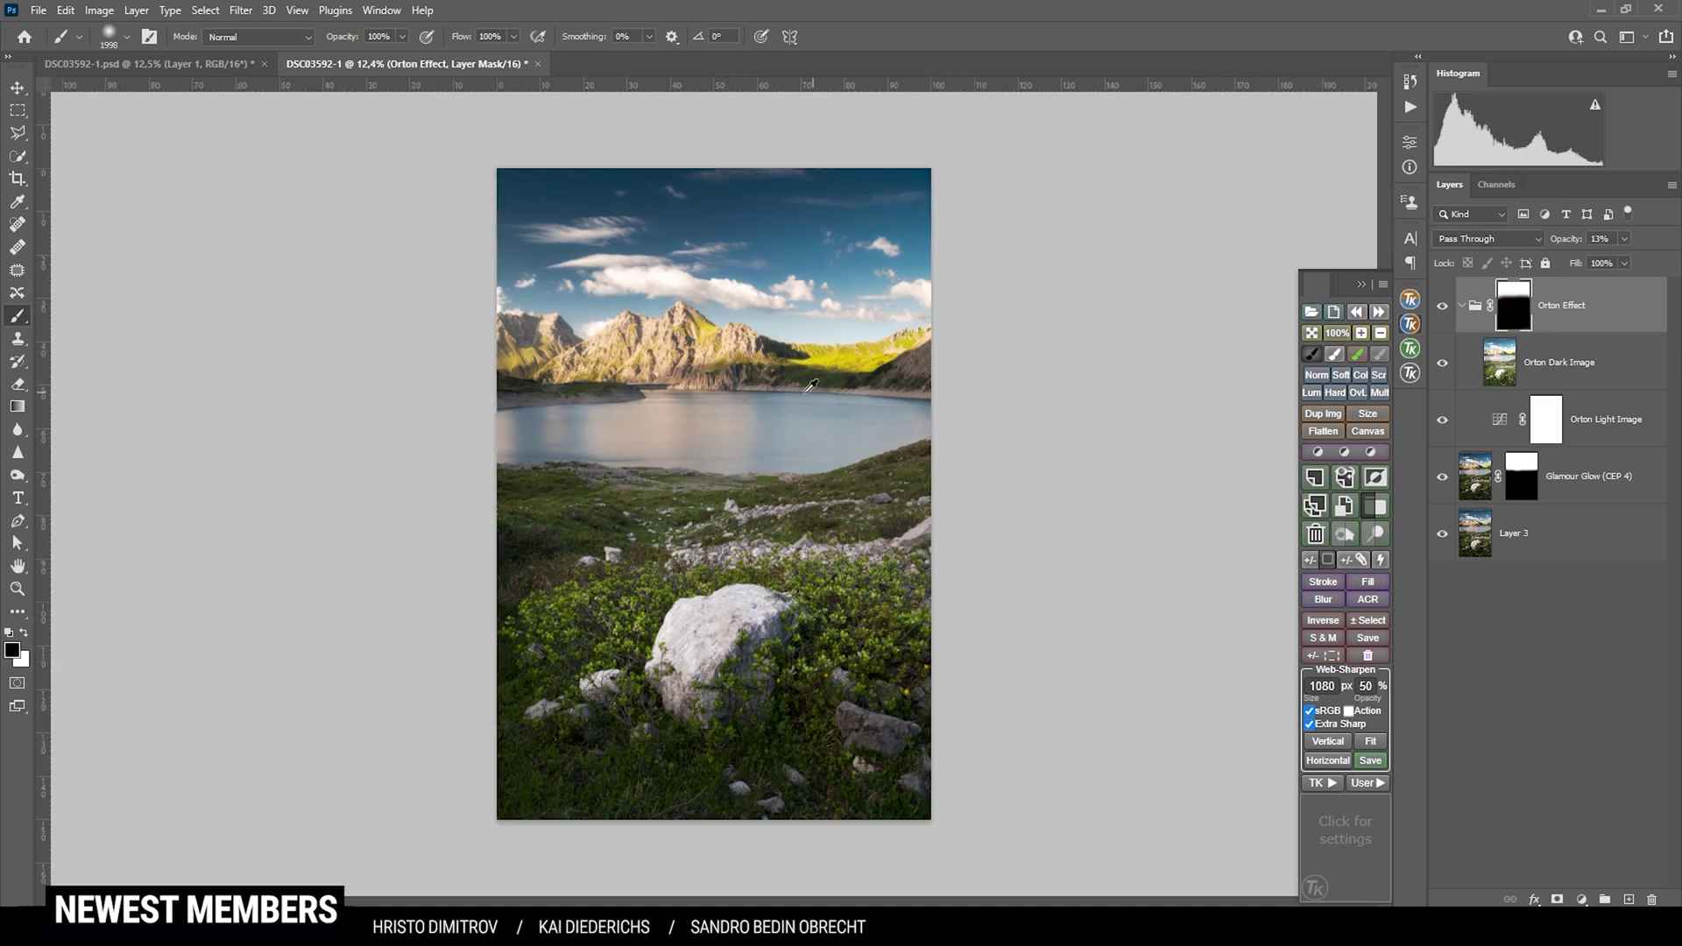